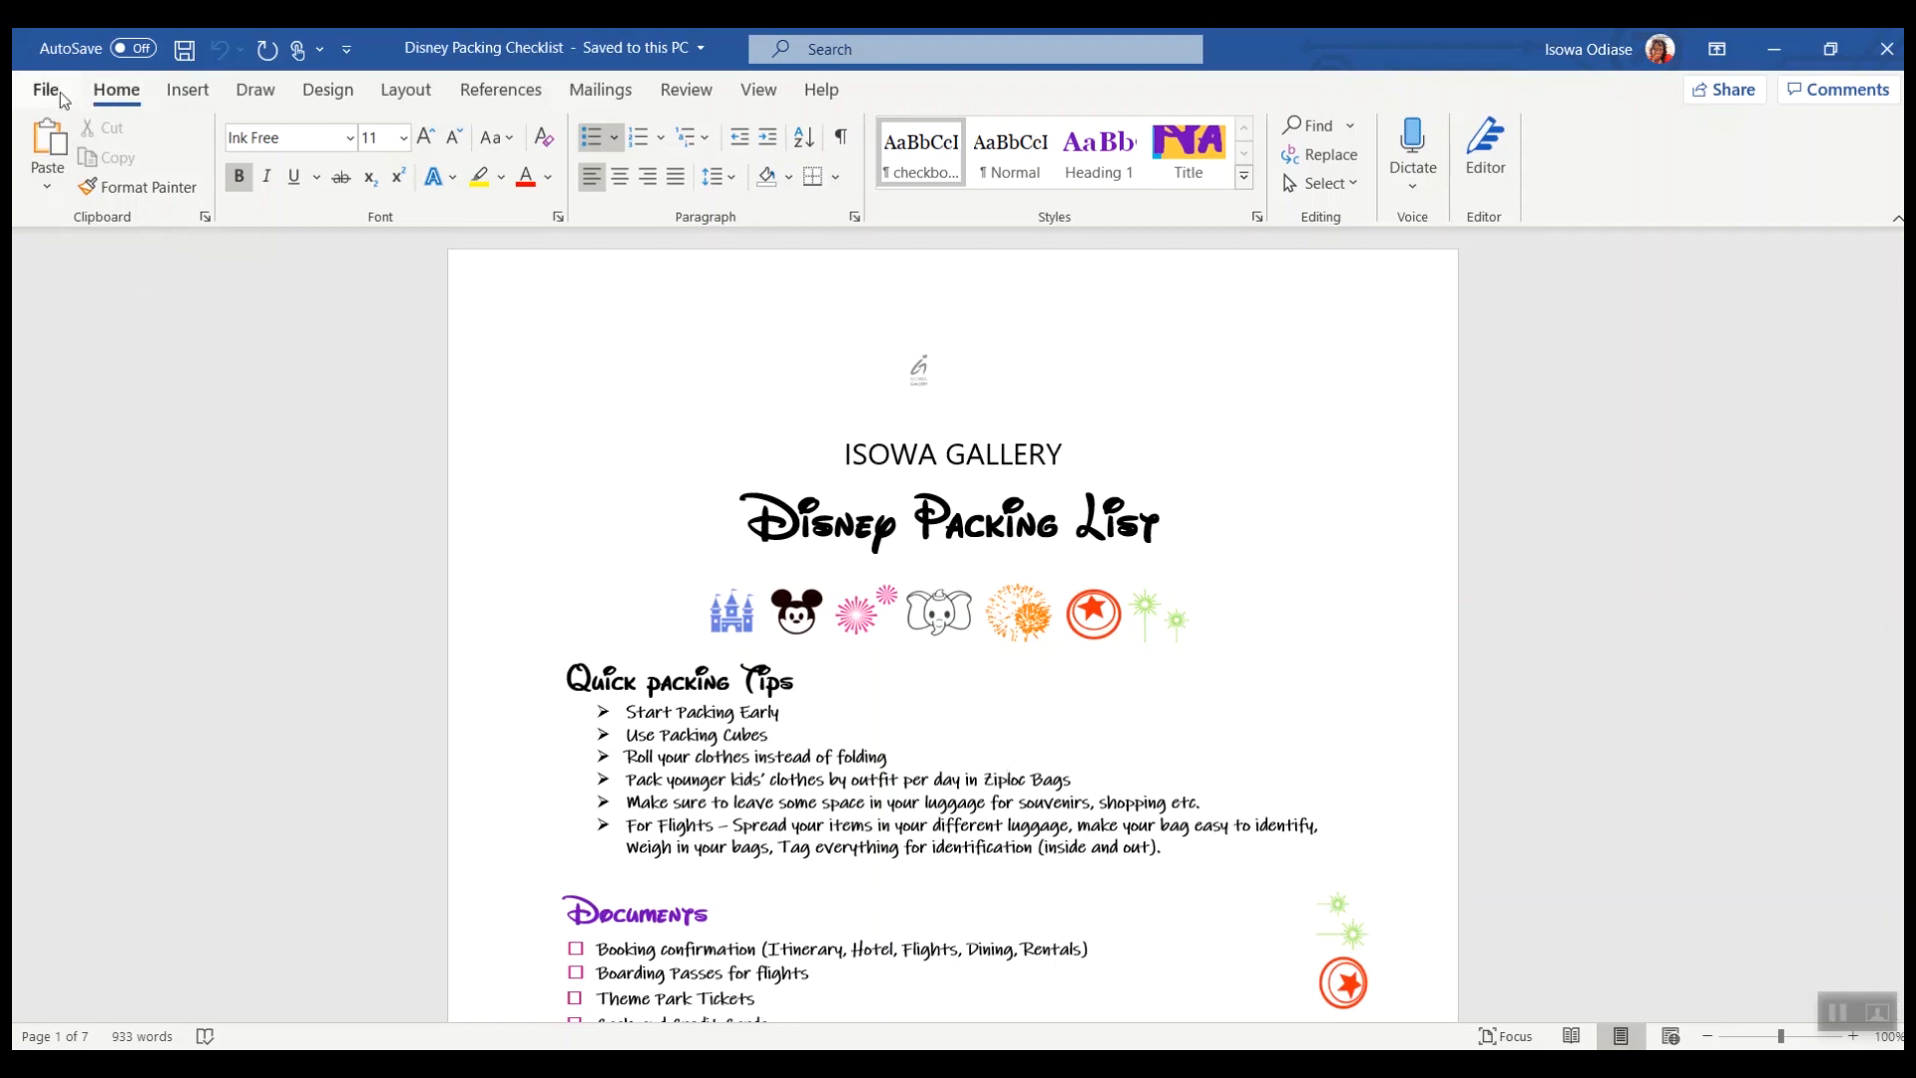
Step: Search the online templates for checklists and create a new document from the Party planning checklist template
click(45, 89)
click(132, 196)
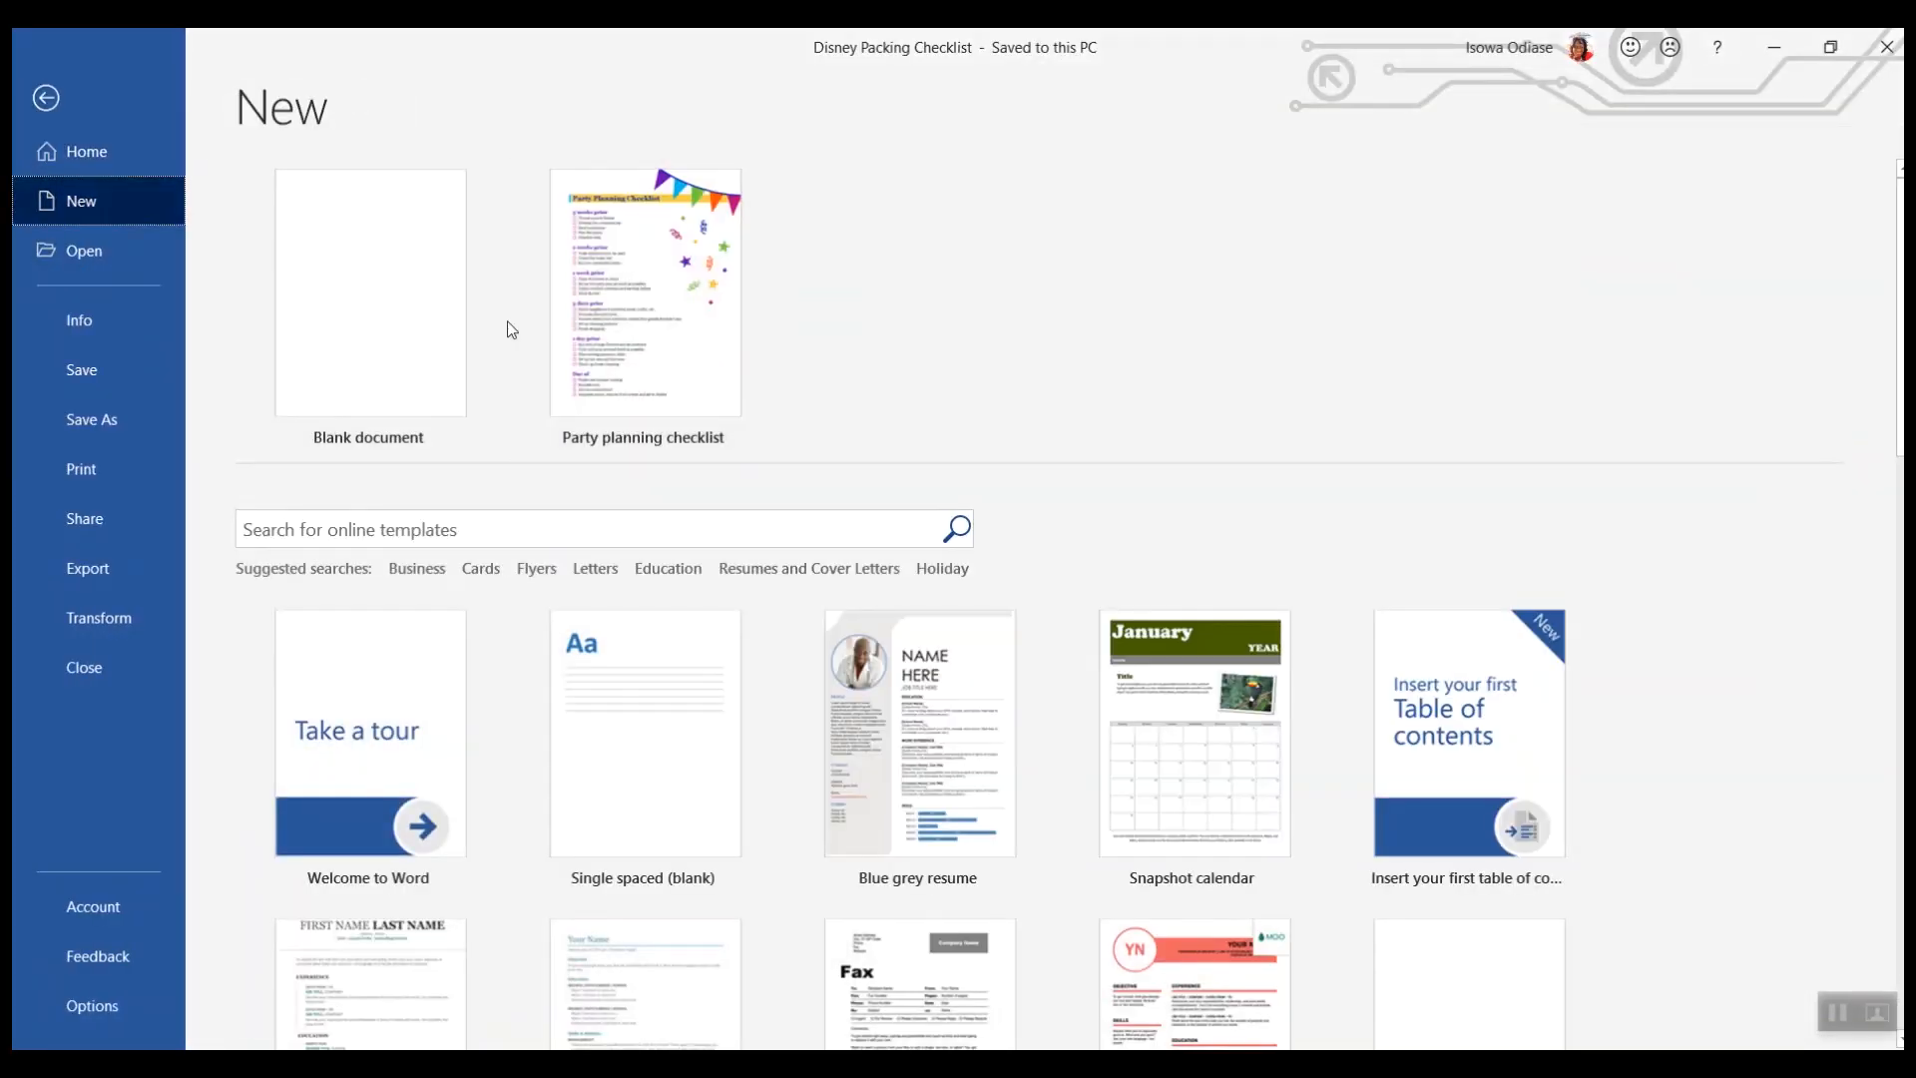
click(466, 530)
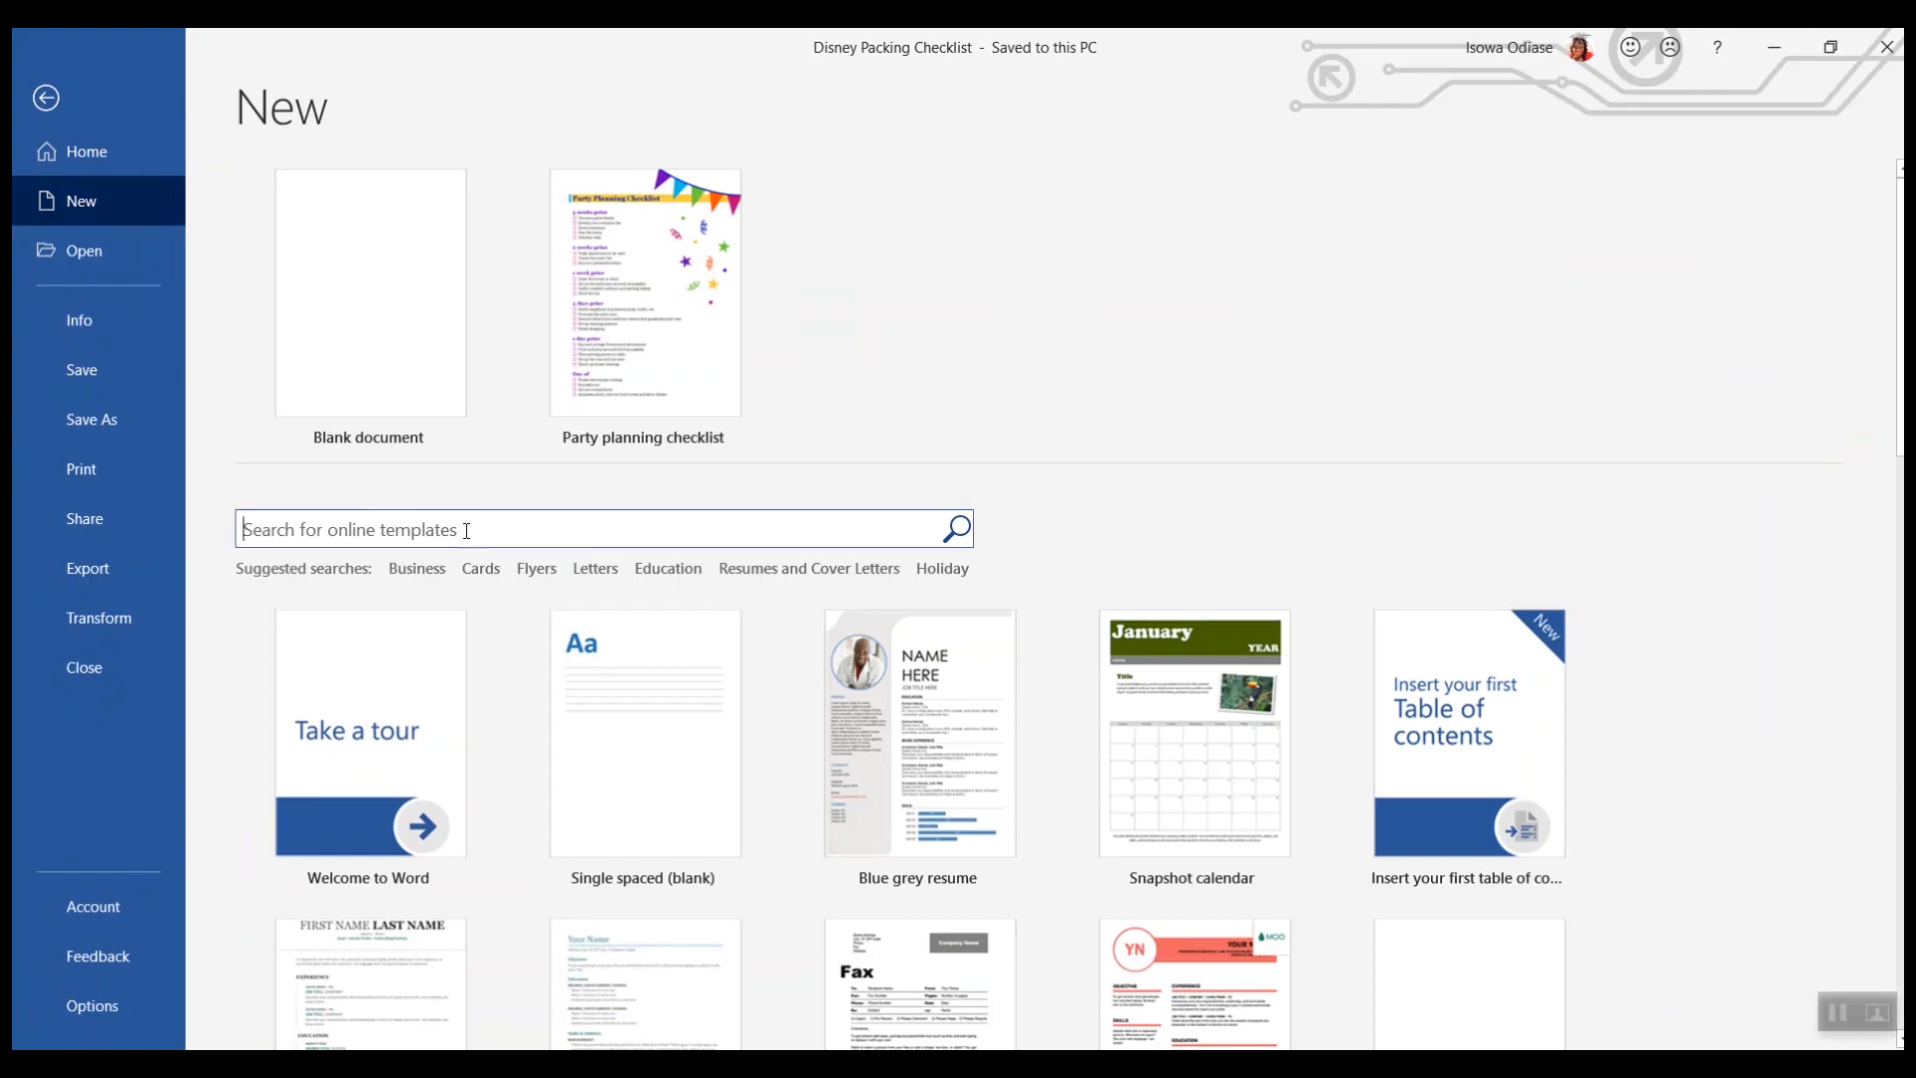
text(checklists)
key(Return)
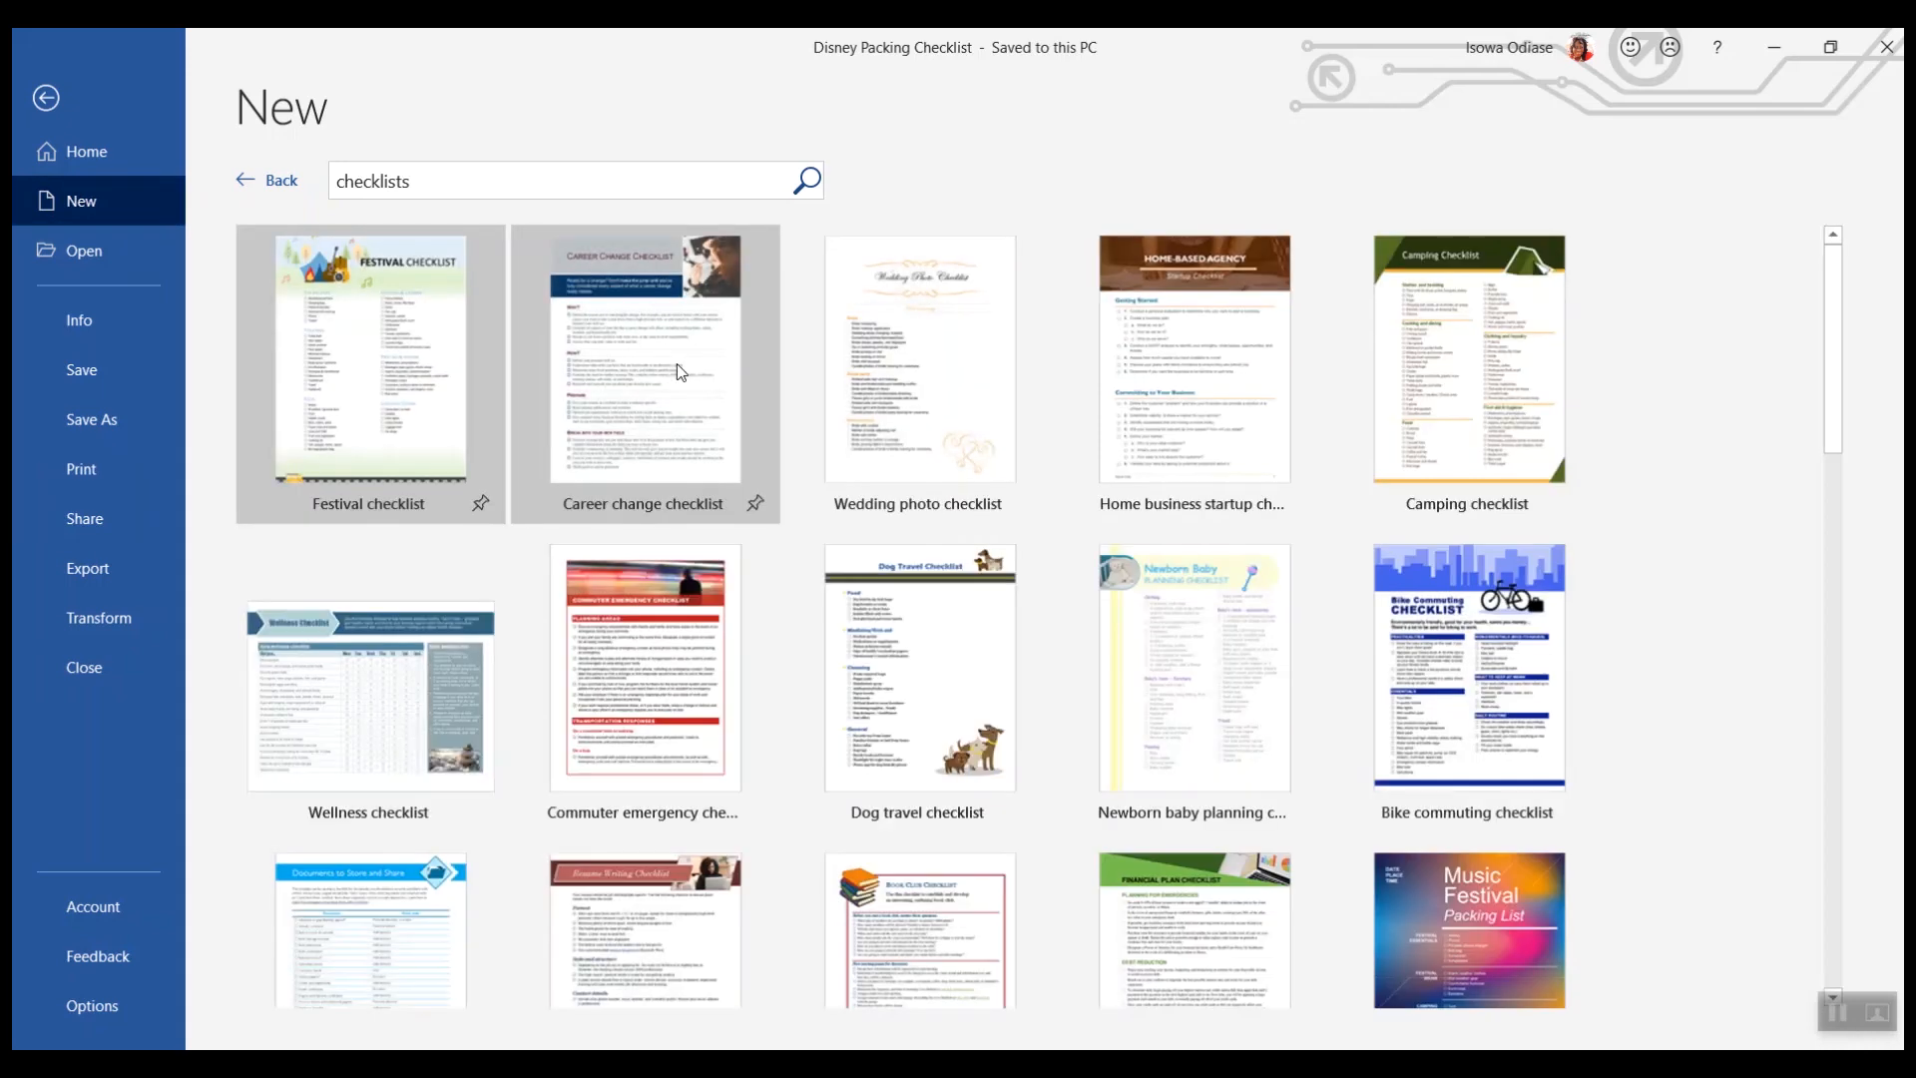
scroll(941, 651, down, 5)
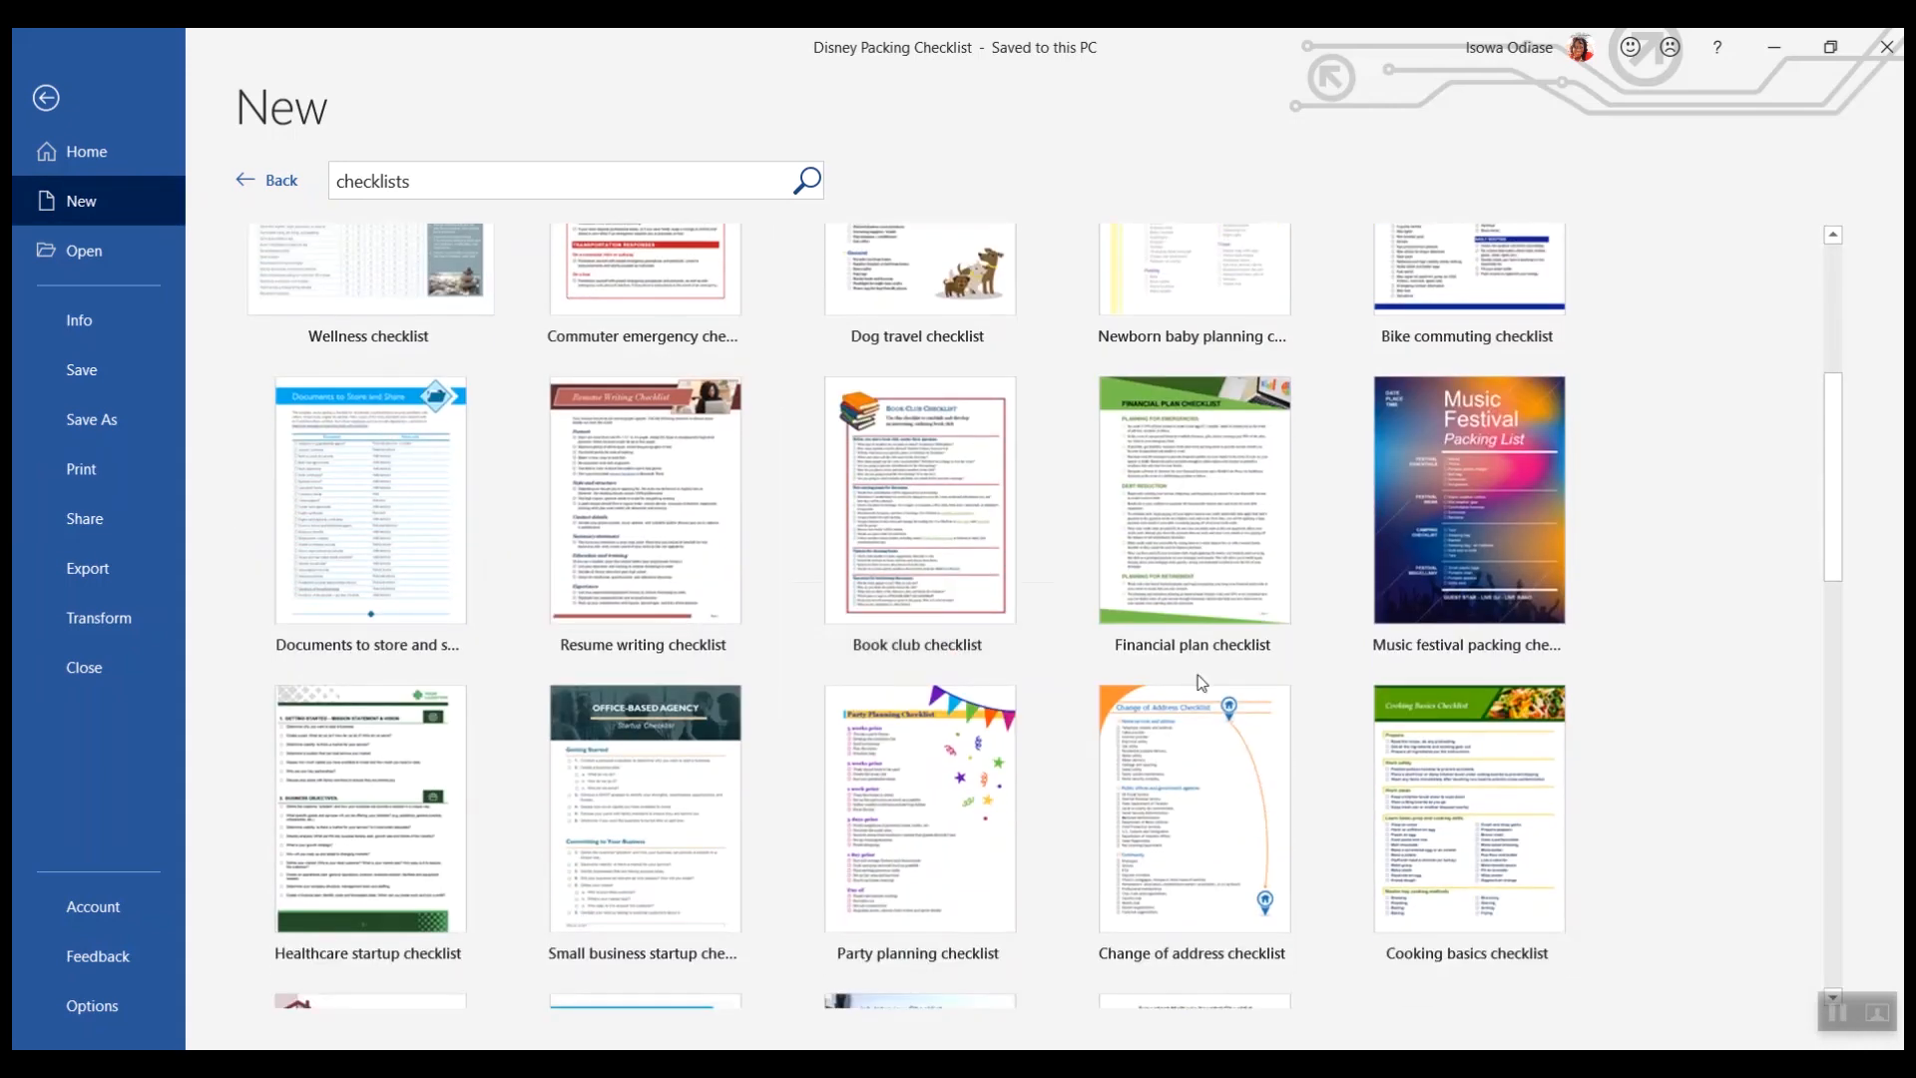
click(920, 821)
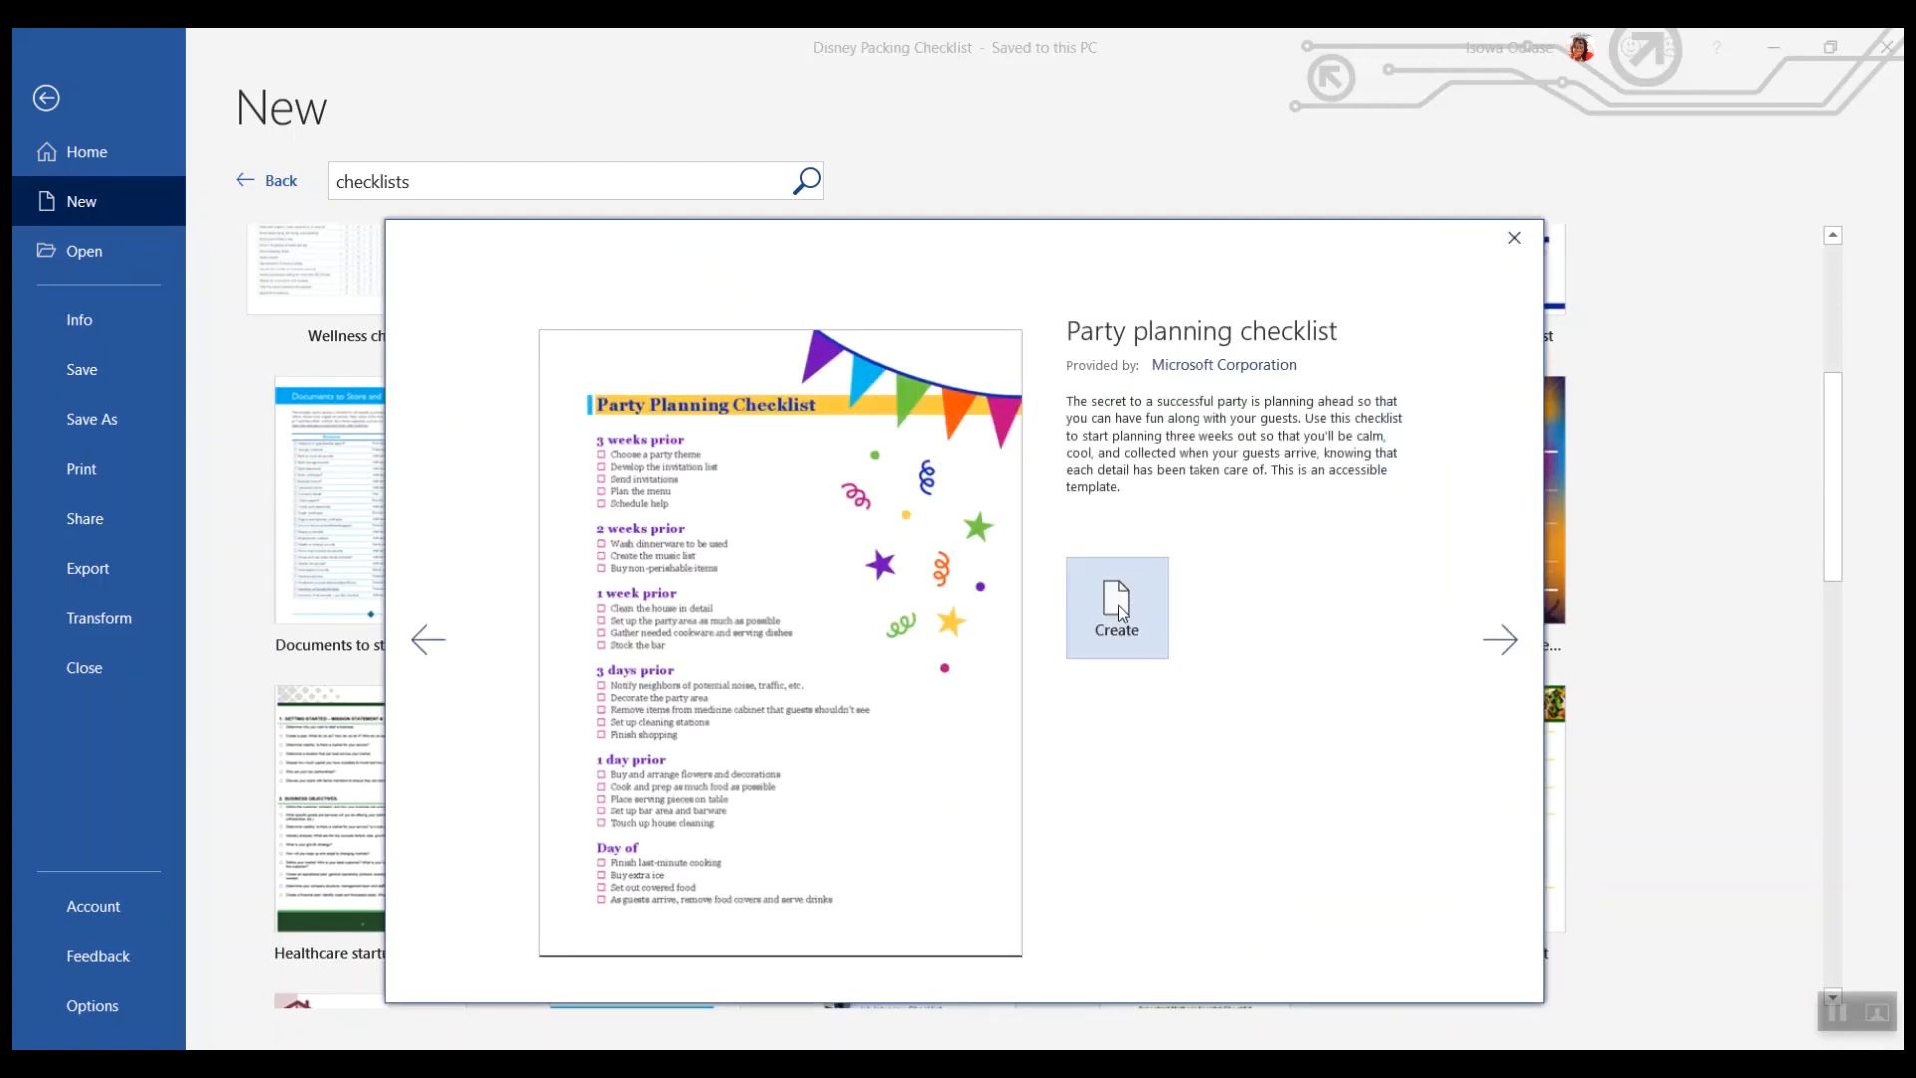
click(1126, 604)
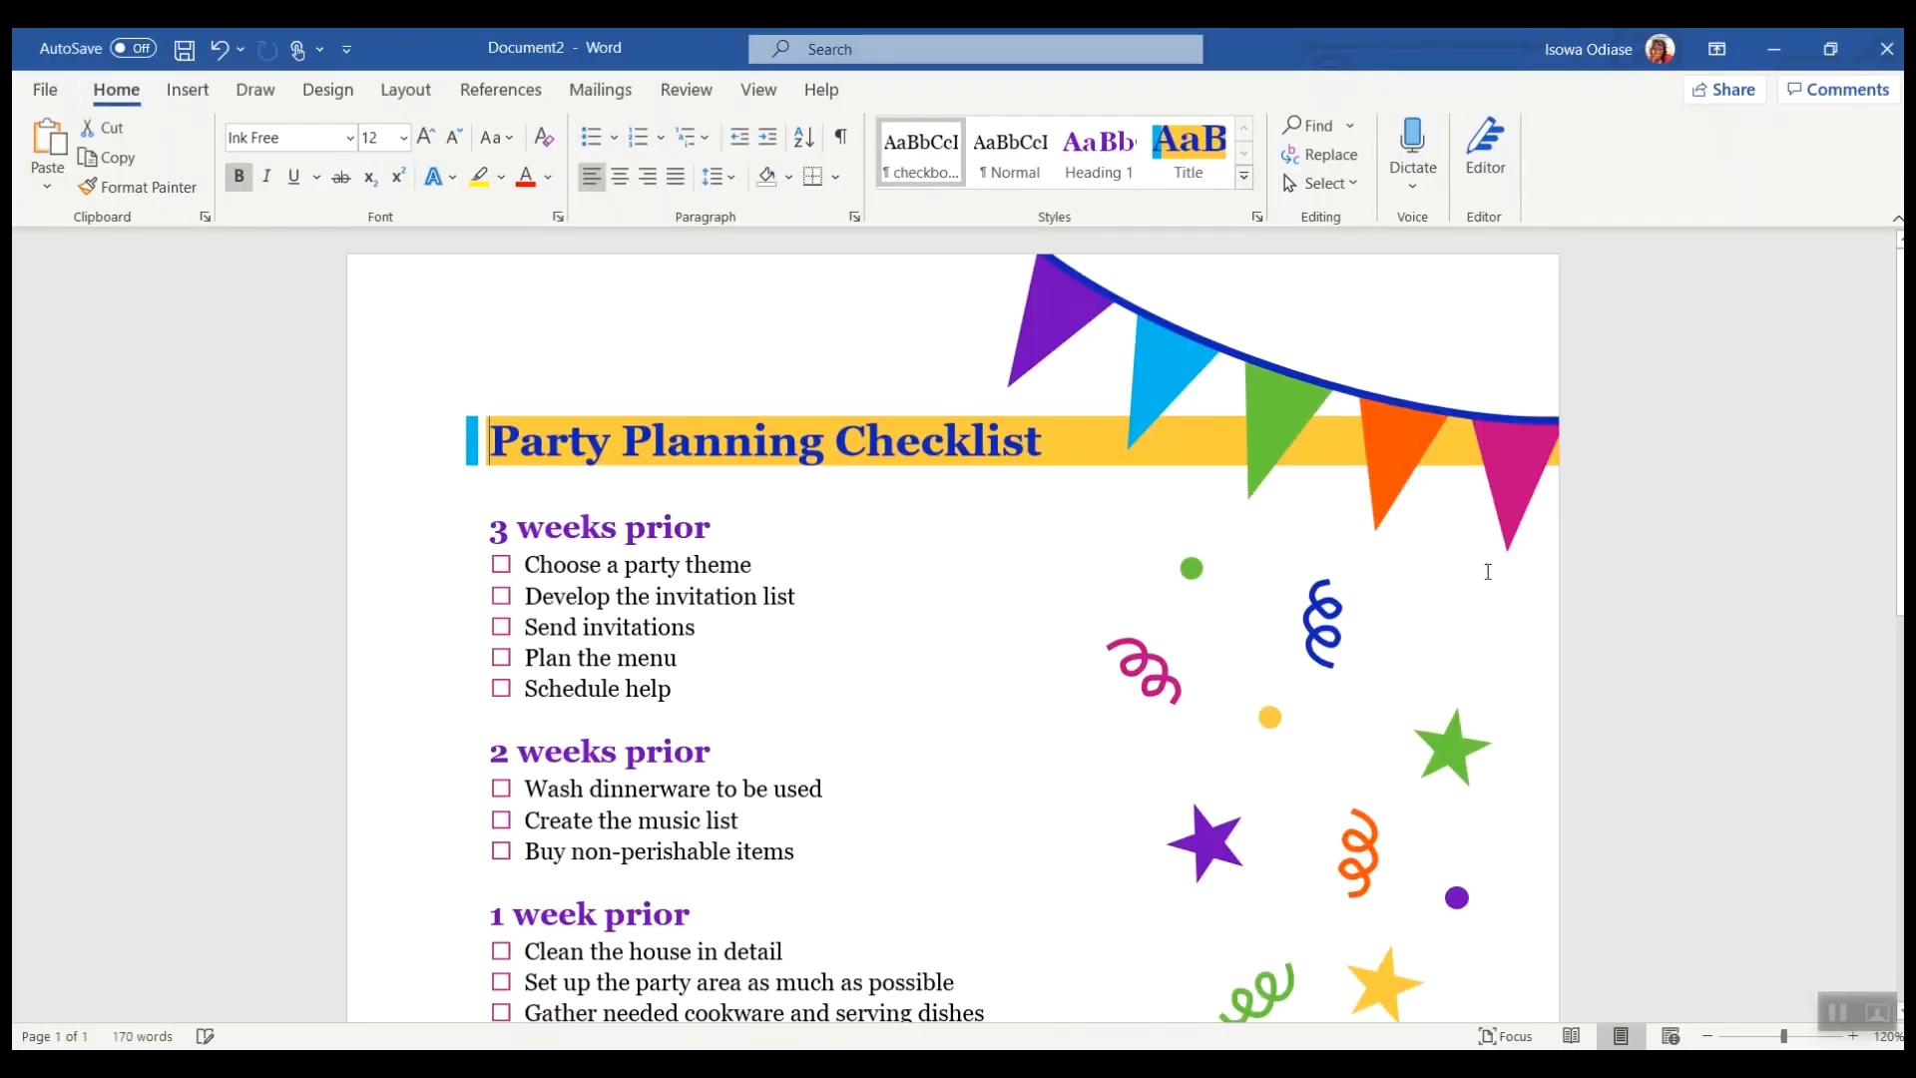
Step: Delete the bunting banner graphic at the top of the page
click(501, 564)
click(501, 596)
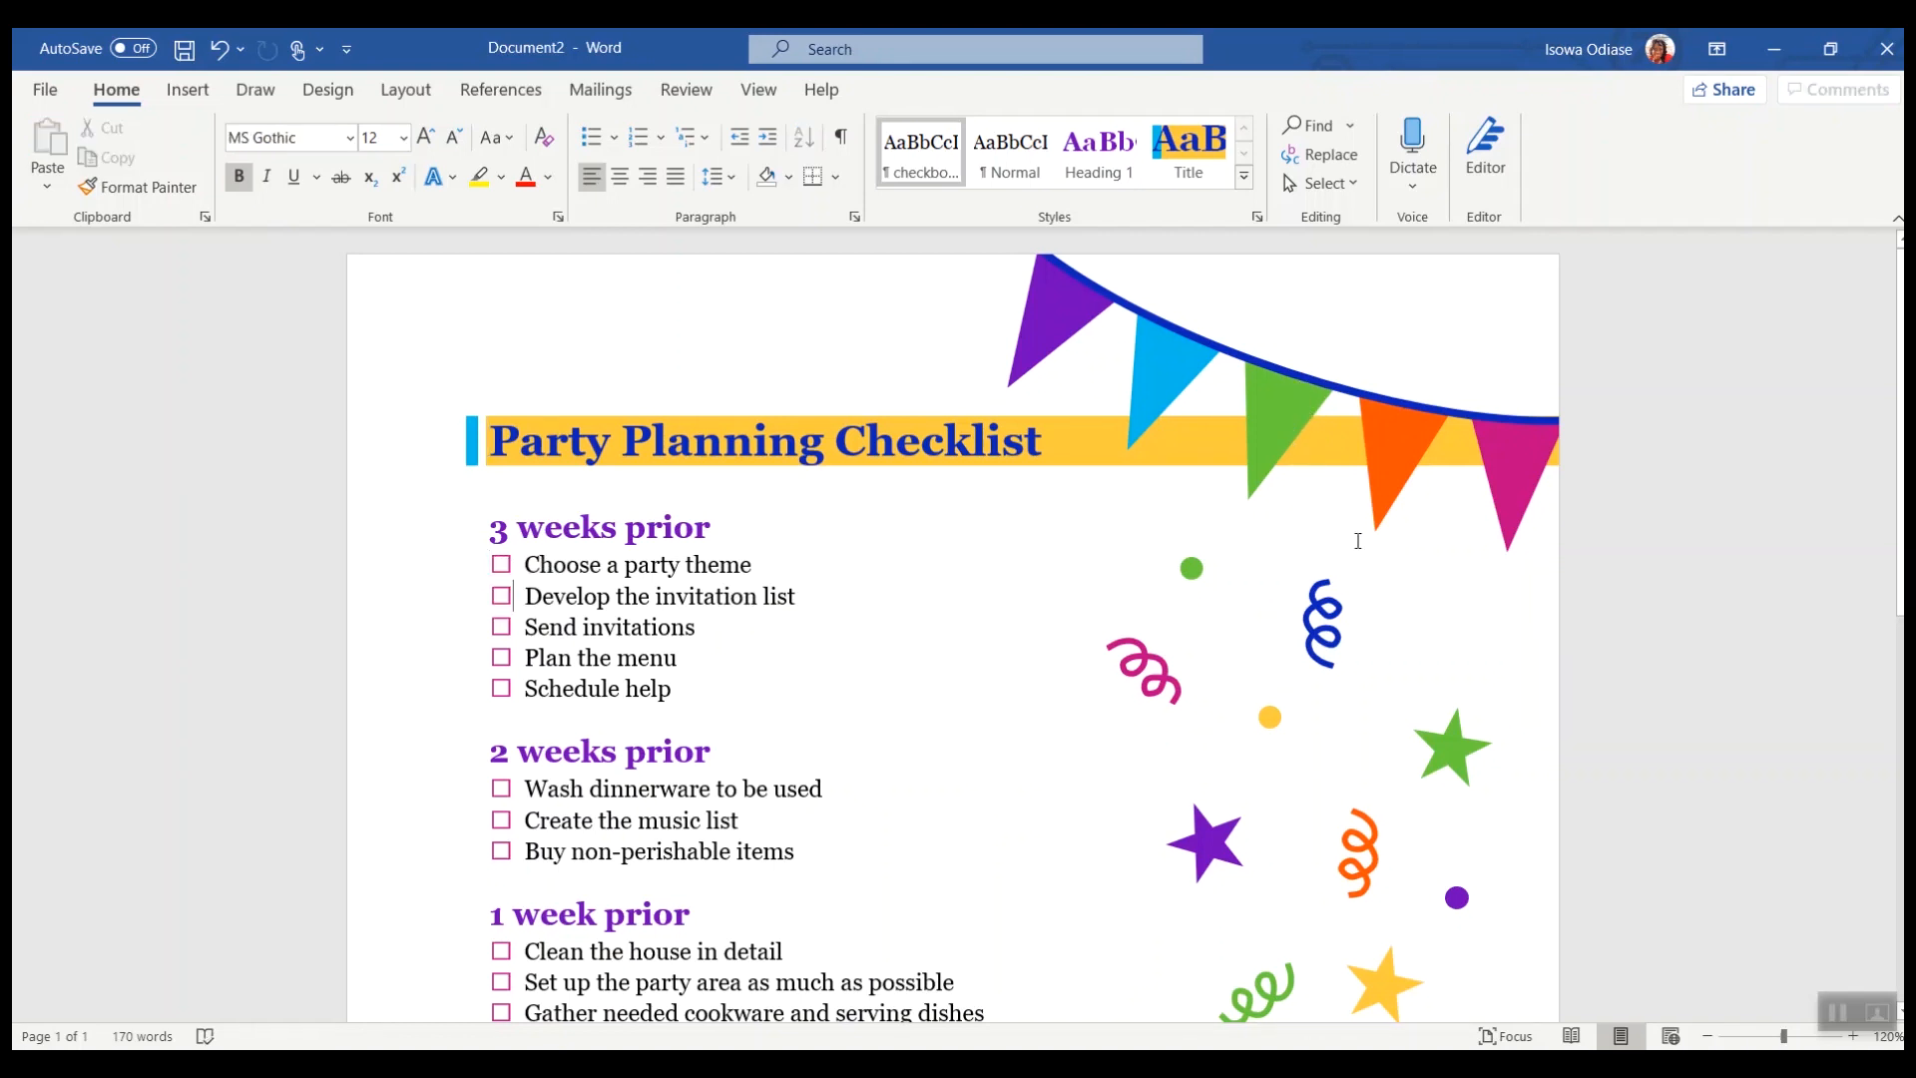
scroll(1379, 563, down, 1)
scroll(1289, 403, up, 1)
click(1289, 403)
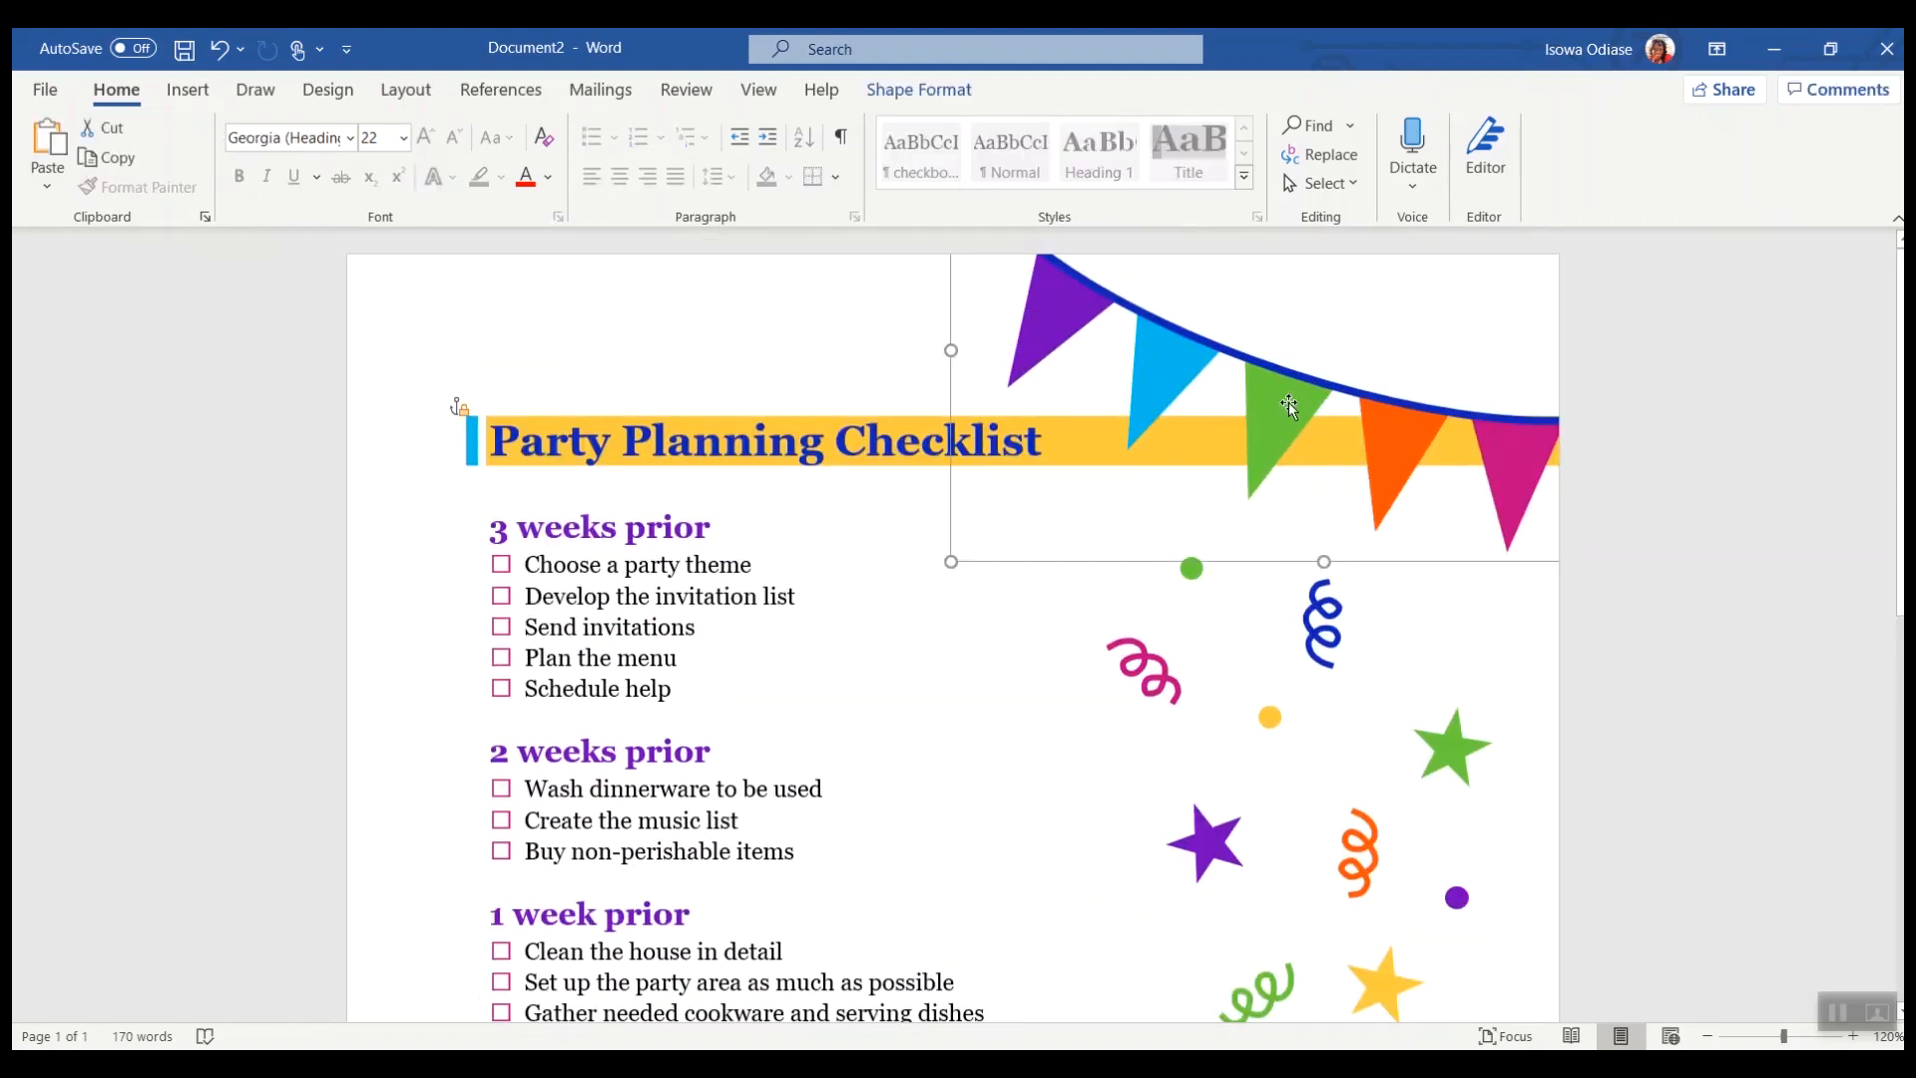
key(Delete)
click(1339, 786)
click(1465, 924)
scroll(1463, 920, down, 3)
click(1411, 761)
click(1321, 864)
click(1261, 783)
click(1189, 885)
click(1467, 817)
click(1516, 914)
scroll(1307, 757, up, 3)
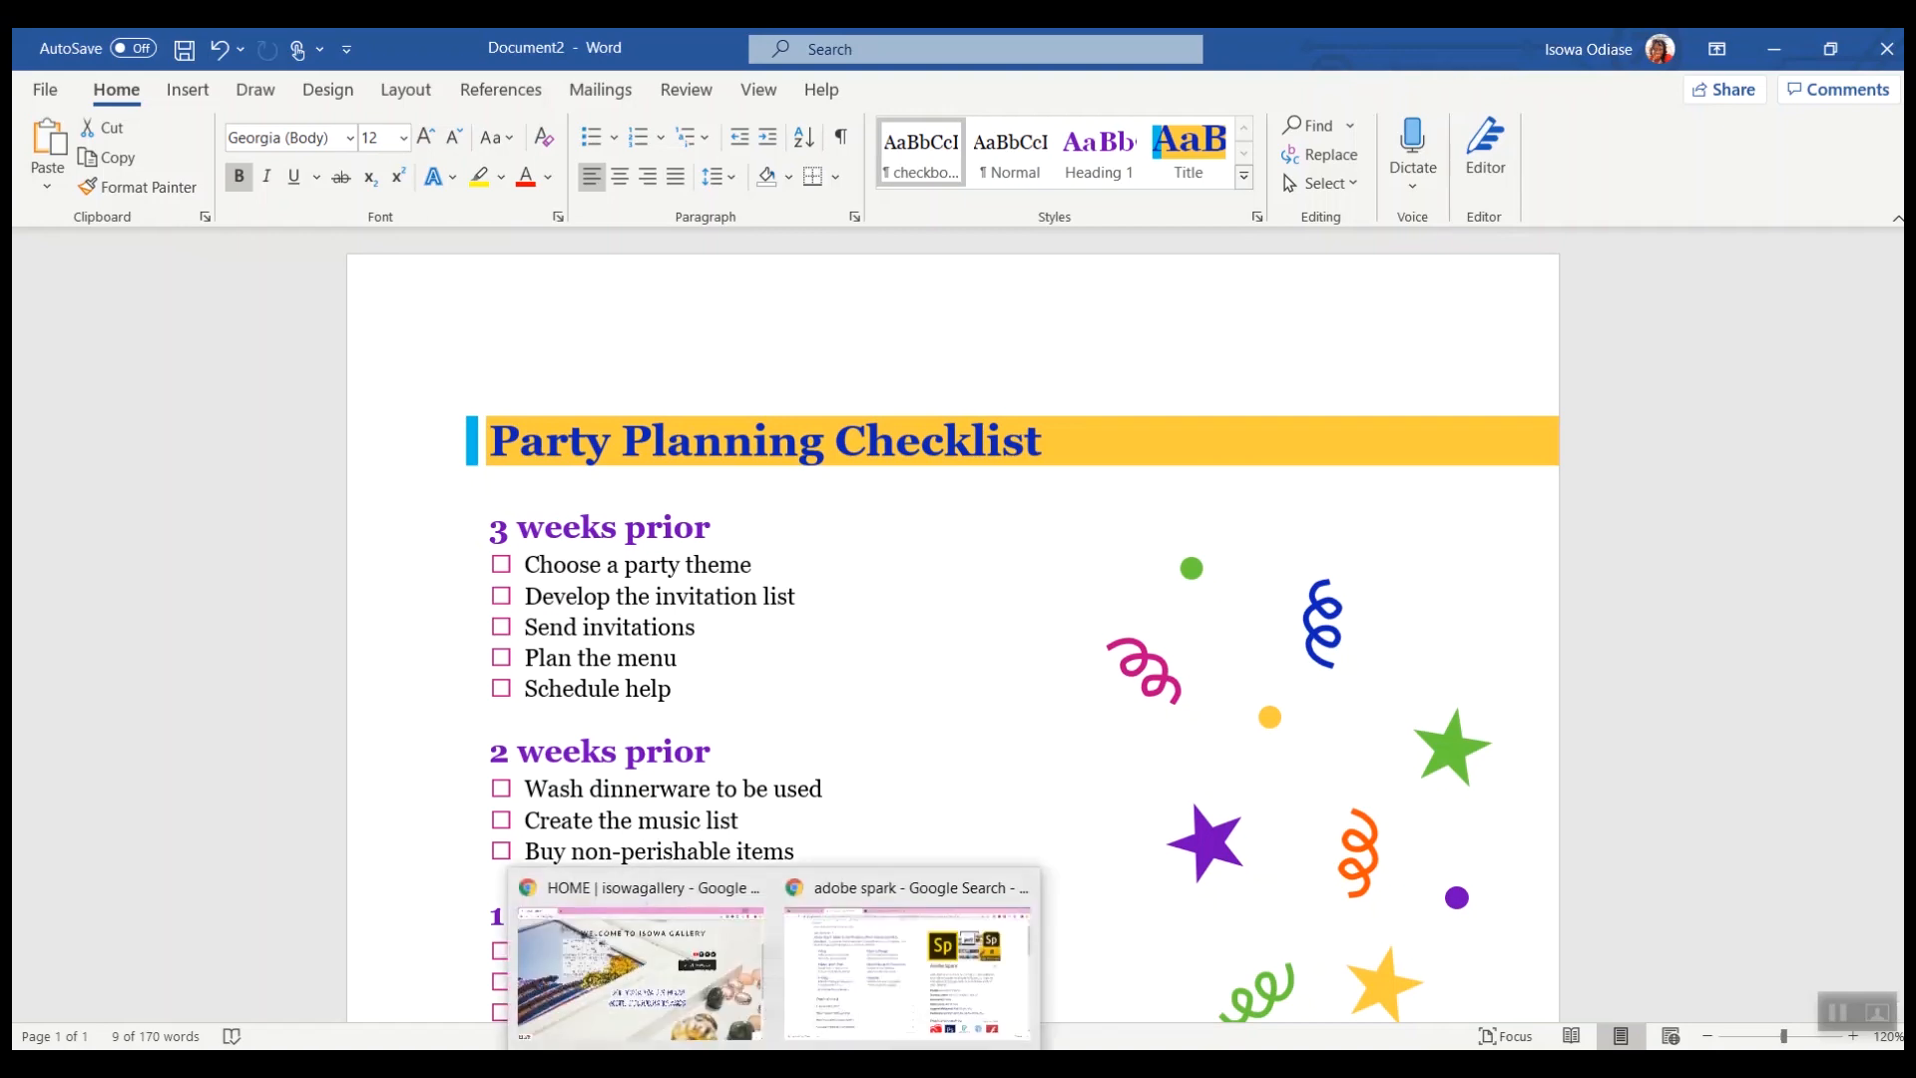
Step: Switch to the browser and open the Adobe Spark Post project tab
click(893, 1008)
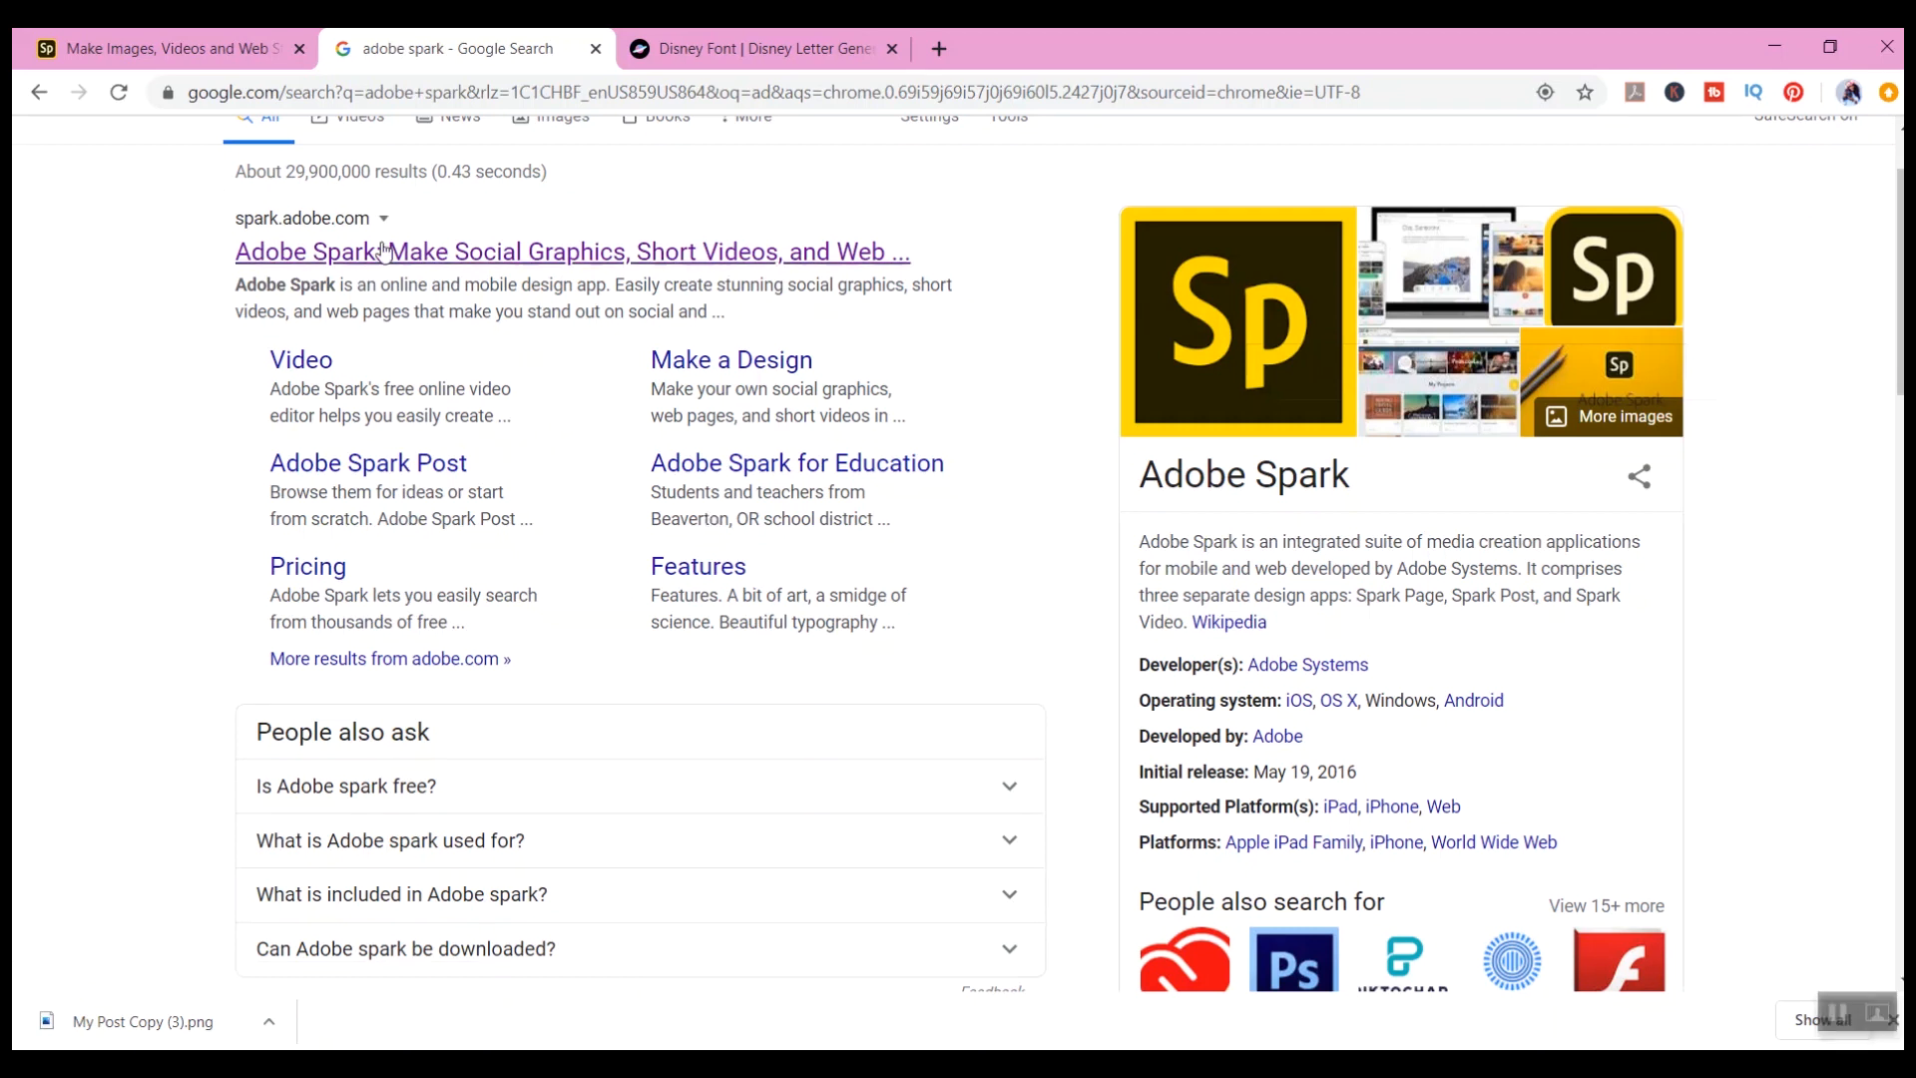
click(129, 58)
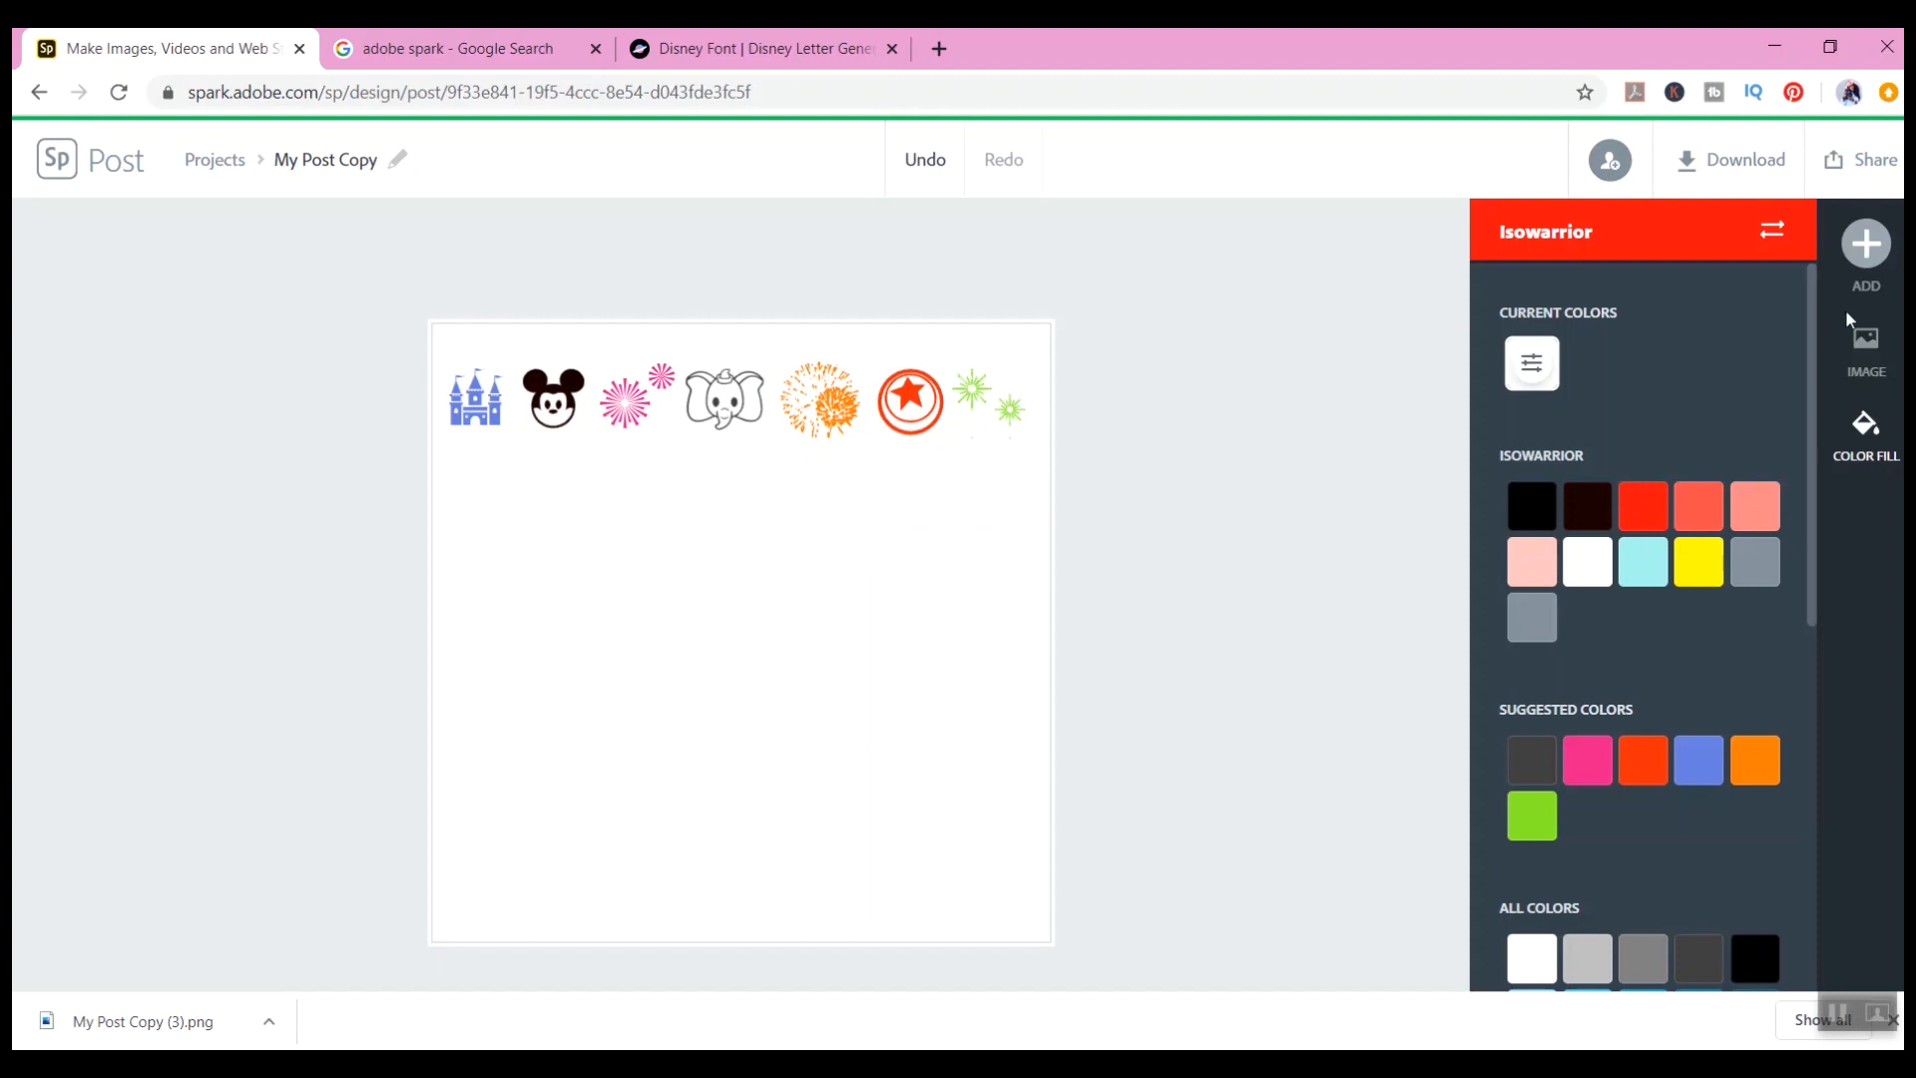
Step: Add a castle-with-fireworks icon to the post by searching icons for disney
click(1893, 252)
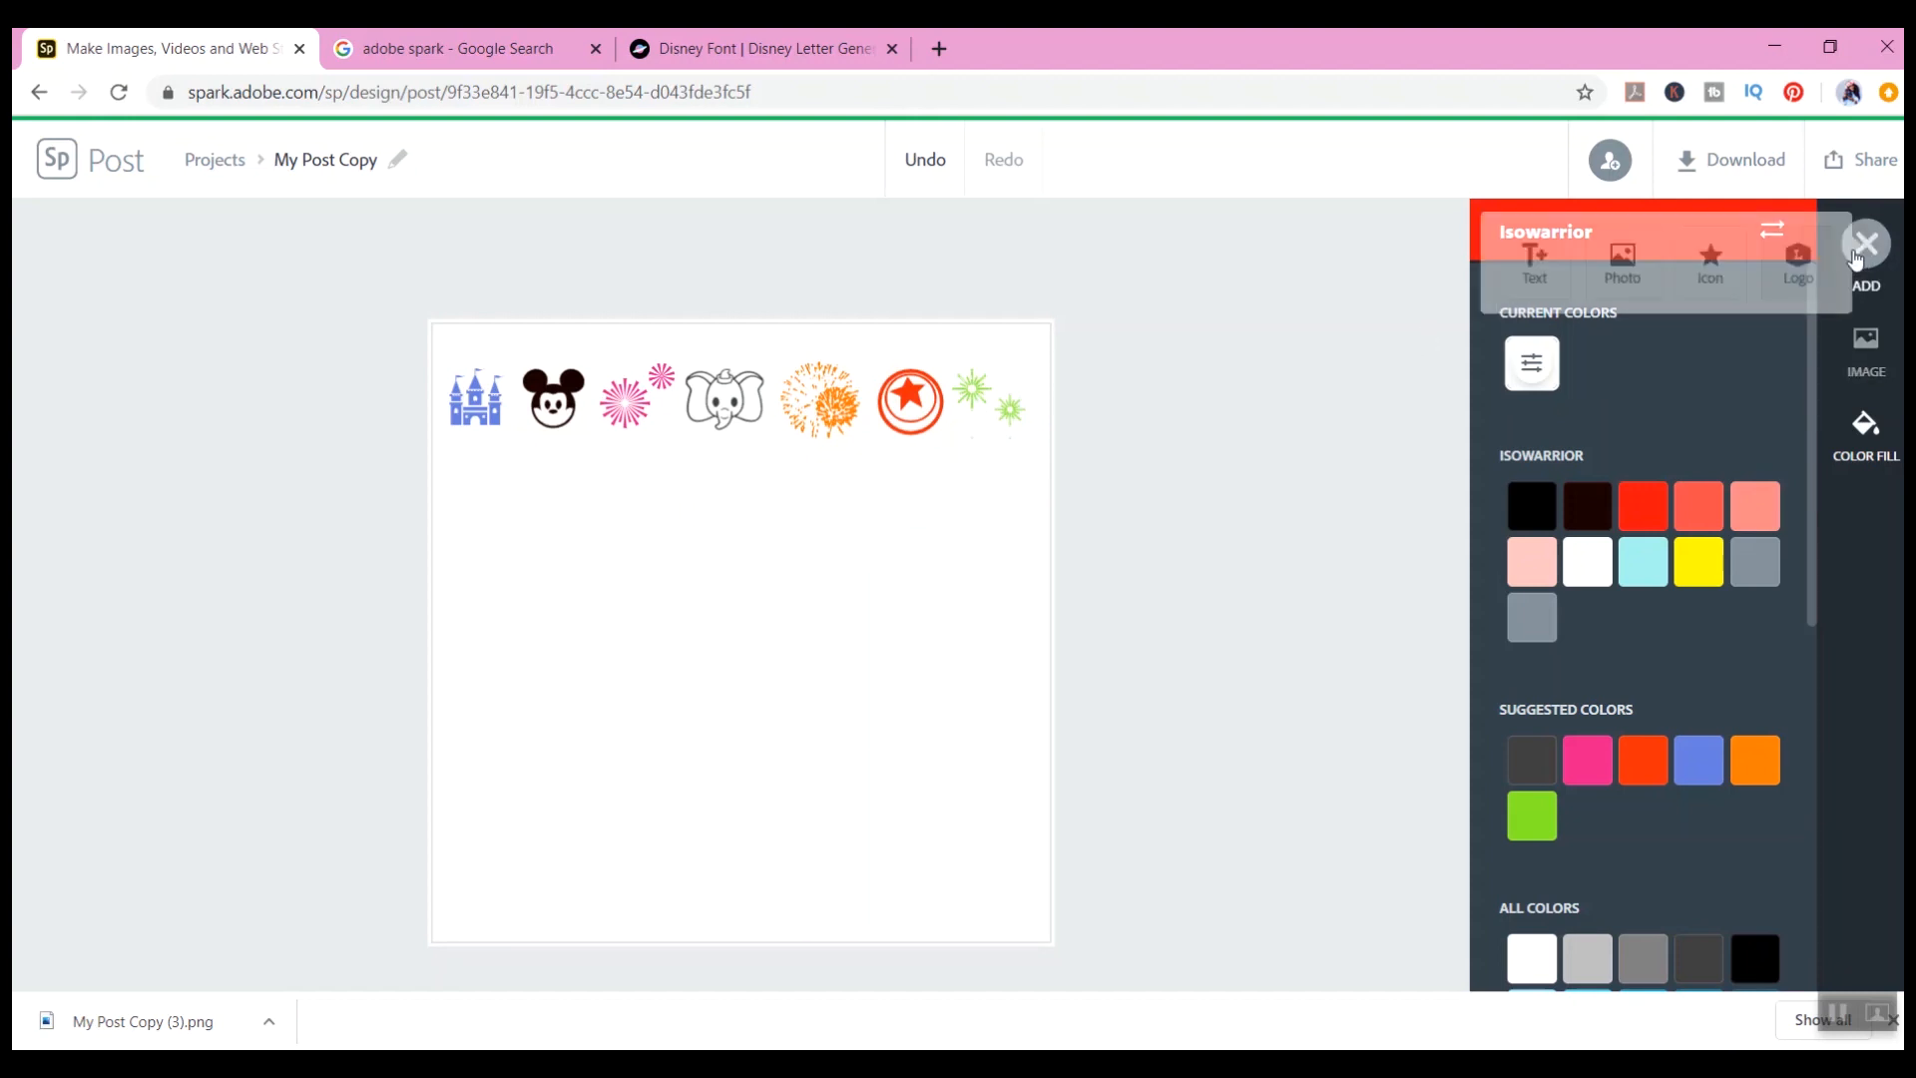
click(1697, 261)
click(1616, 339)
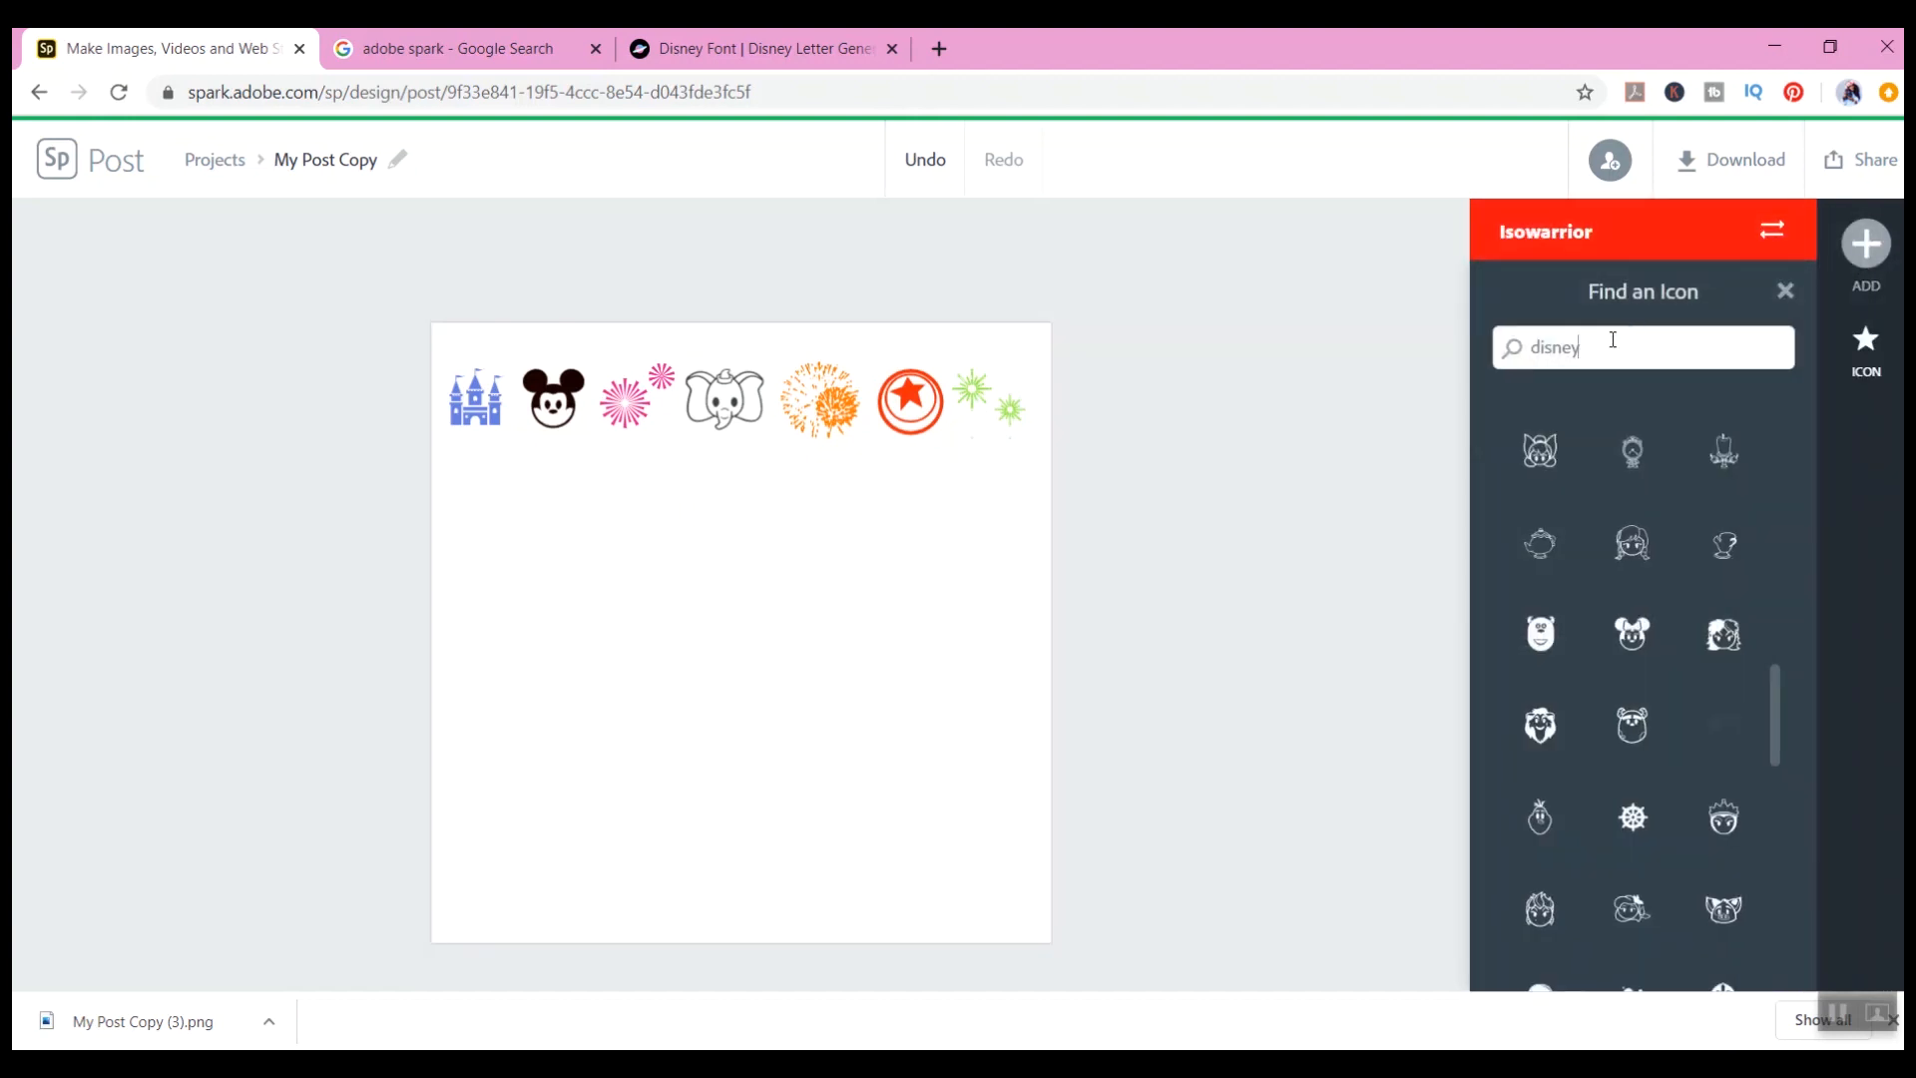
key(Return)
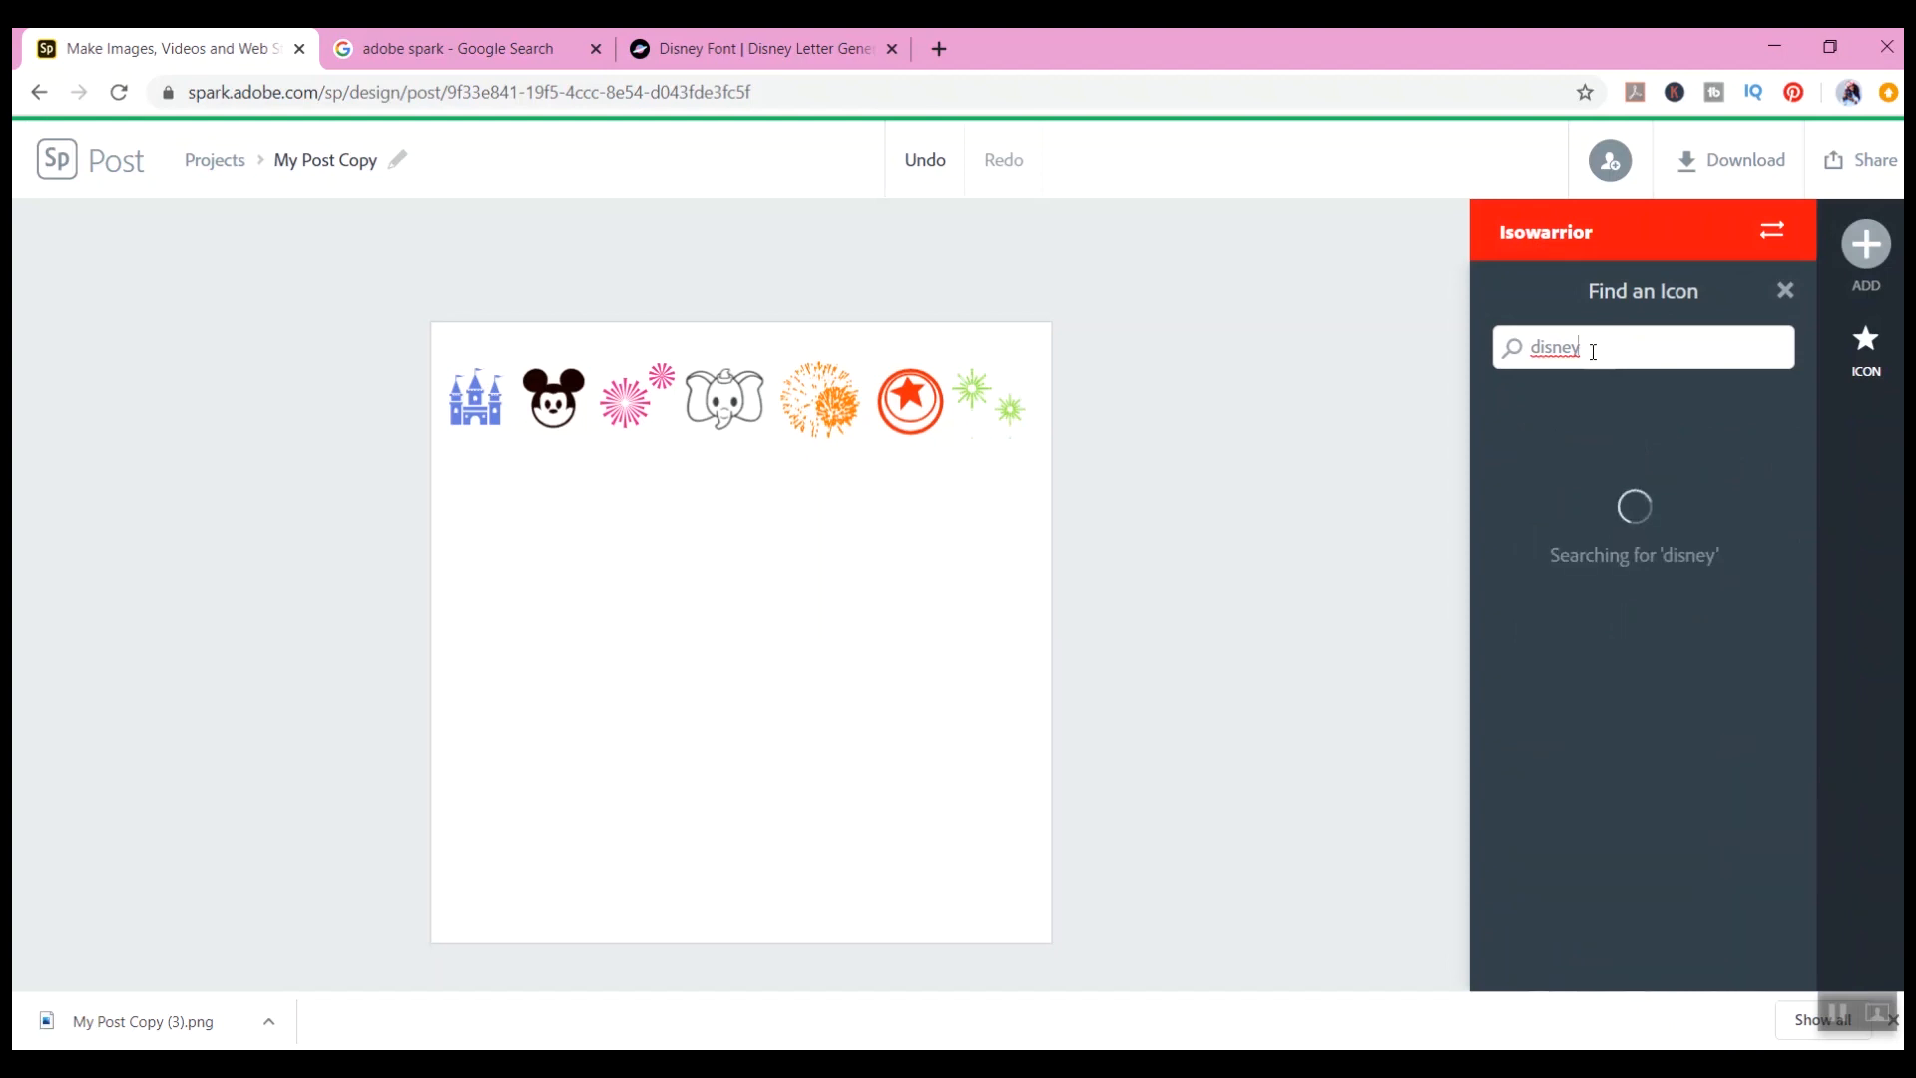
scroll(1617, 479, down, 10)
scroll(1621, 499, down, 10)
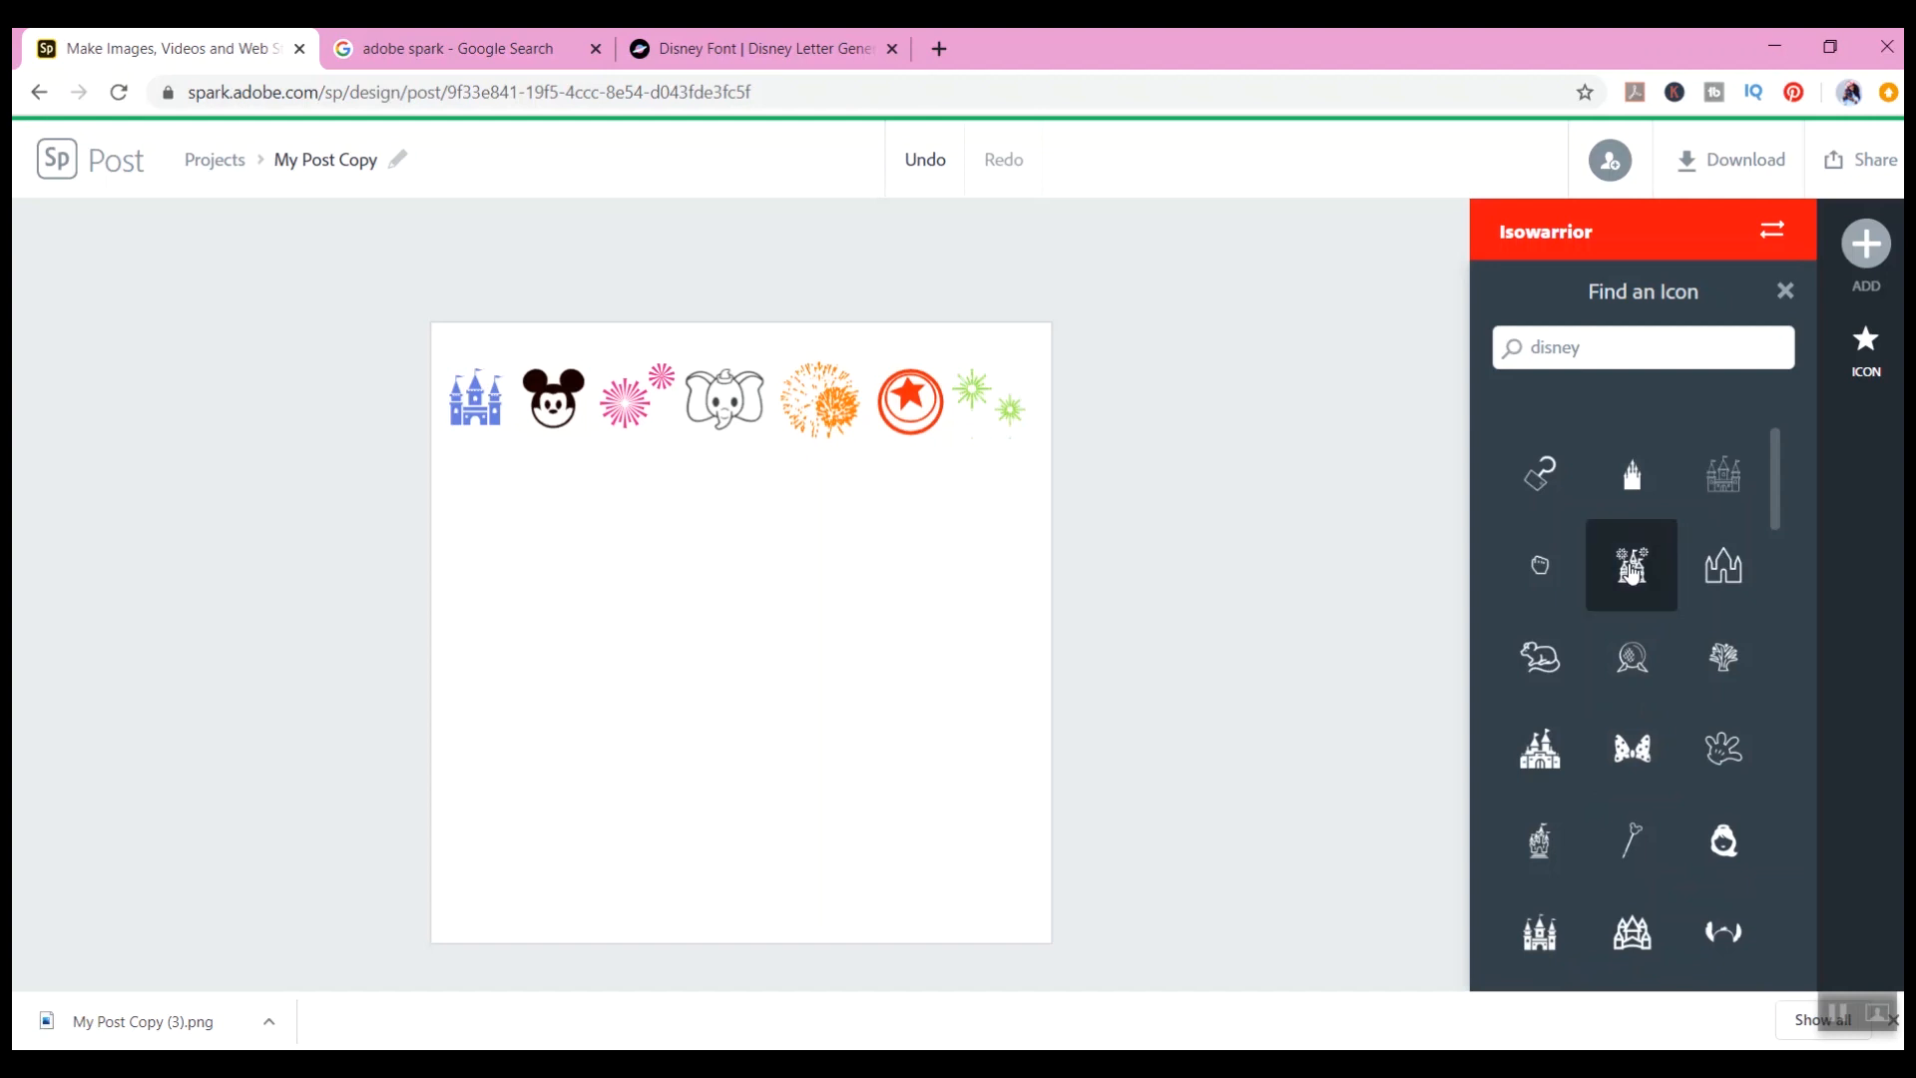
click(1632, 567)
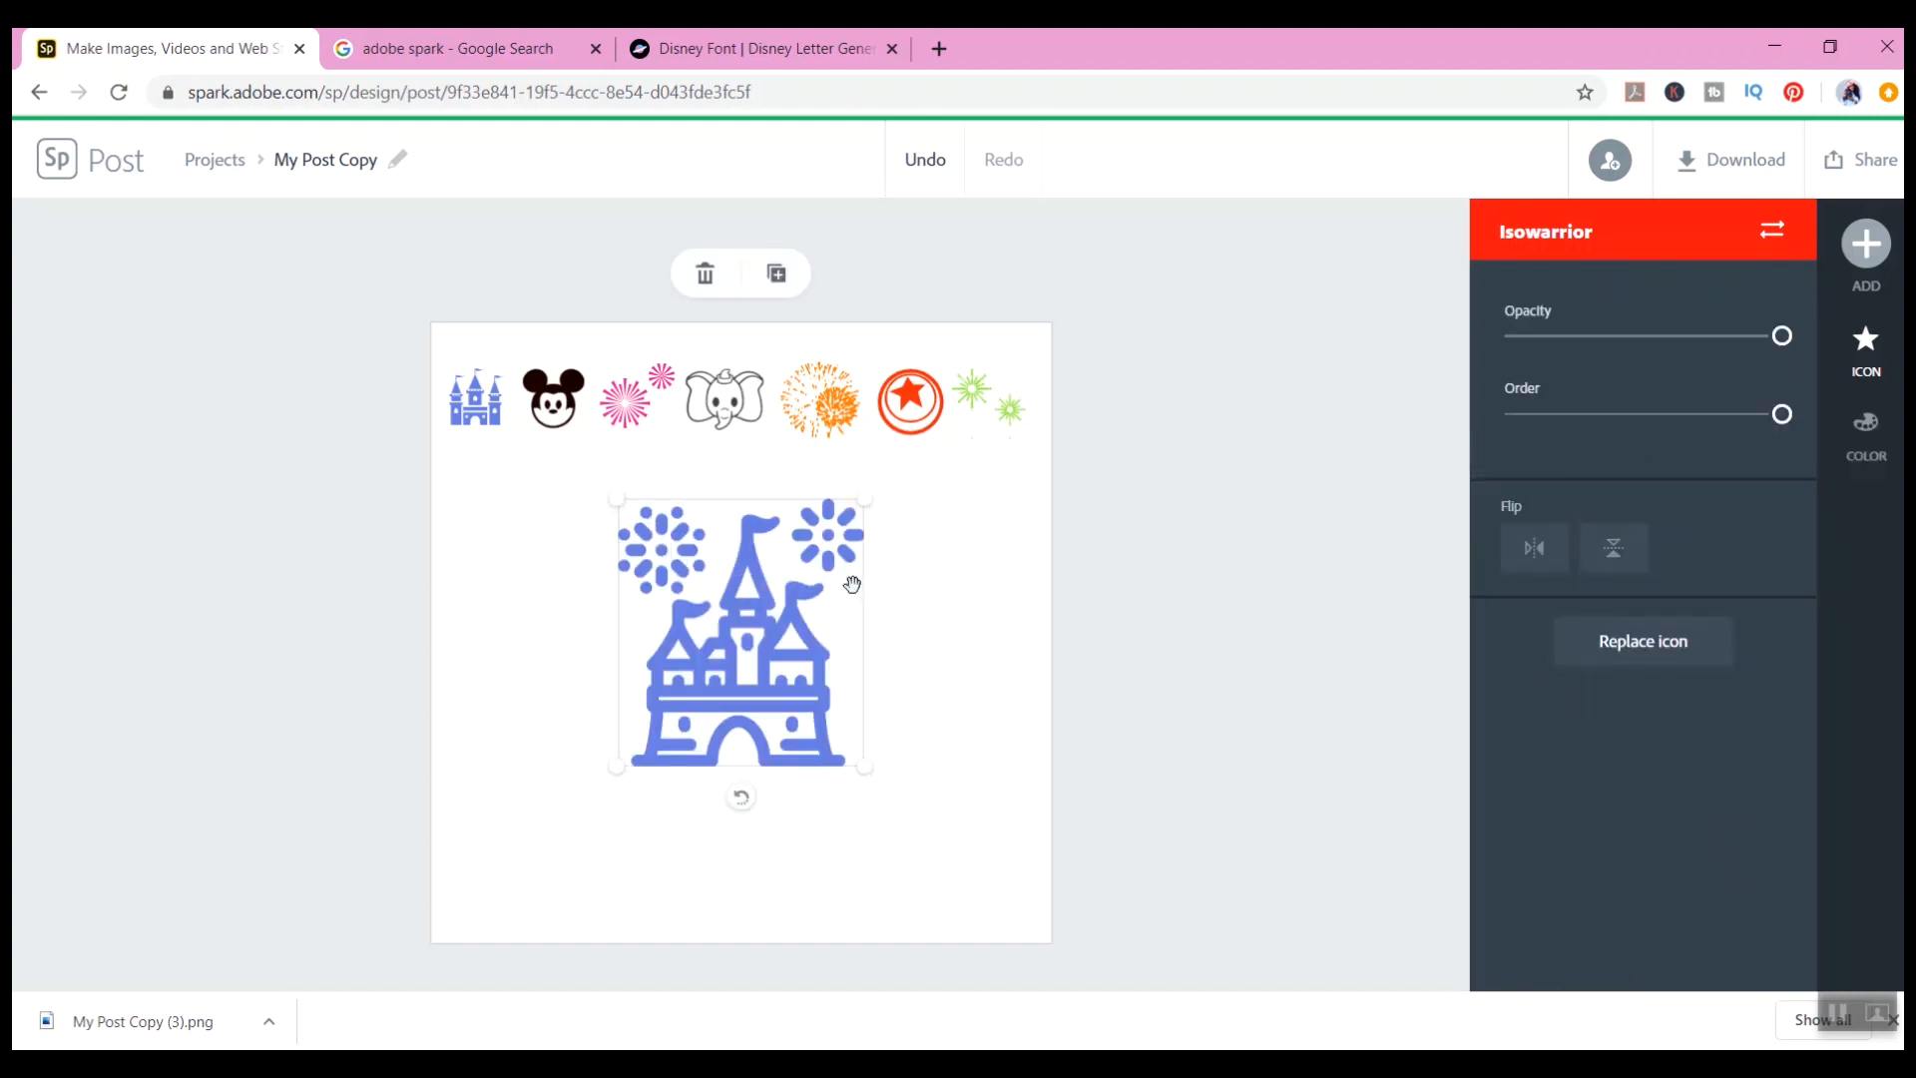
Step: Recolor the new castle icon pink
click(1865, 429)
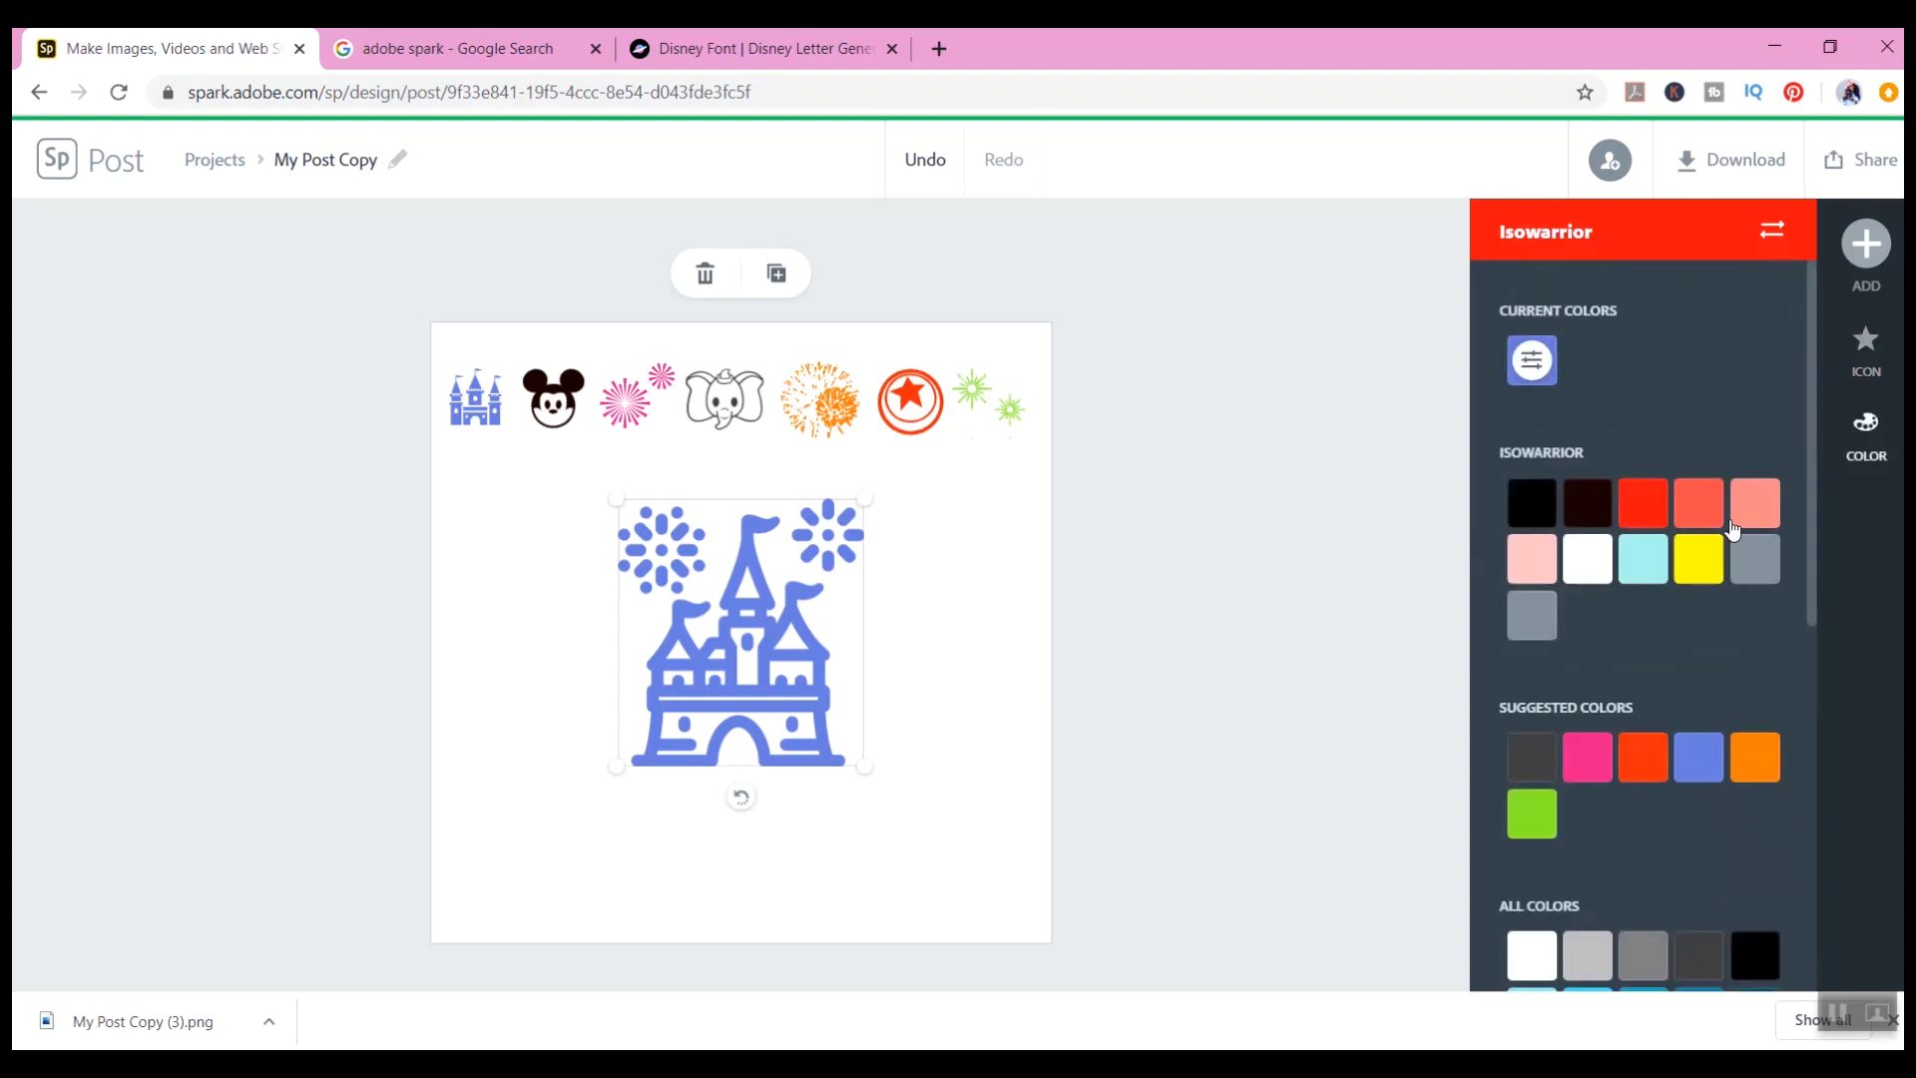
click(1686, 567)
click(1643, 503)
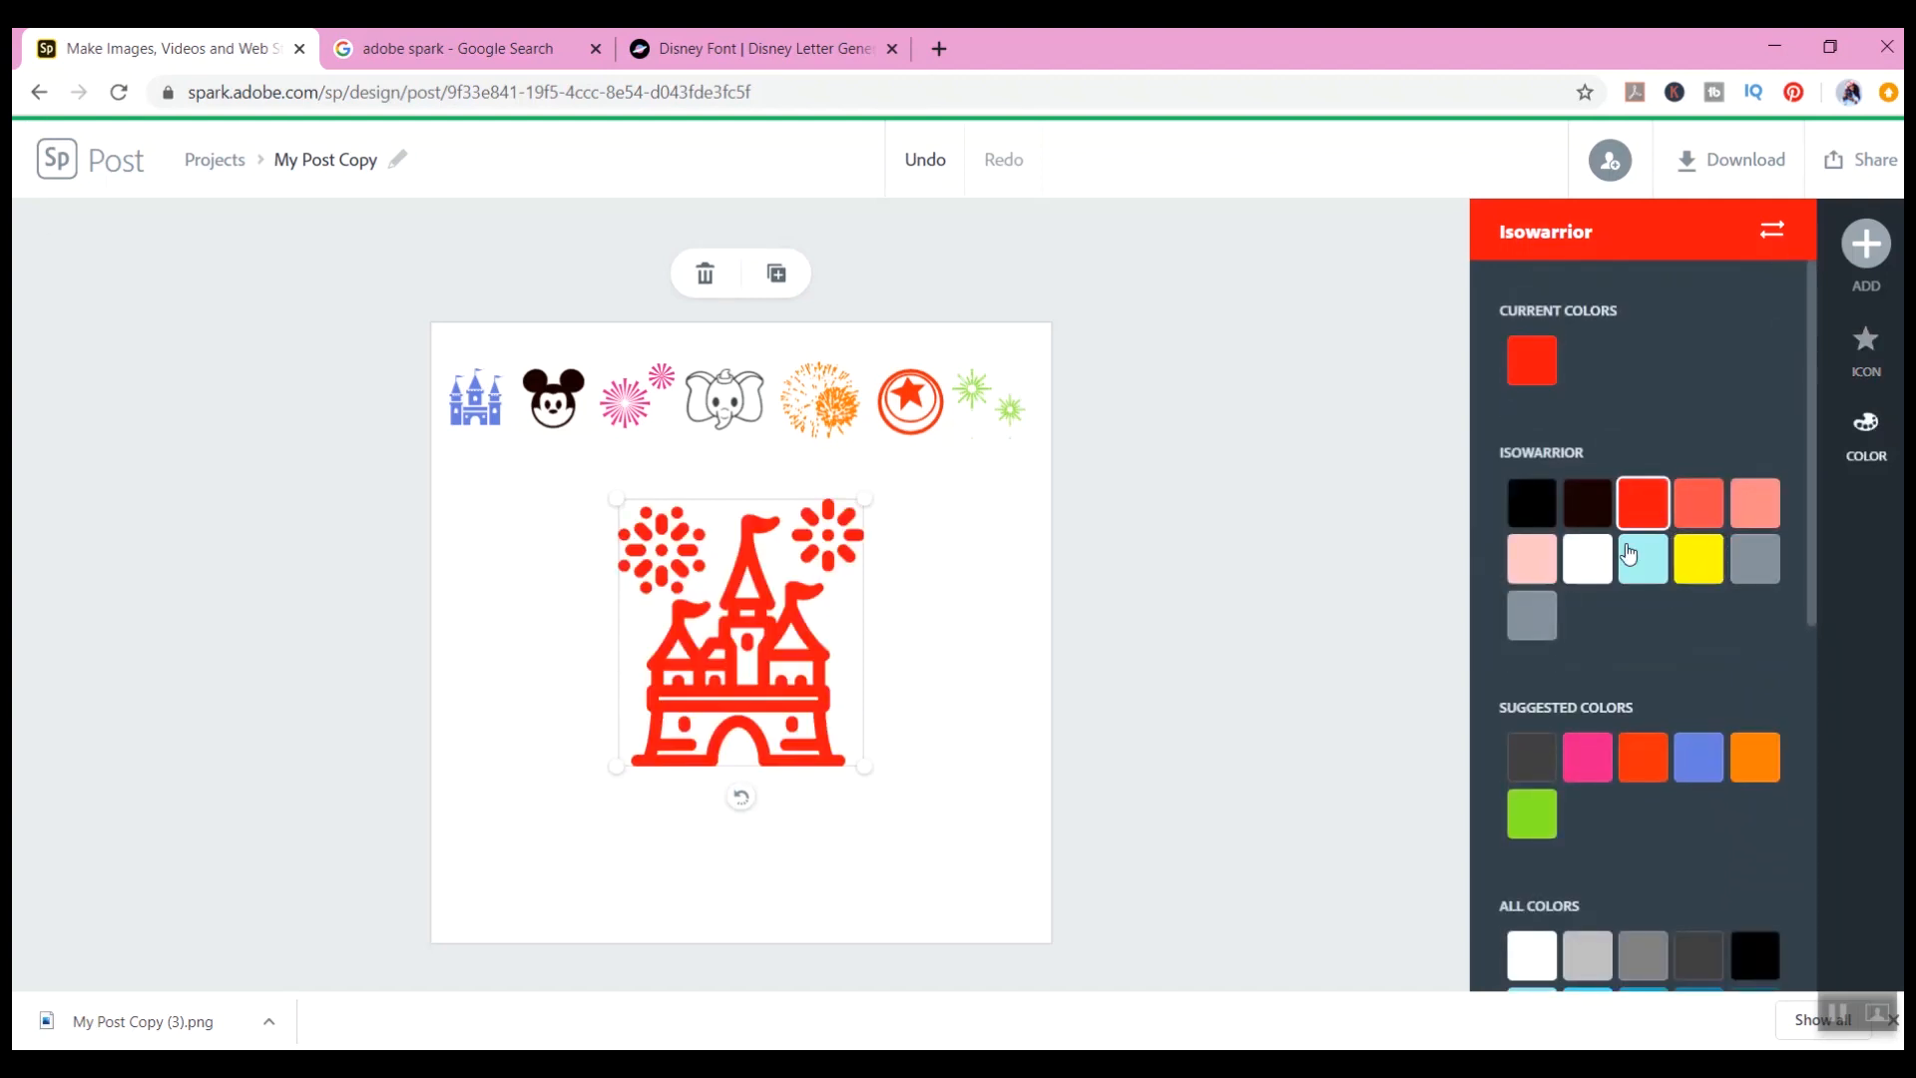
click(1586, 757)
Step: Shrink the castle icon and delete it
drag(618, 509, 758, 693)
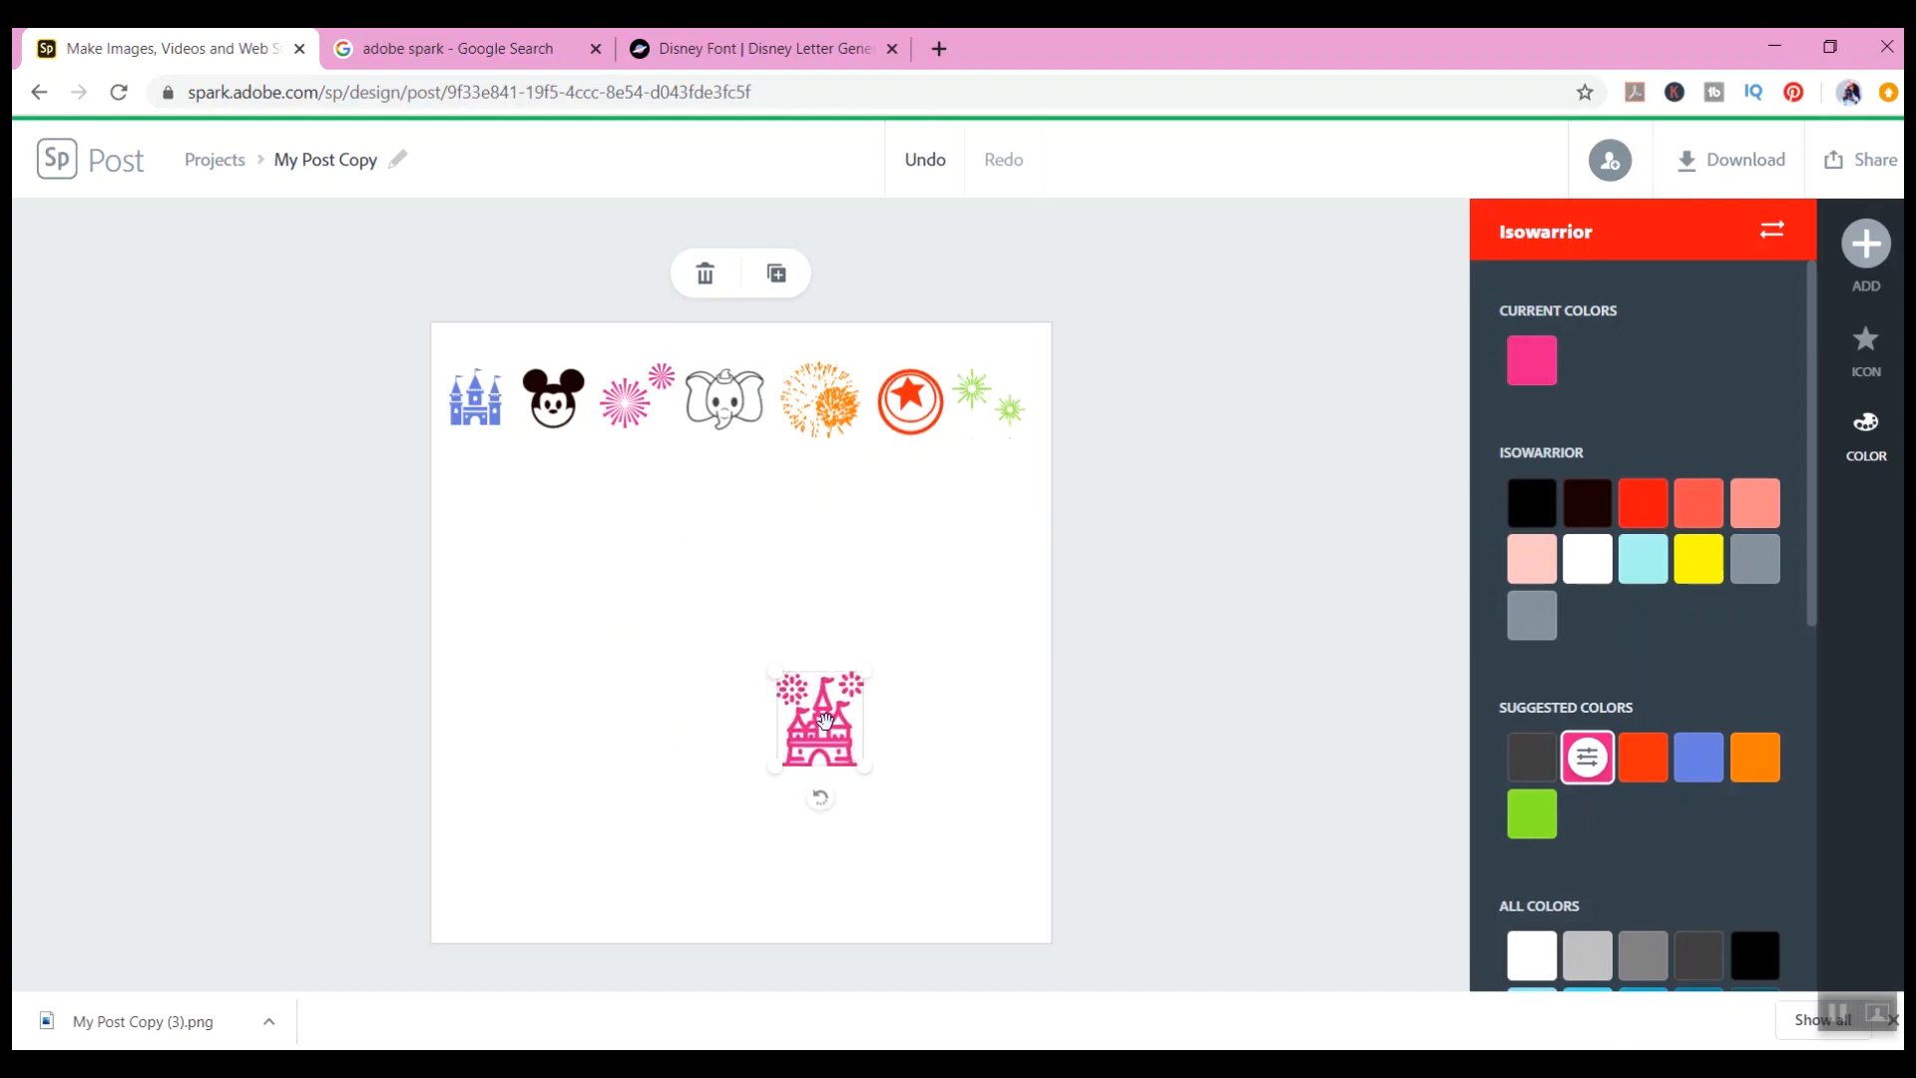
key(Delete)
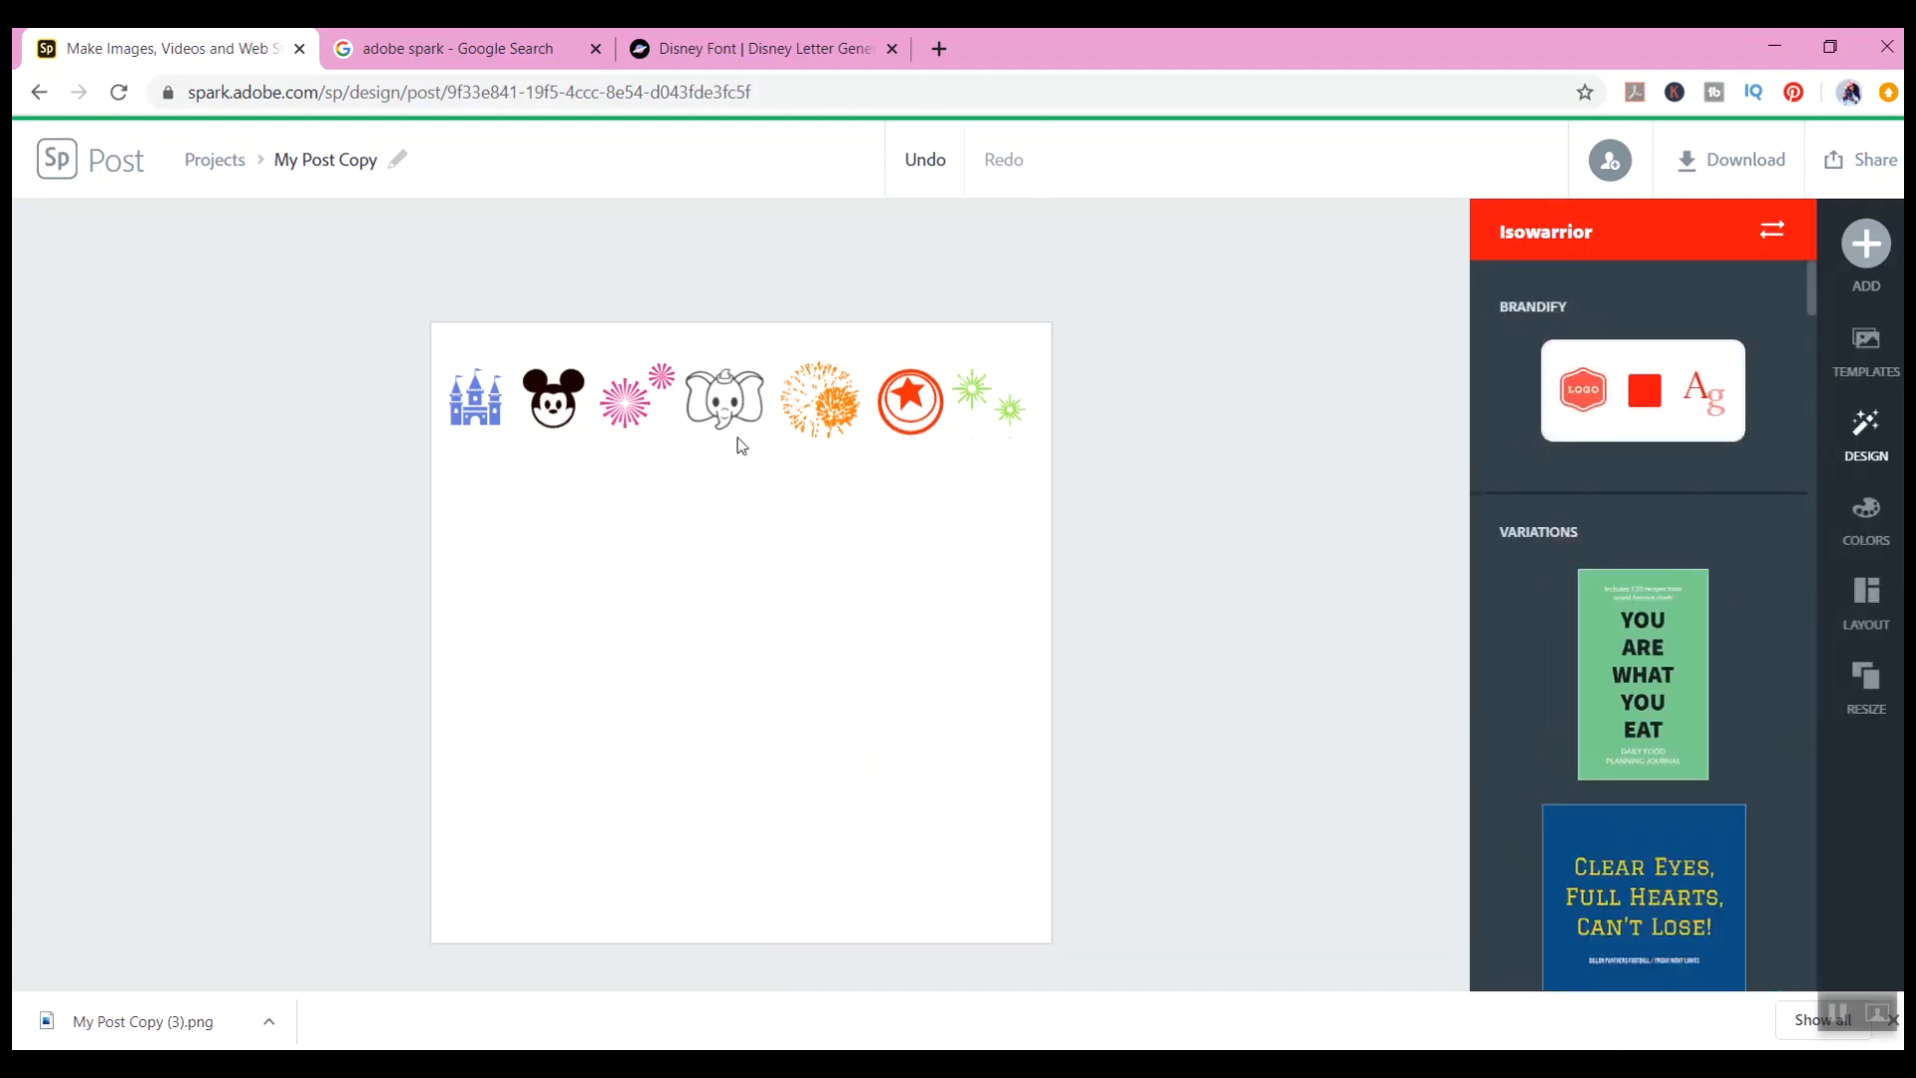
Step: Select each icon in the row of Disney icons in turn to examine them
click(502, 388)
click(554, 399)
click(628, 404)
click(713, 409)
click(821, 410)
click(910, 401)
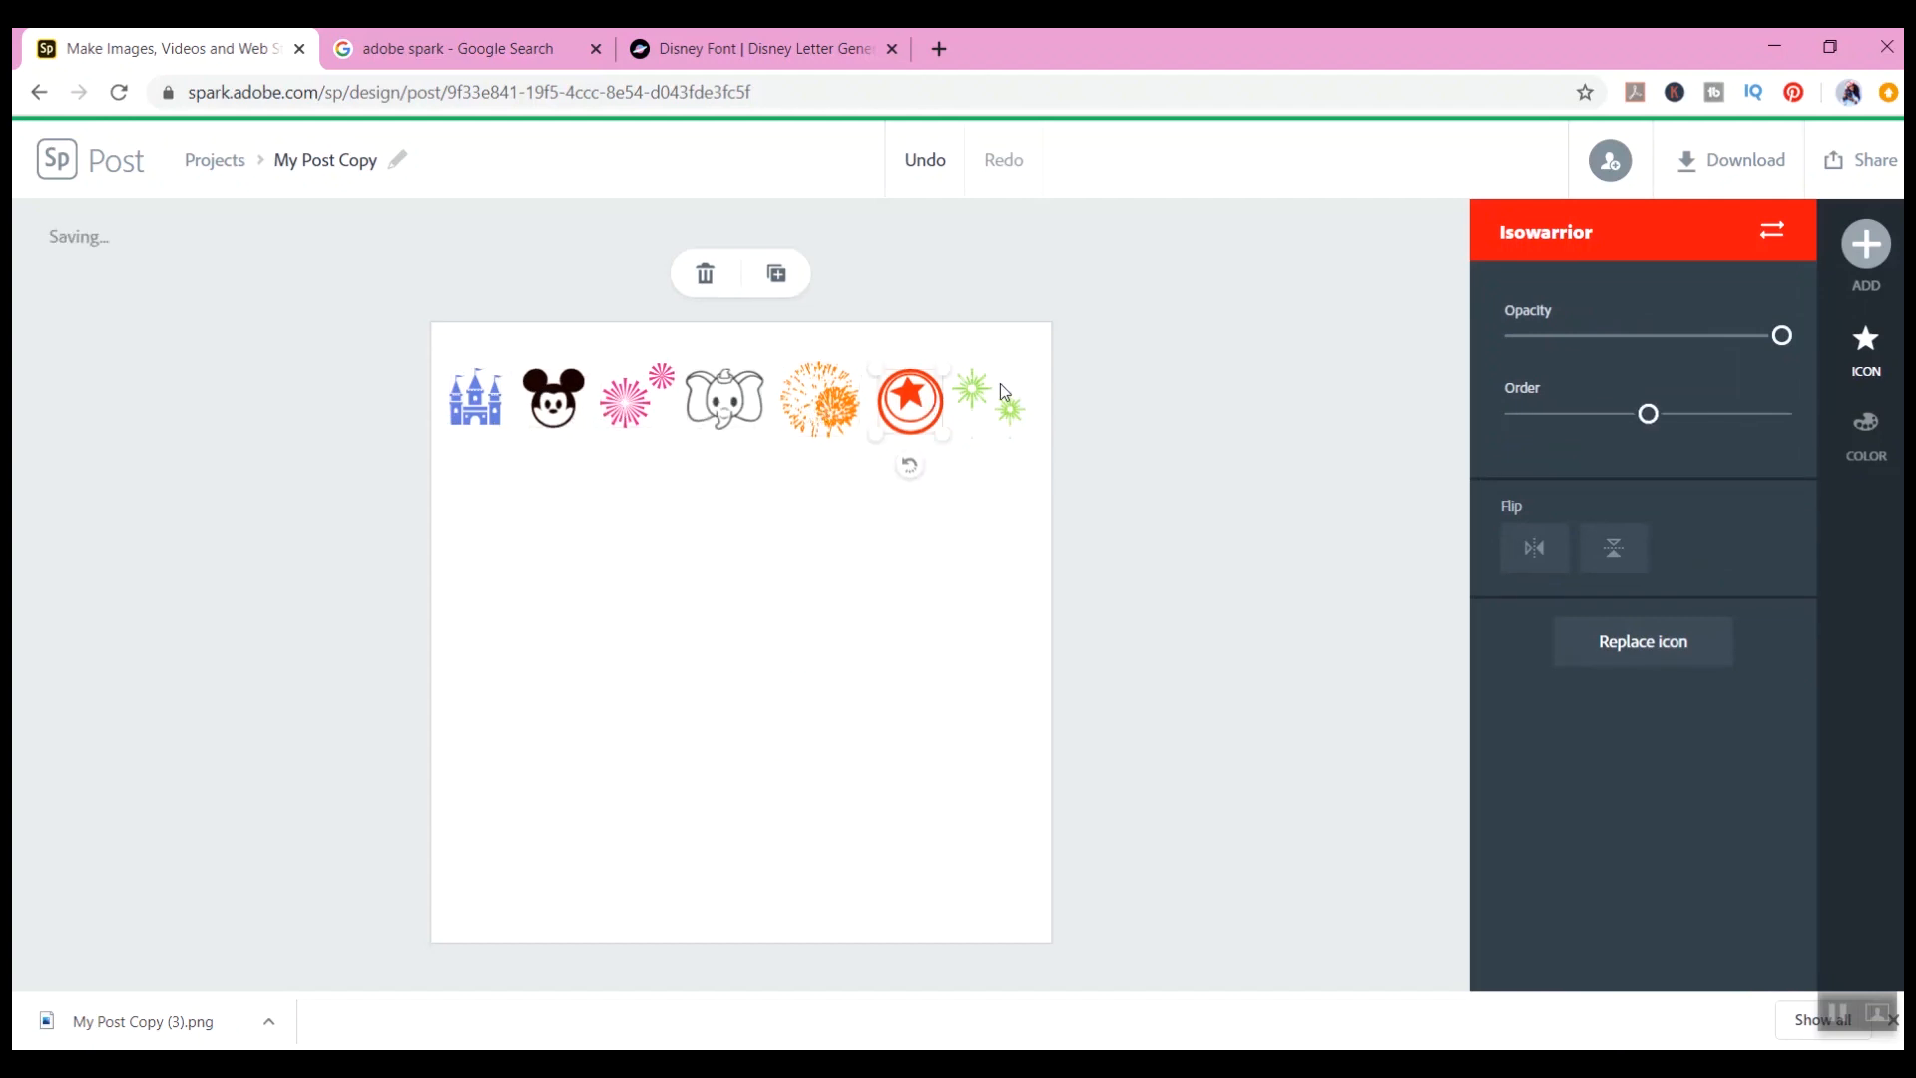
click(949, 542)
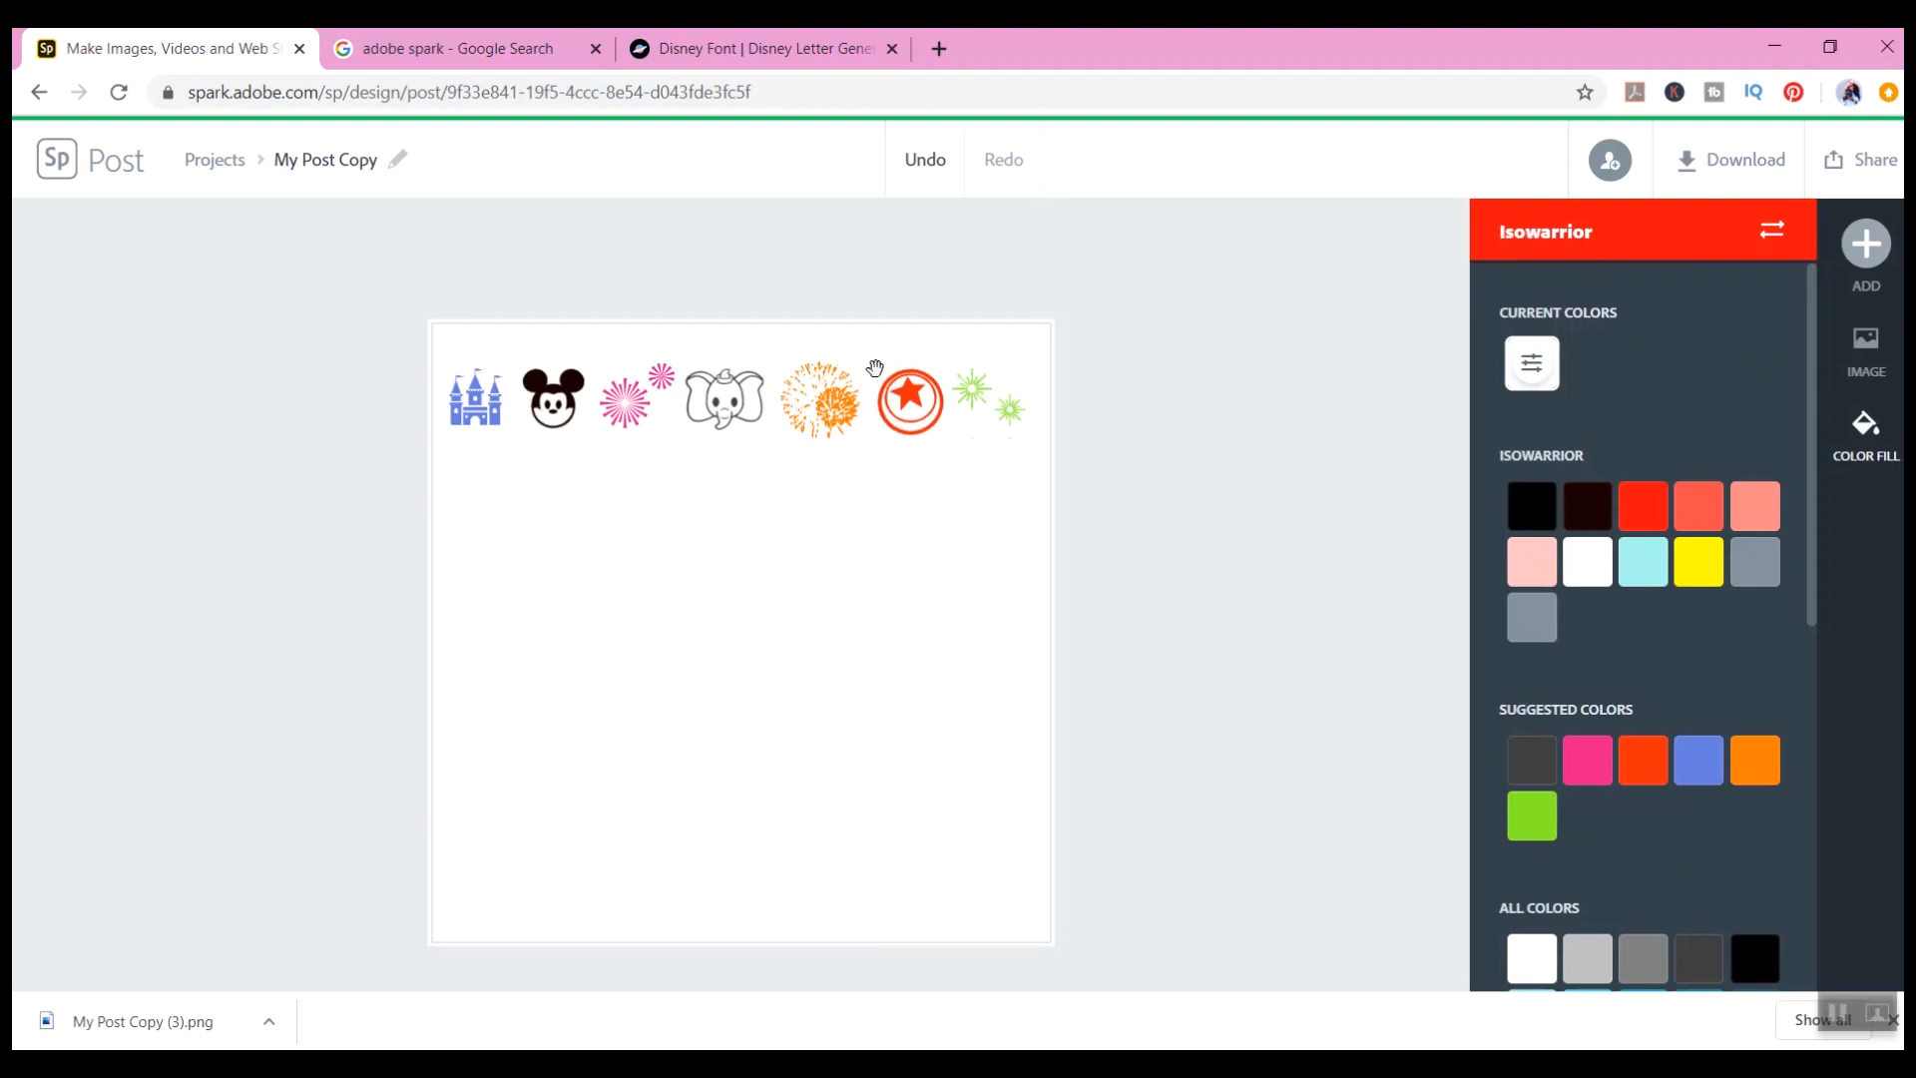
Step: Download the post as a PNG with a transparent background
click(1713, 162)
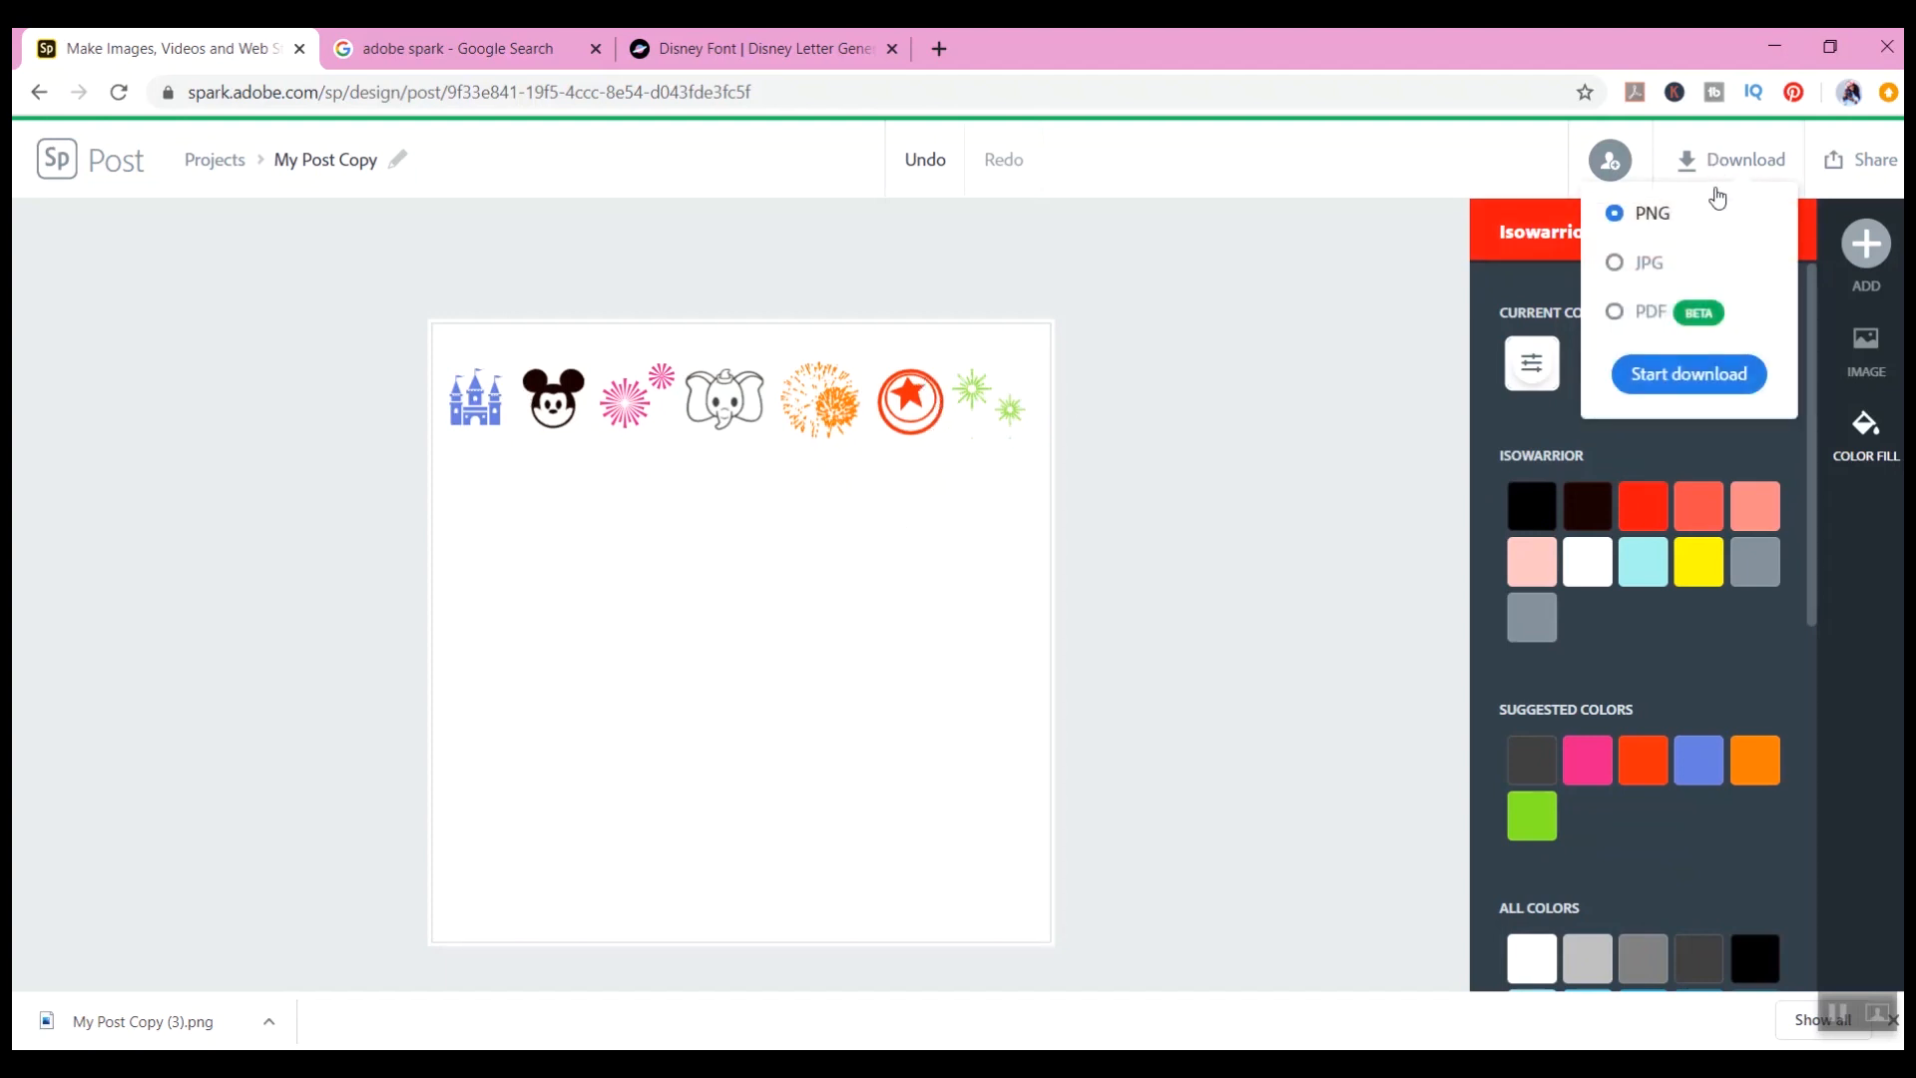
click(1721, 387)
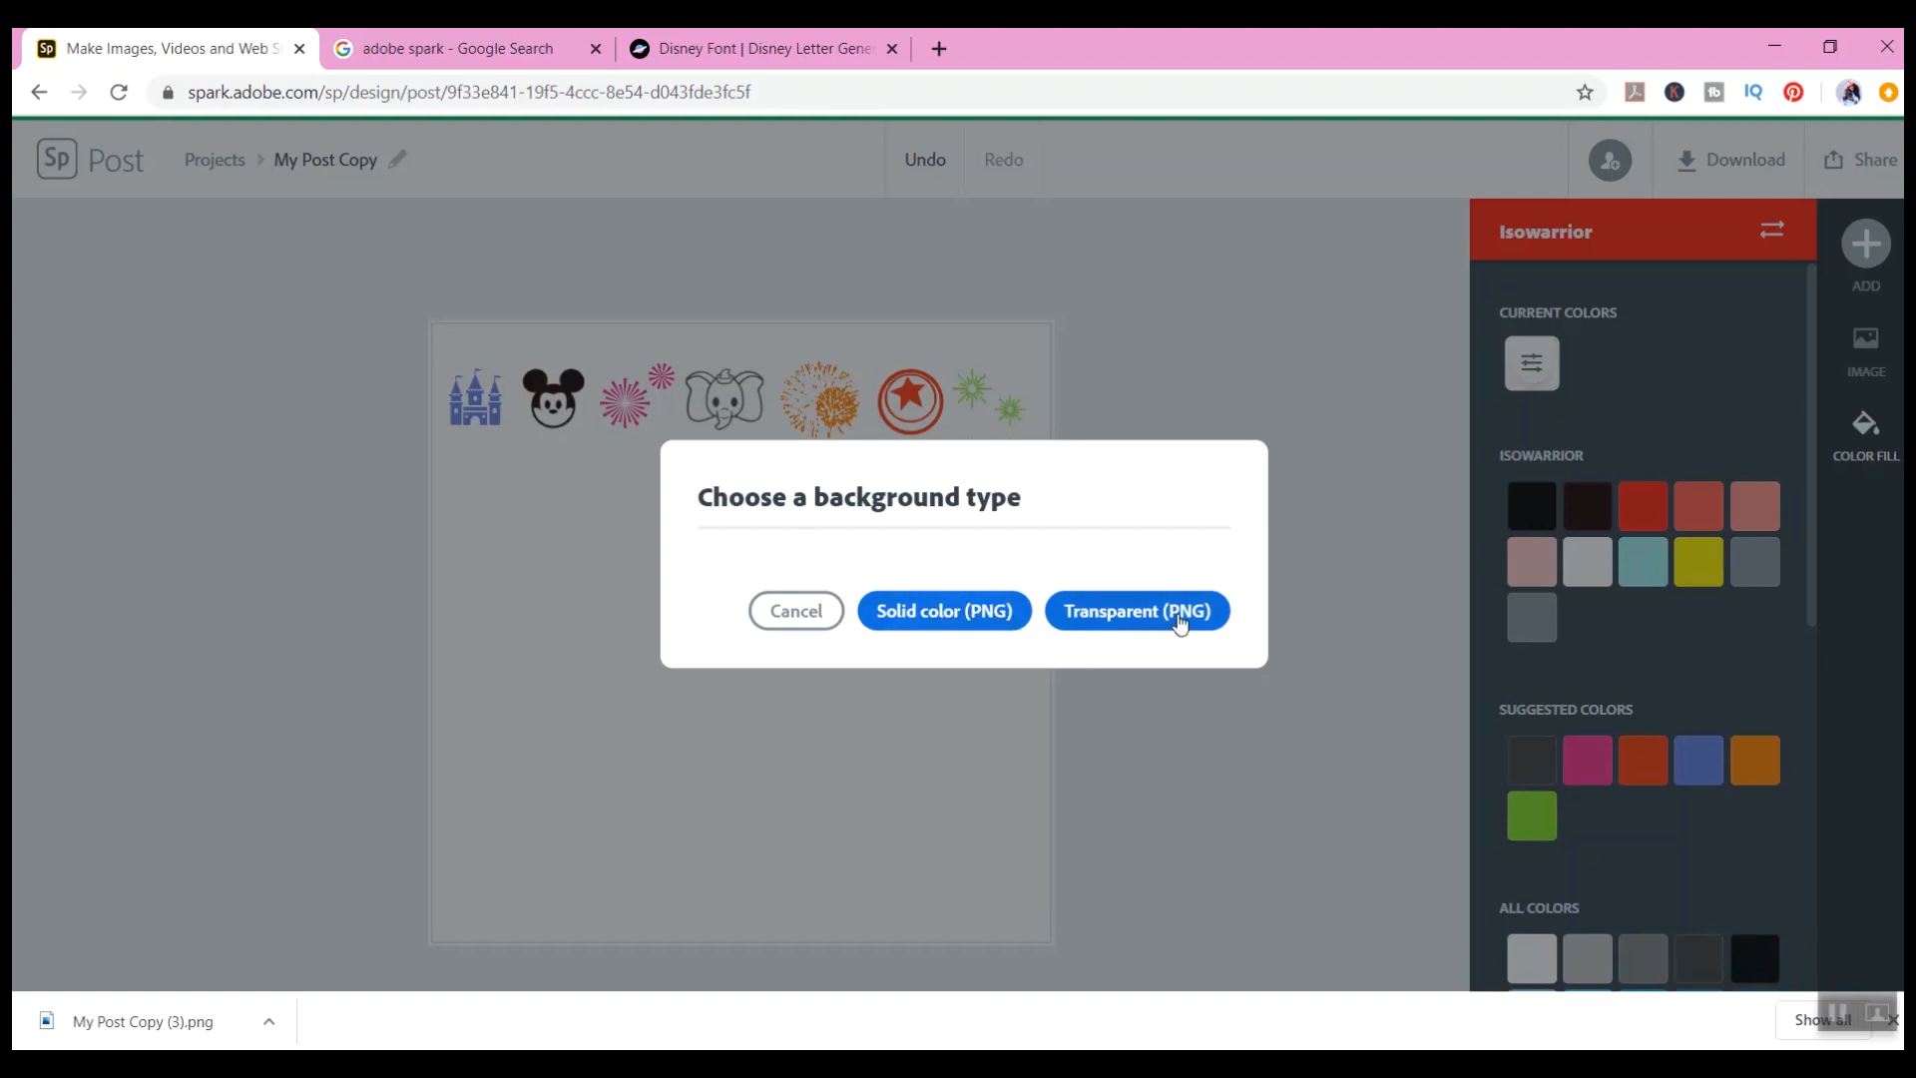
click(1181, 623)
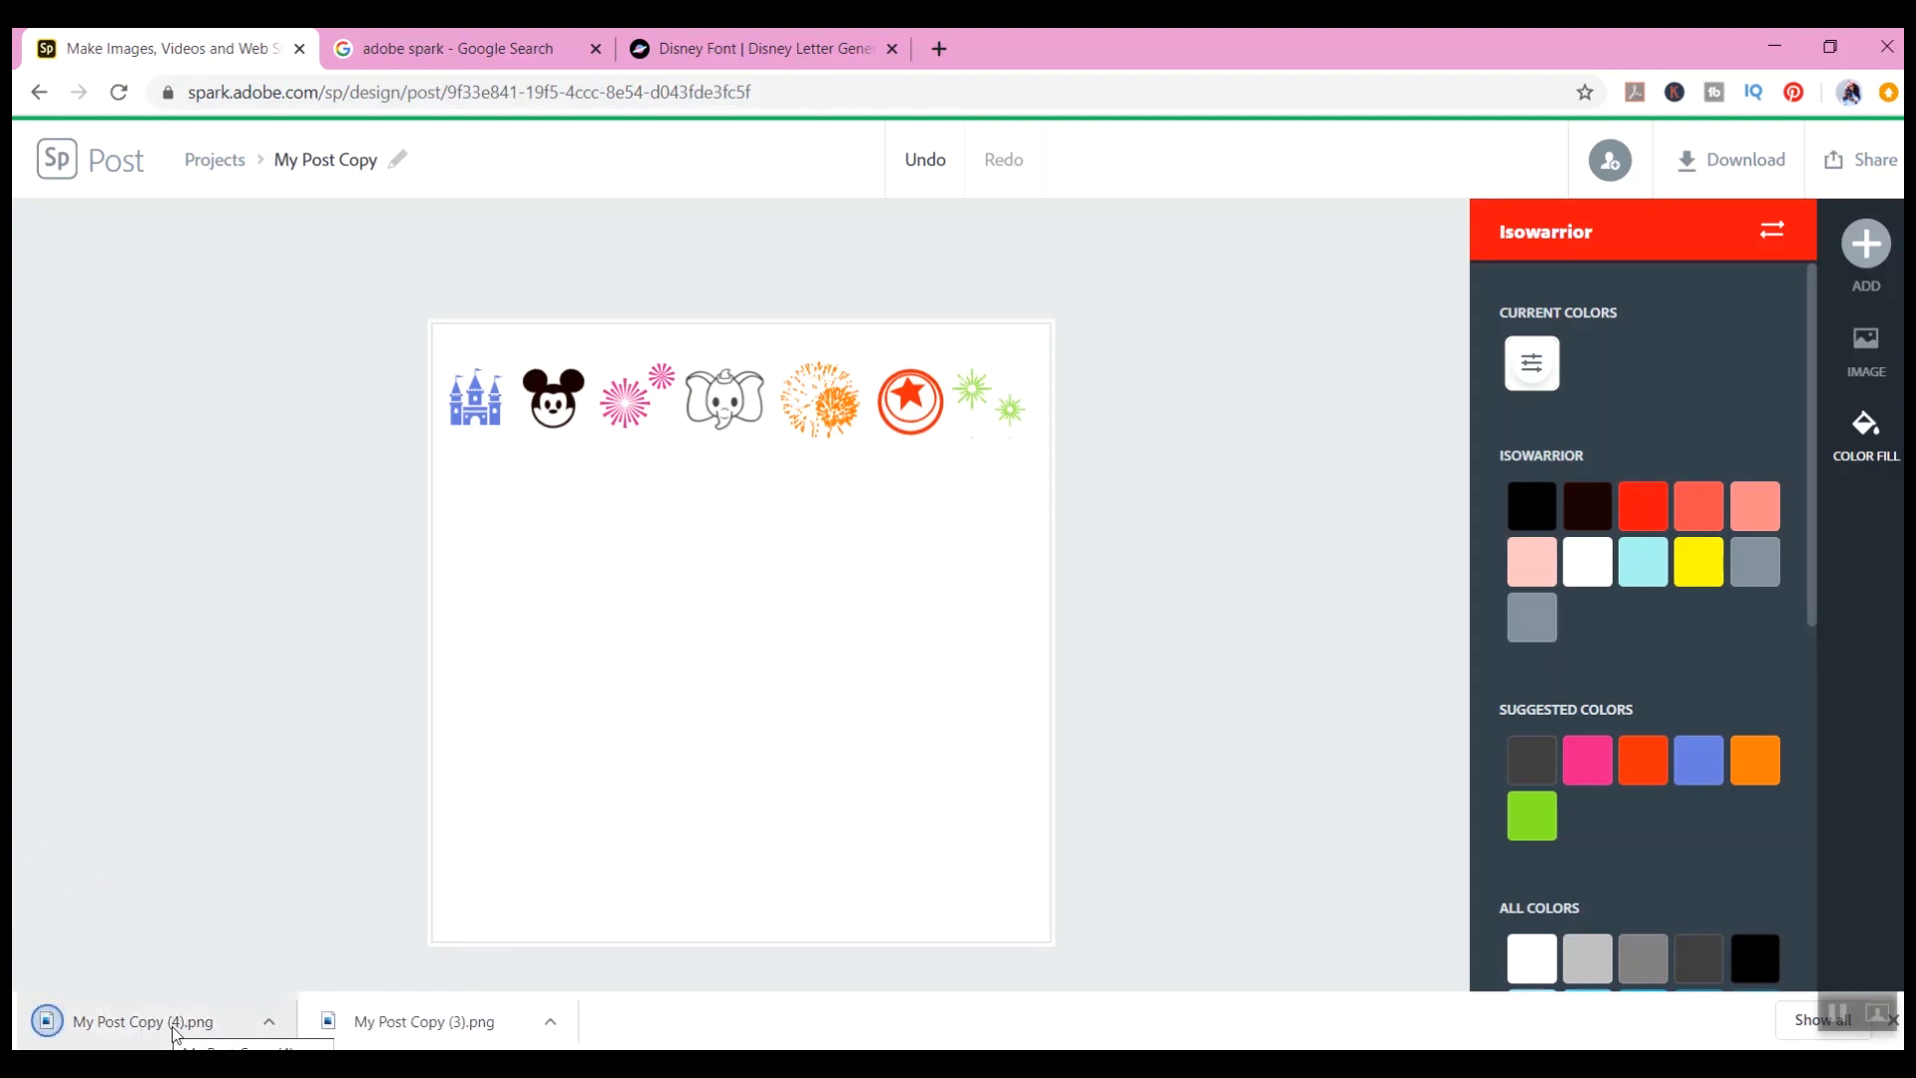
mouse_move(961, 1064)
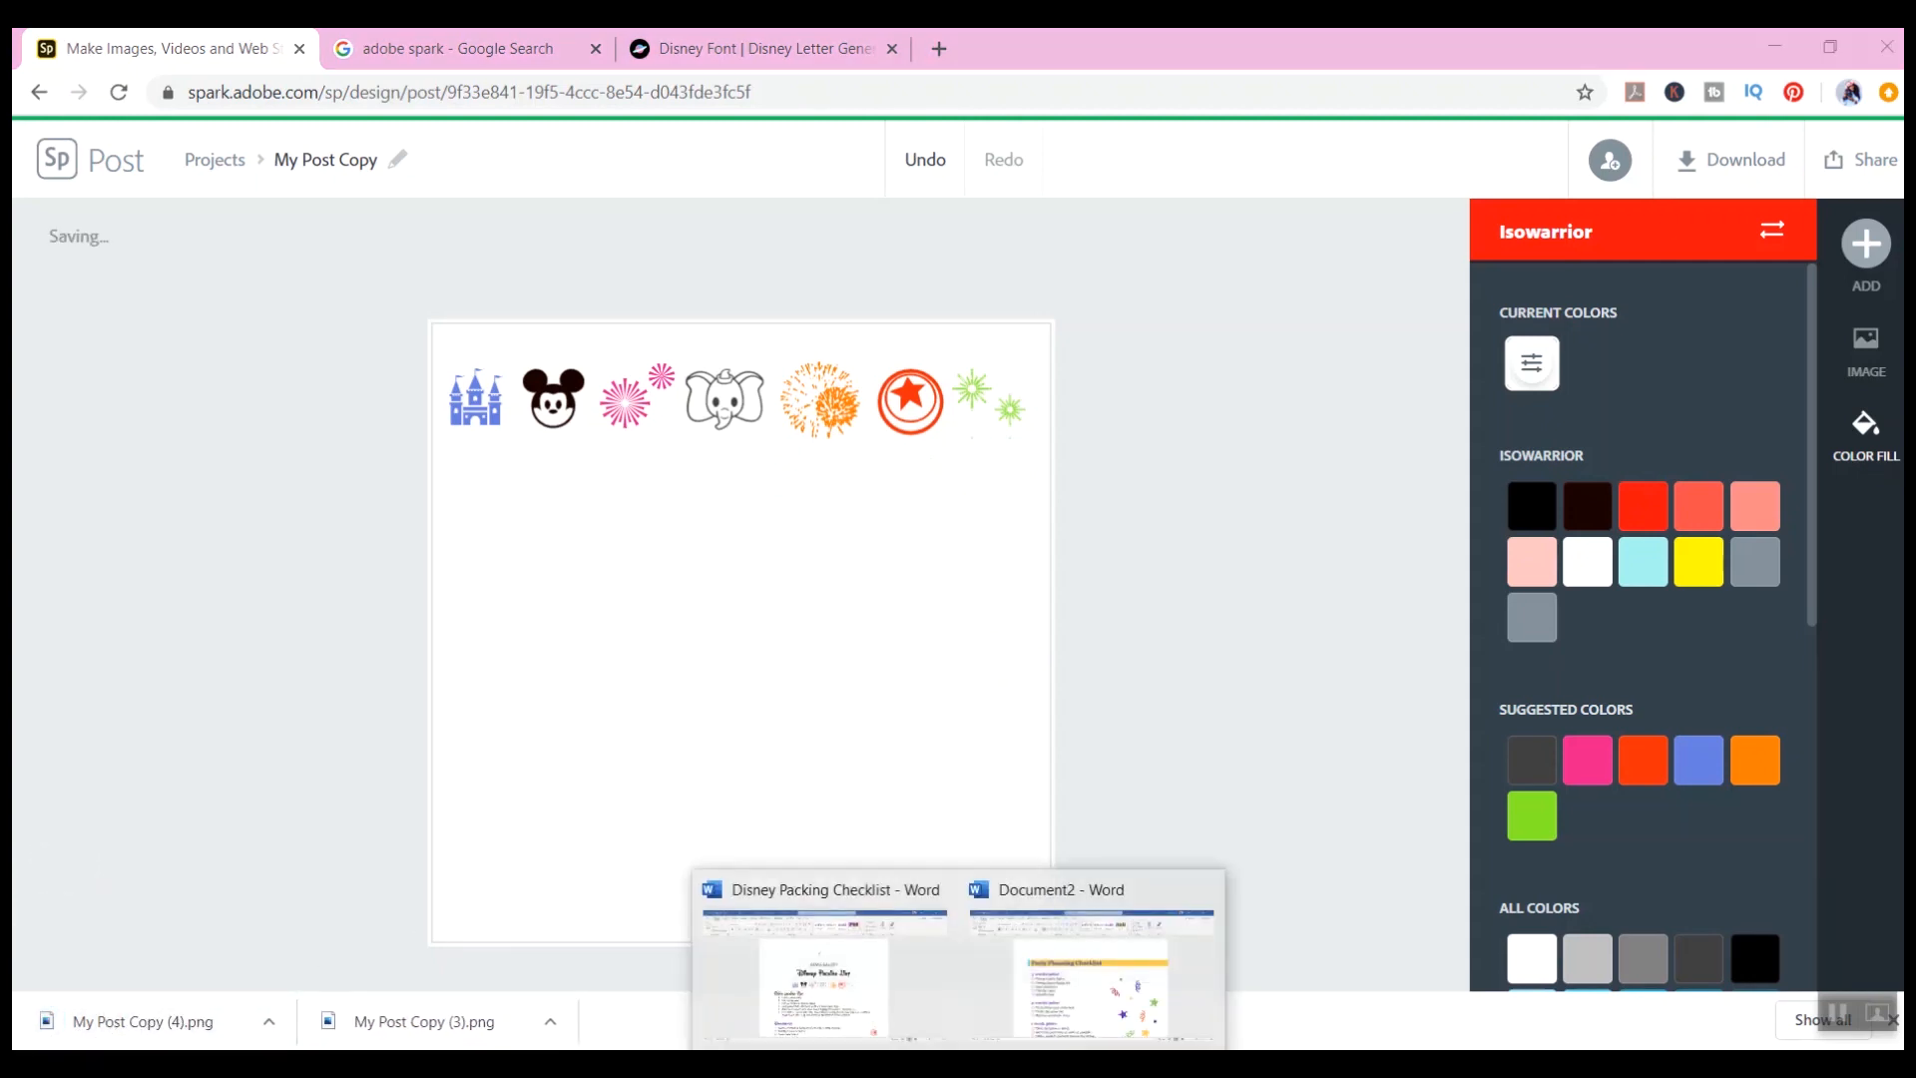
Step: Return to the Word checklist document and apply the checkbox paragraph style to the title line
click(1128, 983)
click(1469, 847)
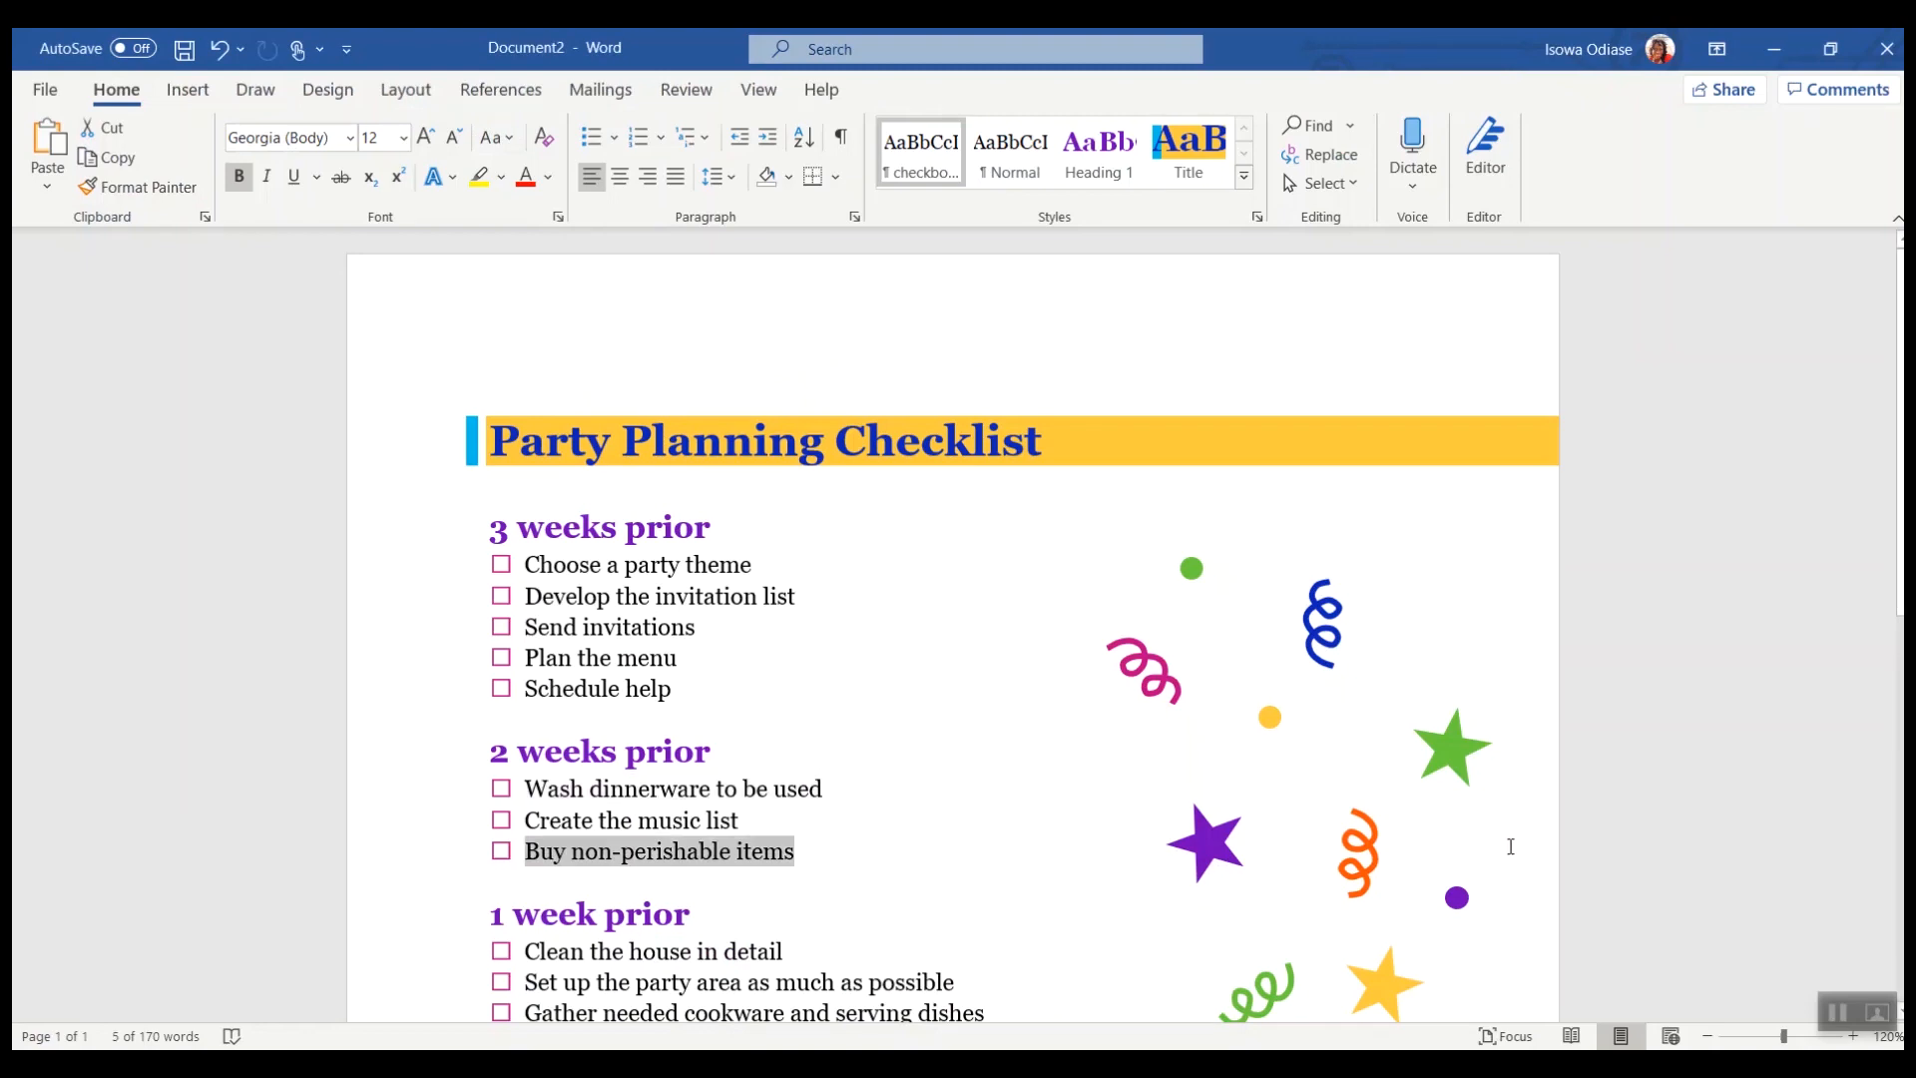
scroll(1409, 663, down, 4)
scroll(1297, 683, up, 4)
triple_click(1025, 449)
key(ctrl+c)
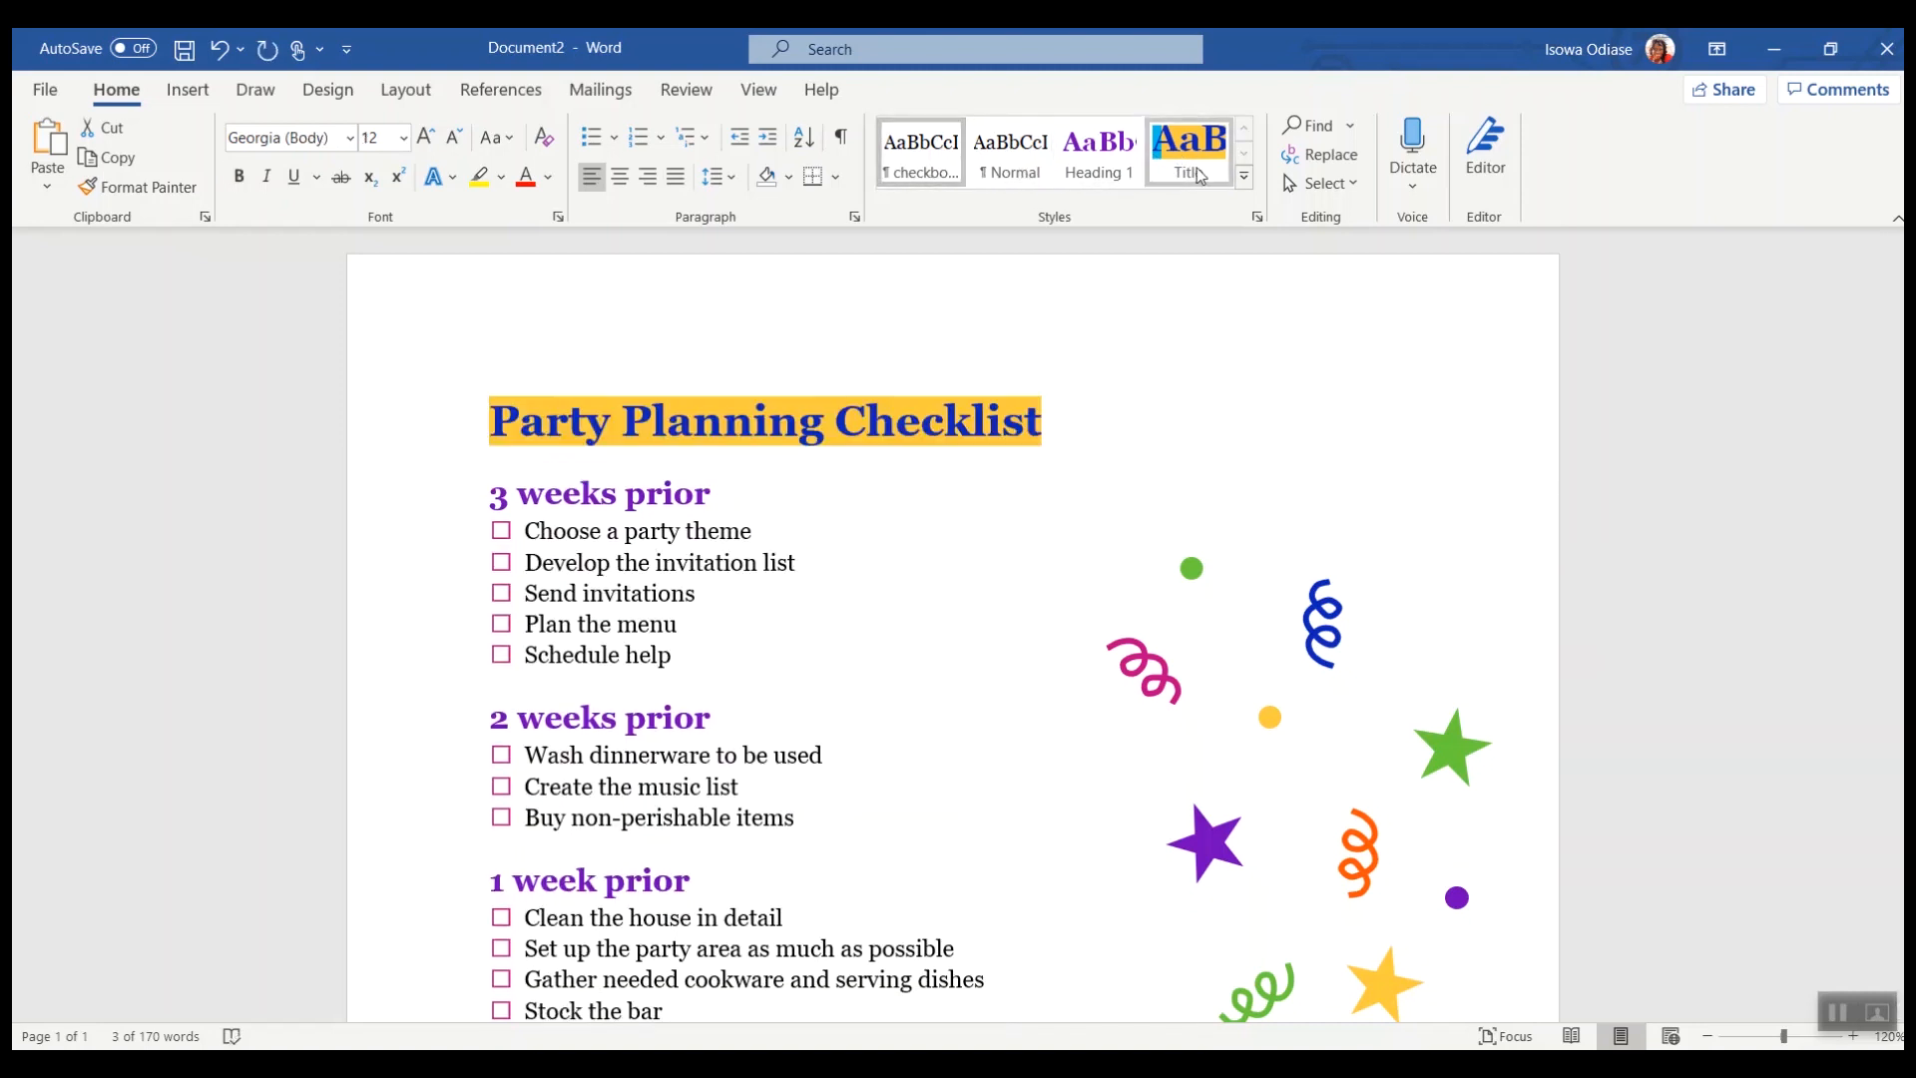
click(920, 164)
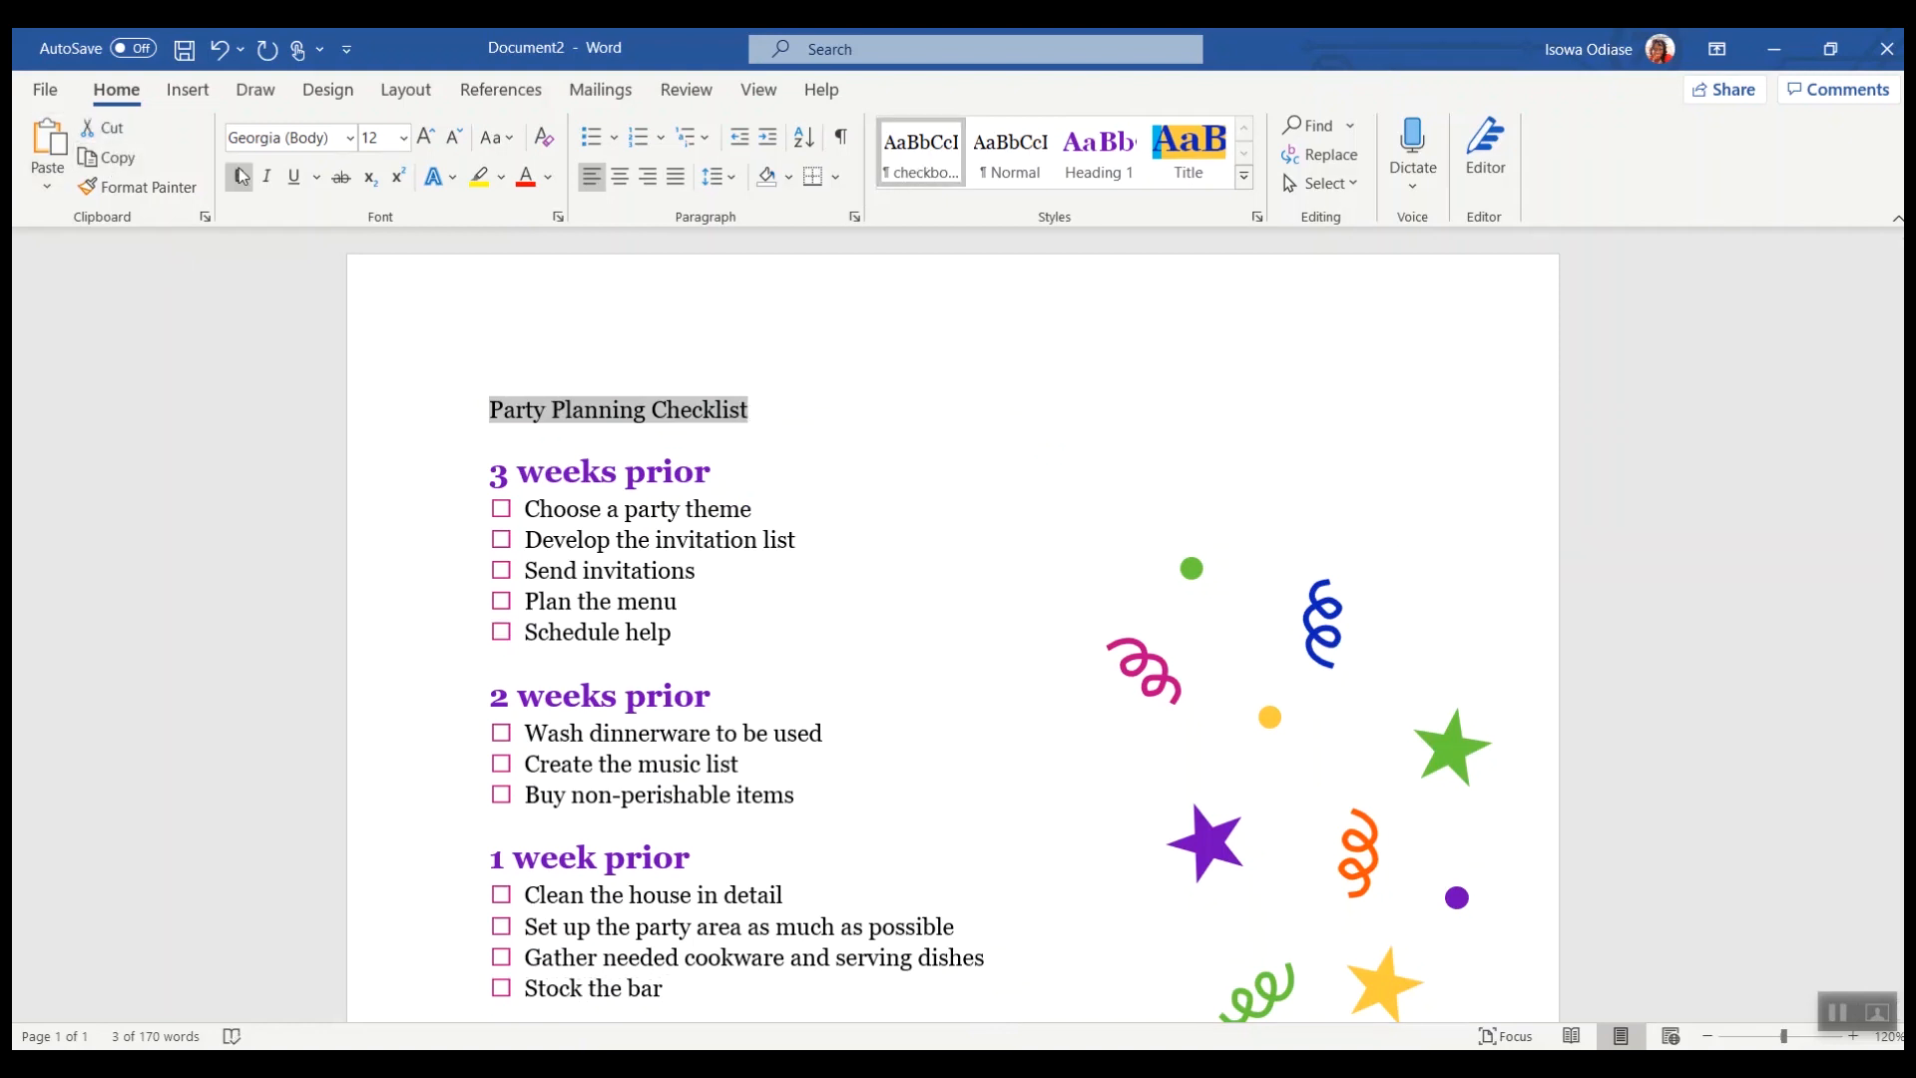
Step: Paste the title as text only, then set the title's font to Waltograph
click(38, 190)
click(159, 260)
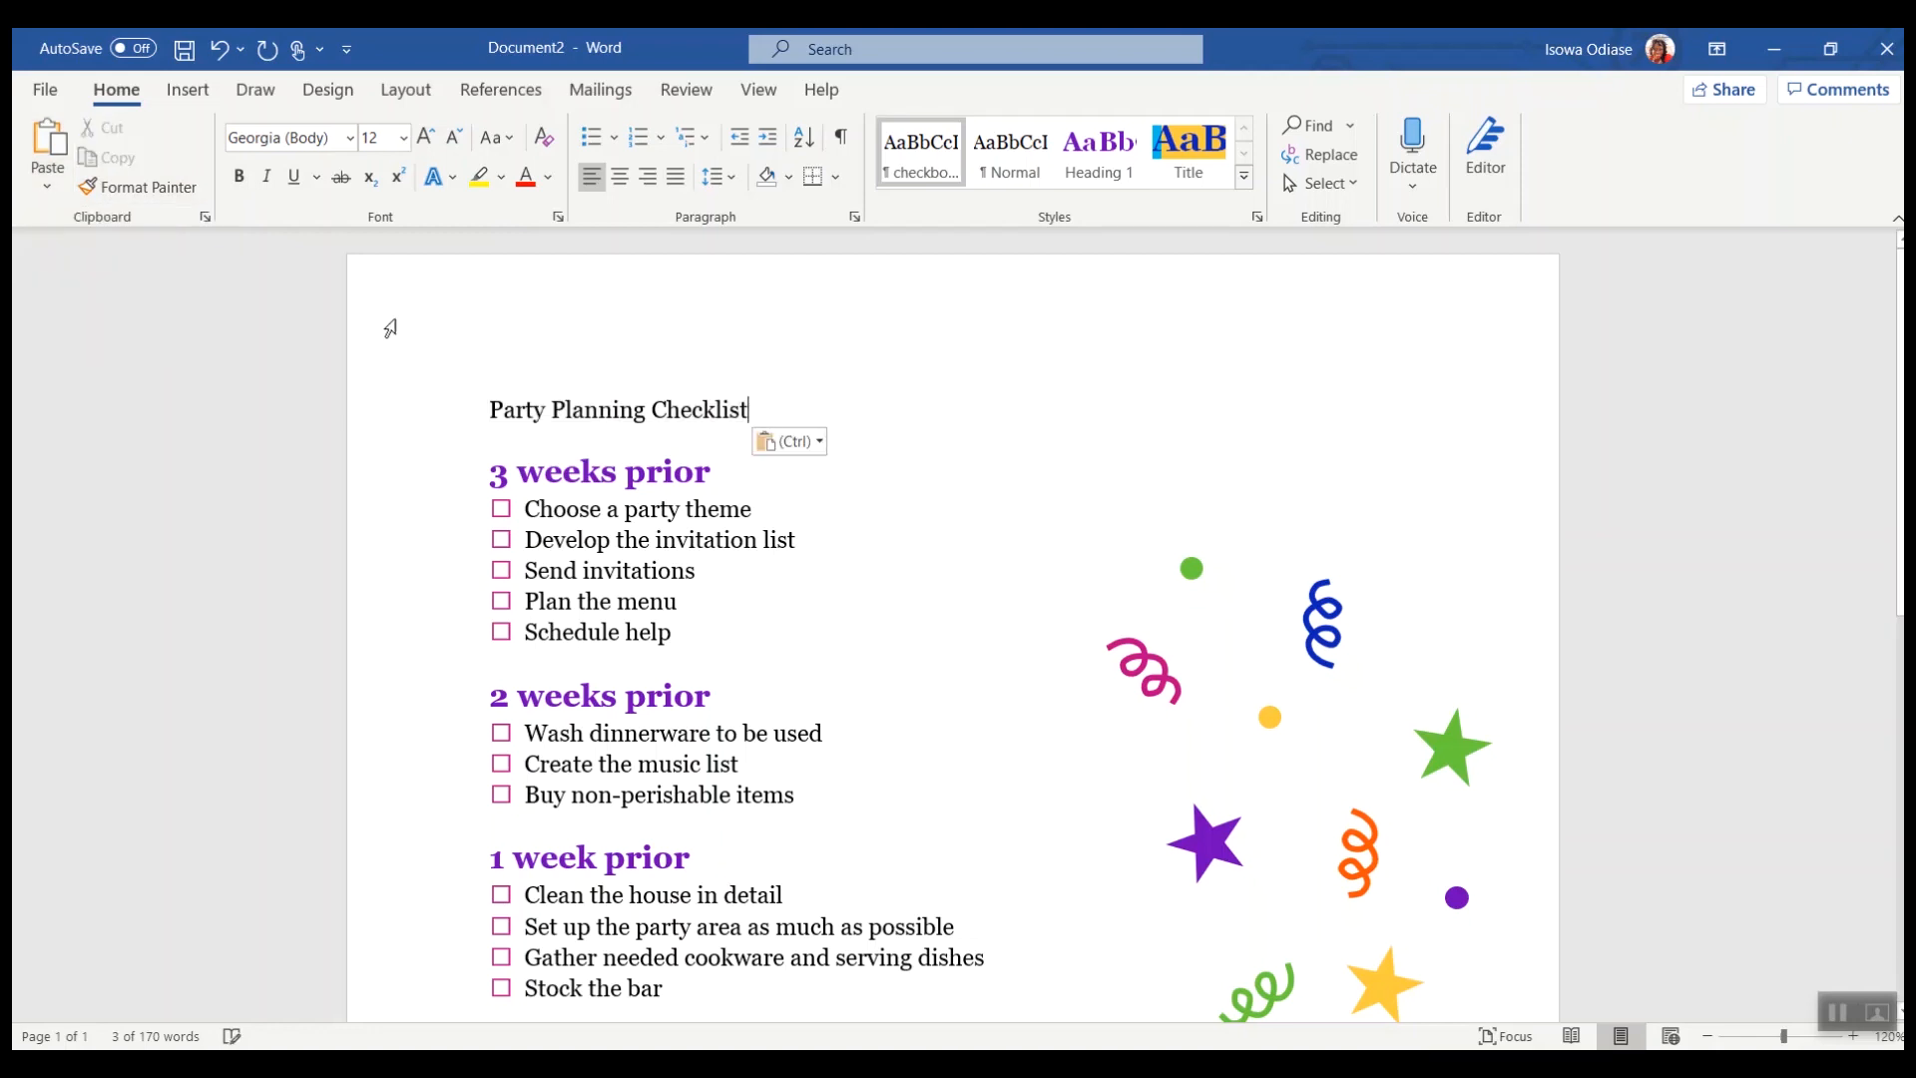
drag(759, 417, 411, 412)
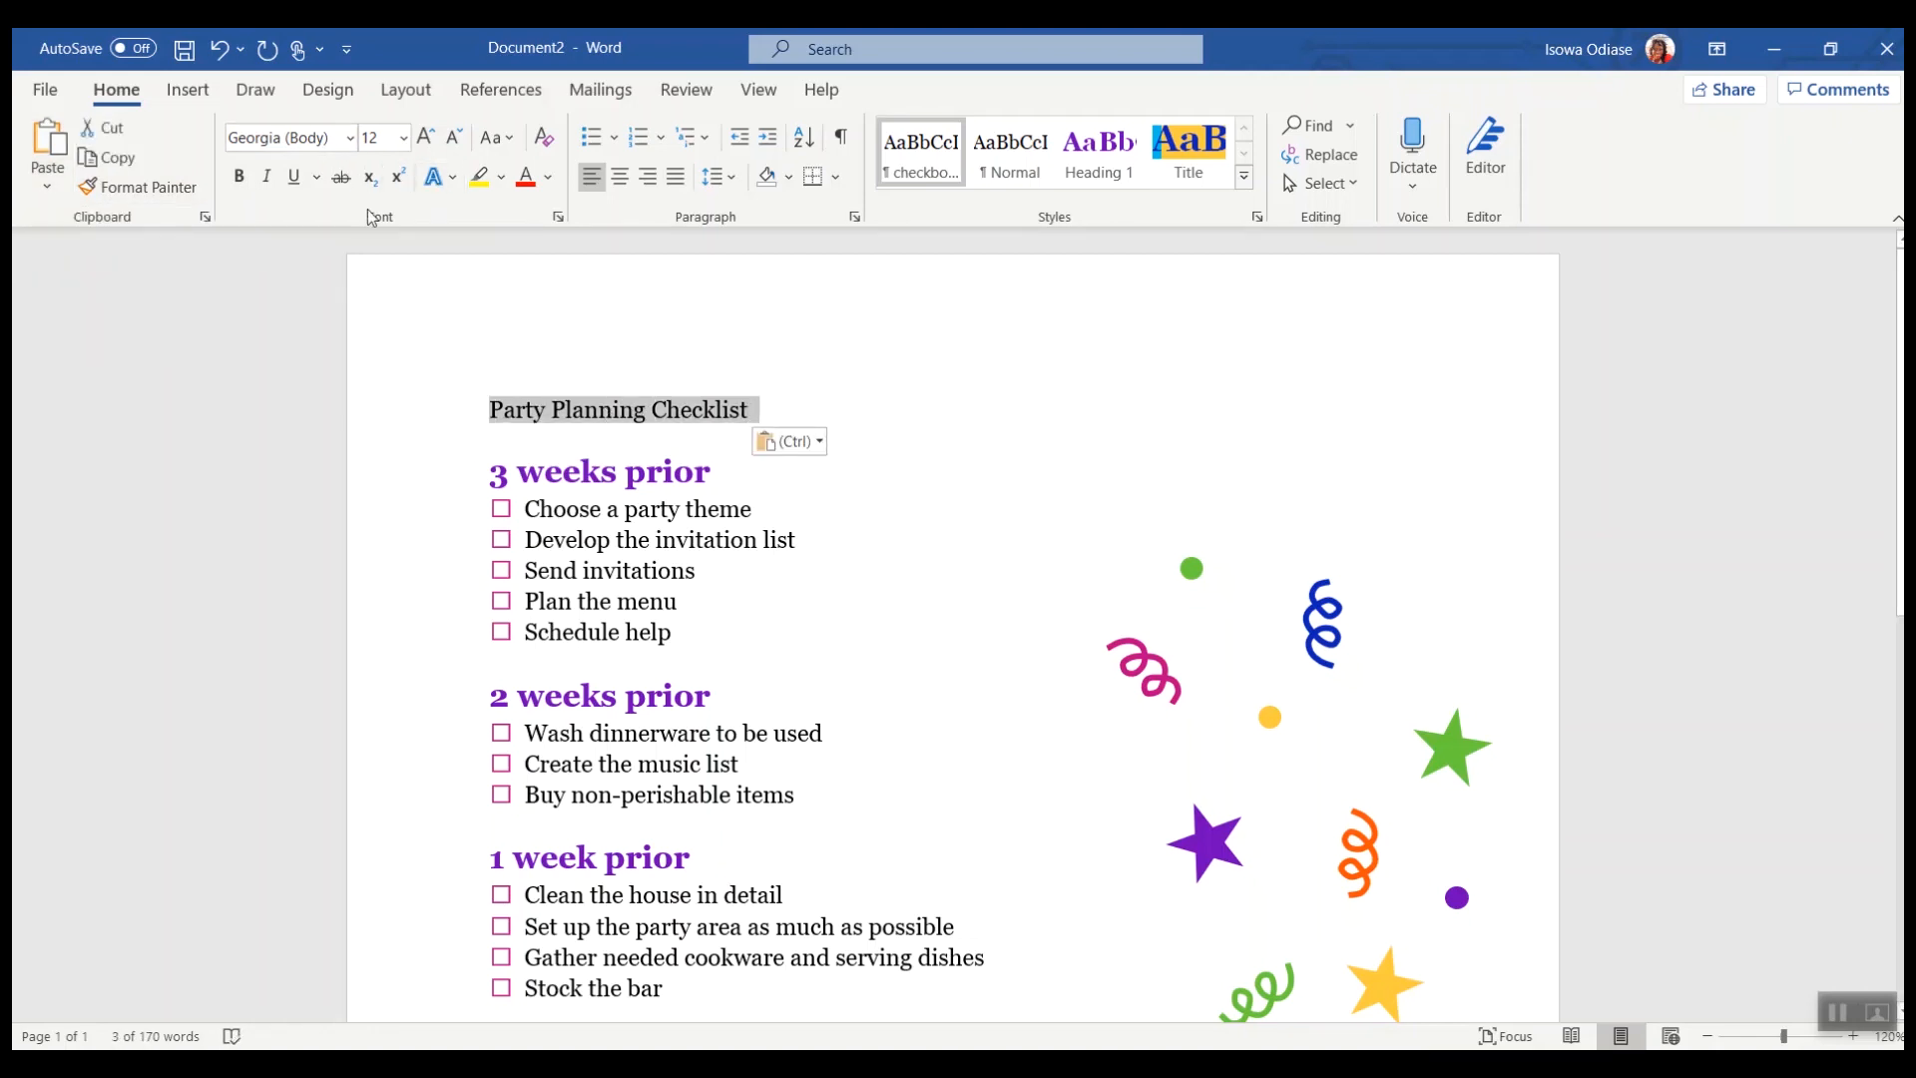
click(349, 136)
click(312, 349)
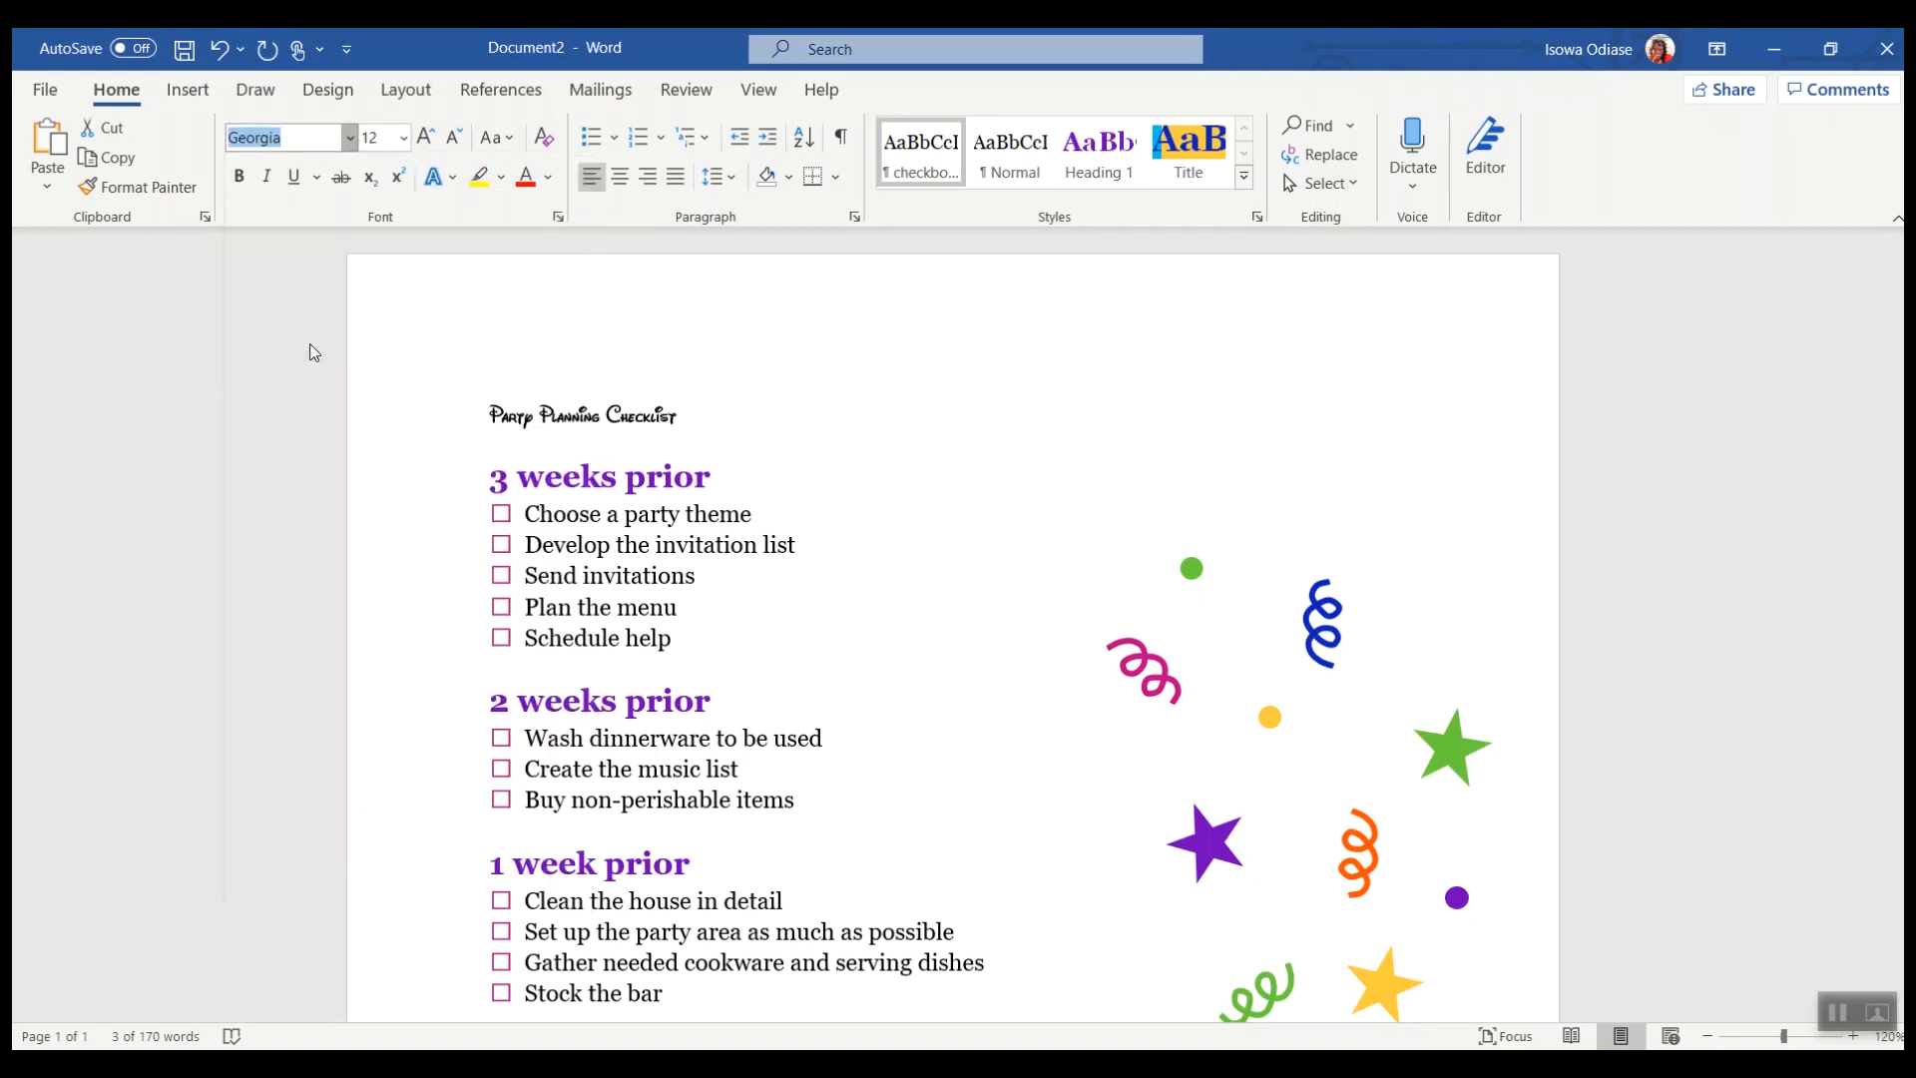
Step: Set the title's font size to 48 and centre it
click(402, 138)
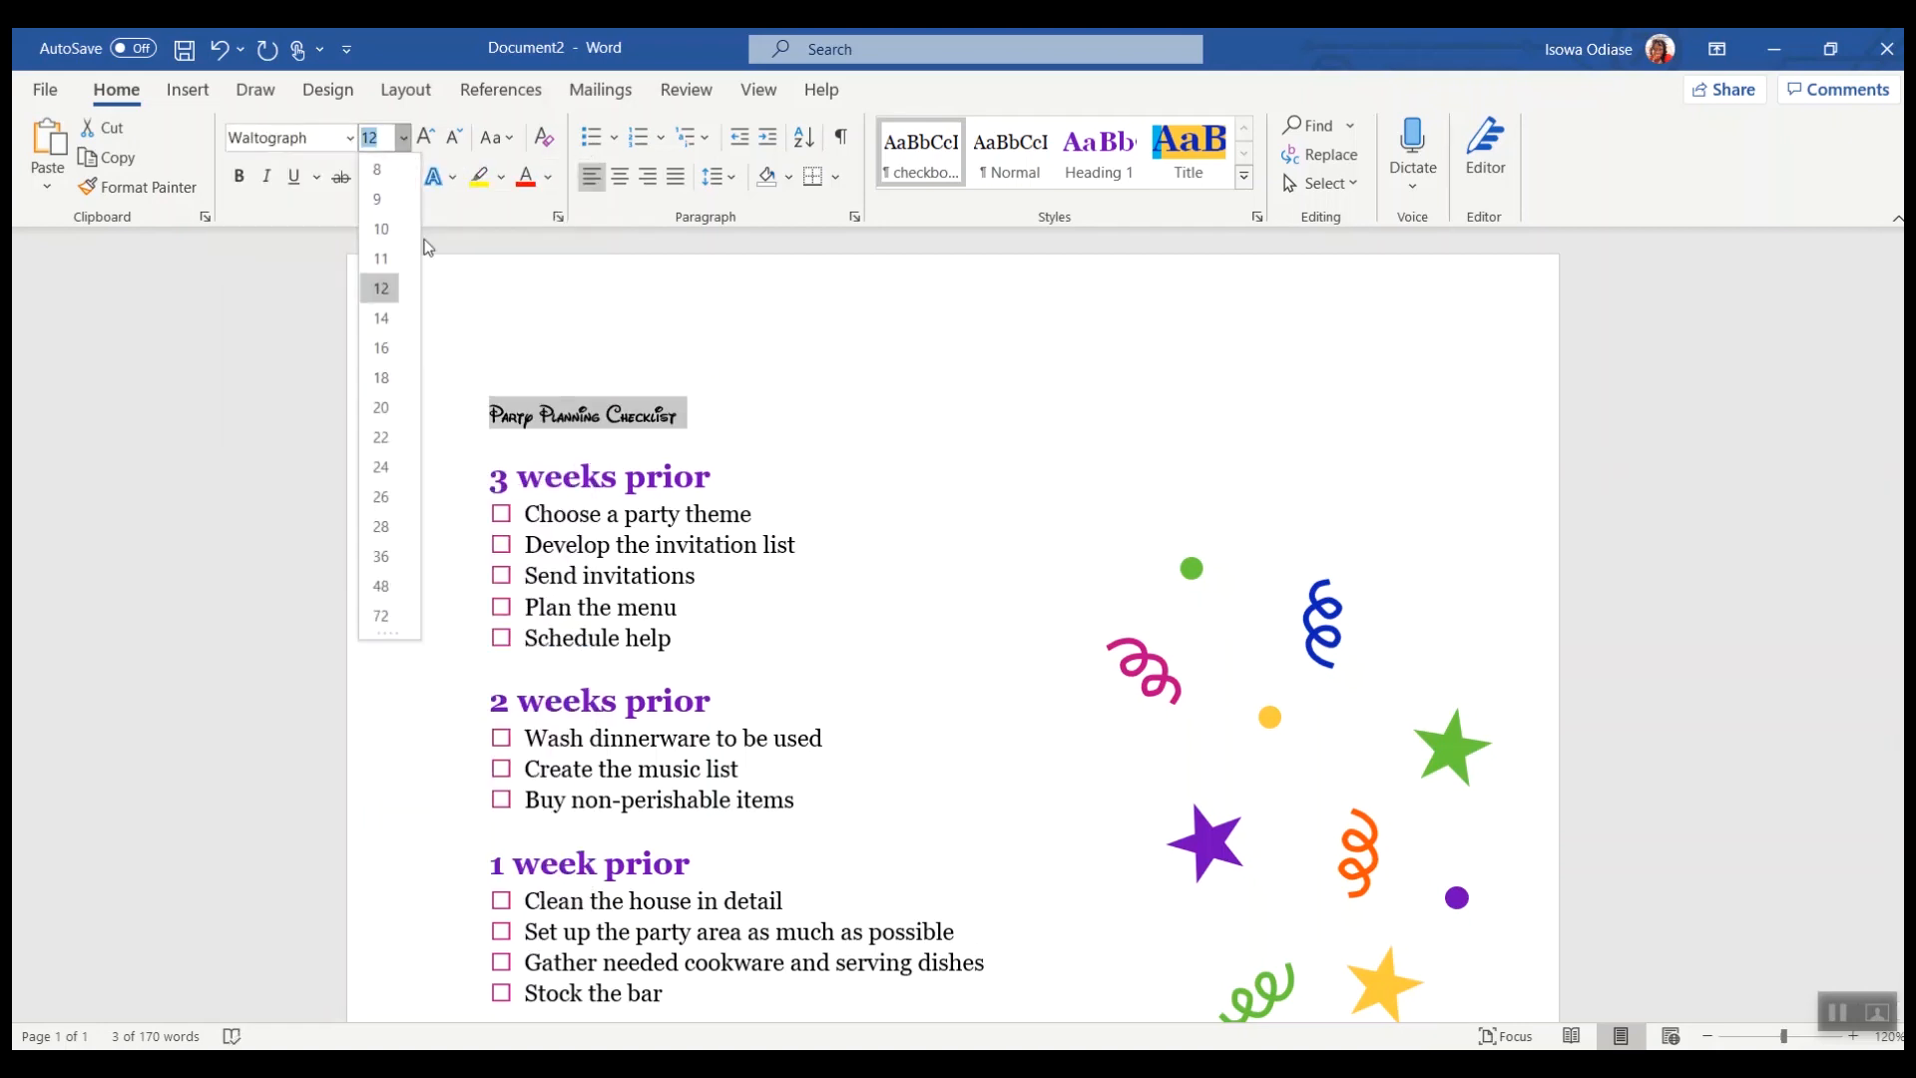
click(381, 586)
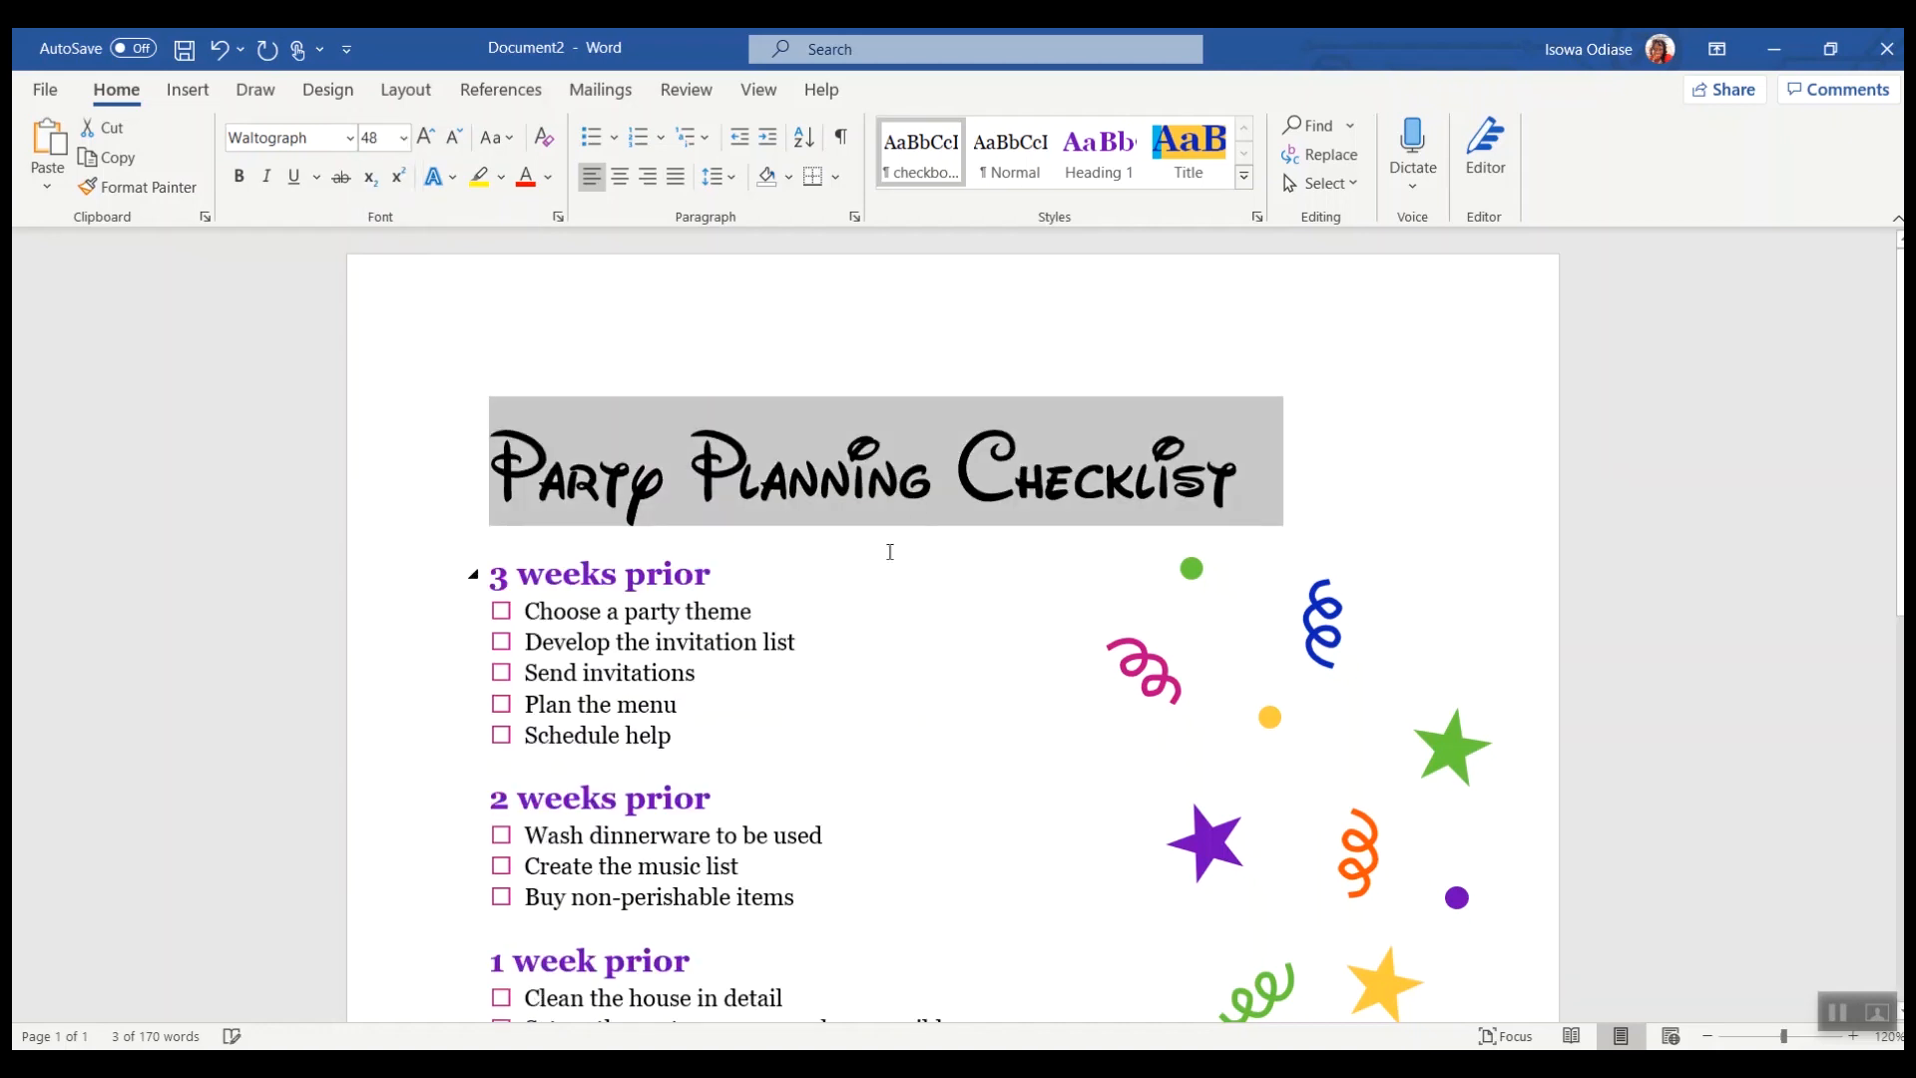
click(619, 176)
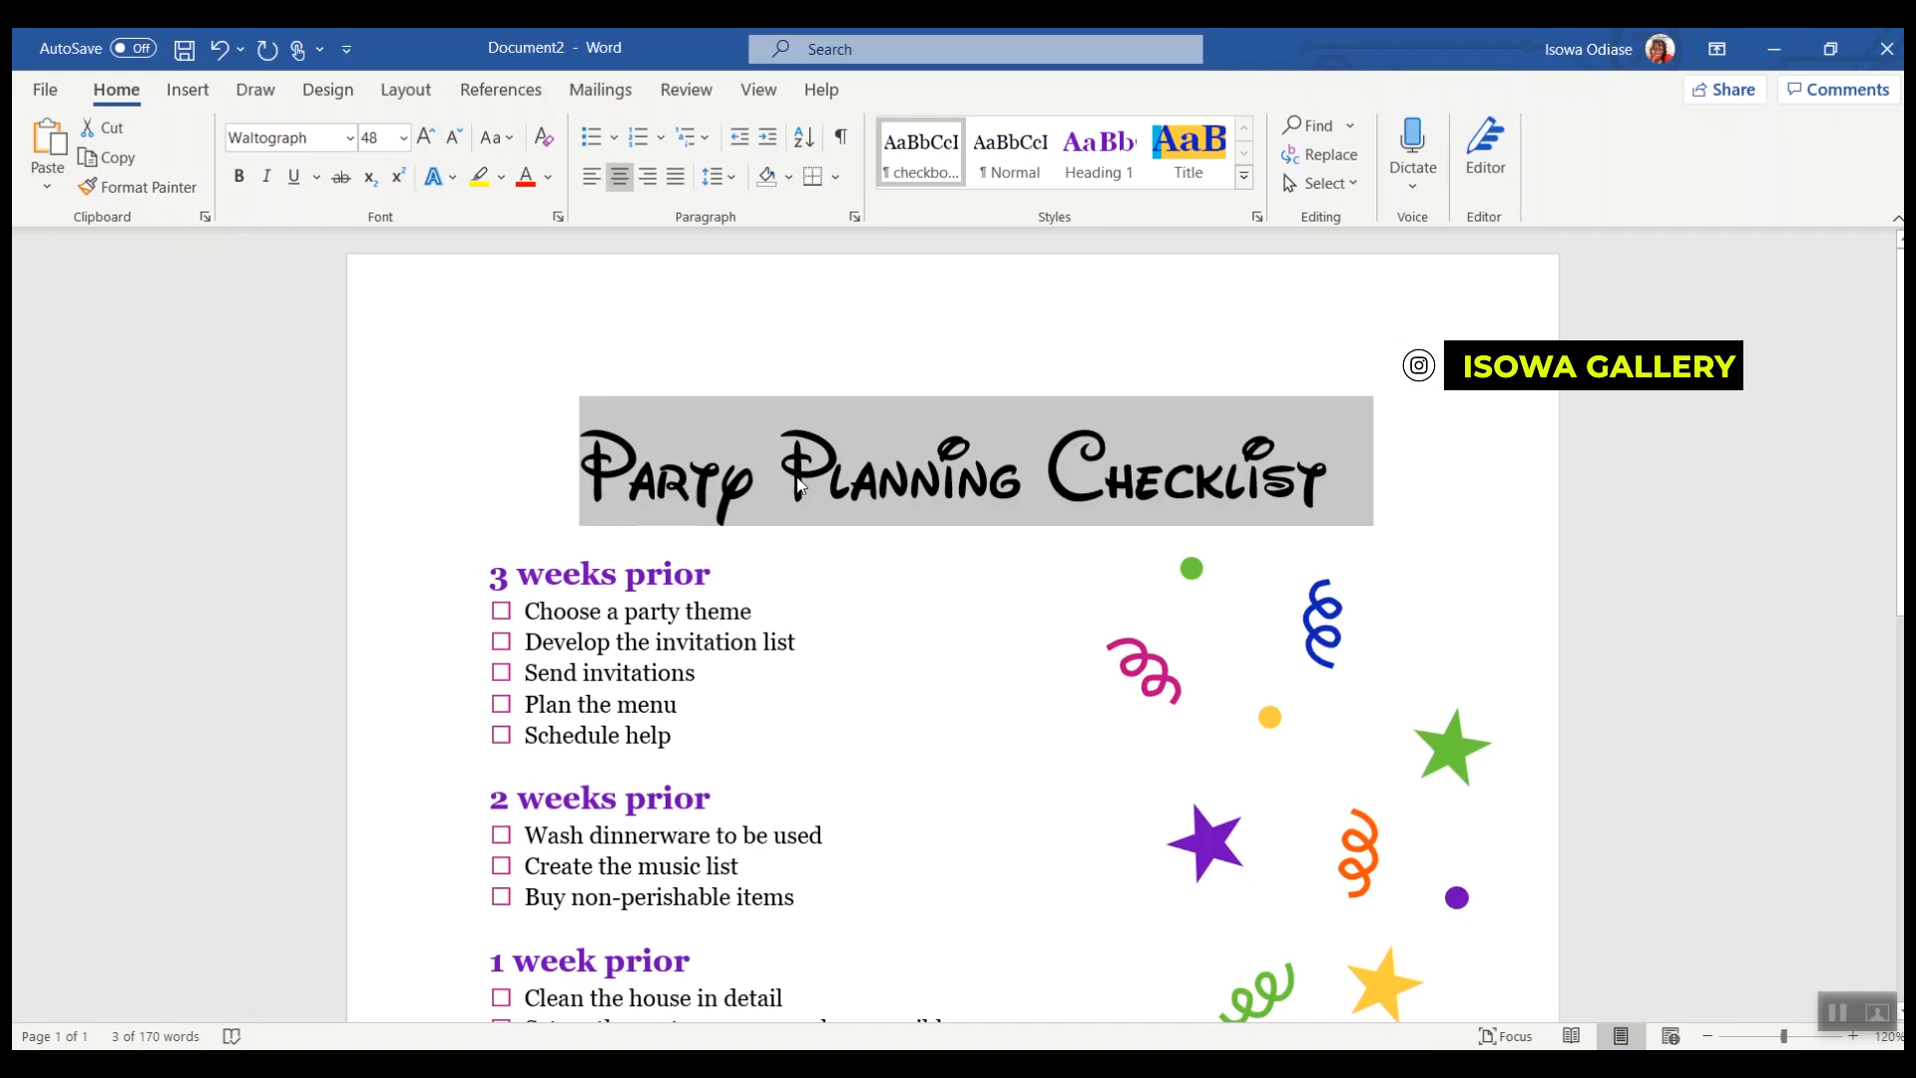
Step: Replace the title text with "Disney Packing List" and start a new line after it
text(Disney Packing List)
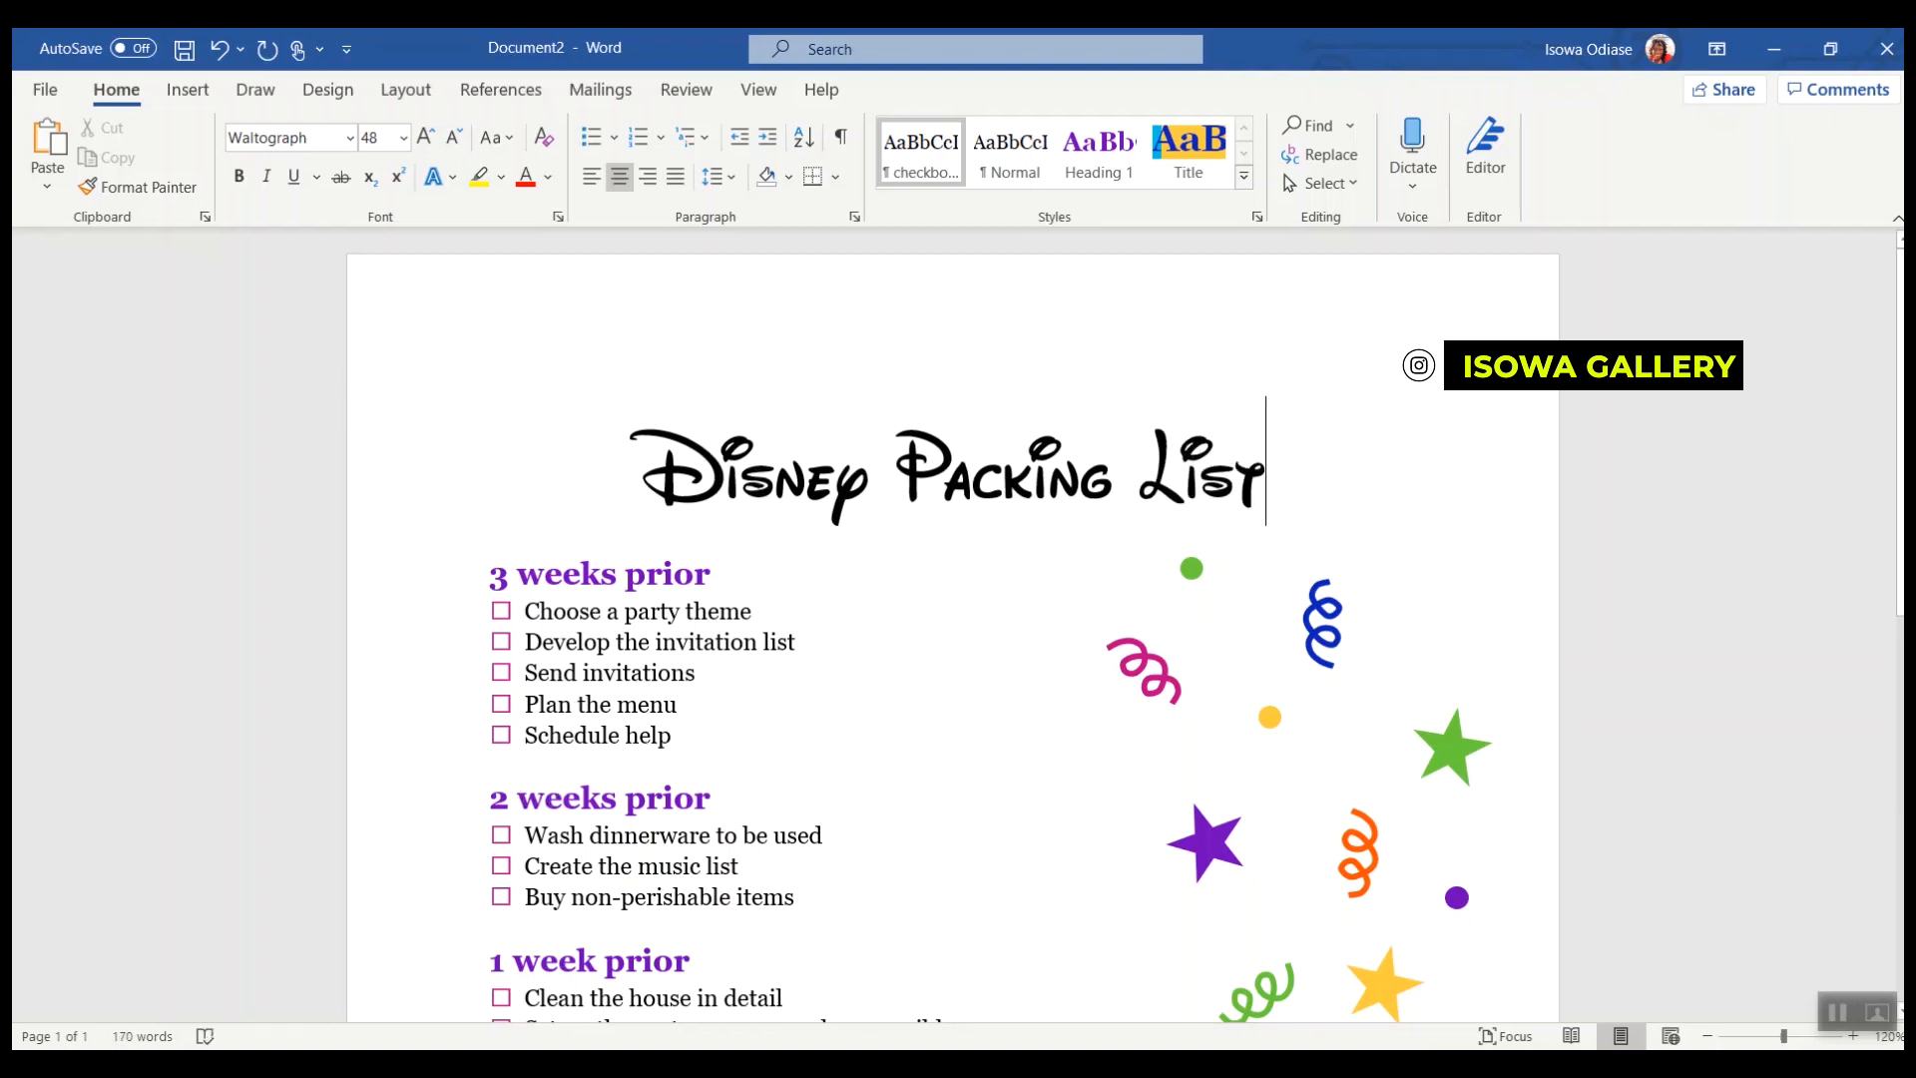
key(Return)
Step: Set the "3 weeks prior" heading's font to Waltograph
drag(721, 705, 494, 702)
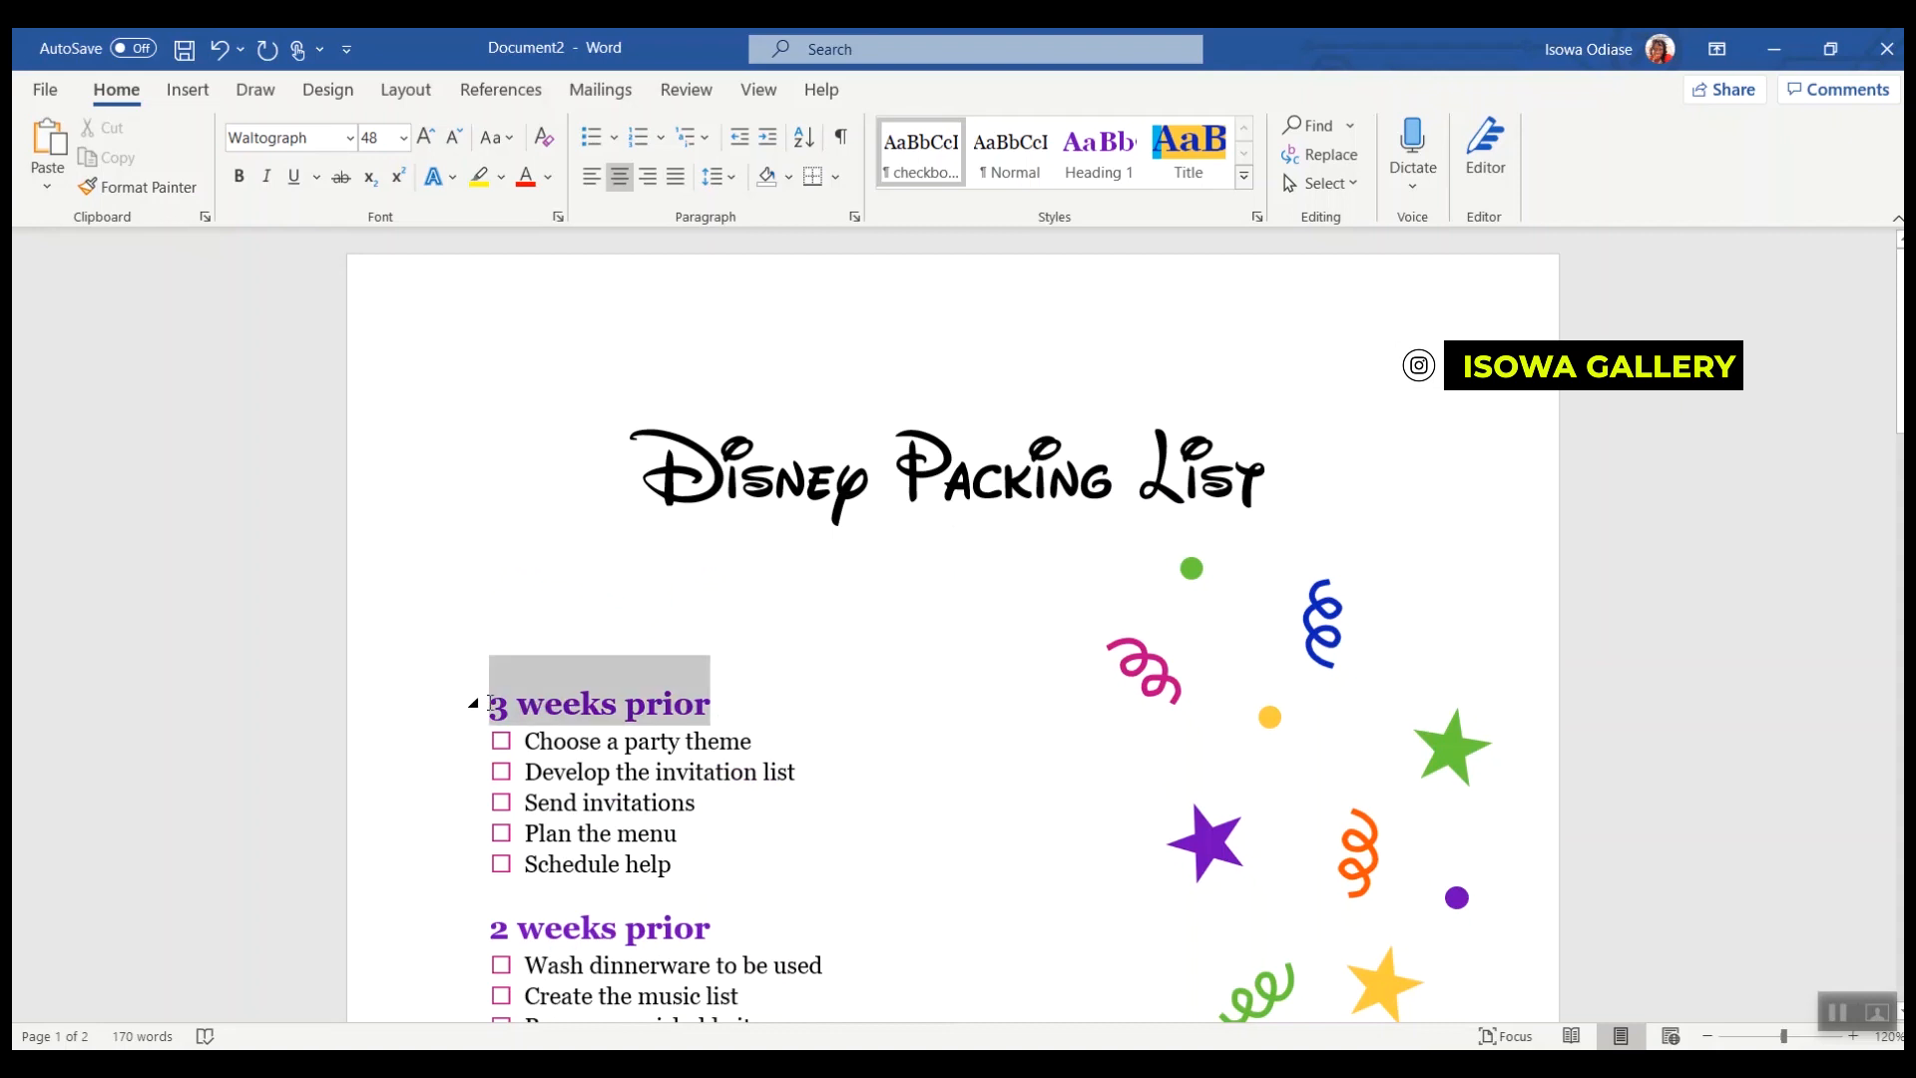
click(350, 138)
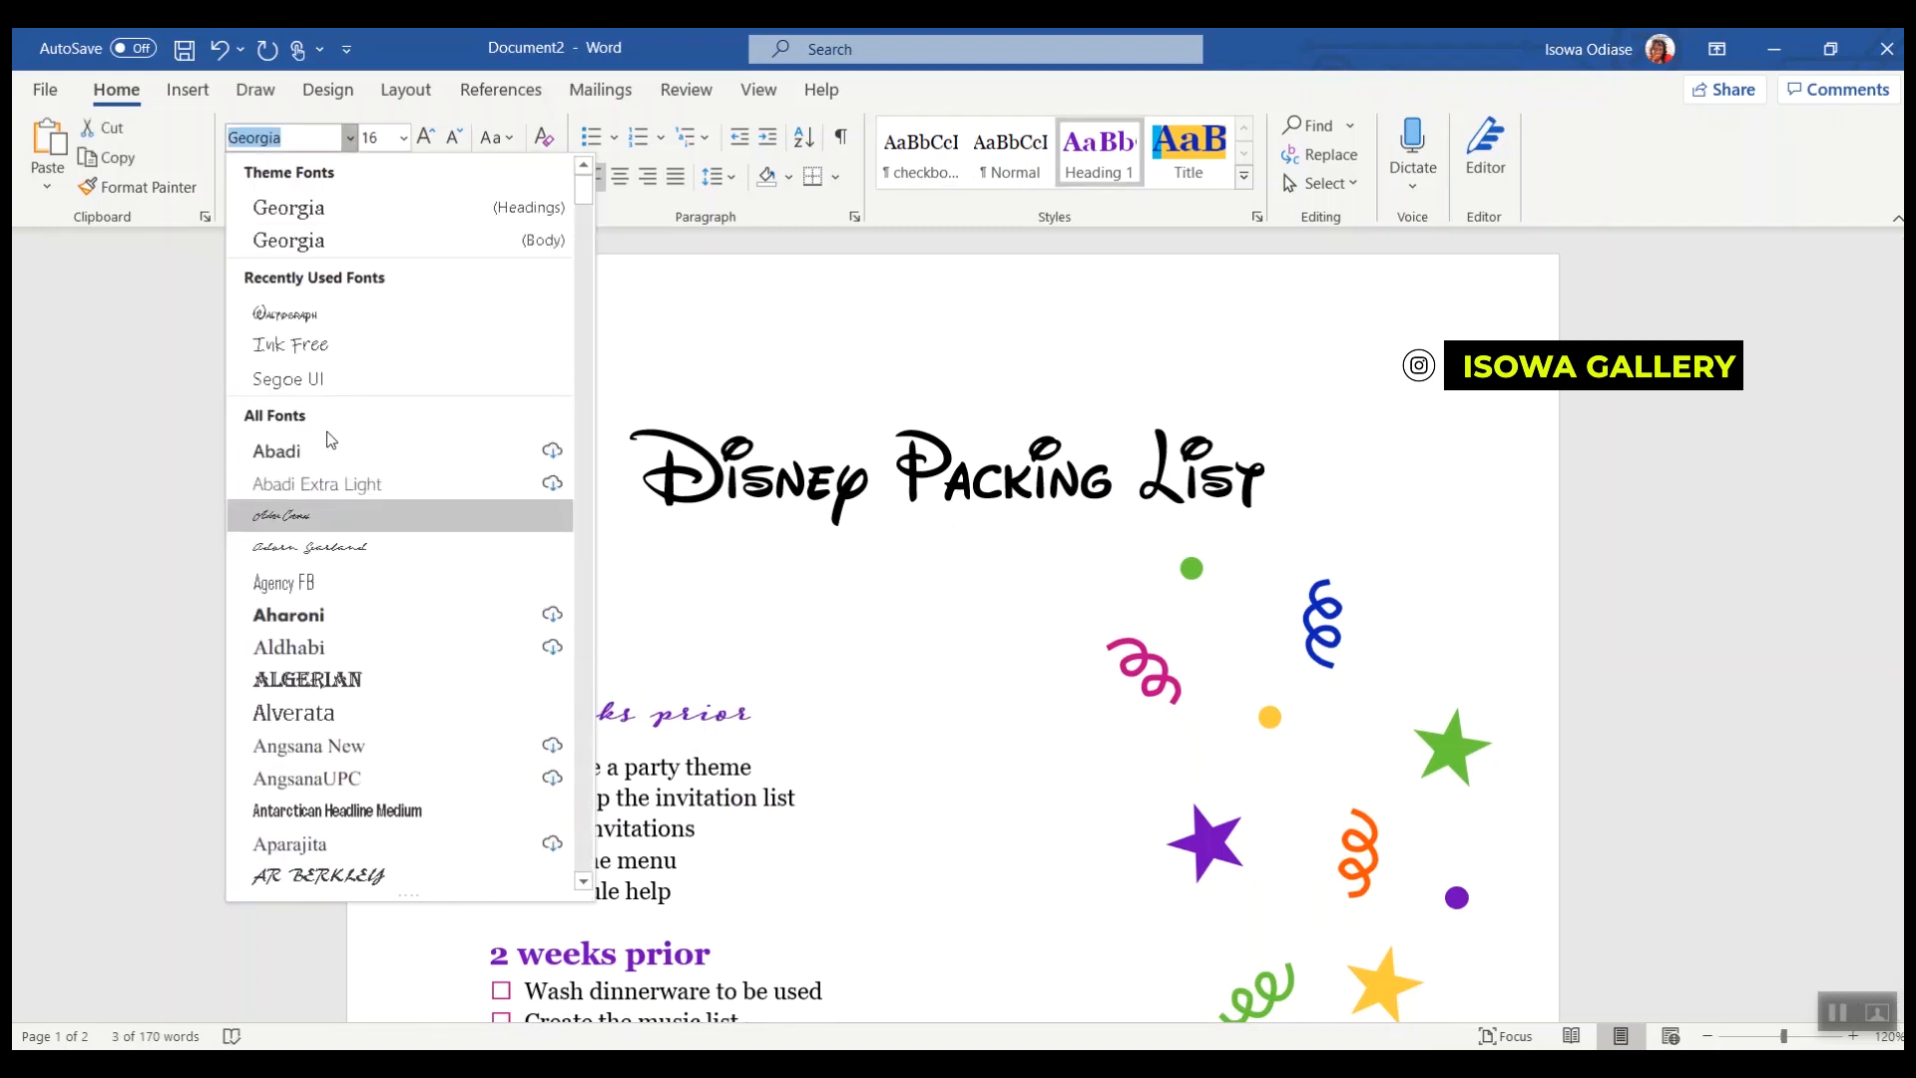
click(322, 316)
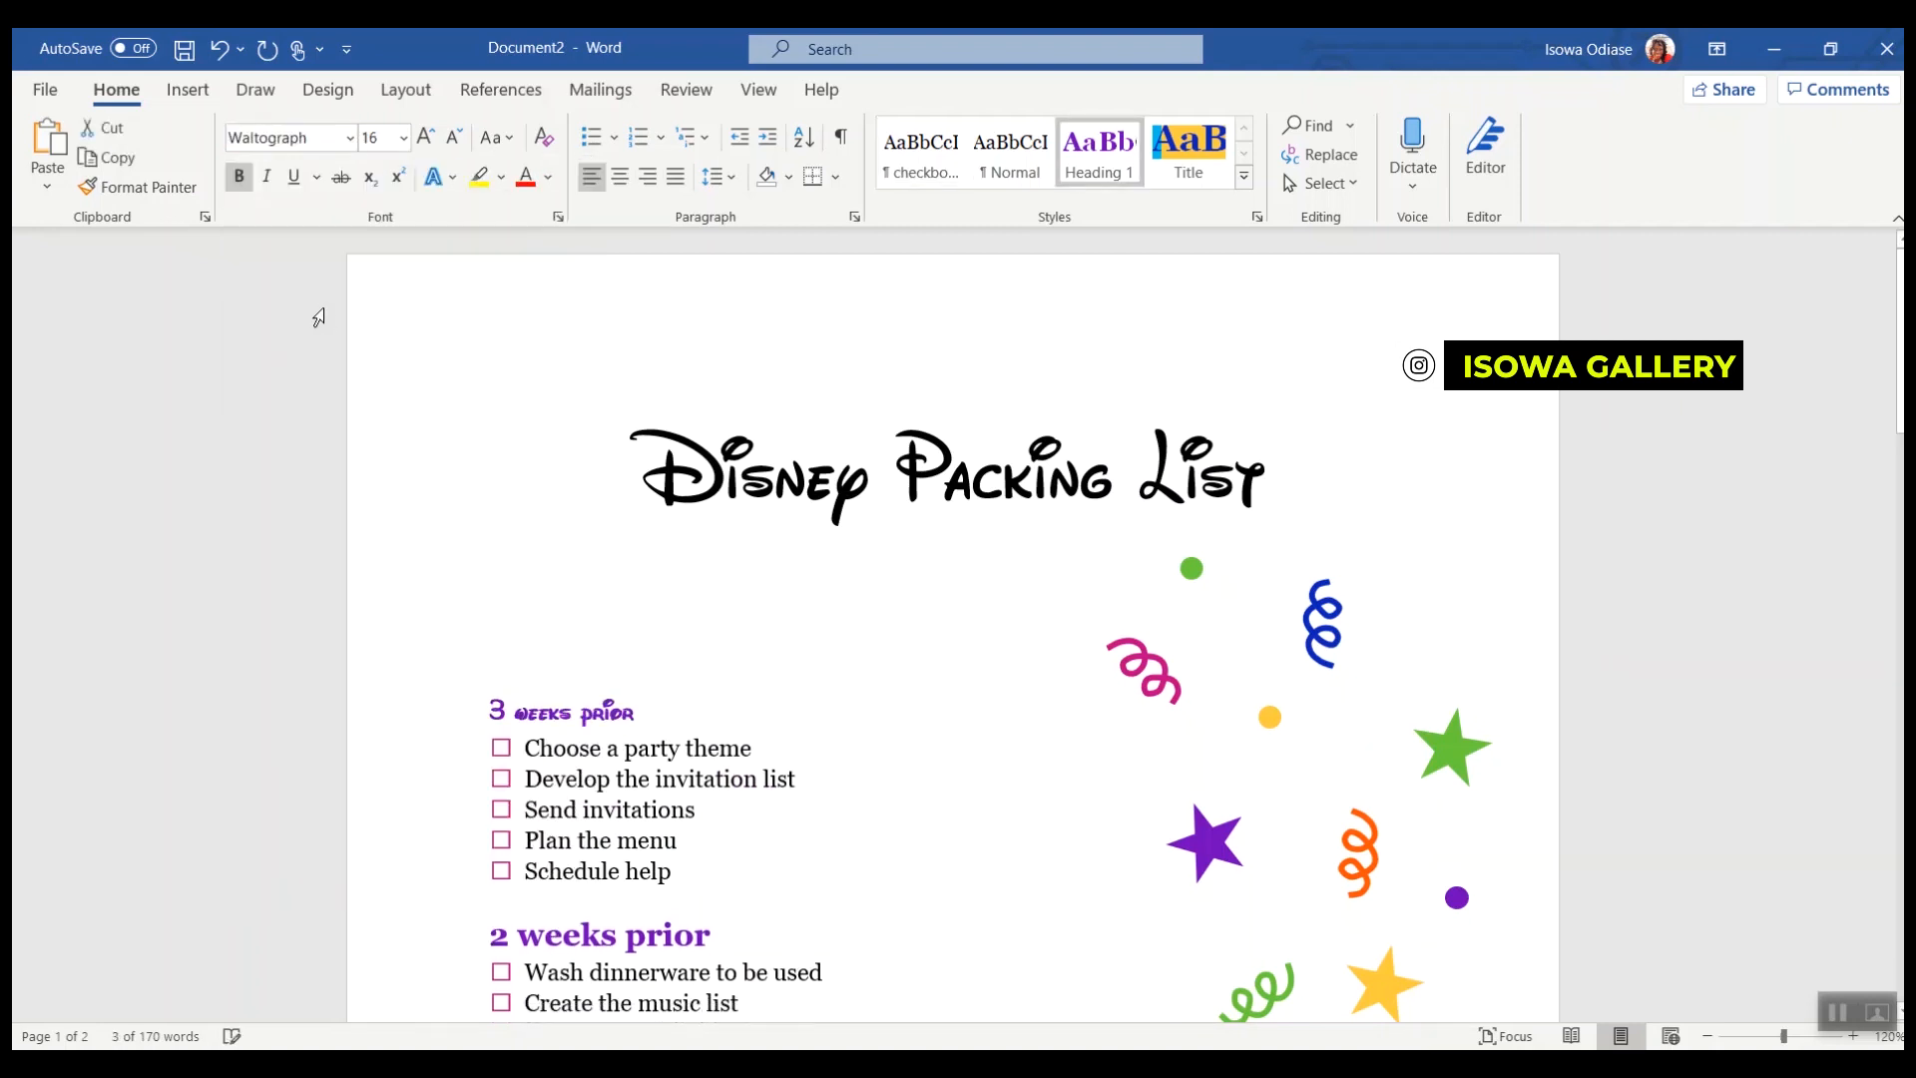
Step: Set the font of the five checklist items under "3 weeks prior" to Ink Free
triple_click(657, 781)
drag(666, 866, 458, 744)
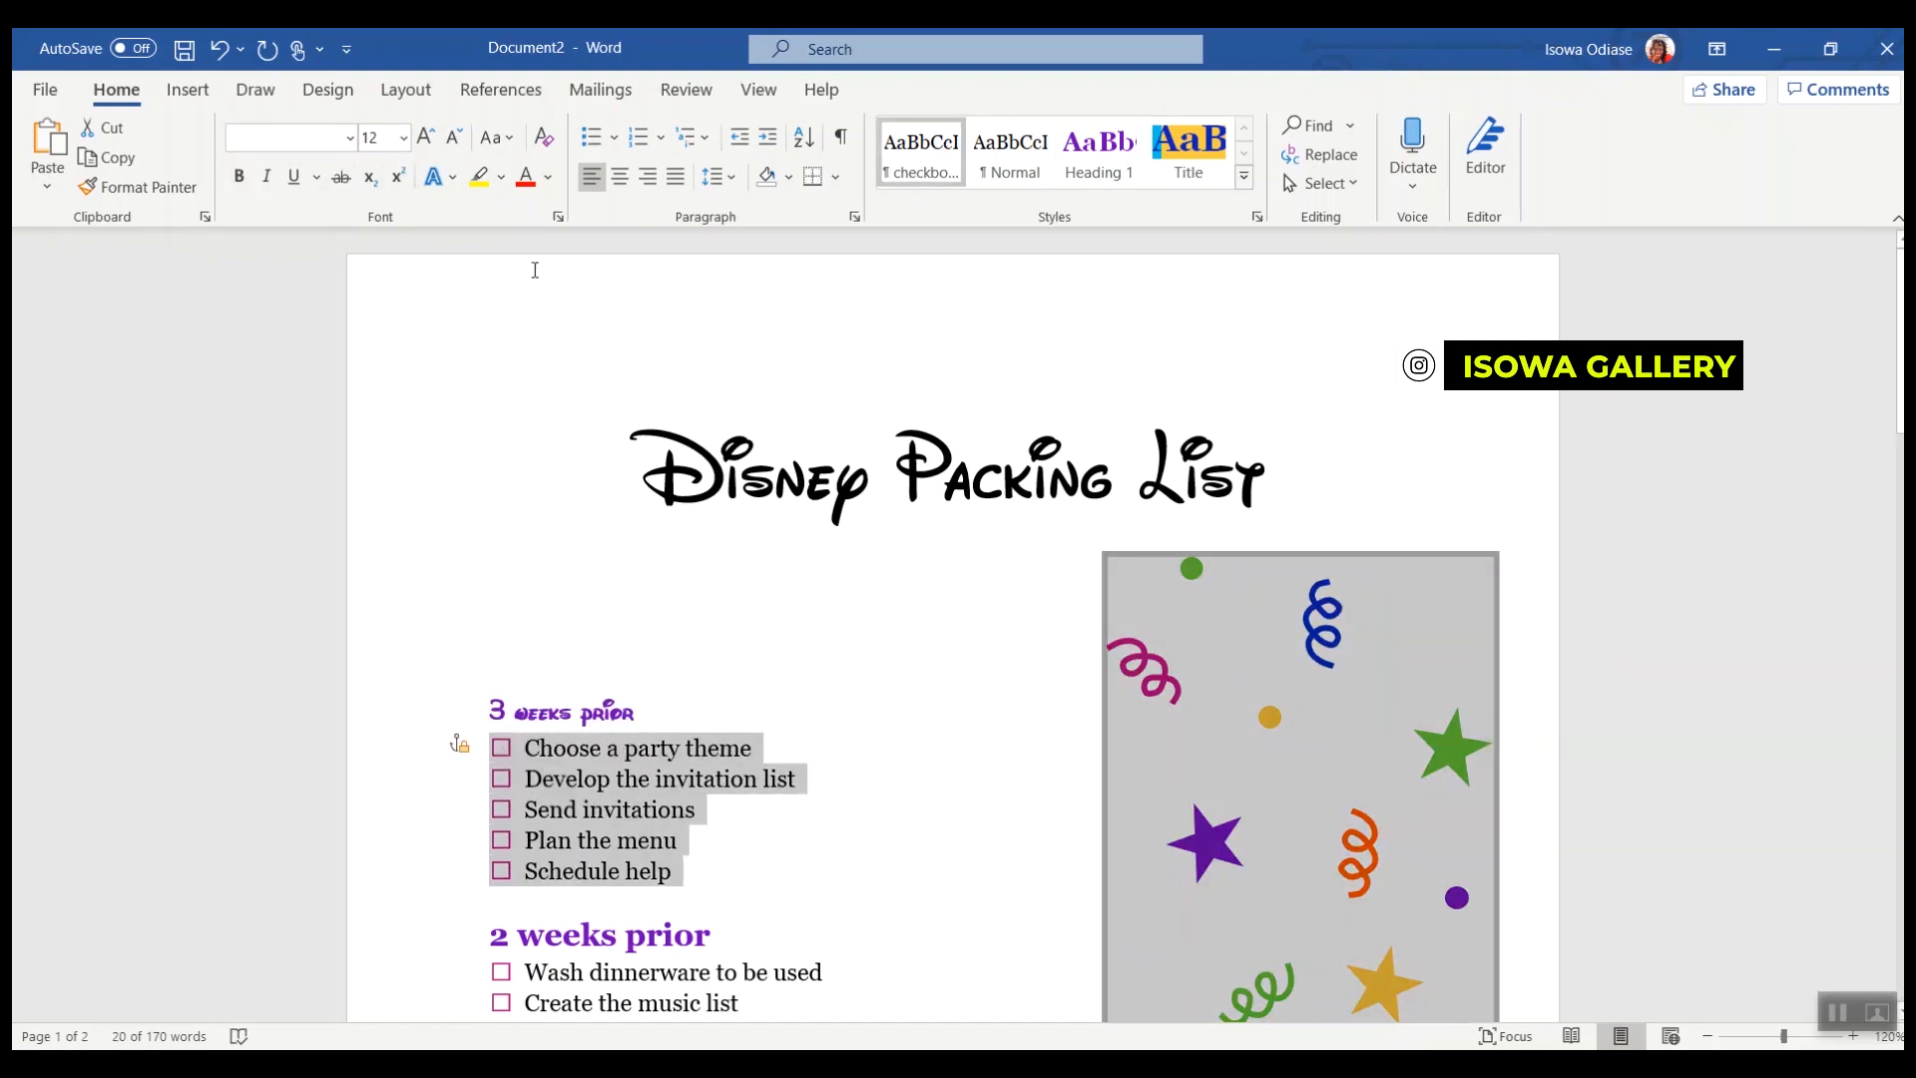
click(349, 138)
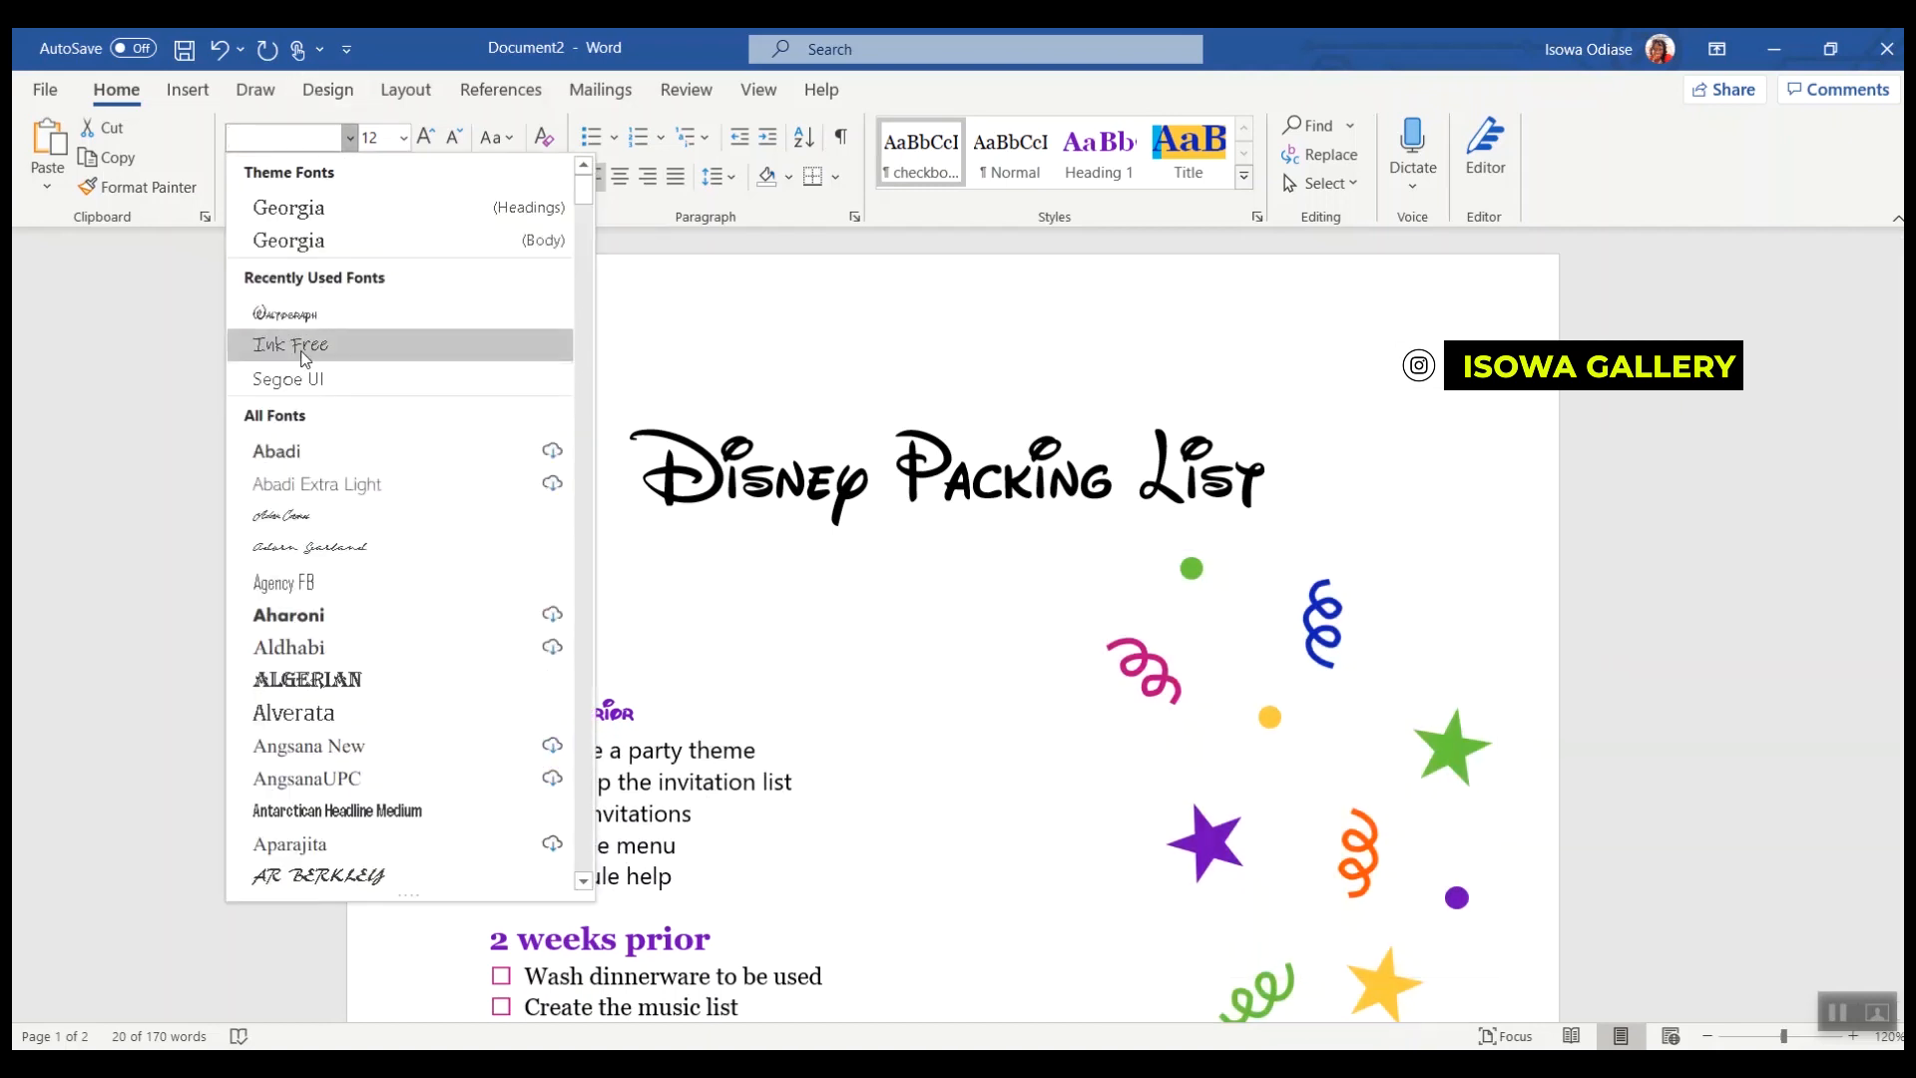
click(289, 345)
click(800, 654)
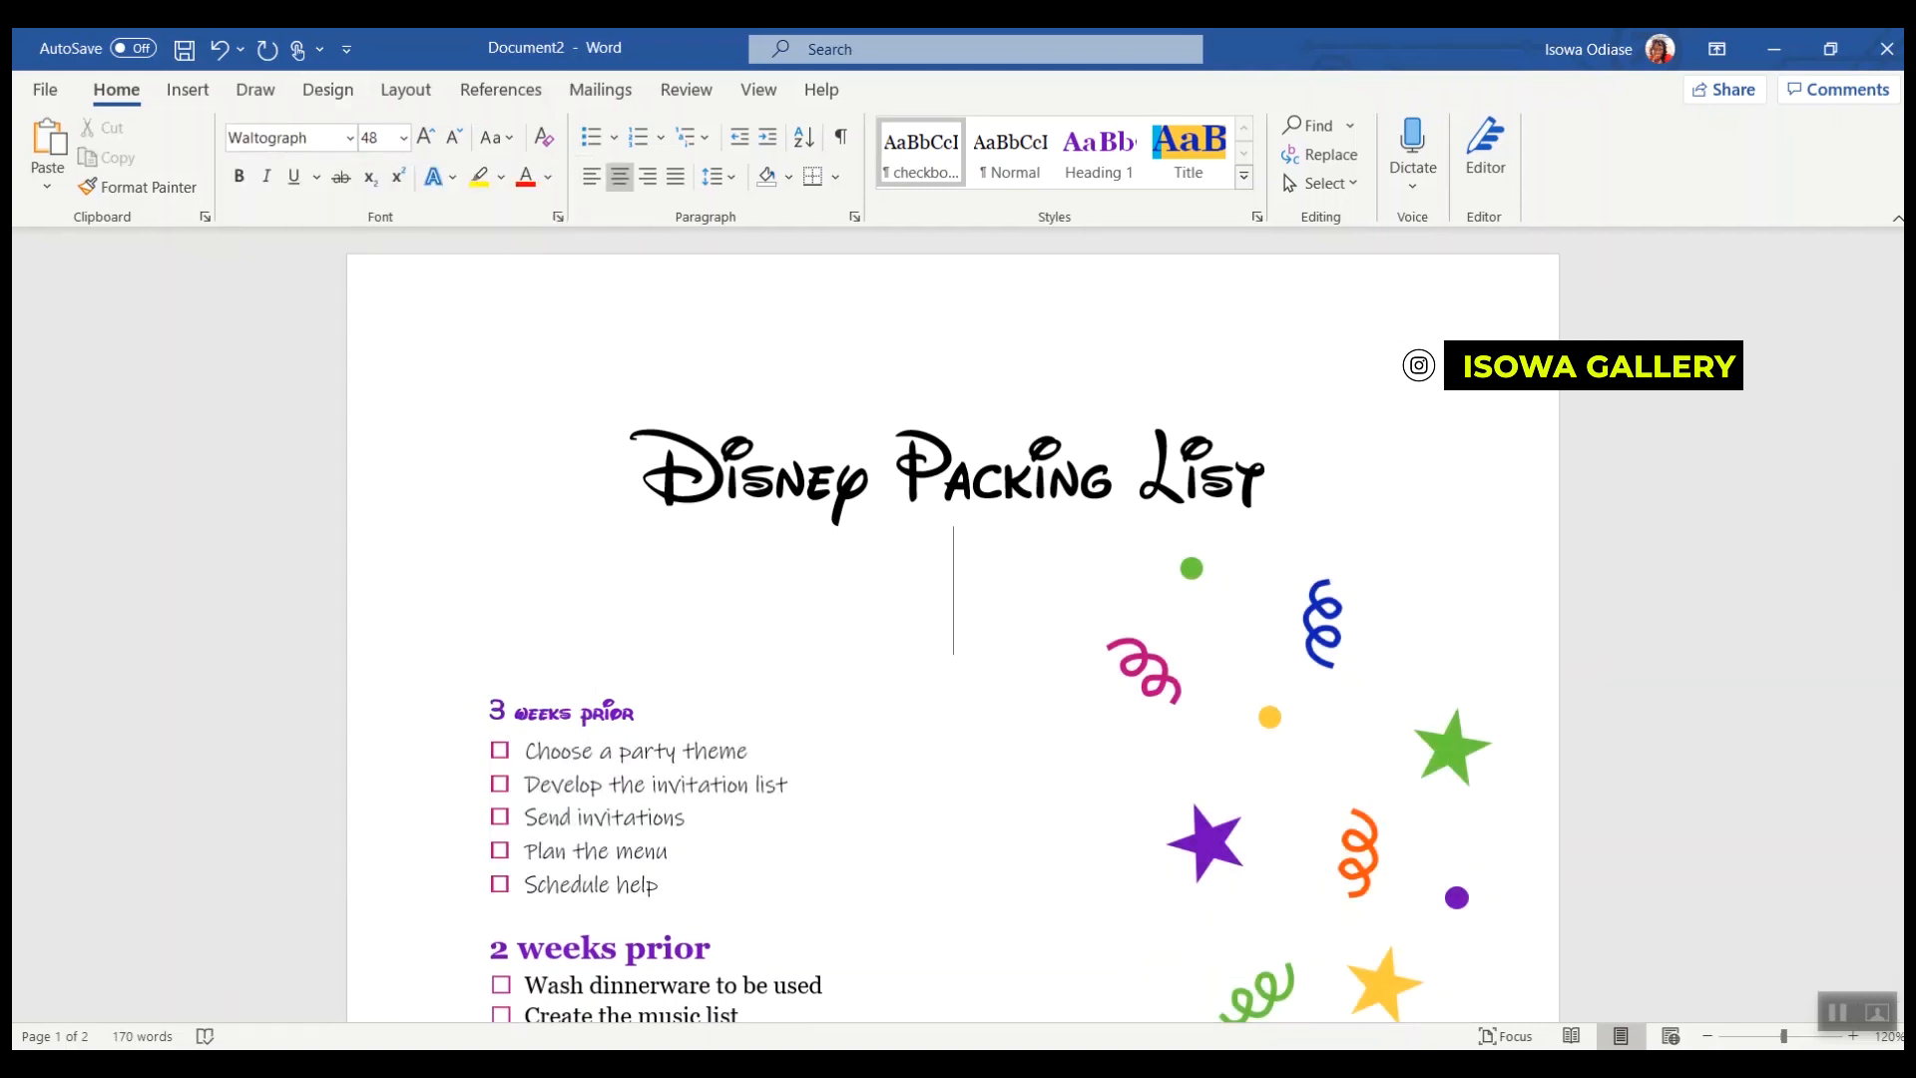
Step: Examine the finished Disney Packing Checklist document for reference, then return to the working document
click(828, 958)
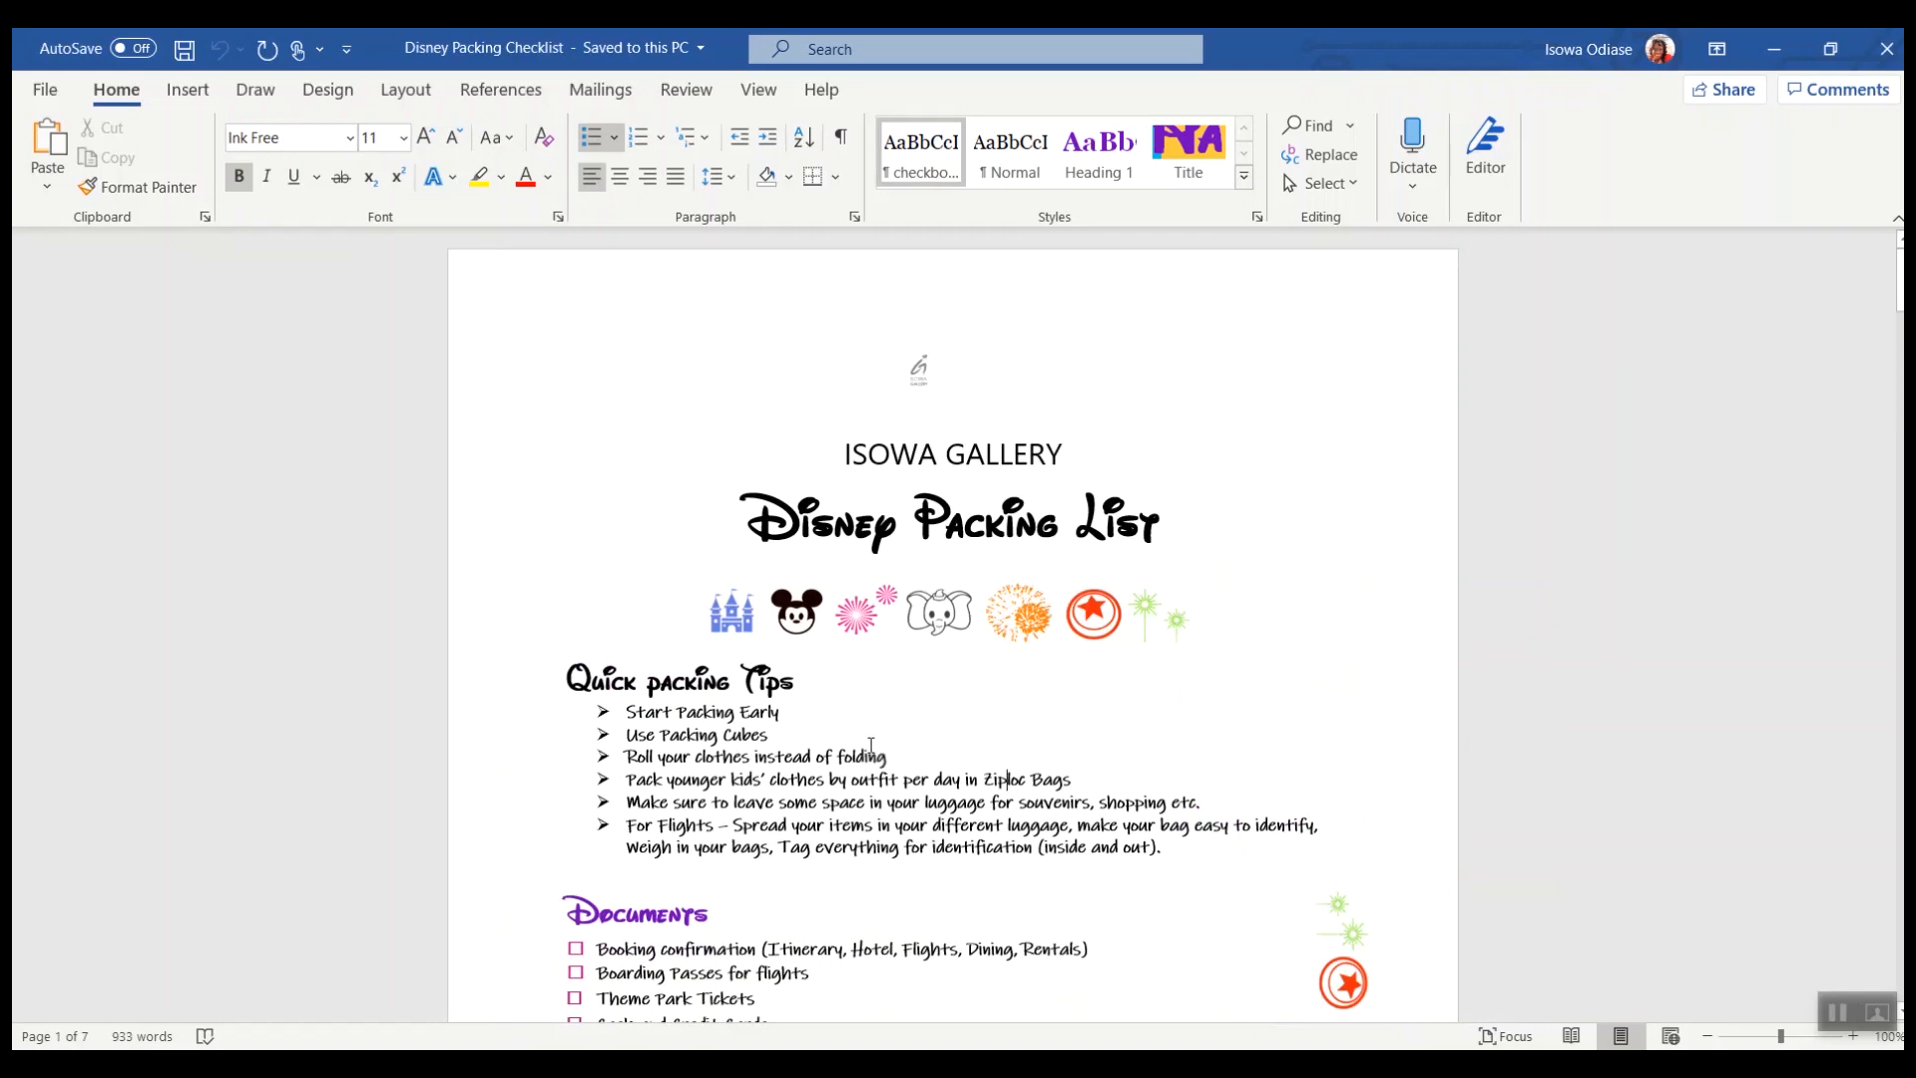
ctrl+scroll(912, 719, up, 4)
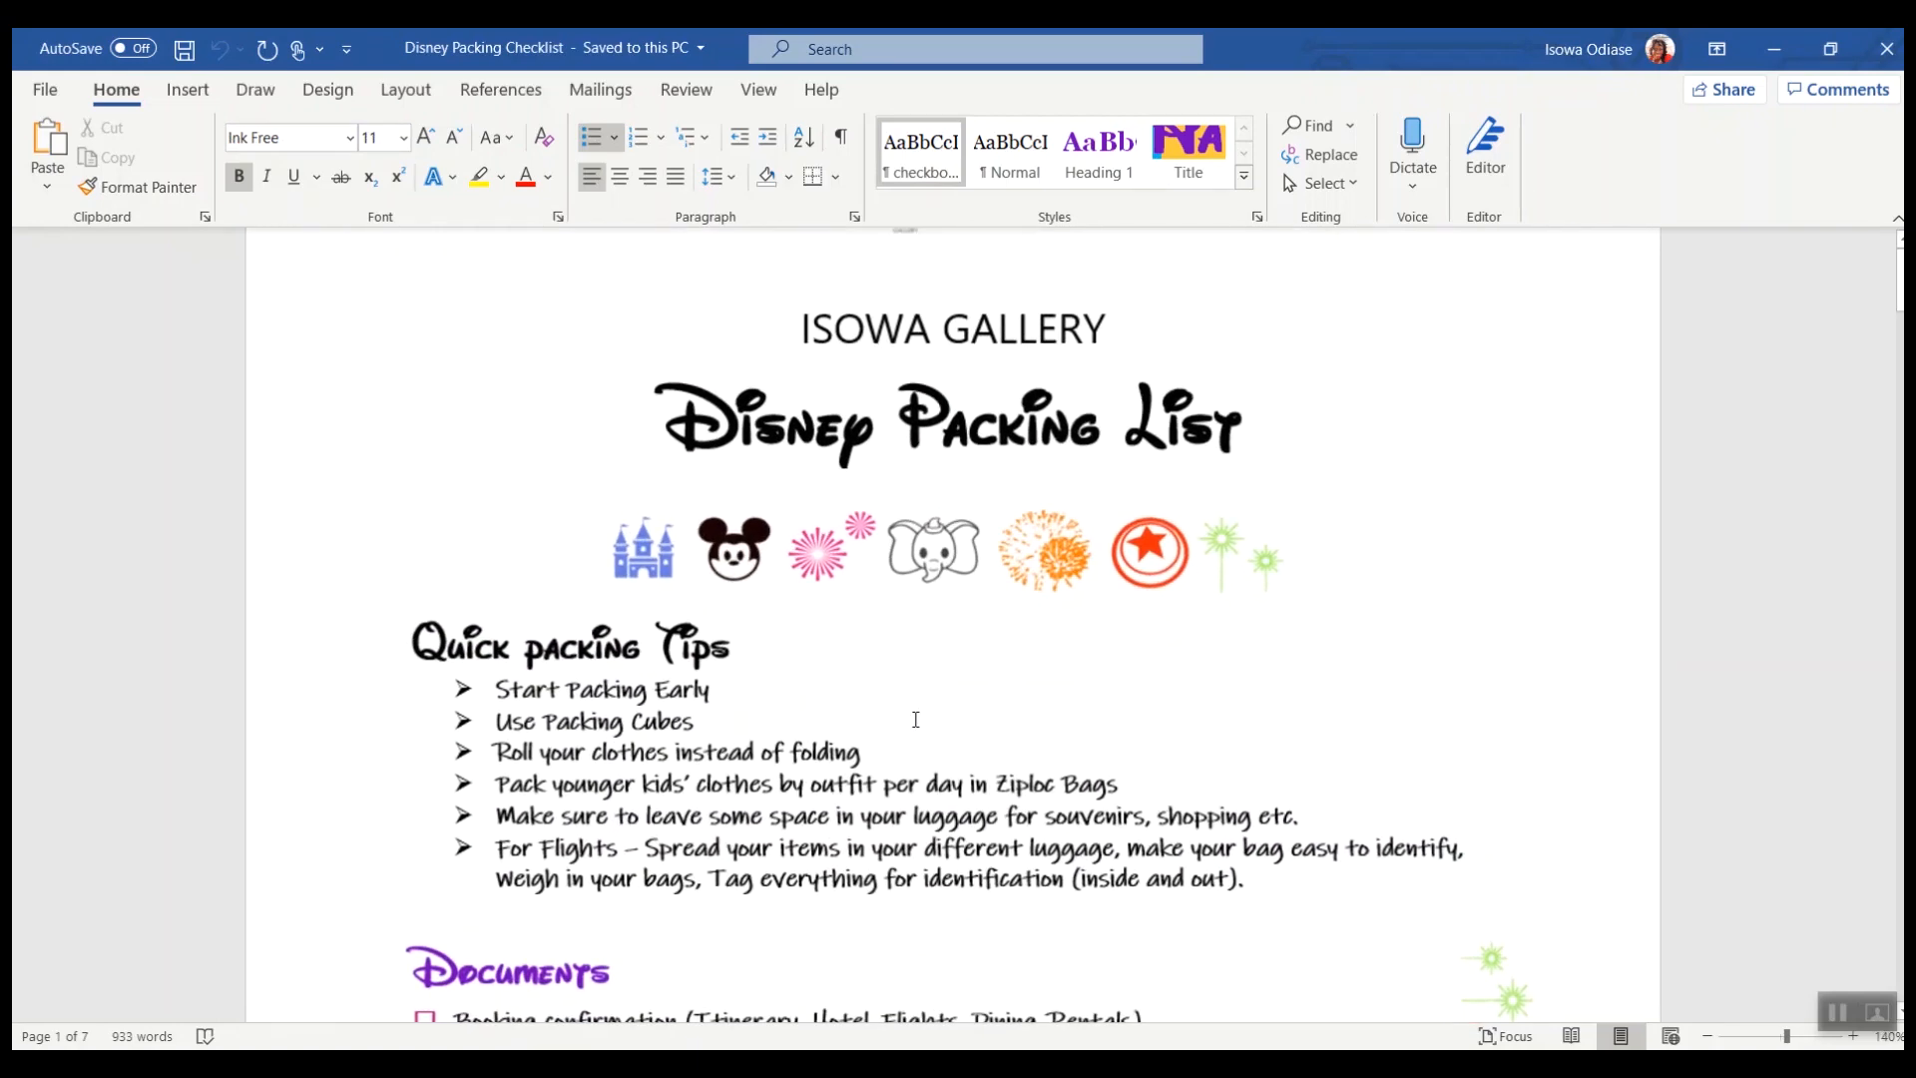
scroll(974, 950, down, 4)
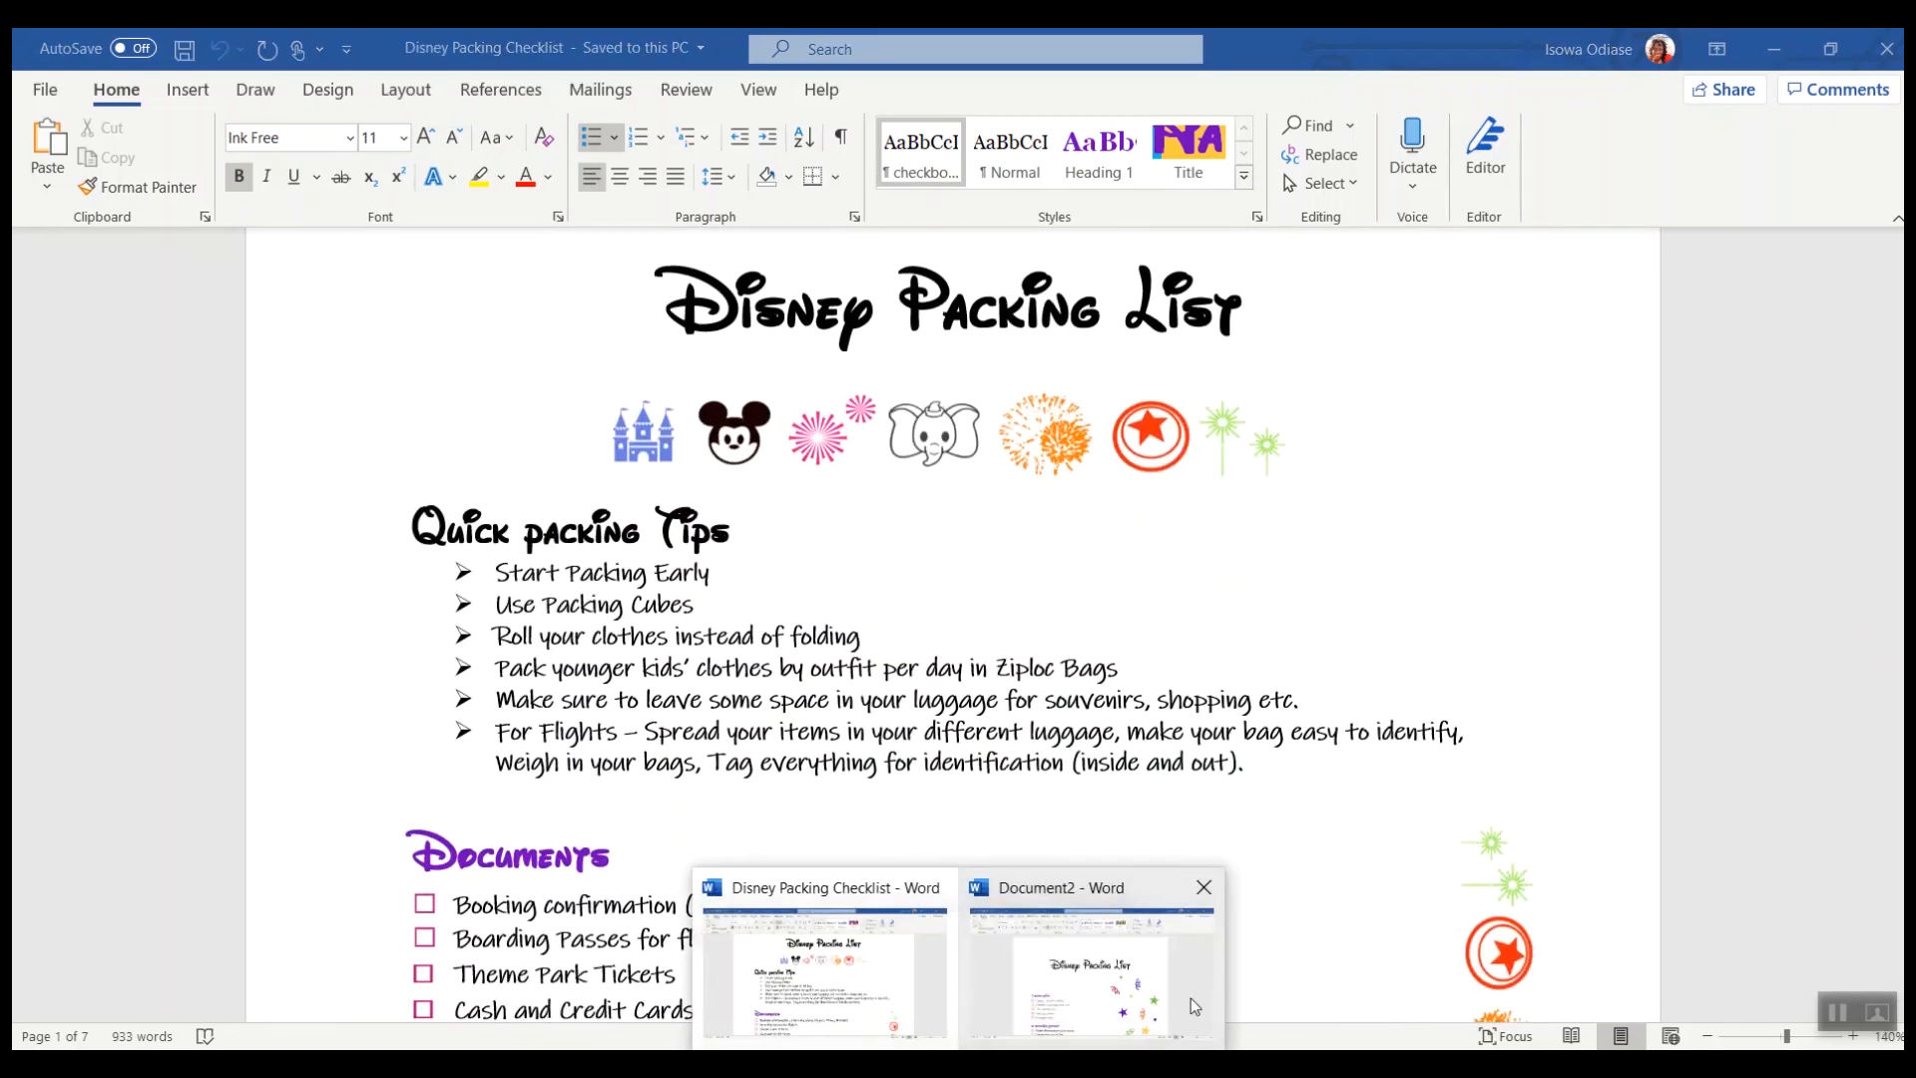
click(1198, 1010)
Step: Delete the confetti graphic beside the checklist
click(1360, 846)
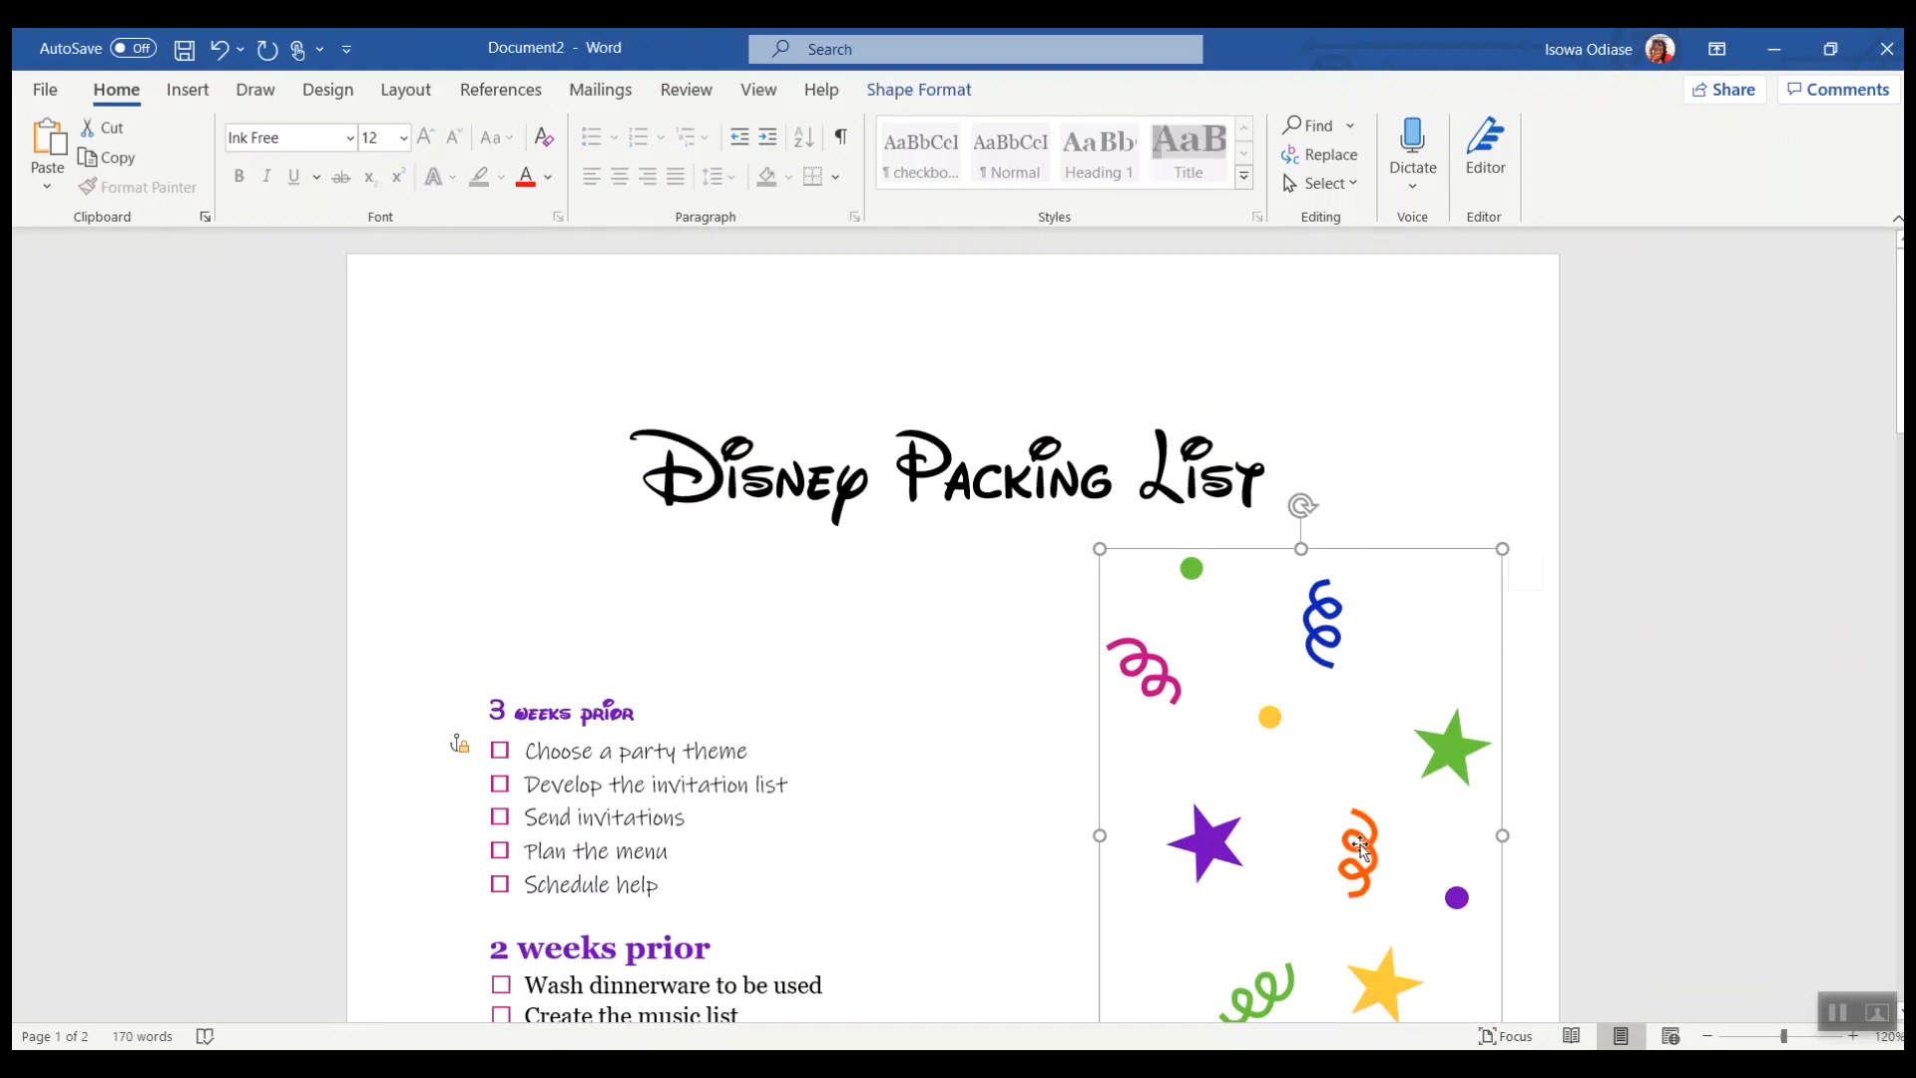
key(Delete)
click(845, 591)
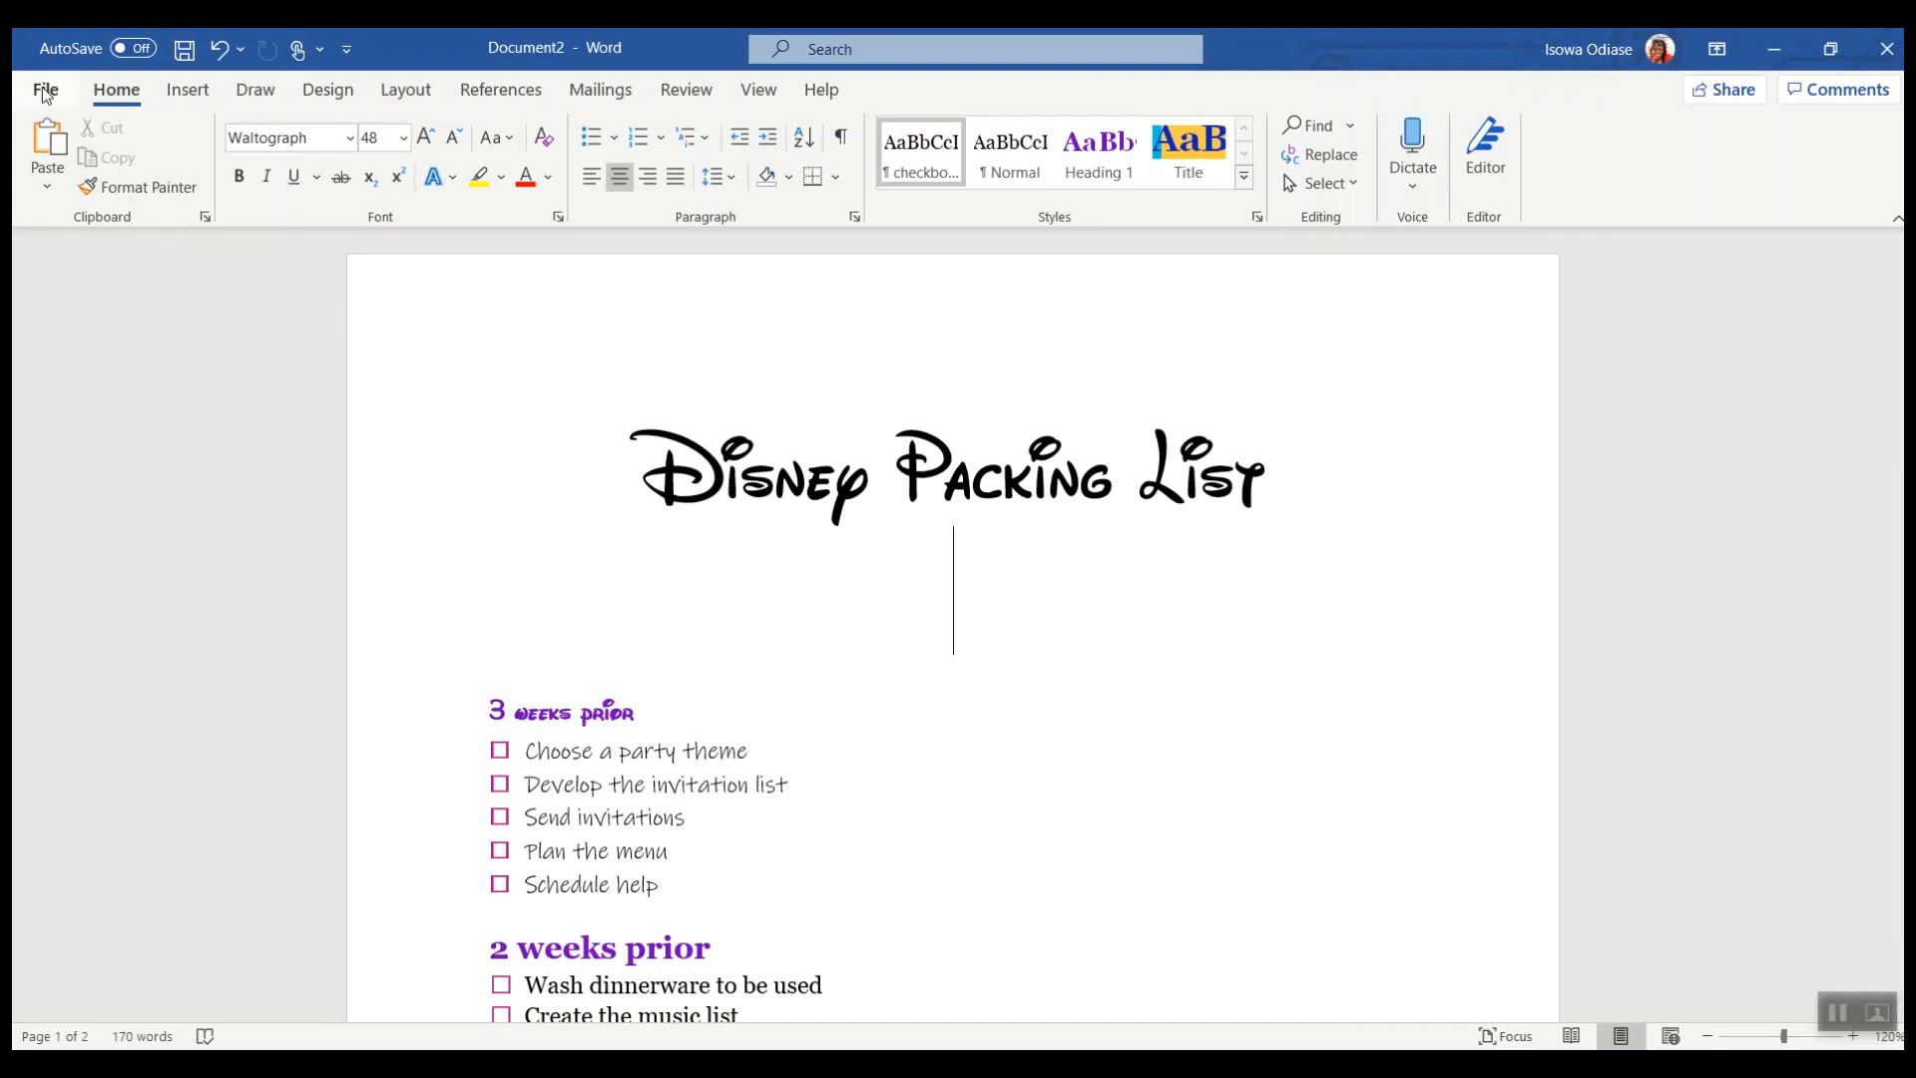
Step: Insert the picture "My Post Copy (4)" from the Downloads folder below the title
click(188, 88)
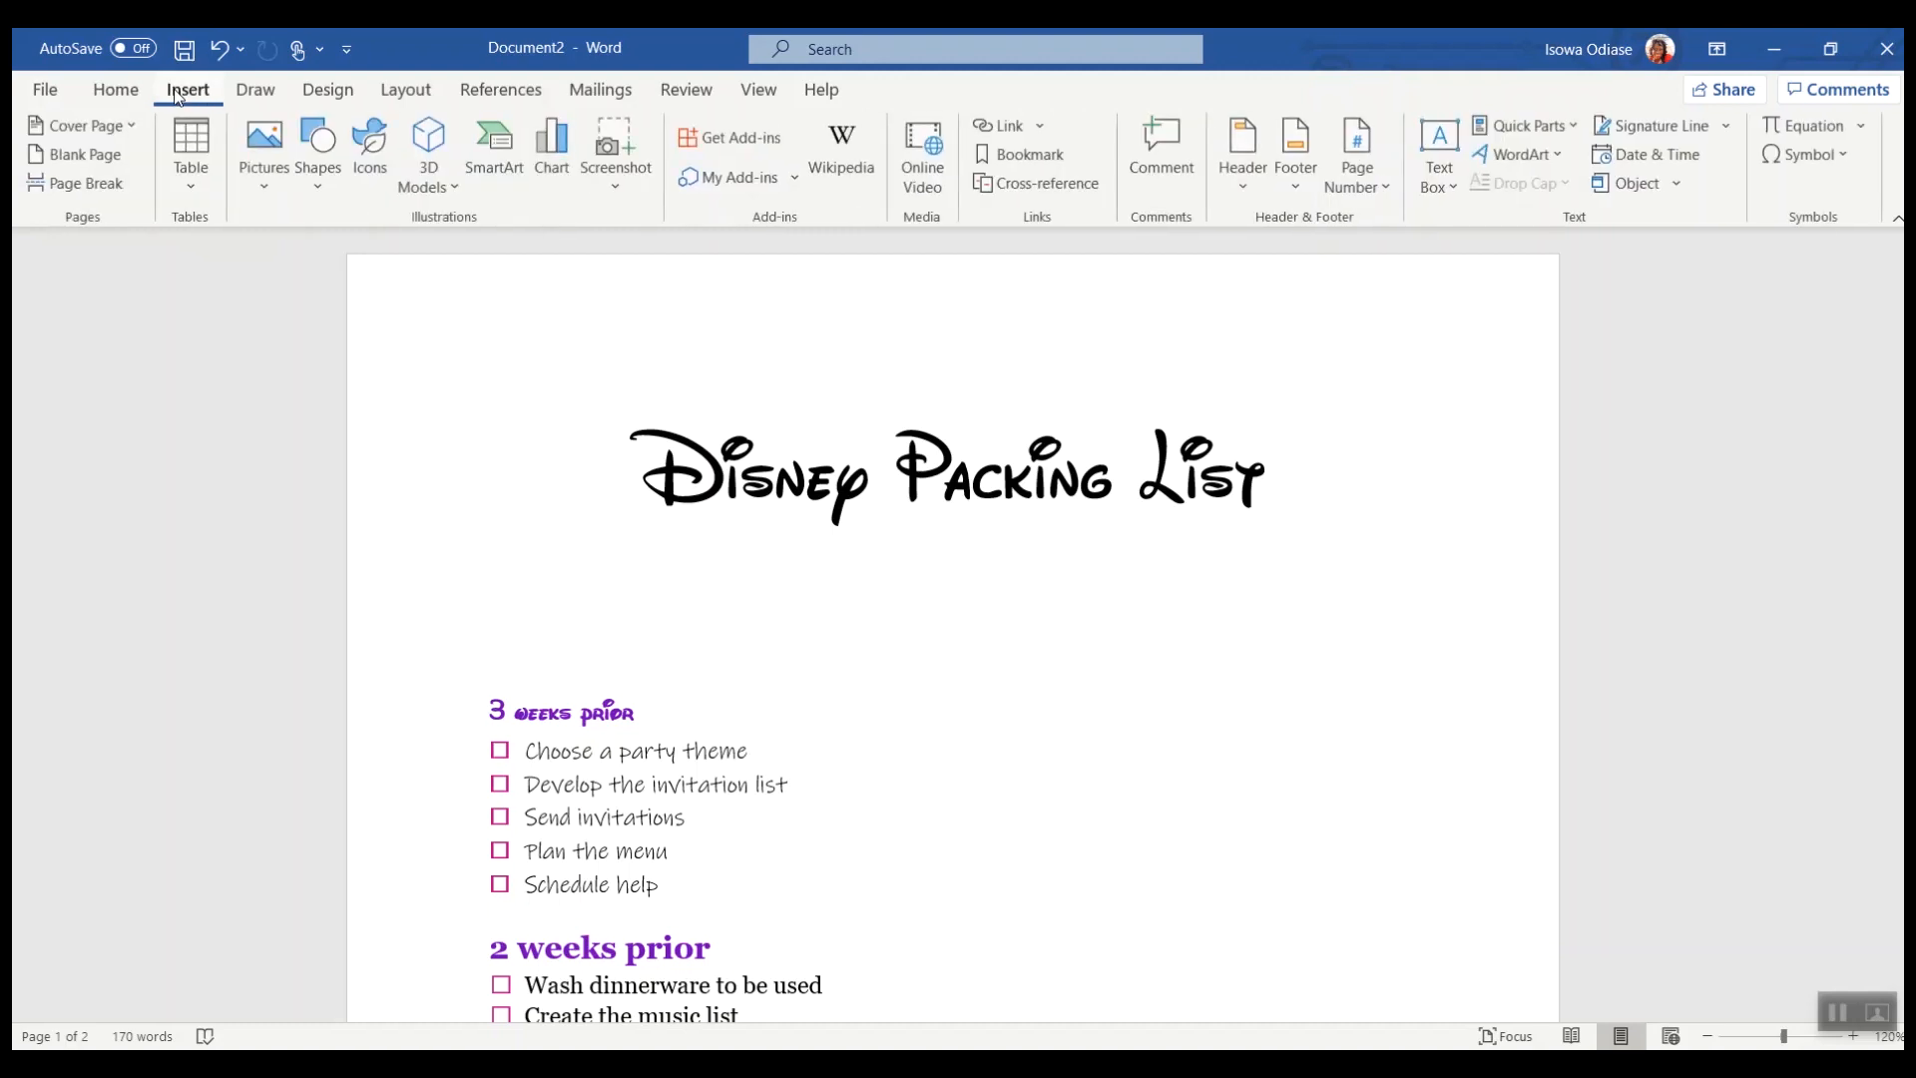
click(279, 193)
click(315, 257)
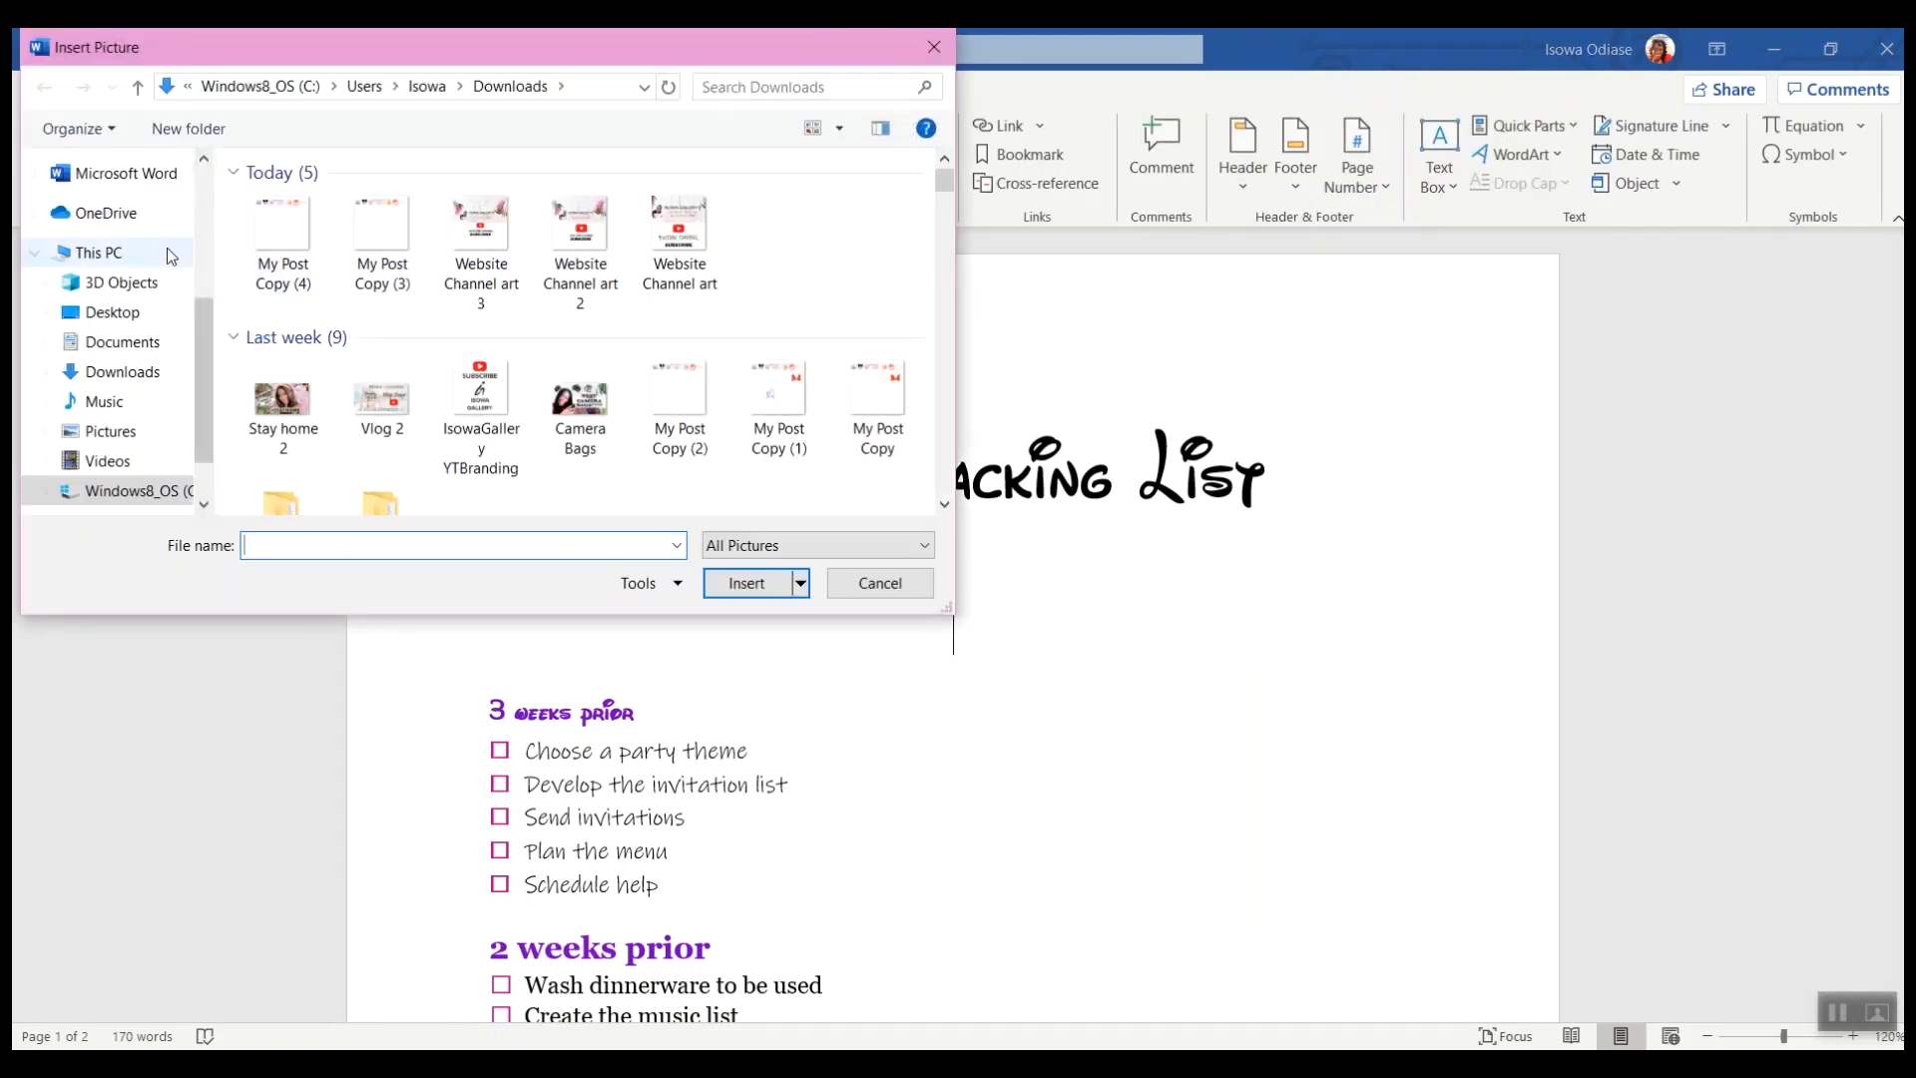
click(283, 234)
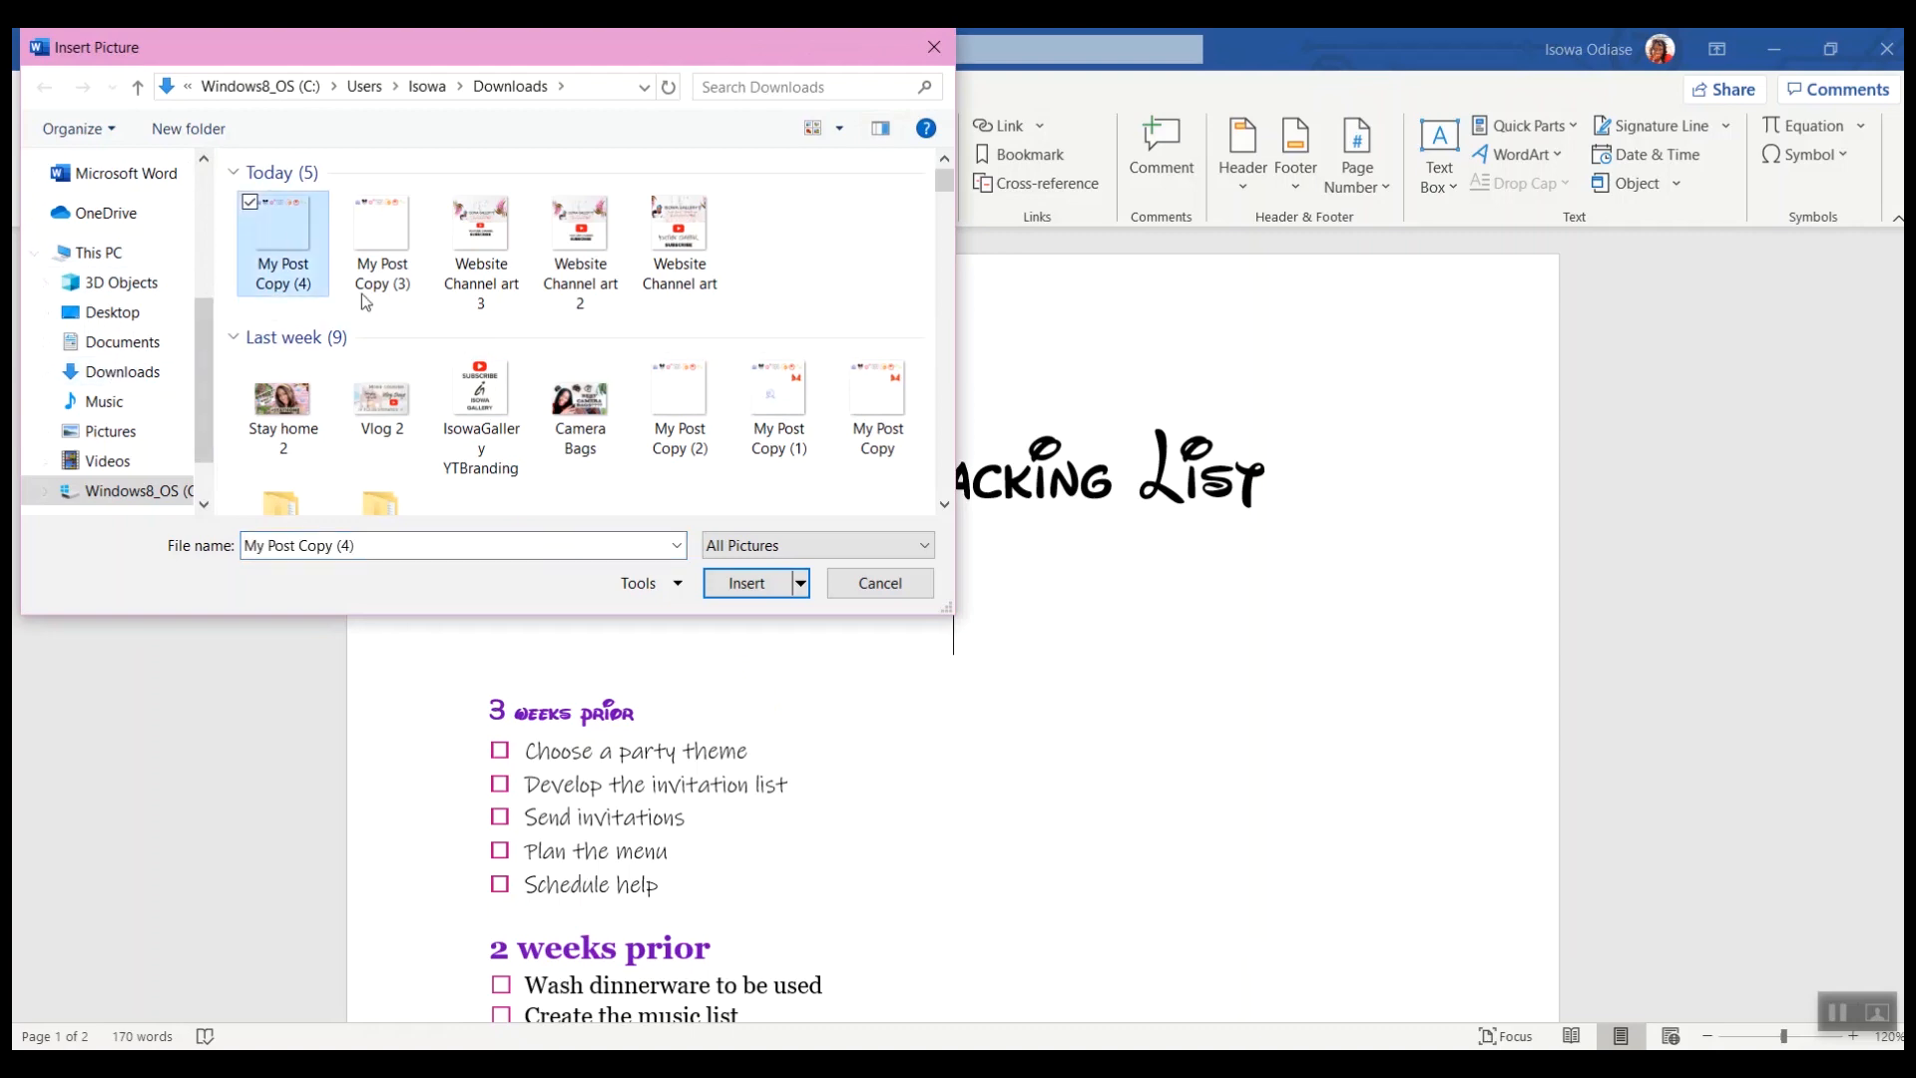
click(746, 585)
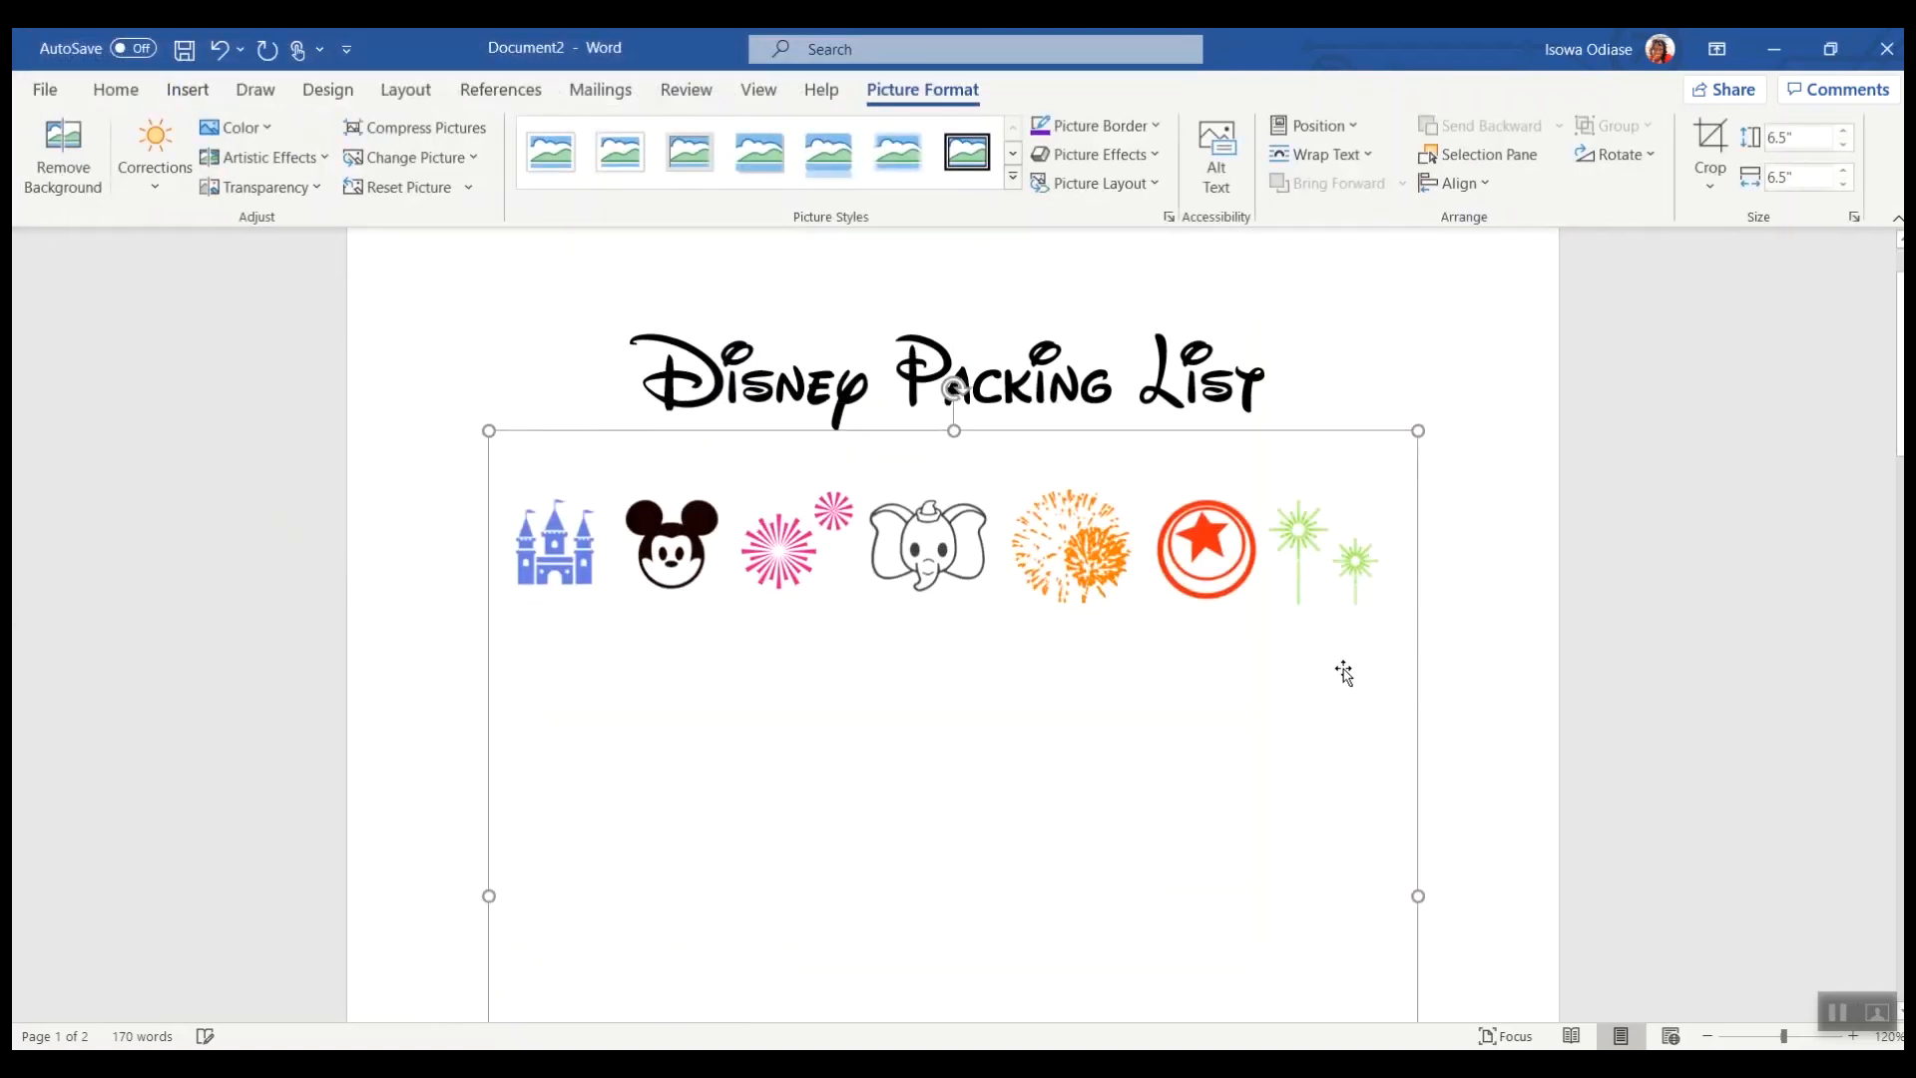
Step: Crop away the empty space below the icons in the inserted picture
scroll(1159, 612, down, 4)
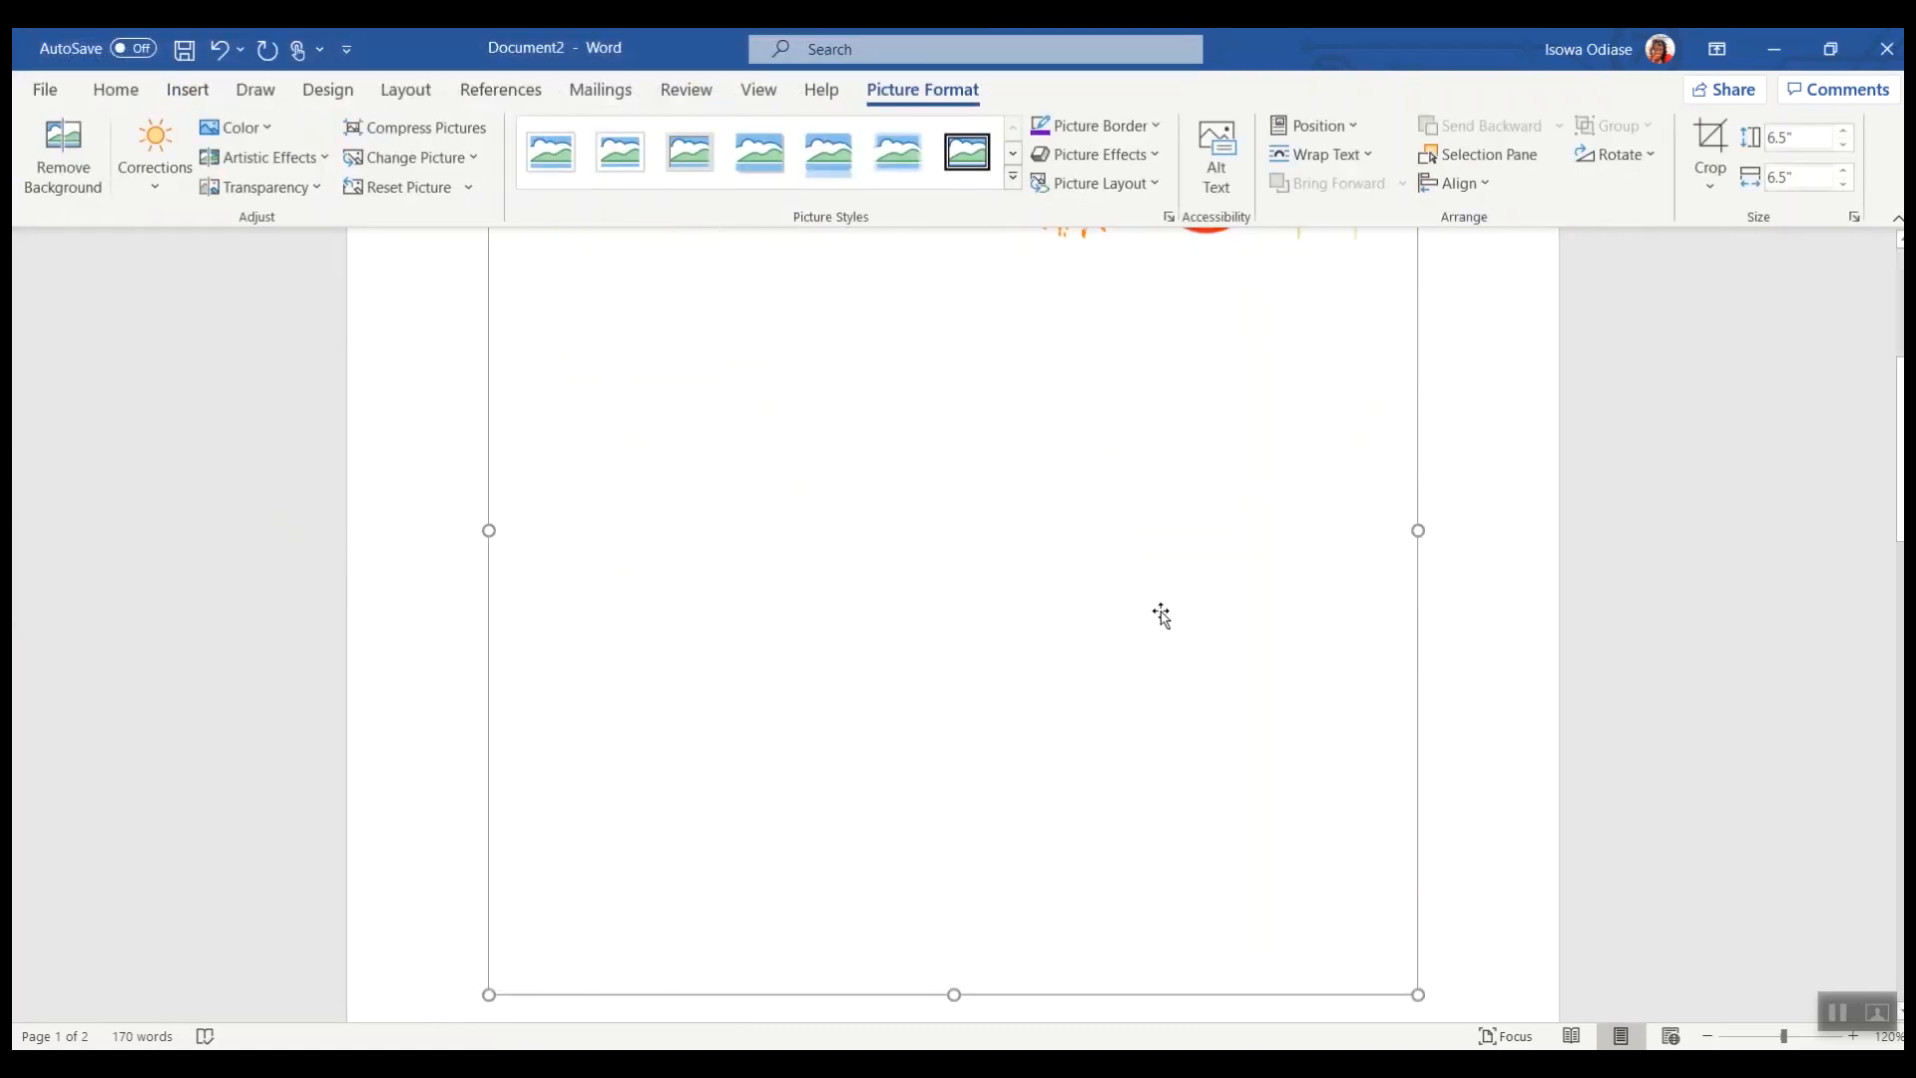
right_click(1313, 793)
click(1371, 804)
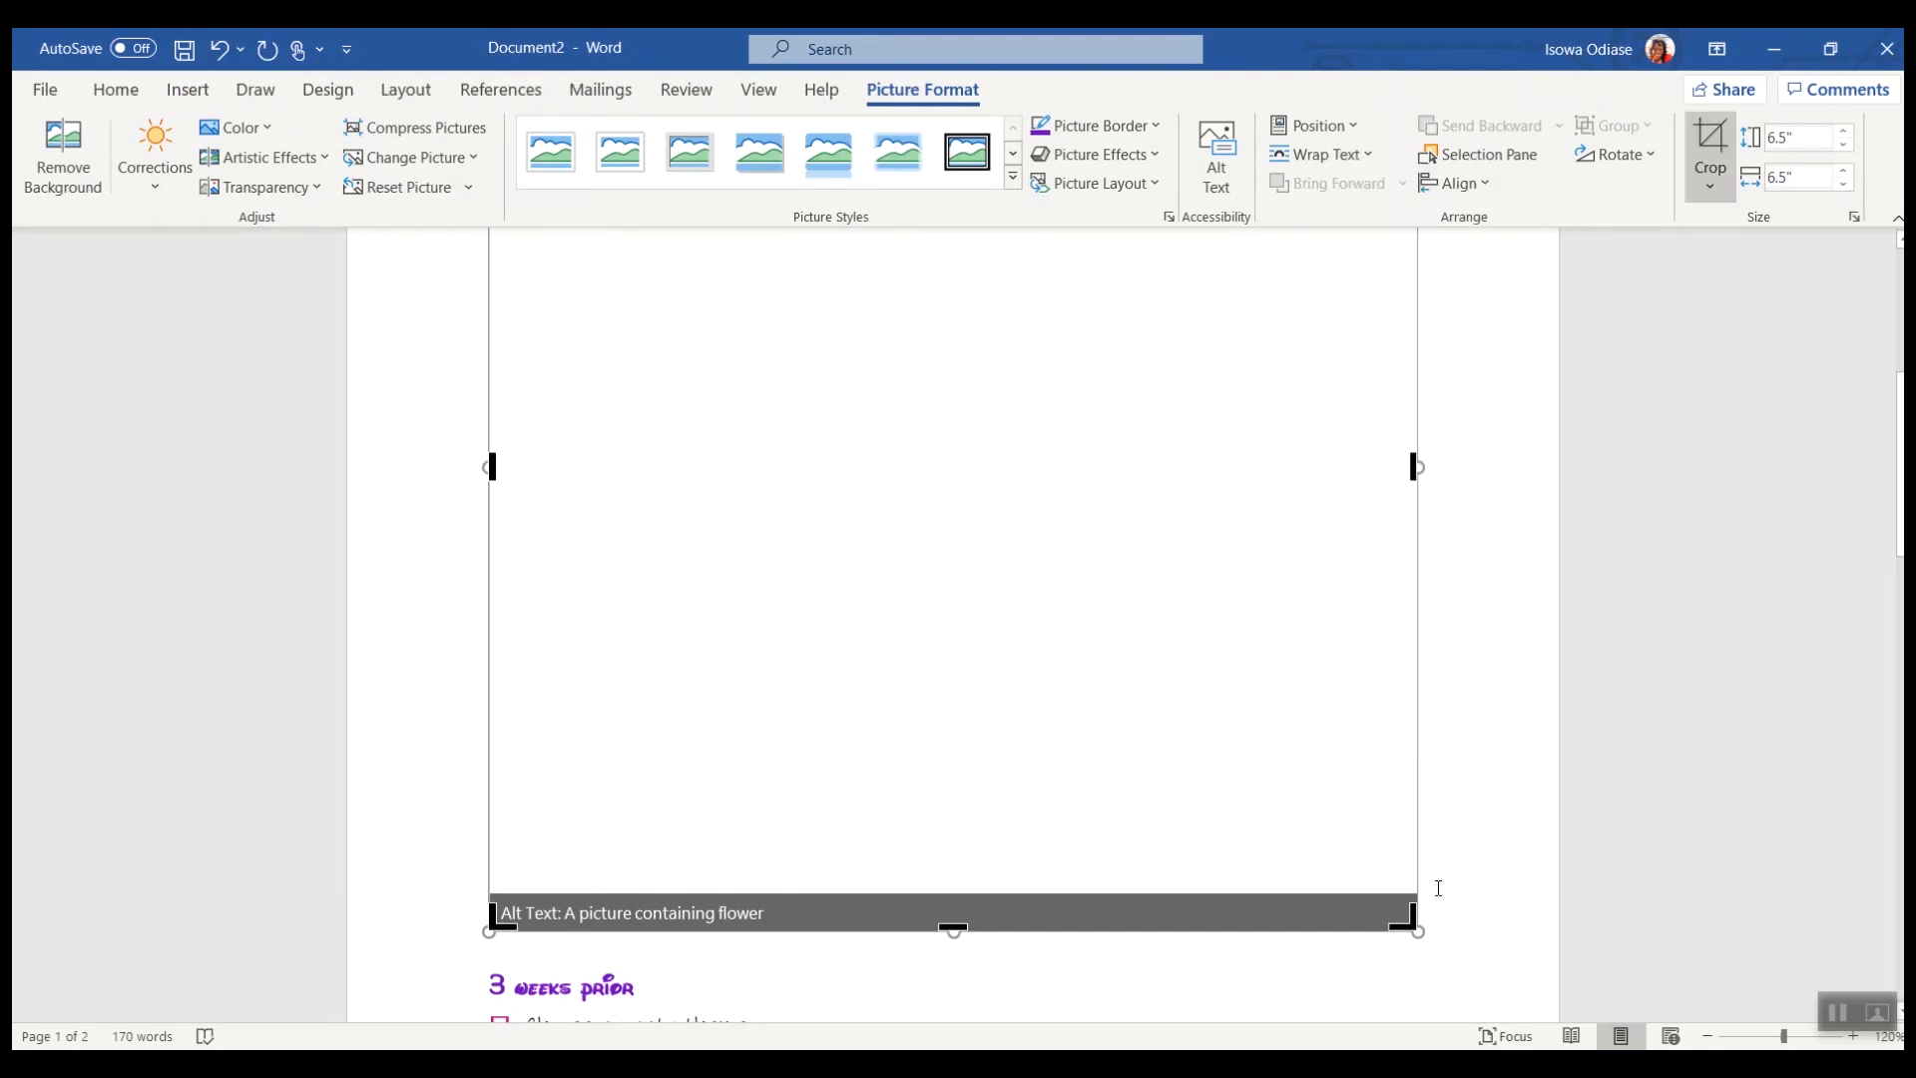
drag(1402, 920, 1428, 504)
scroll(1365, 699, down, 1)
click(1483, 492)
click(1246, 419)
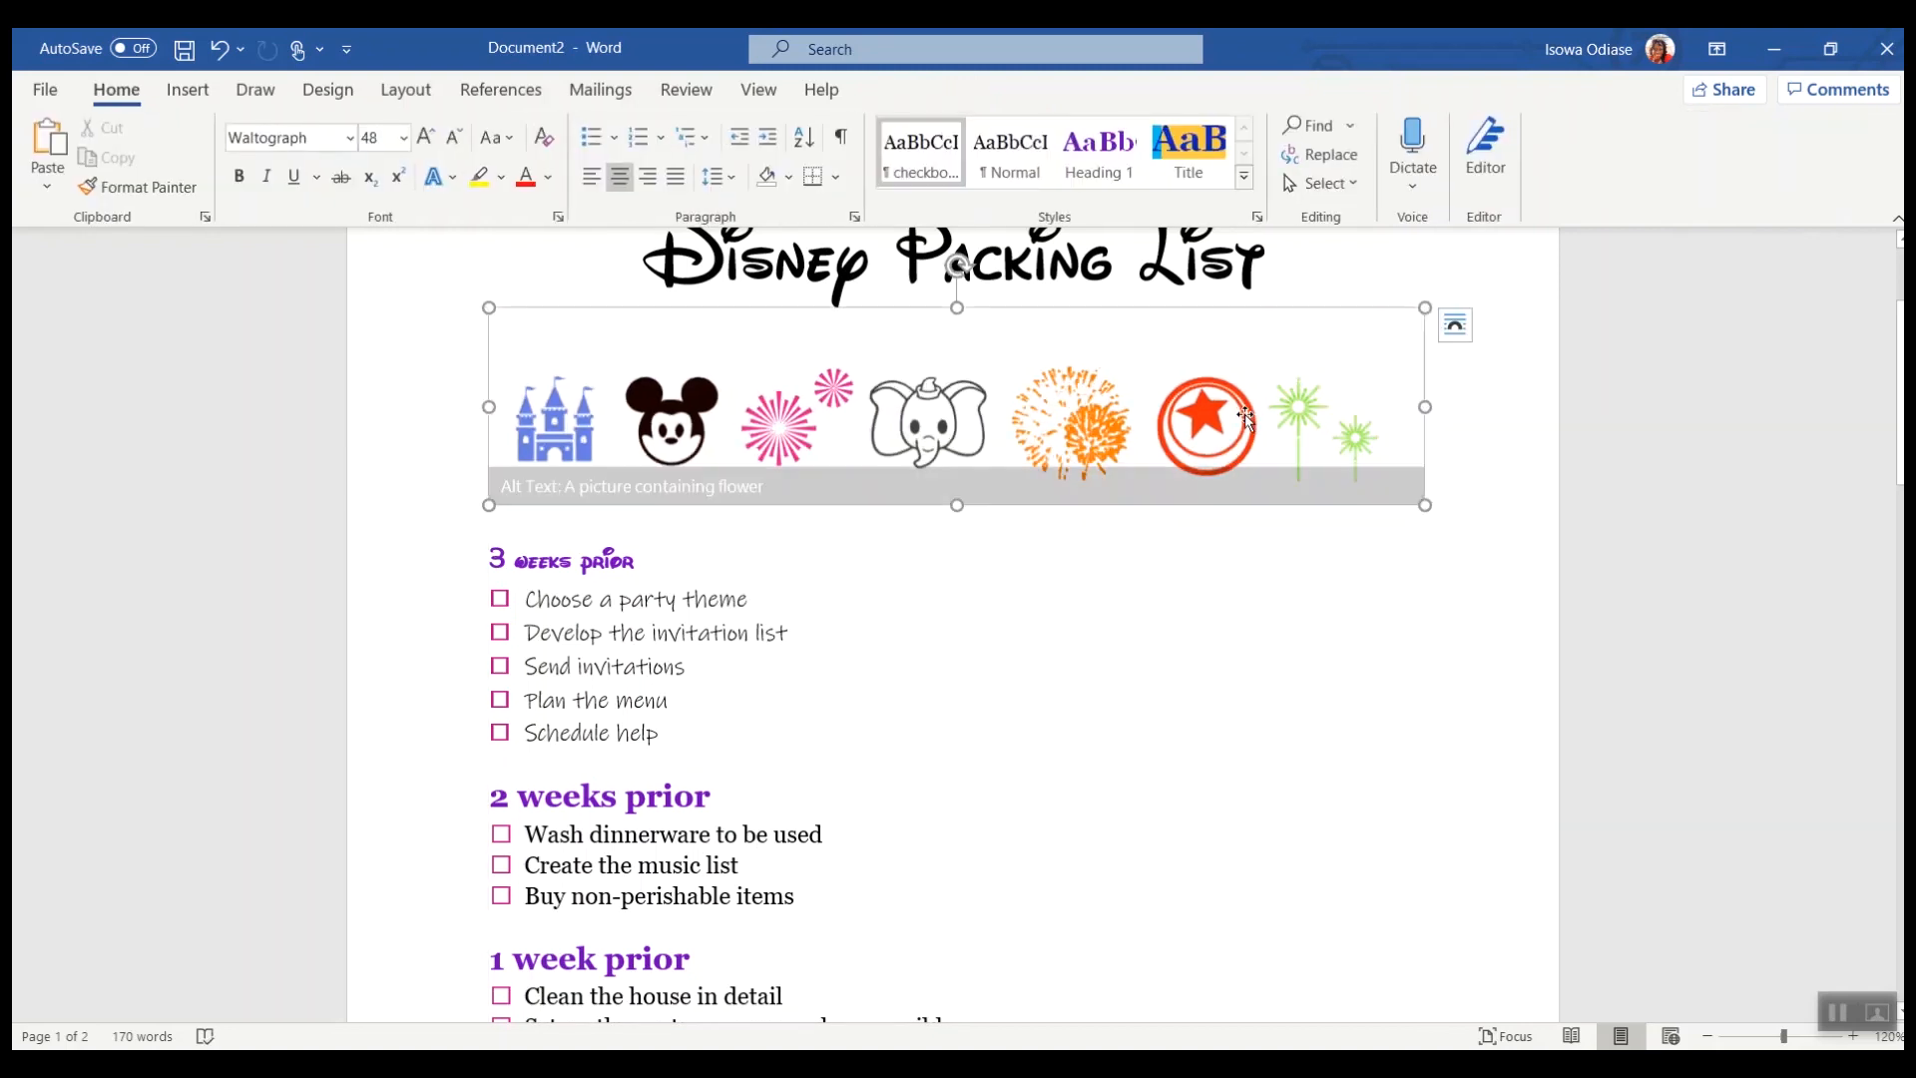
Step: Set the icon picture's text wrapping to Square
click(1456, 325)
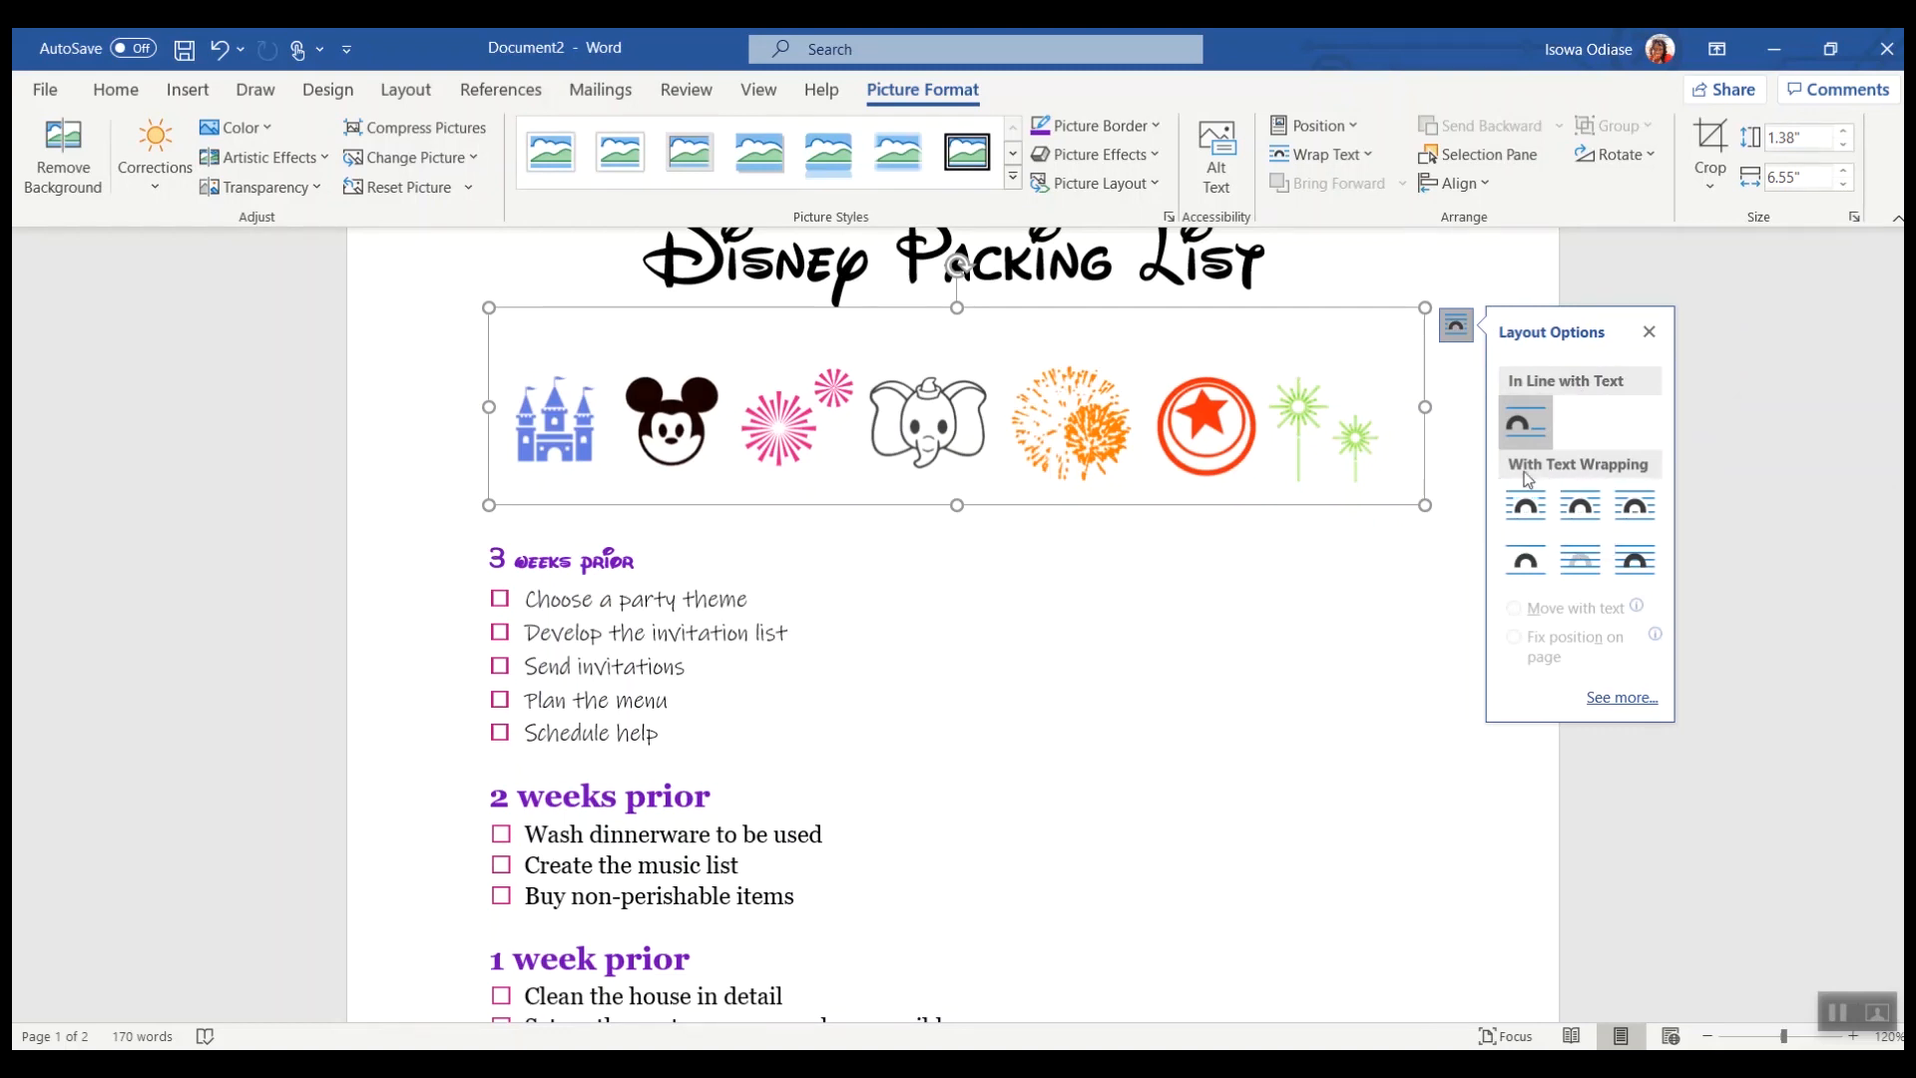
click(1524, 506)
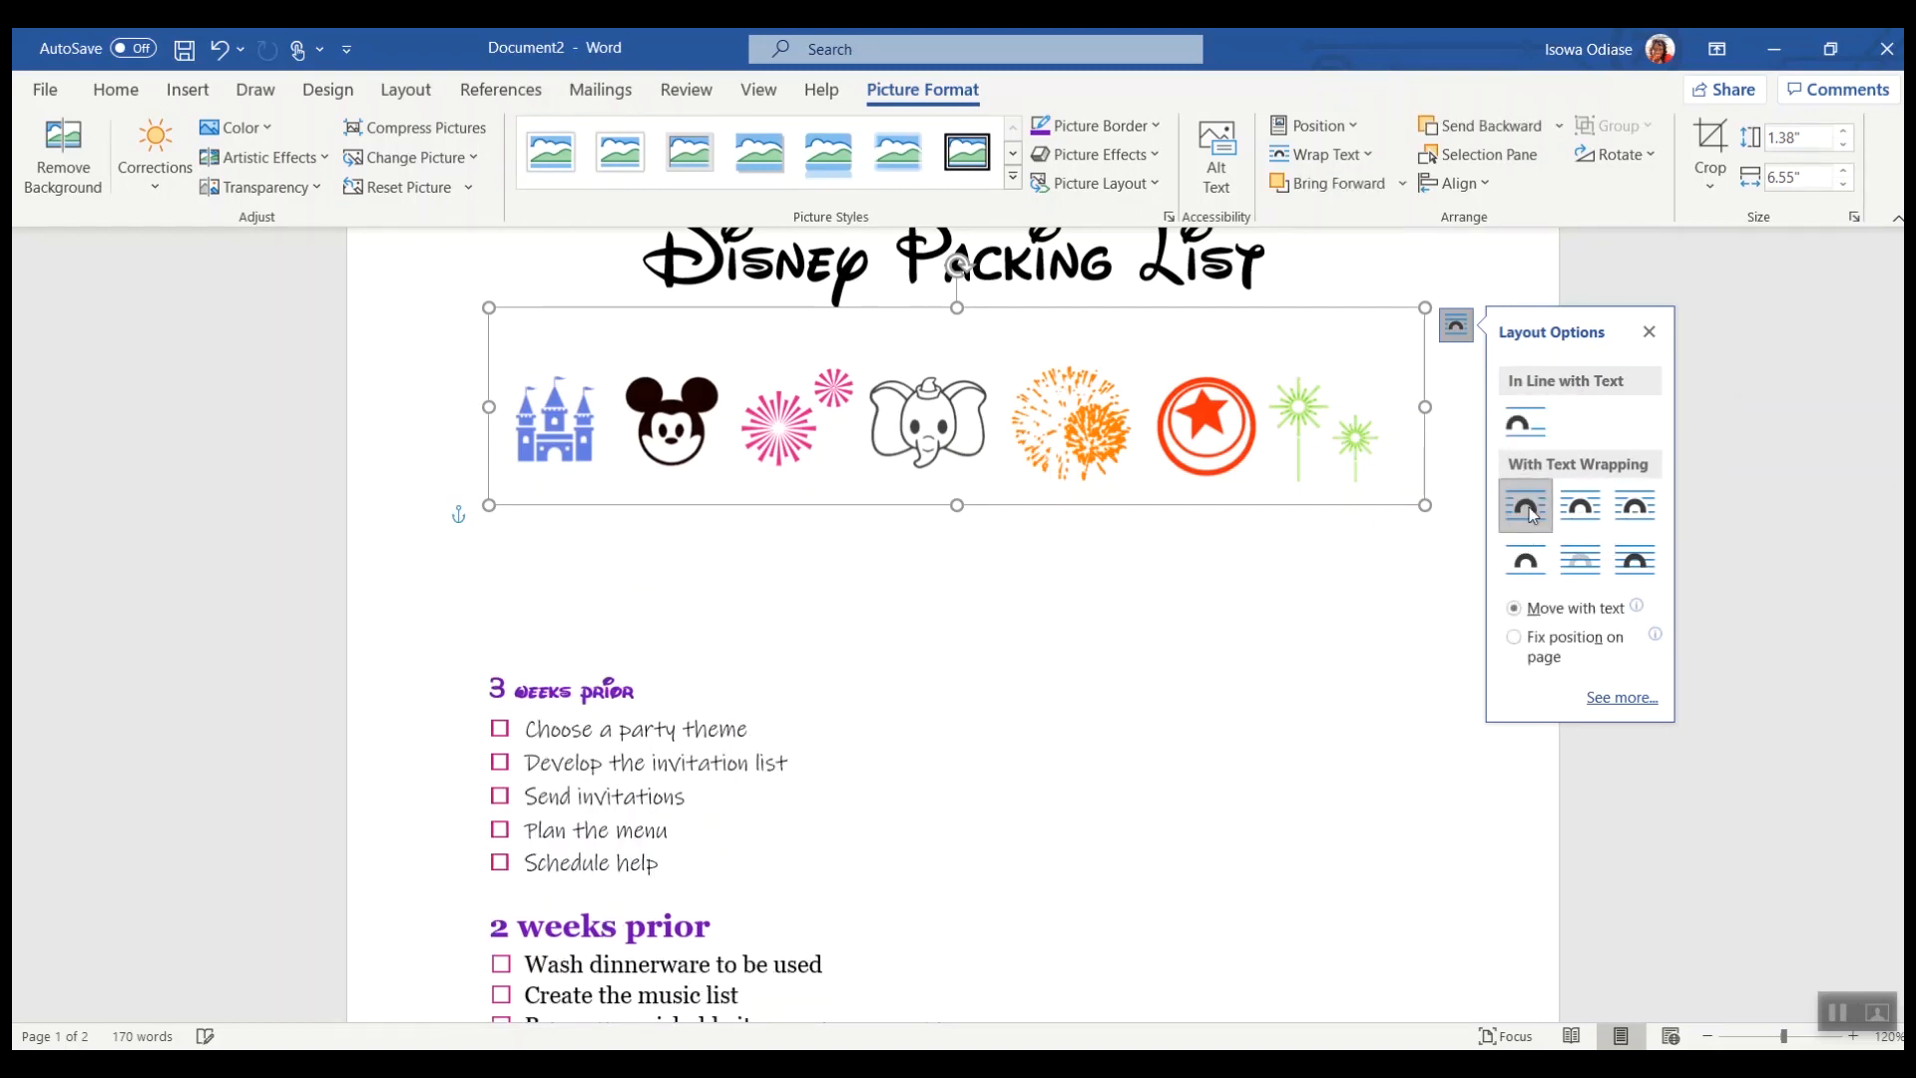
click(1096, 635)
click(943, 429)
drag(943, 429, 951, 593)
key(ctrl+z)
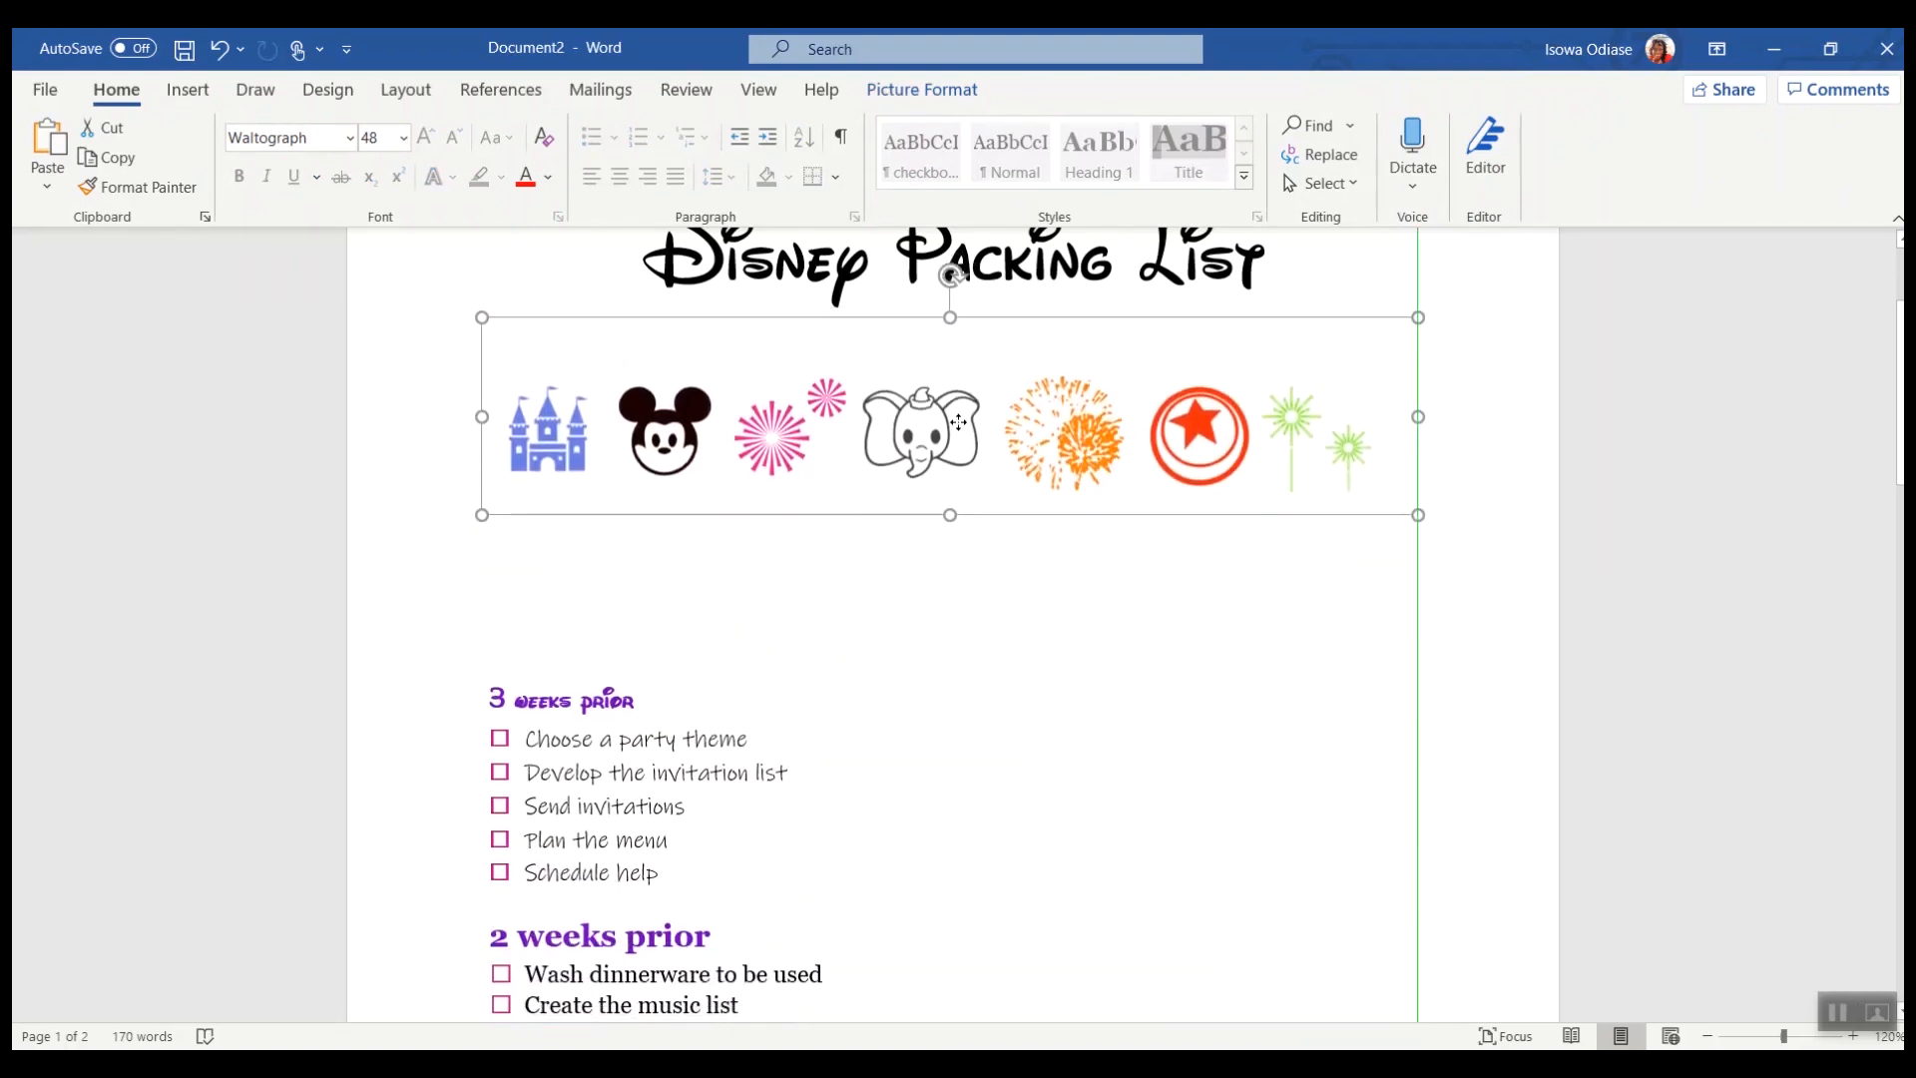
Step: Shrink the icon picture and position it centred just beneath the title
drag(1418, 512, 1224, 368)
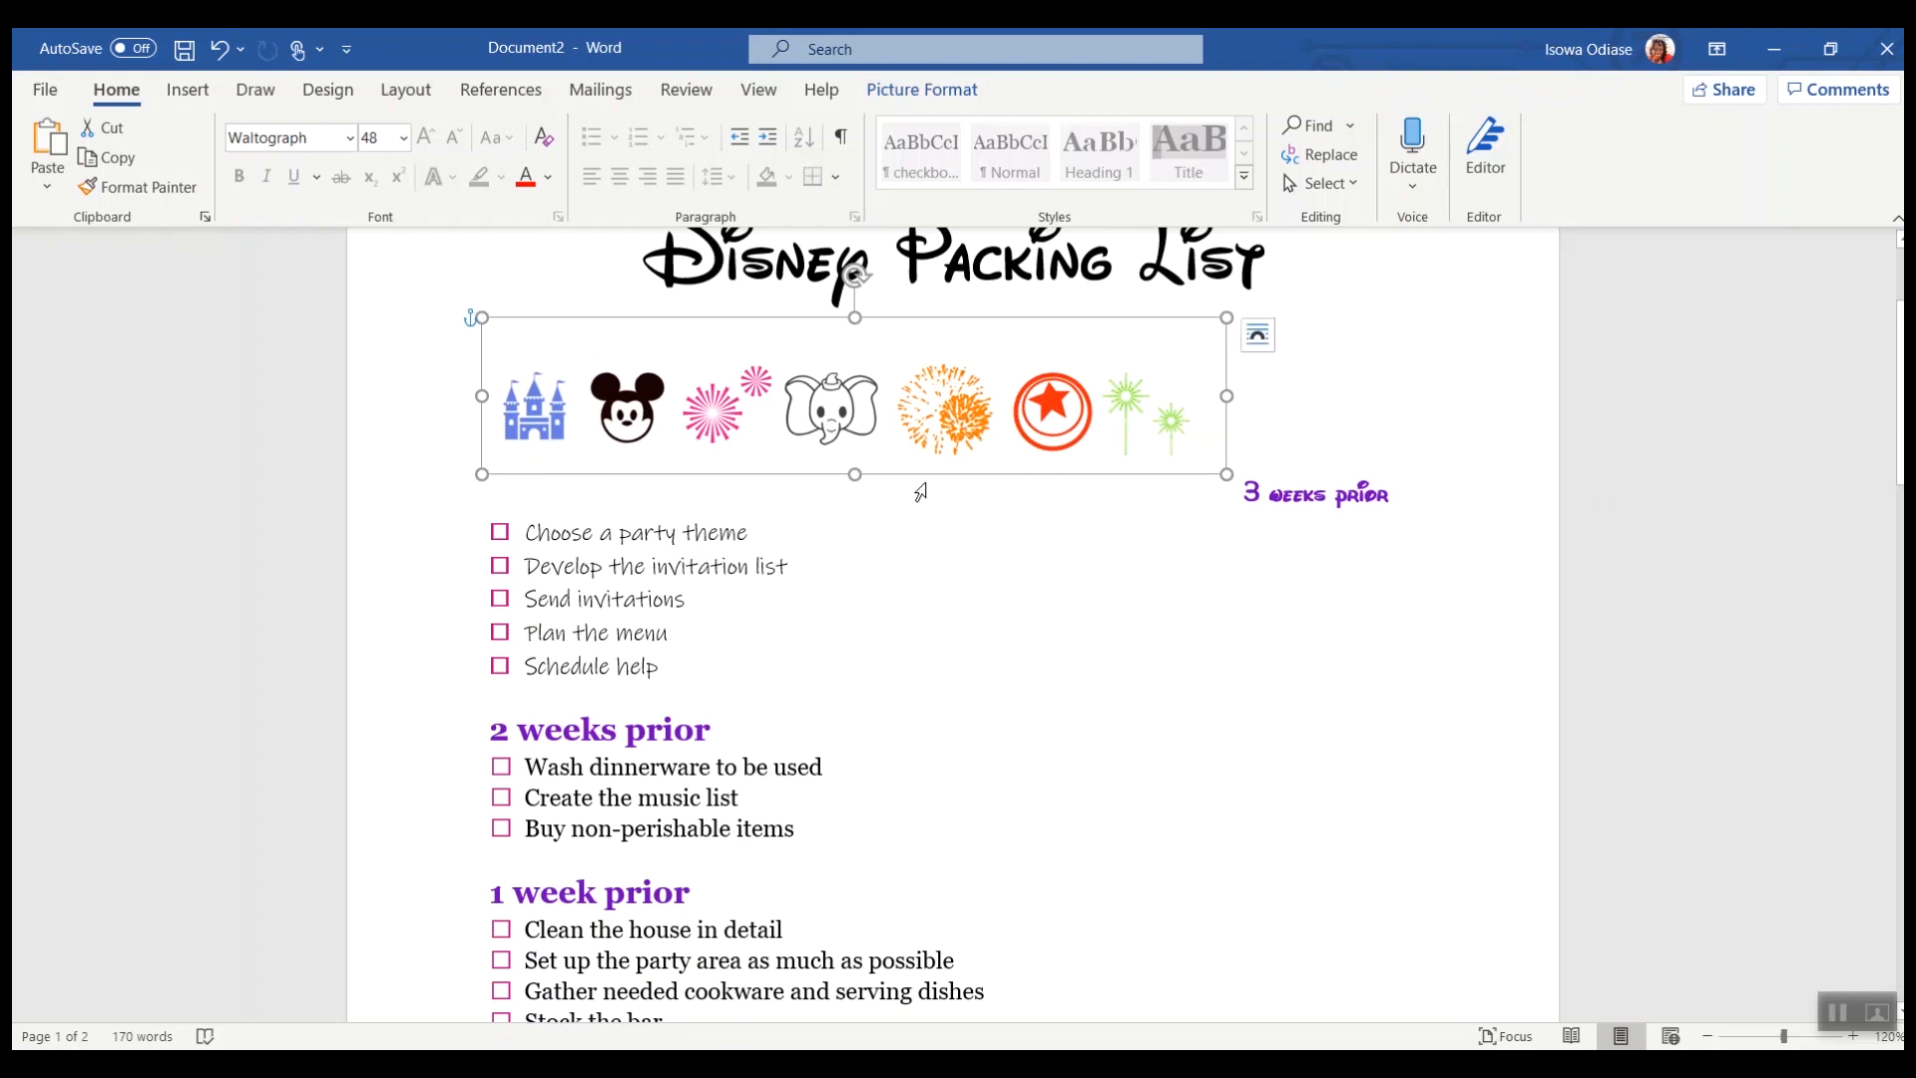
drag(876, 407, 878, 497)
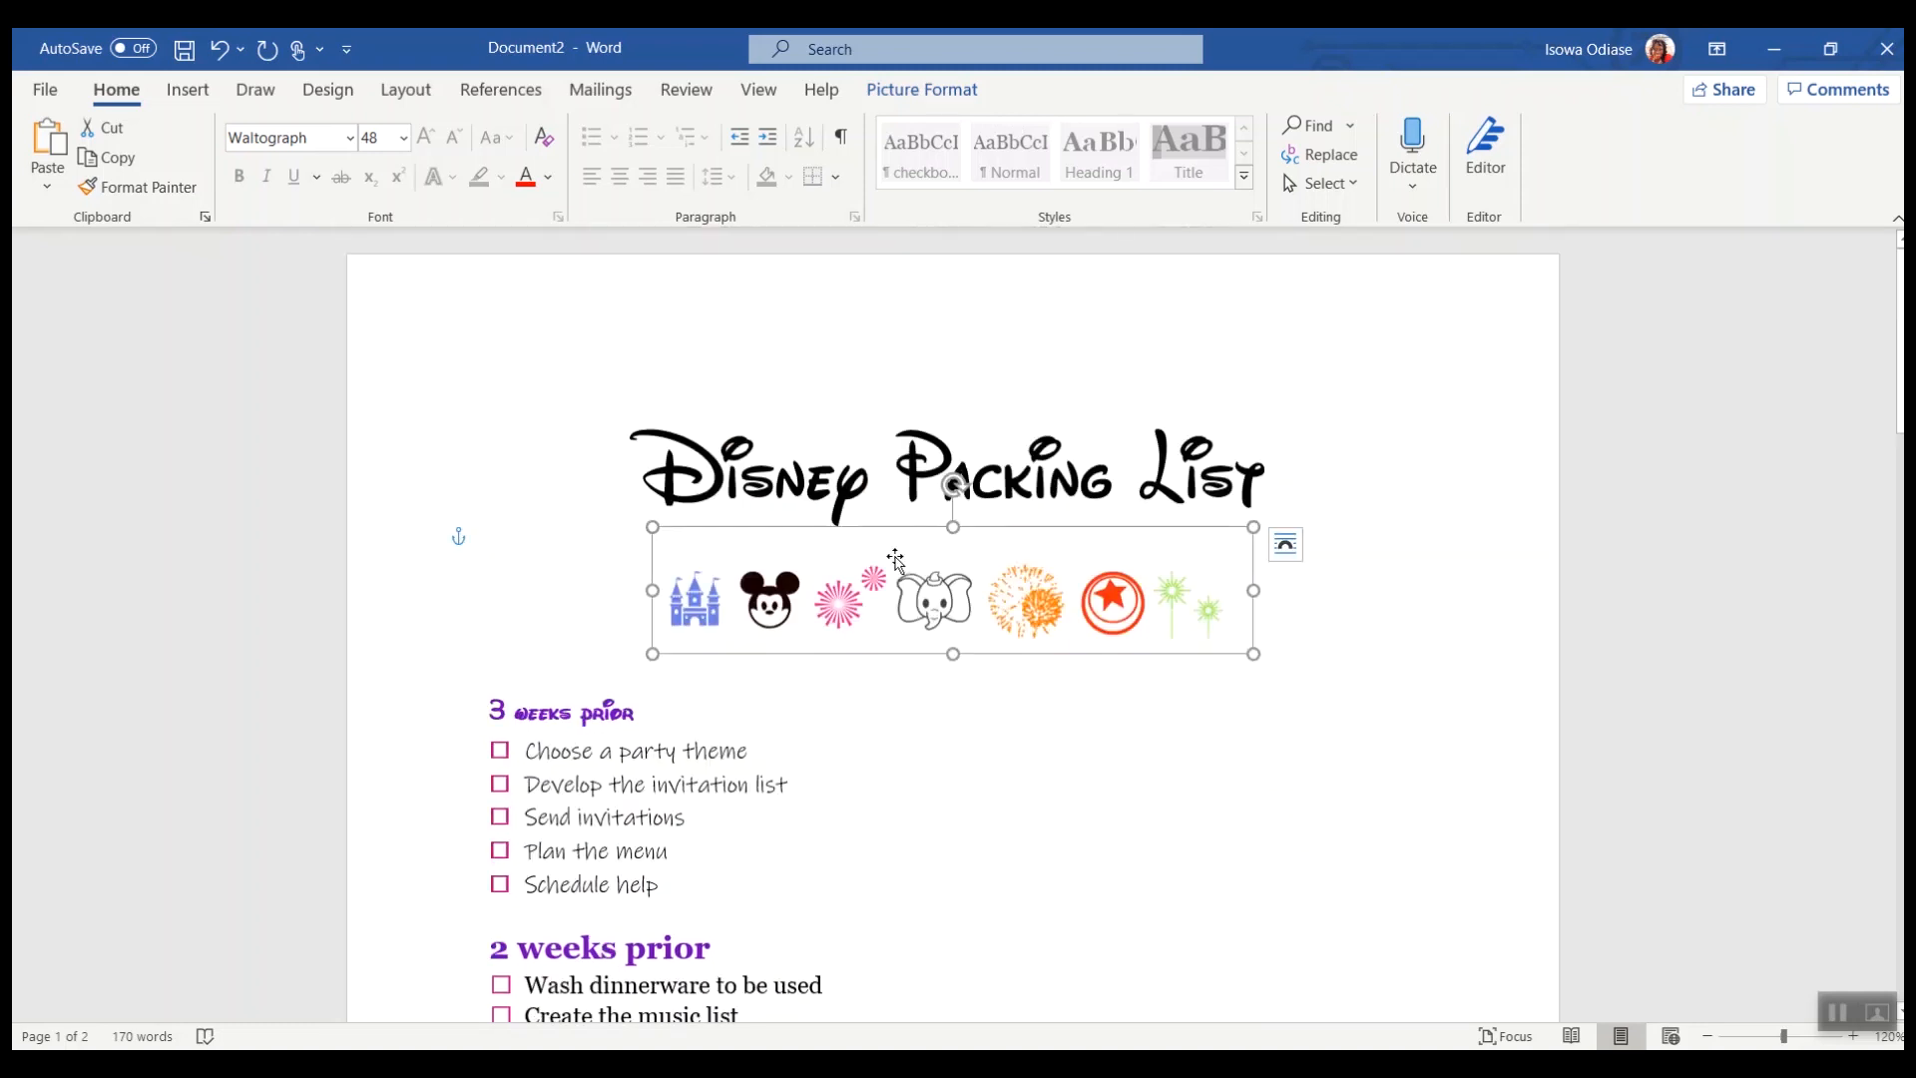
Step: Examine the vertical icon strips along the margin of the finished Disney Packing Checklist
right_click(983, 599)
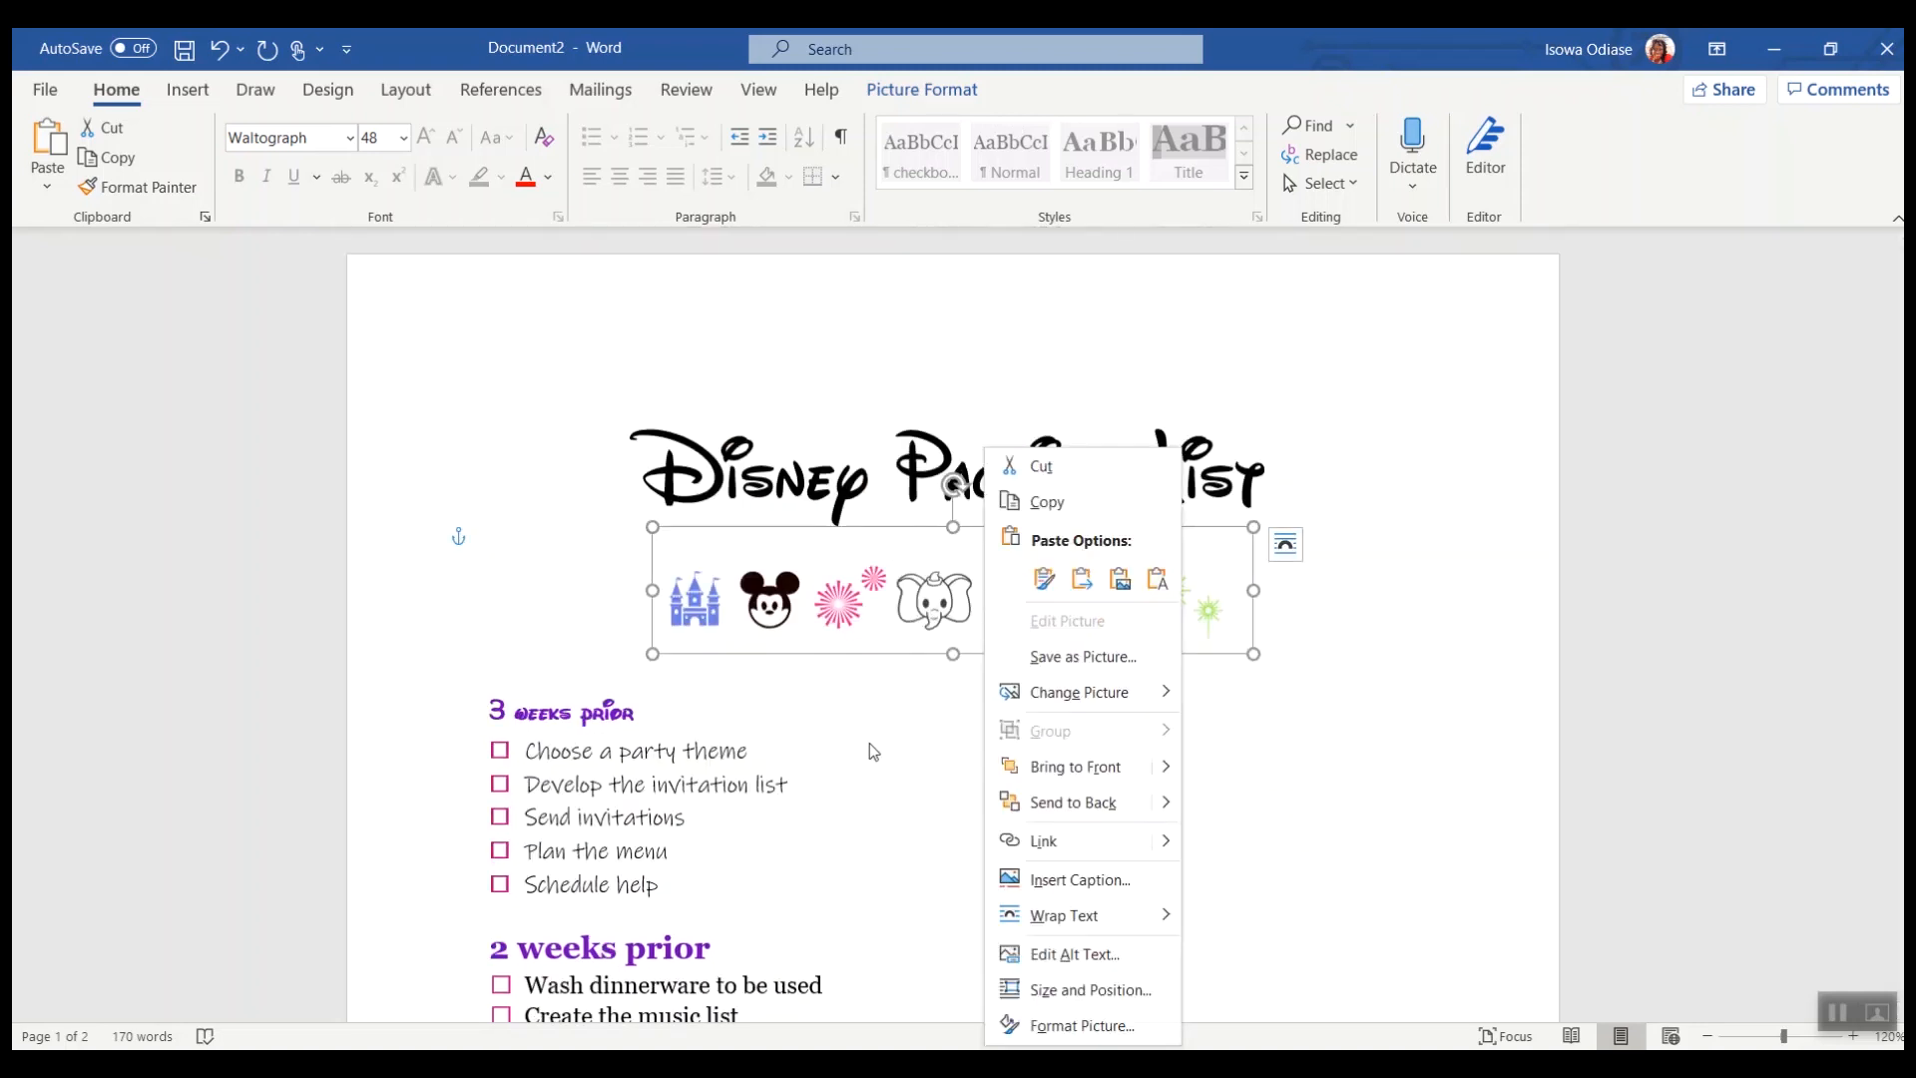
key(Escape)
click(850, 978)
scroll(1055, 595, down, 6)
scroll(1055, 596, down, 3)
click(1548, 398)
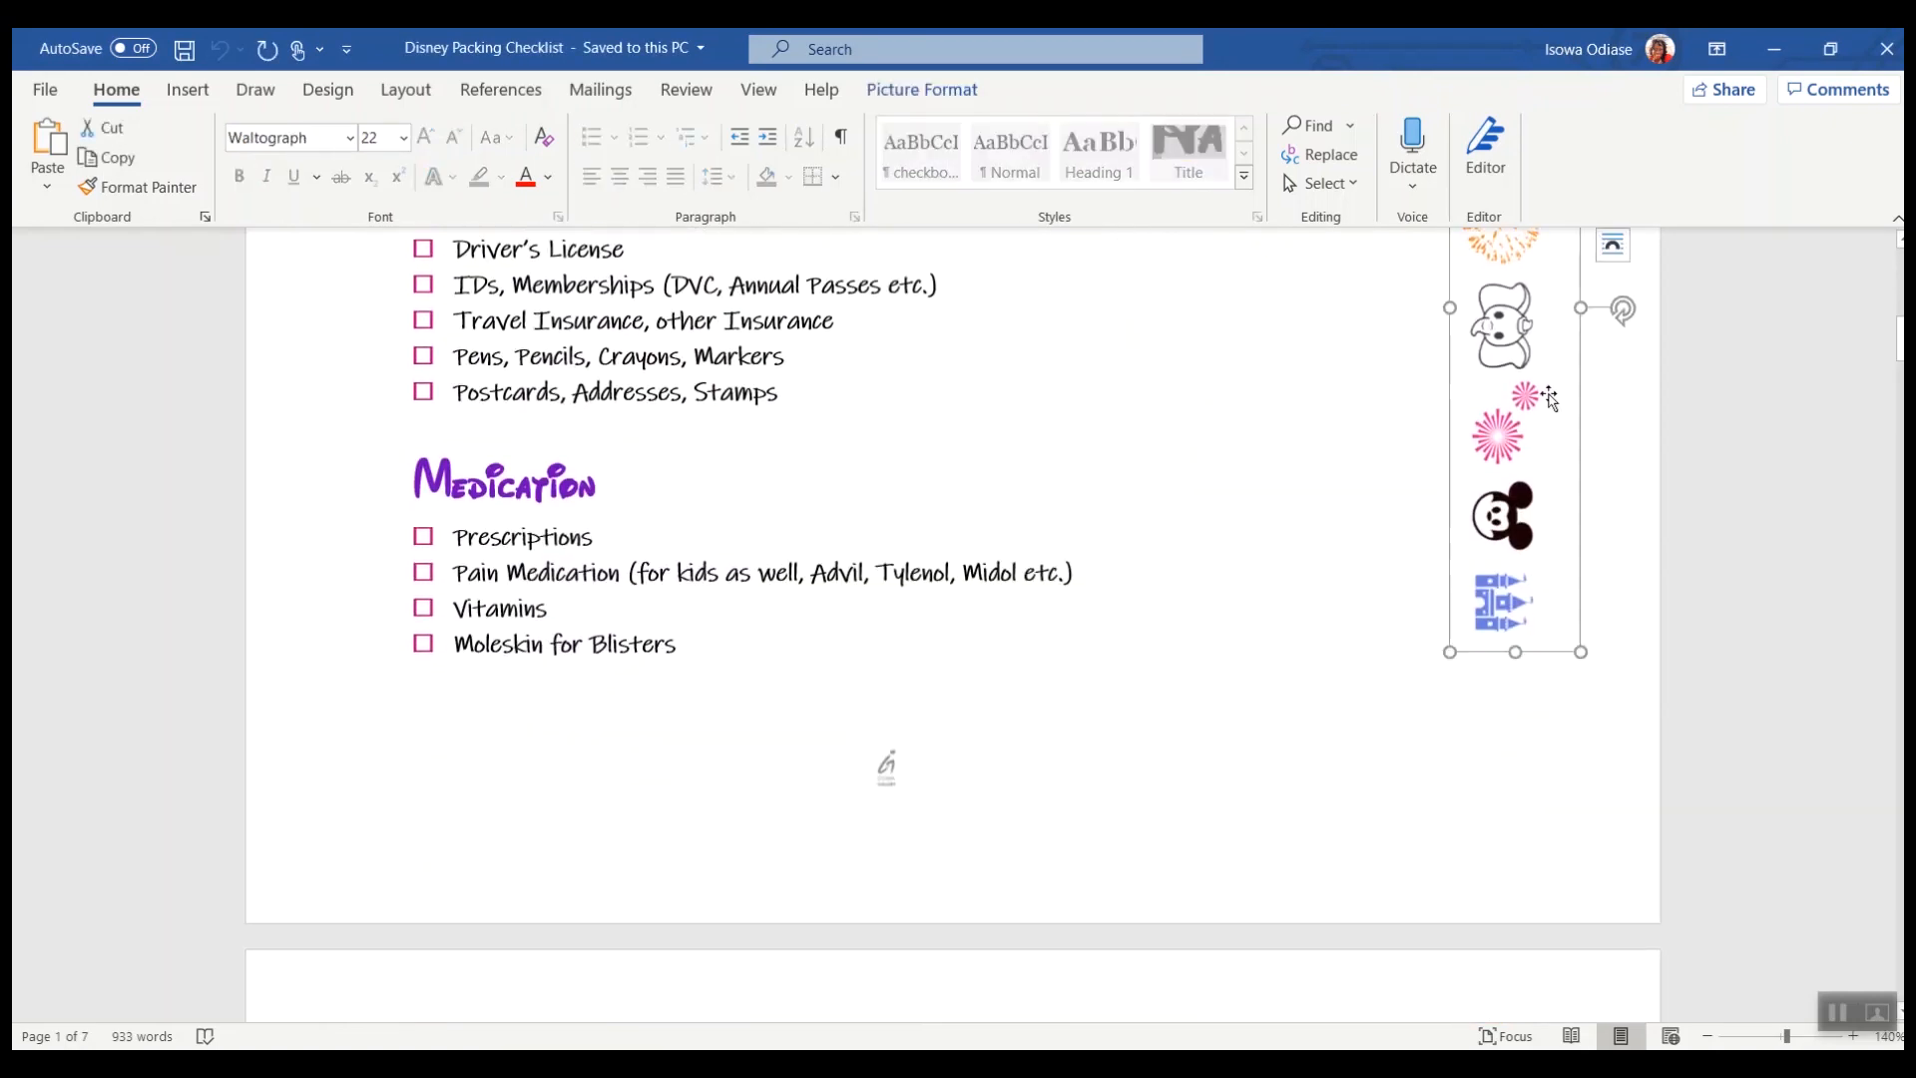
scroll(1364, 676, down, 8)
click(1573, 876)
scroll(1532, 813, down, 8)
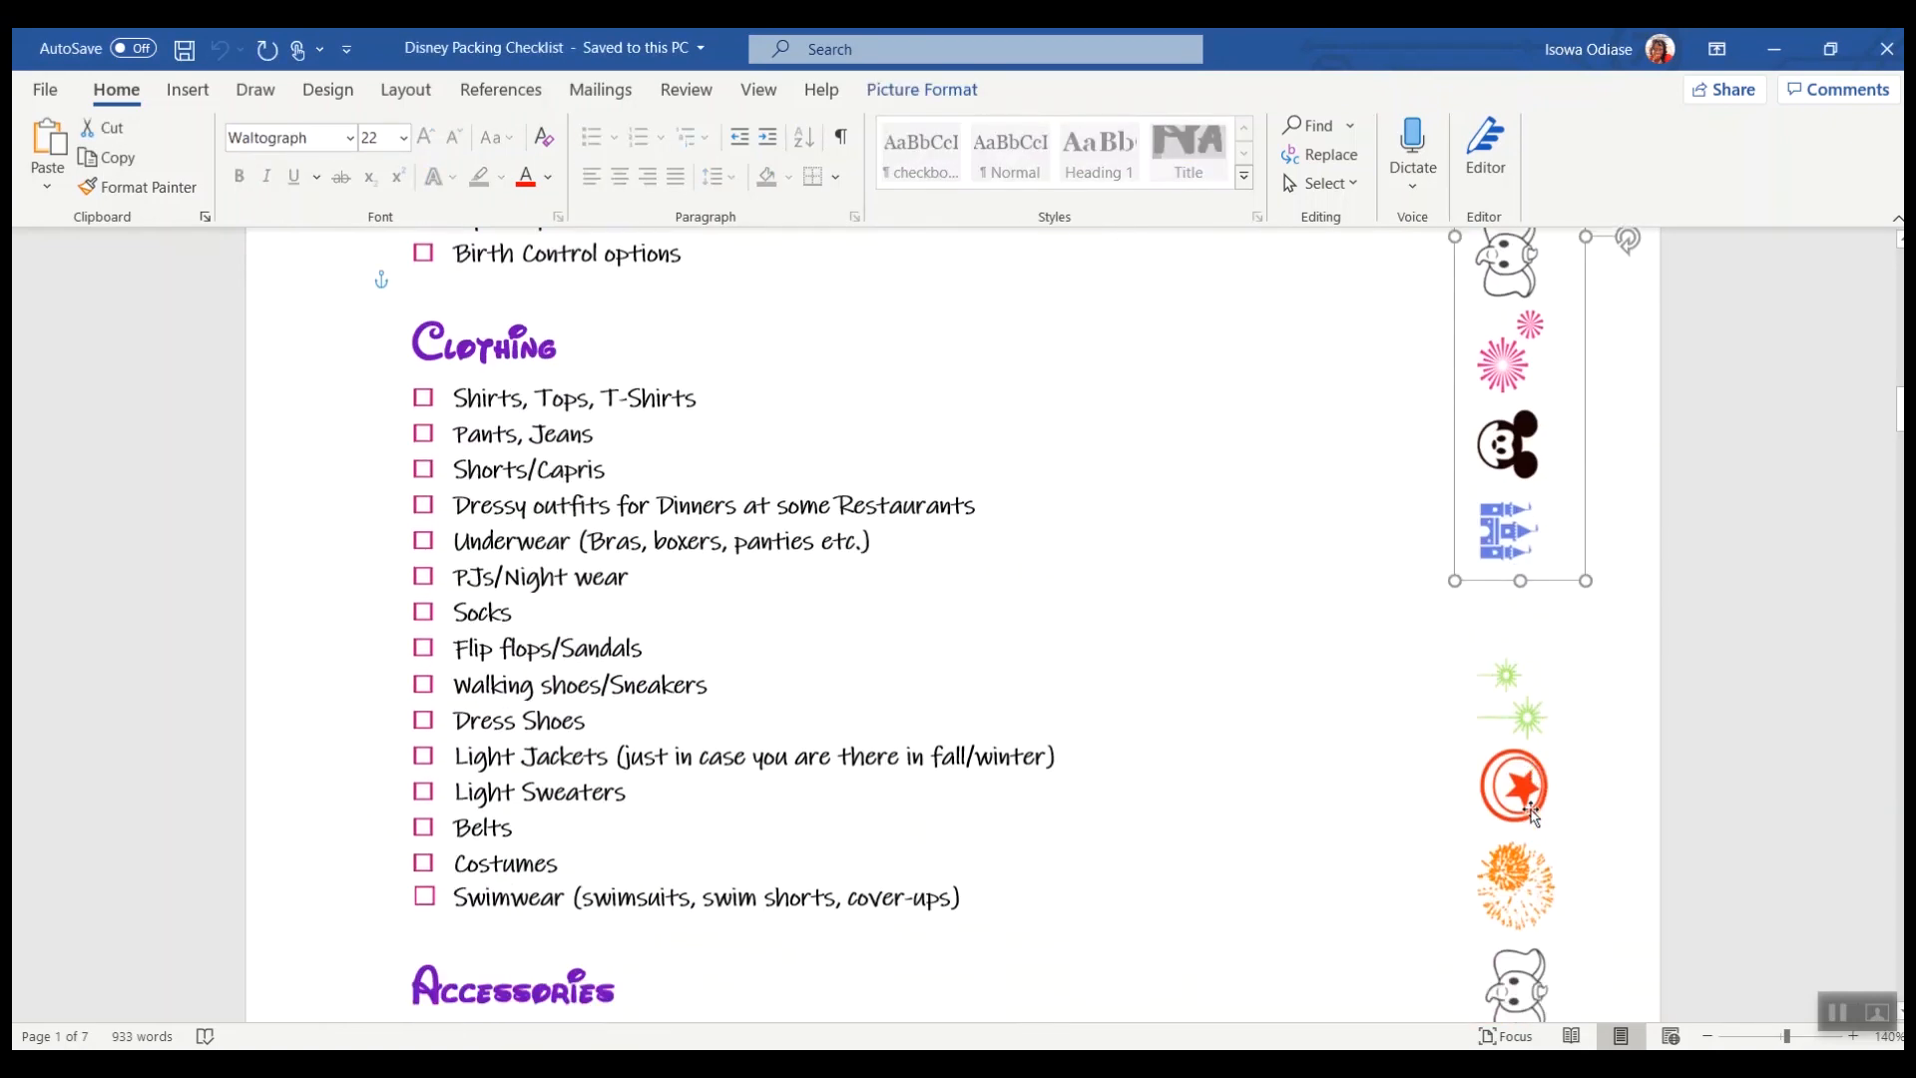
scroll(1531, 813, up, 3)
scroll(885, 859, up, 15)
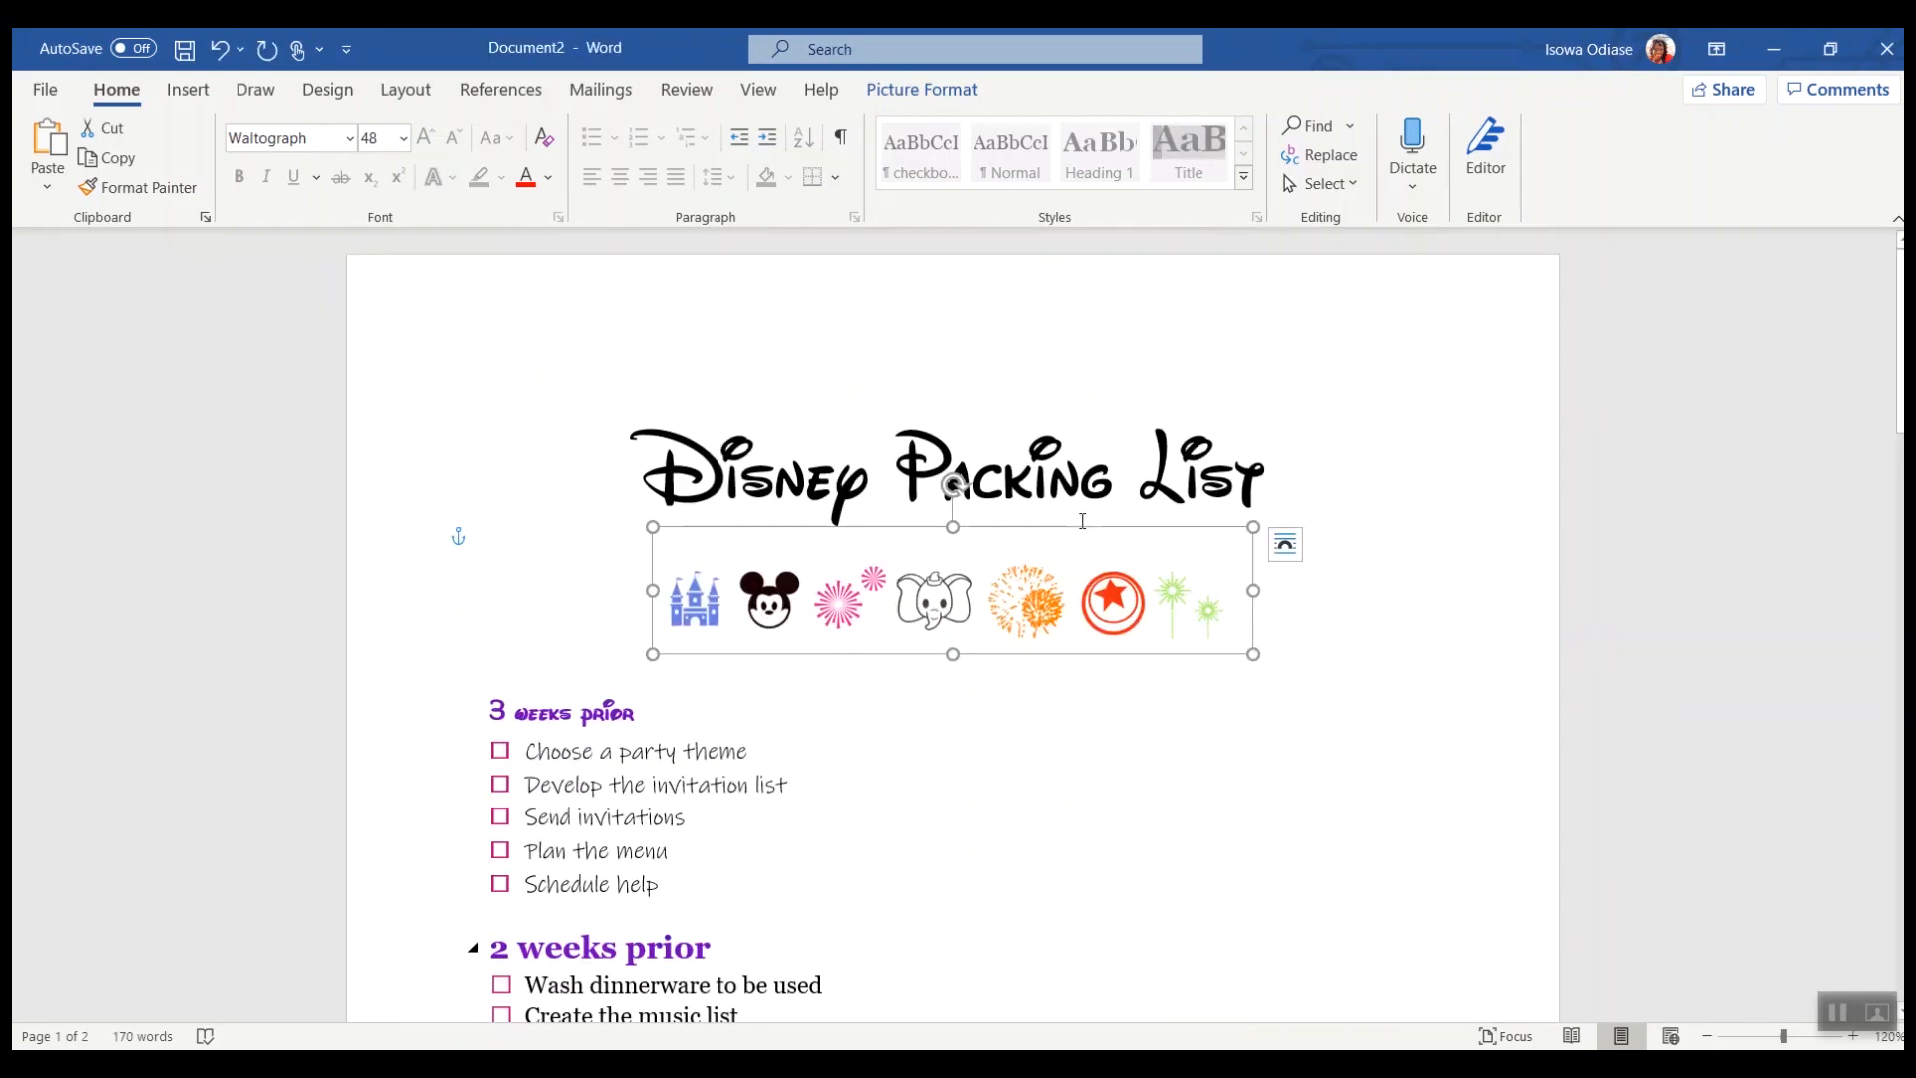
Step: Paste a copy of the icon strip as a picture and drag it to the right of the checklist
click(1116, 722)
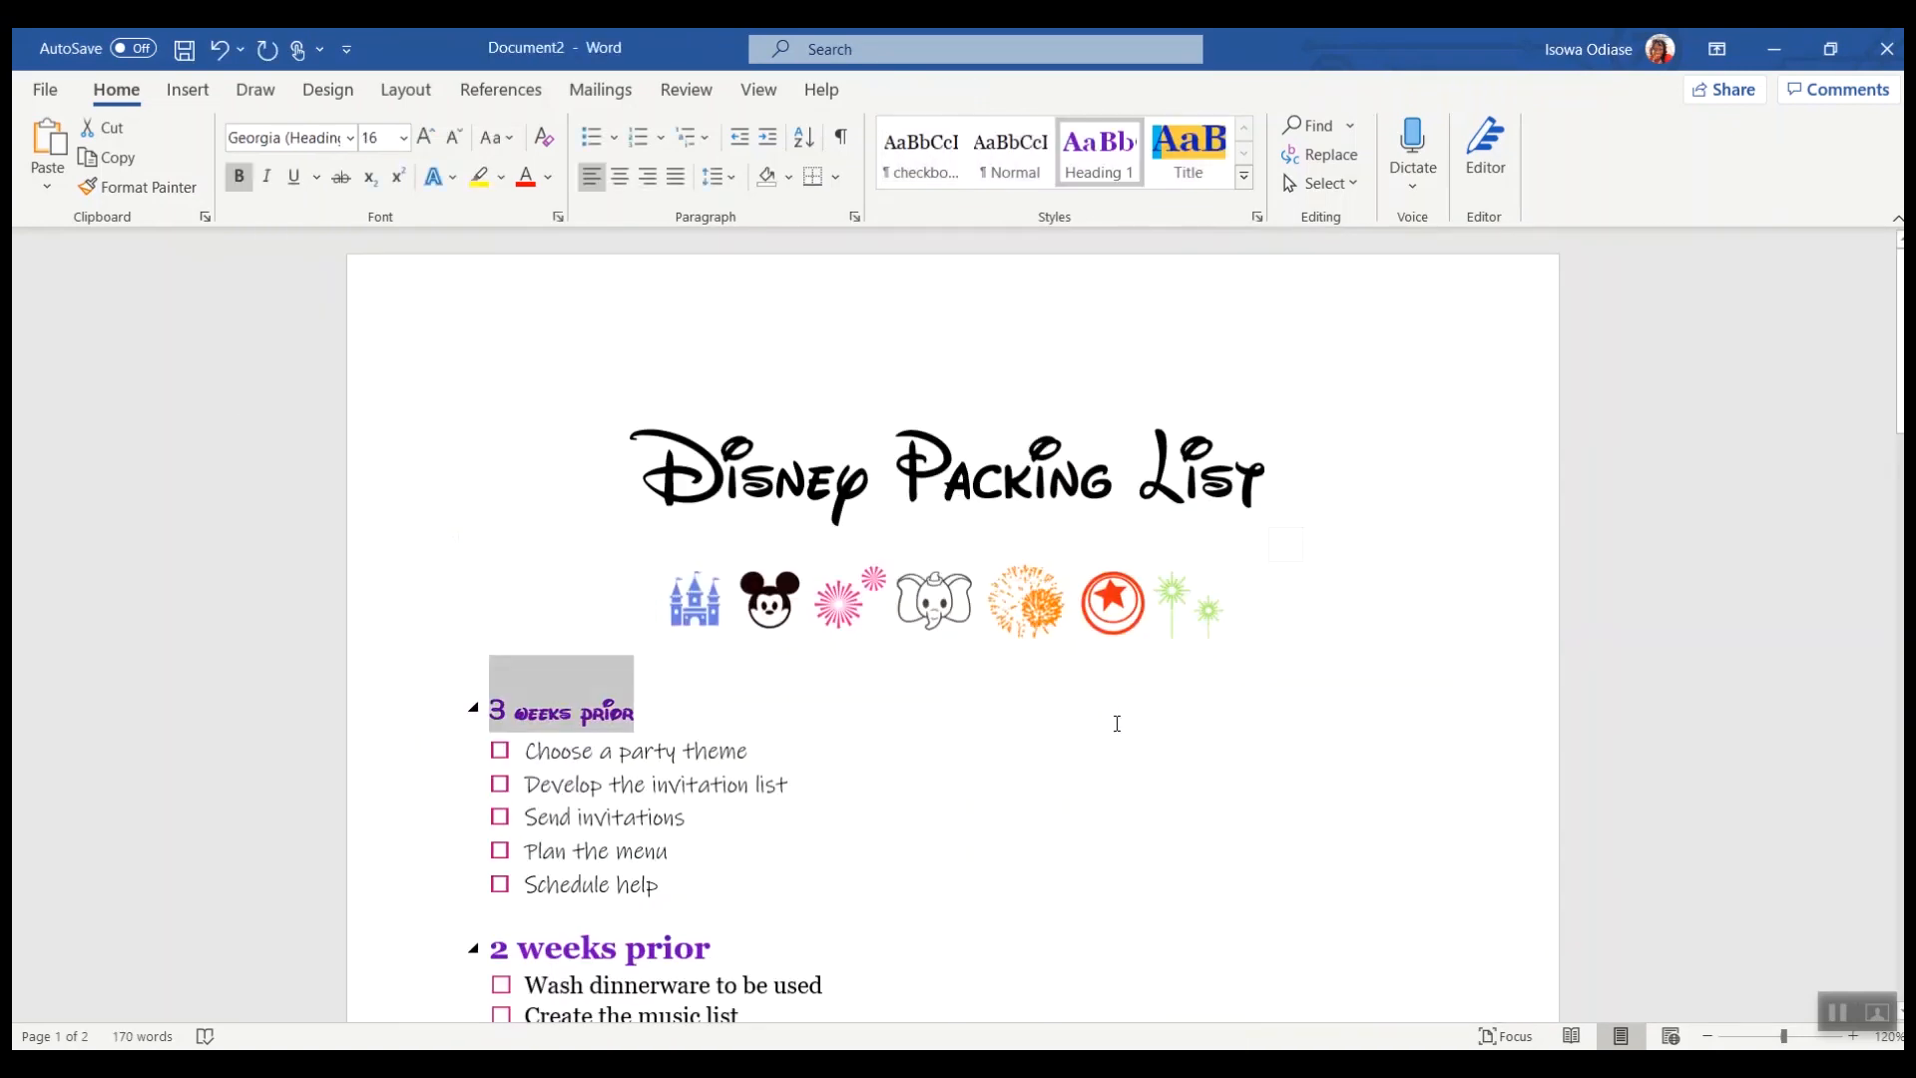
right_click(1116, 723)
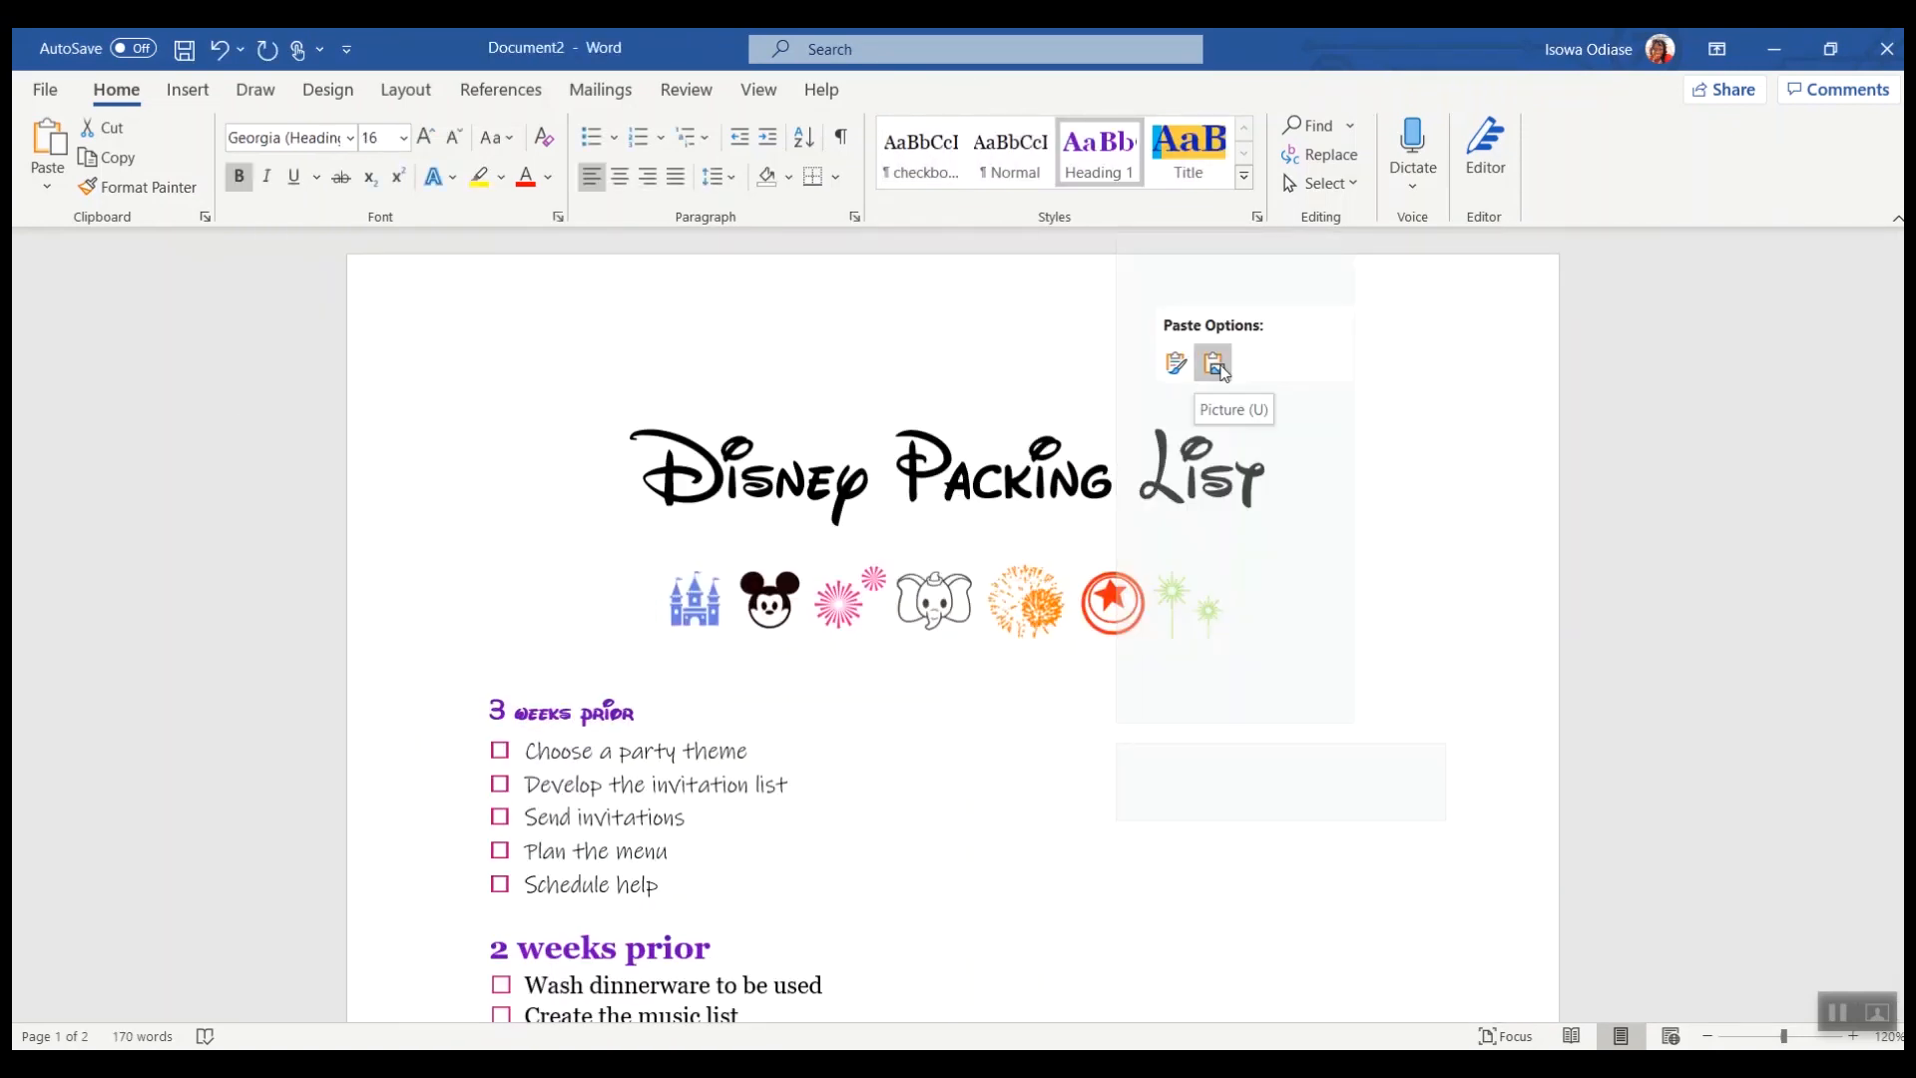
click(1176, 363)
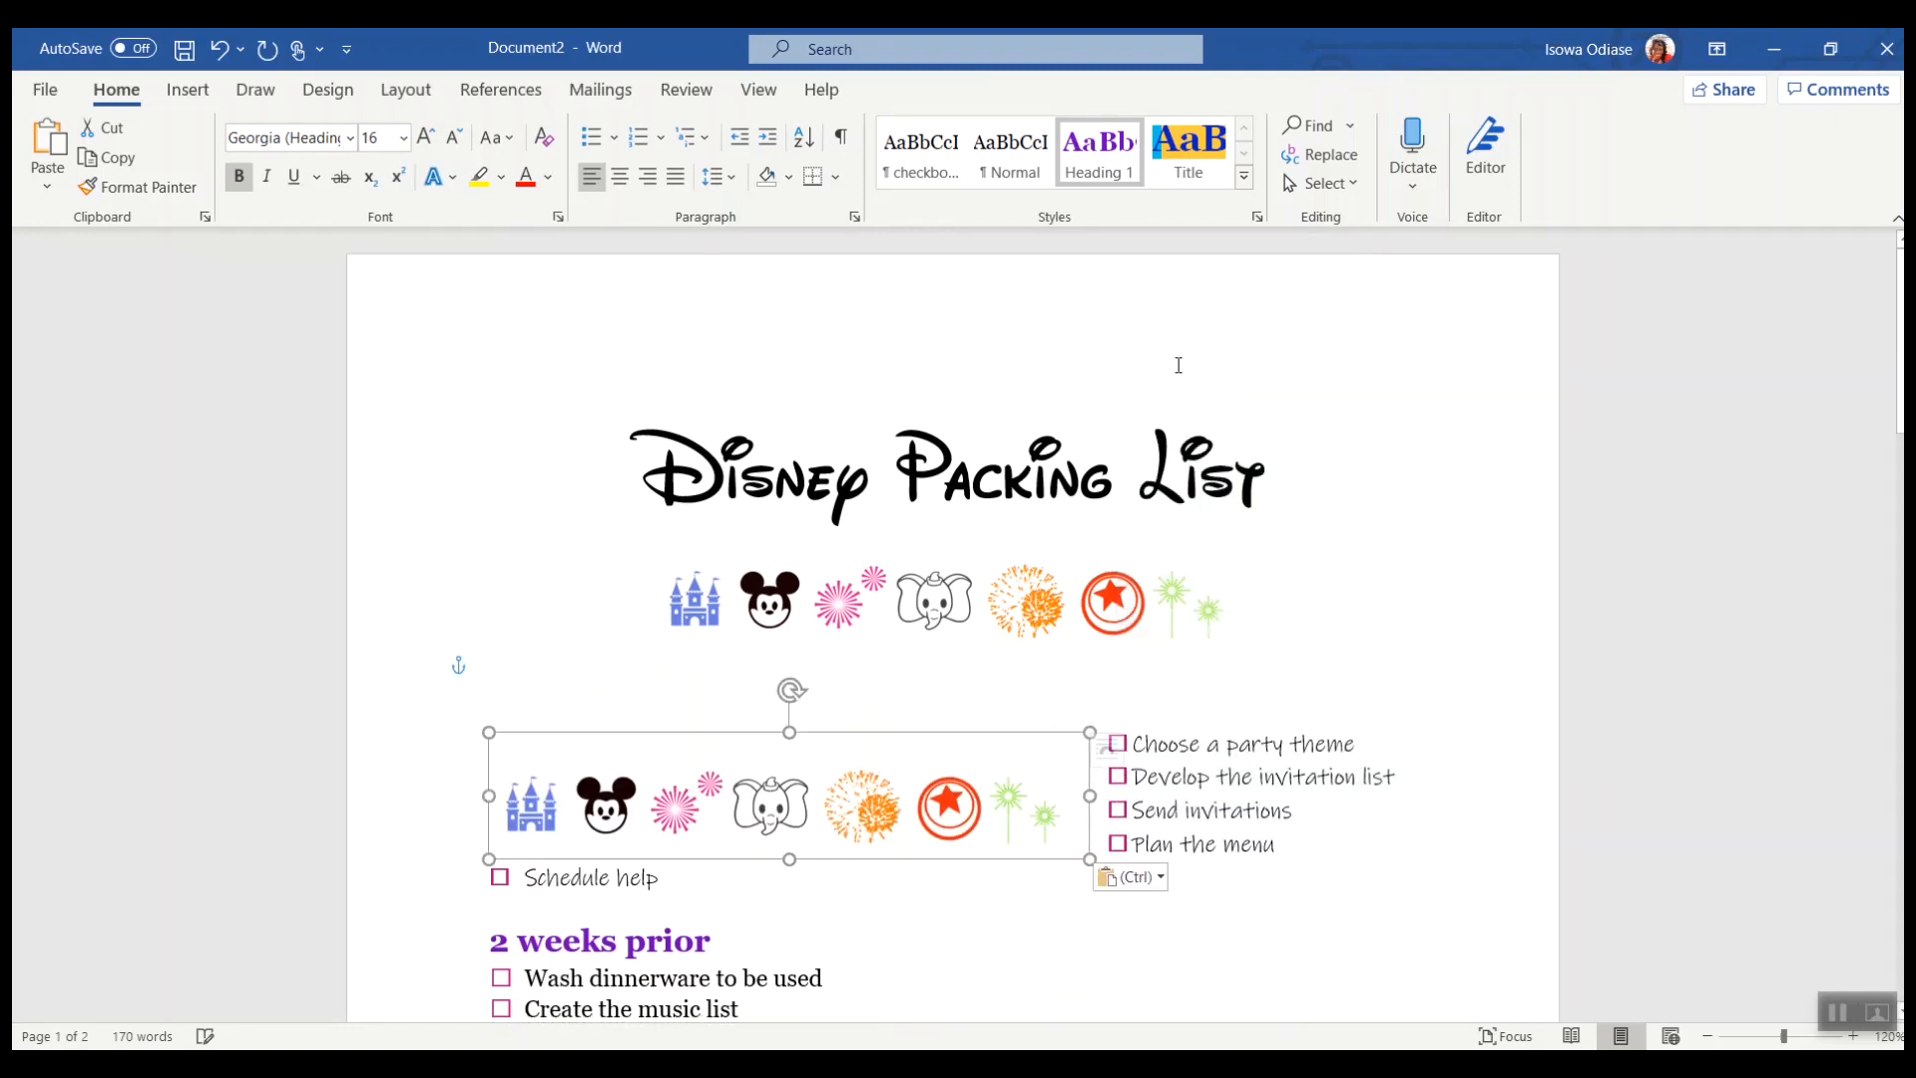
drag(955, 799, 1391, 794)
Step: Rotate the copied icon strip to vertical and move it into the right margin
scroll(1098, 698, down, 3)
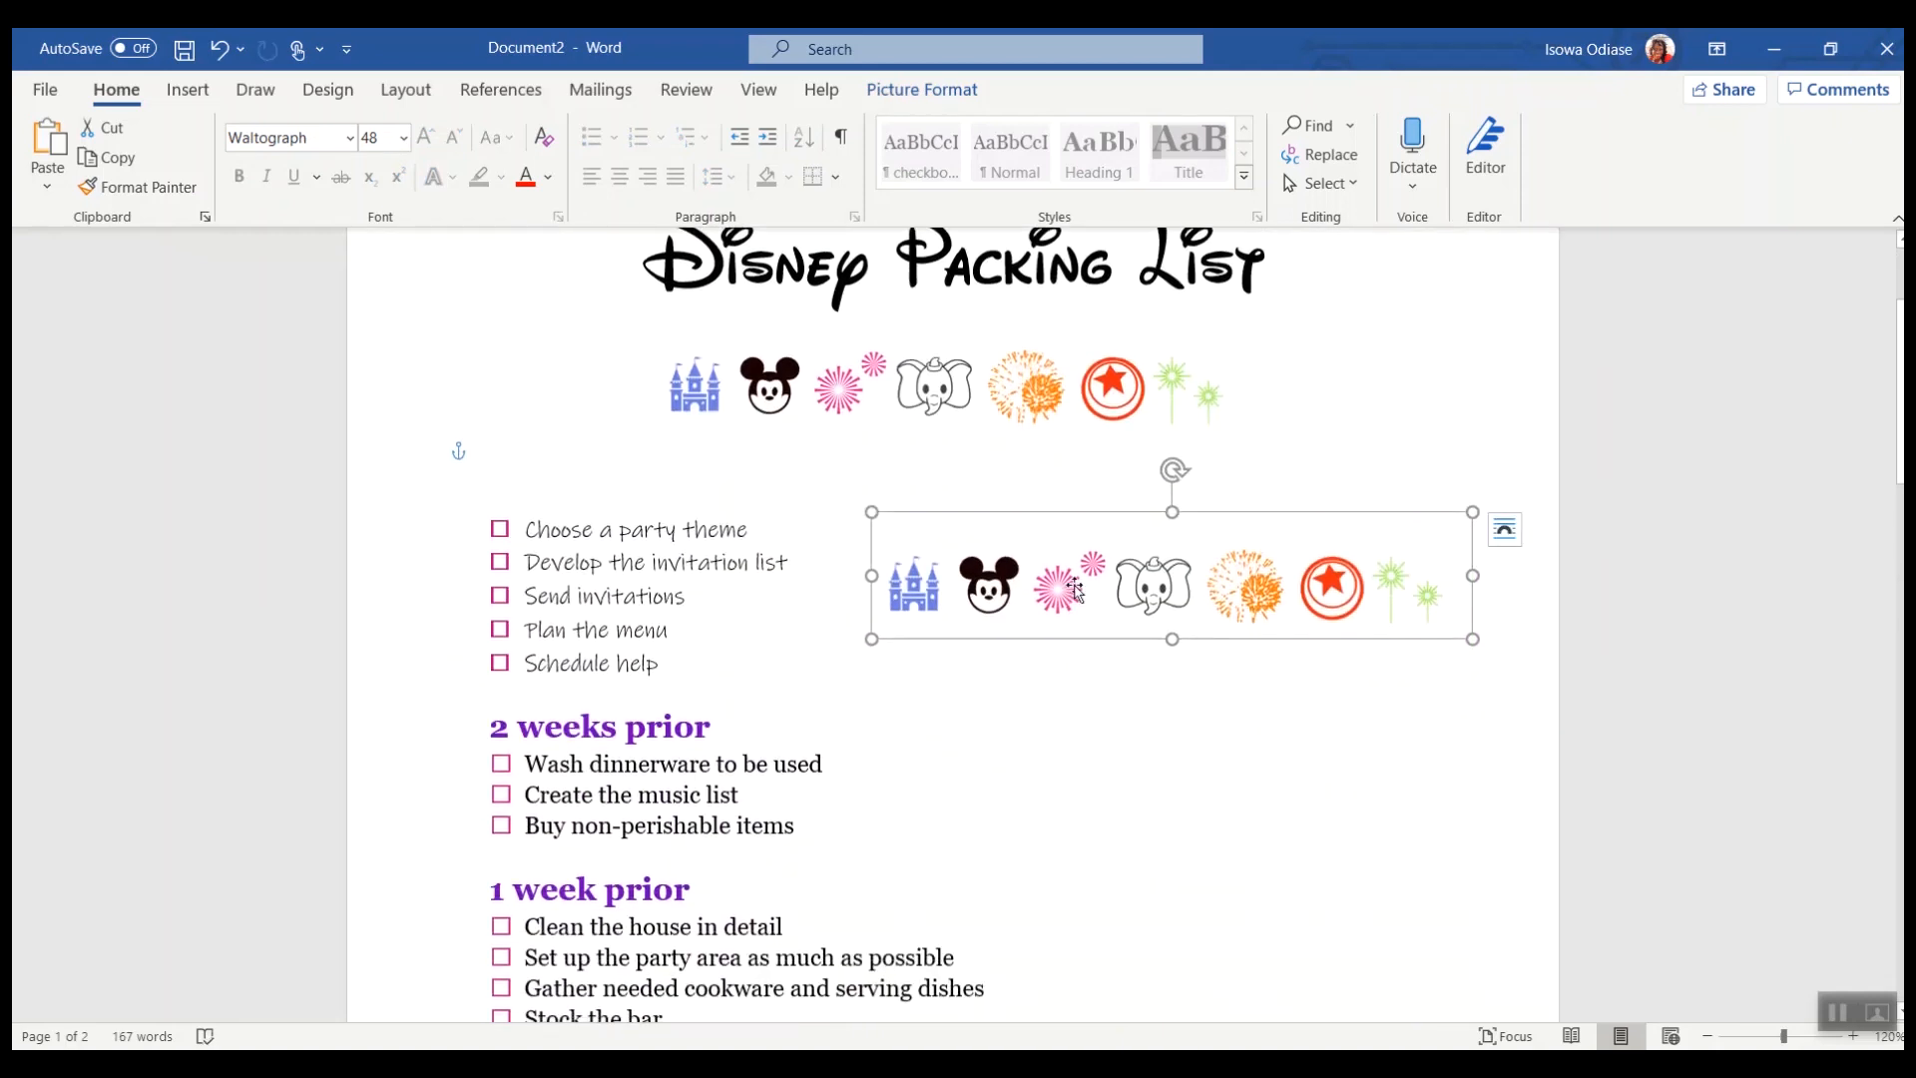
drag(1176, 469, 1390, 568)
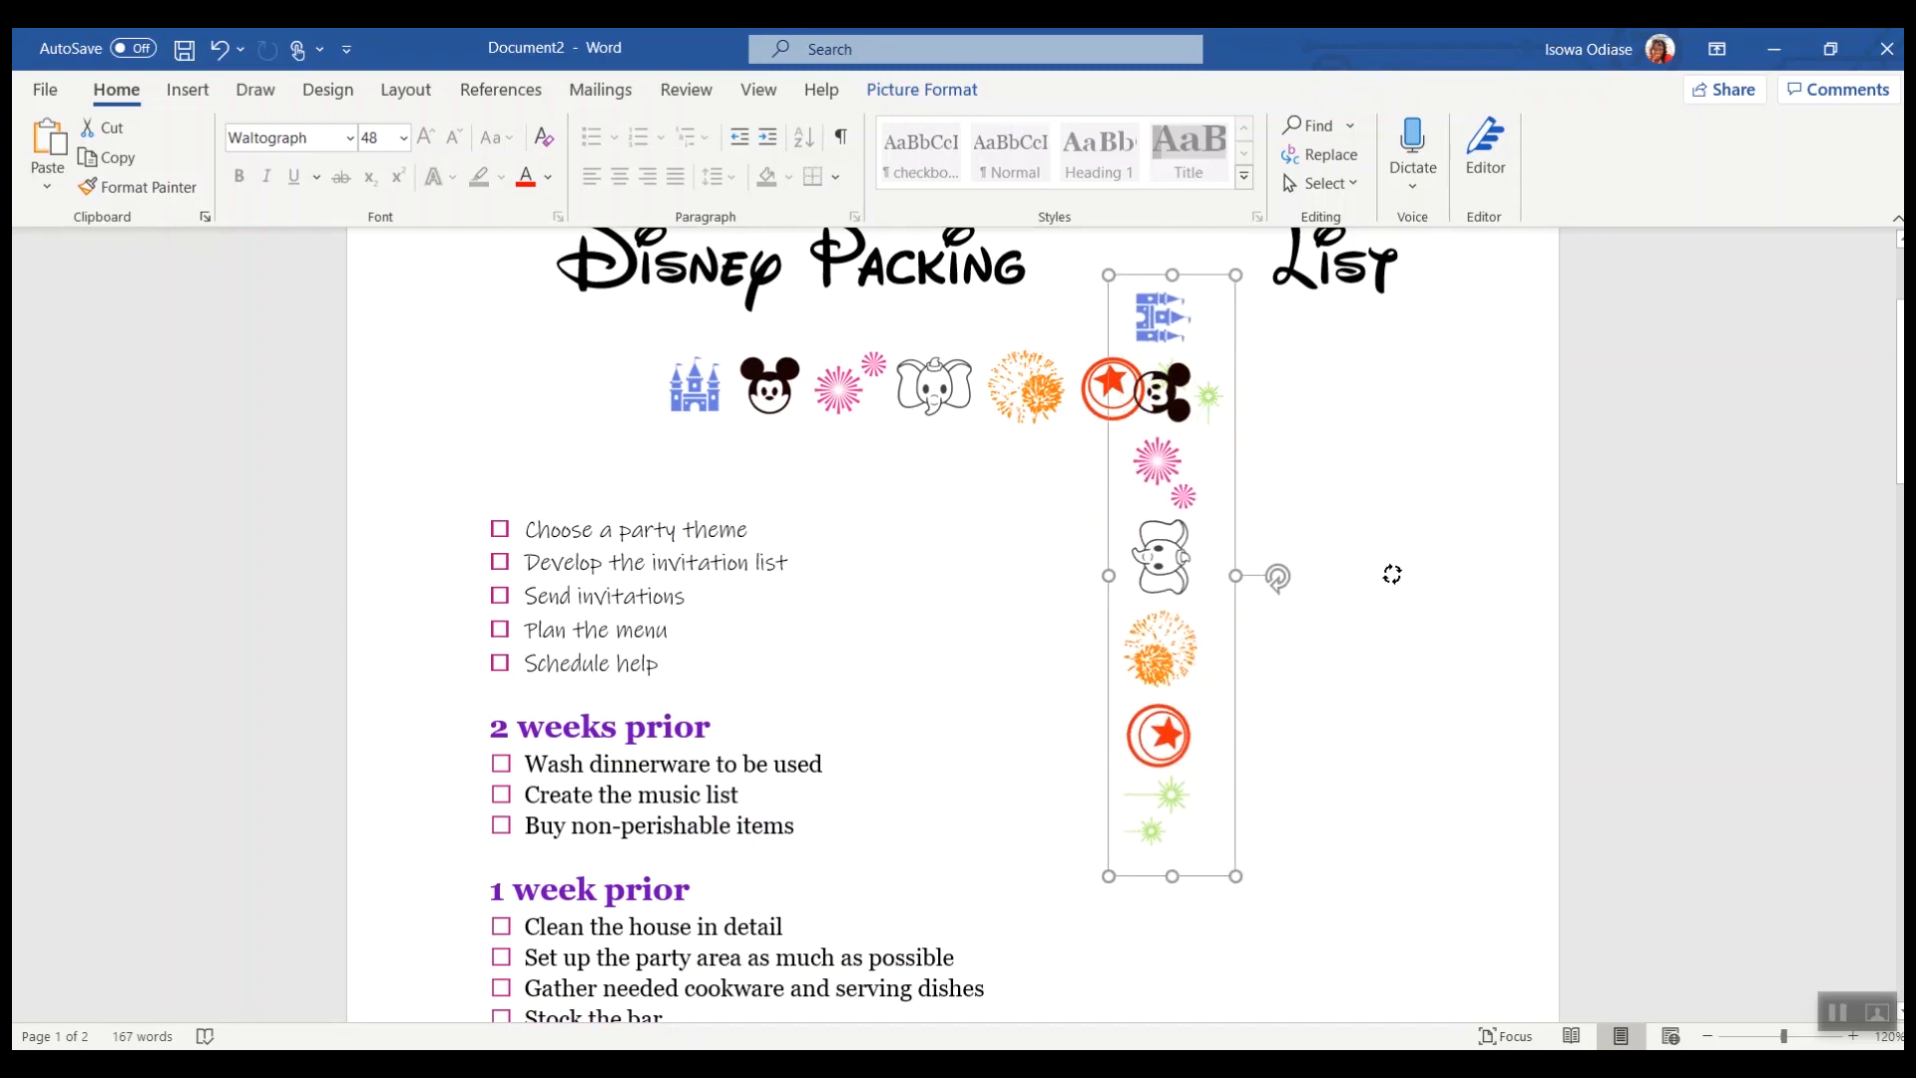
drag(1168, 605, 1425, 740)
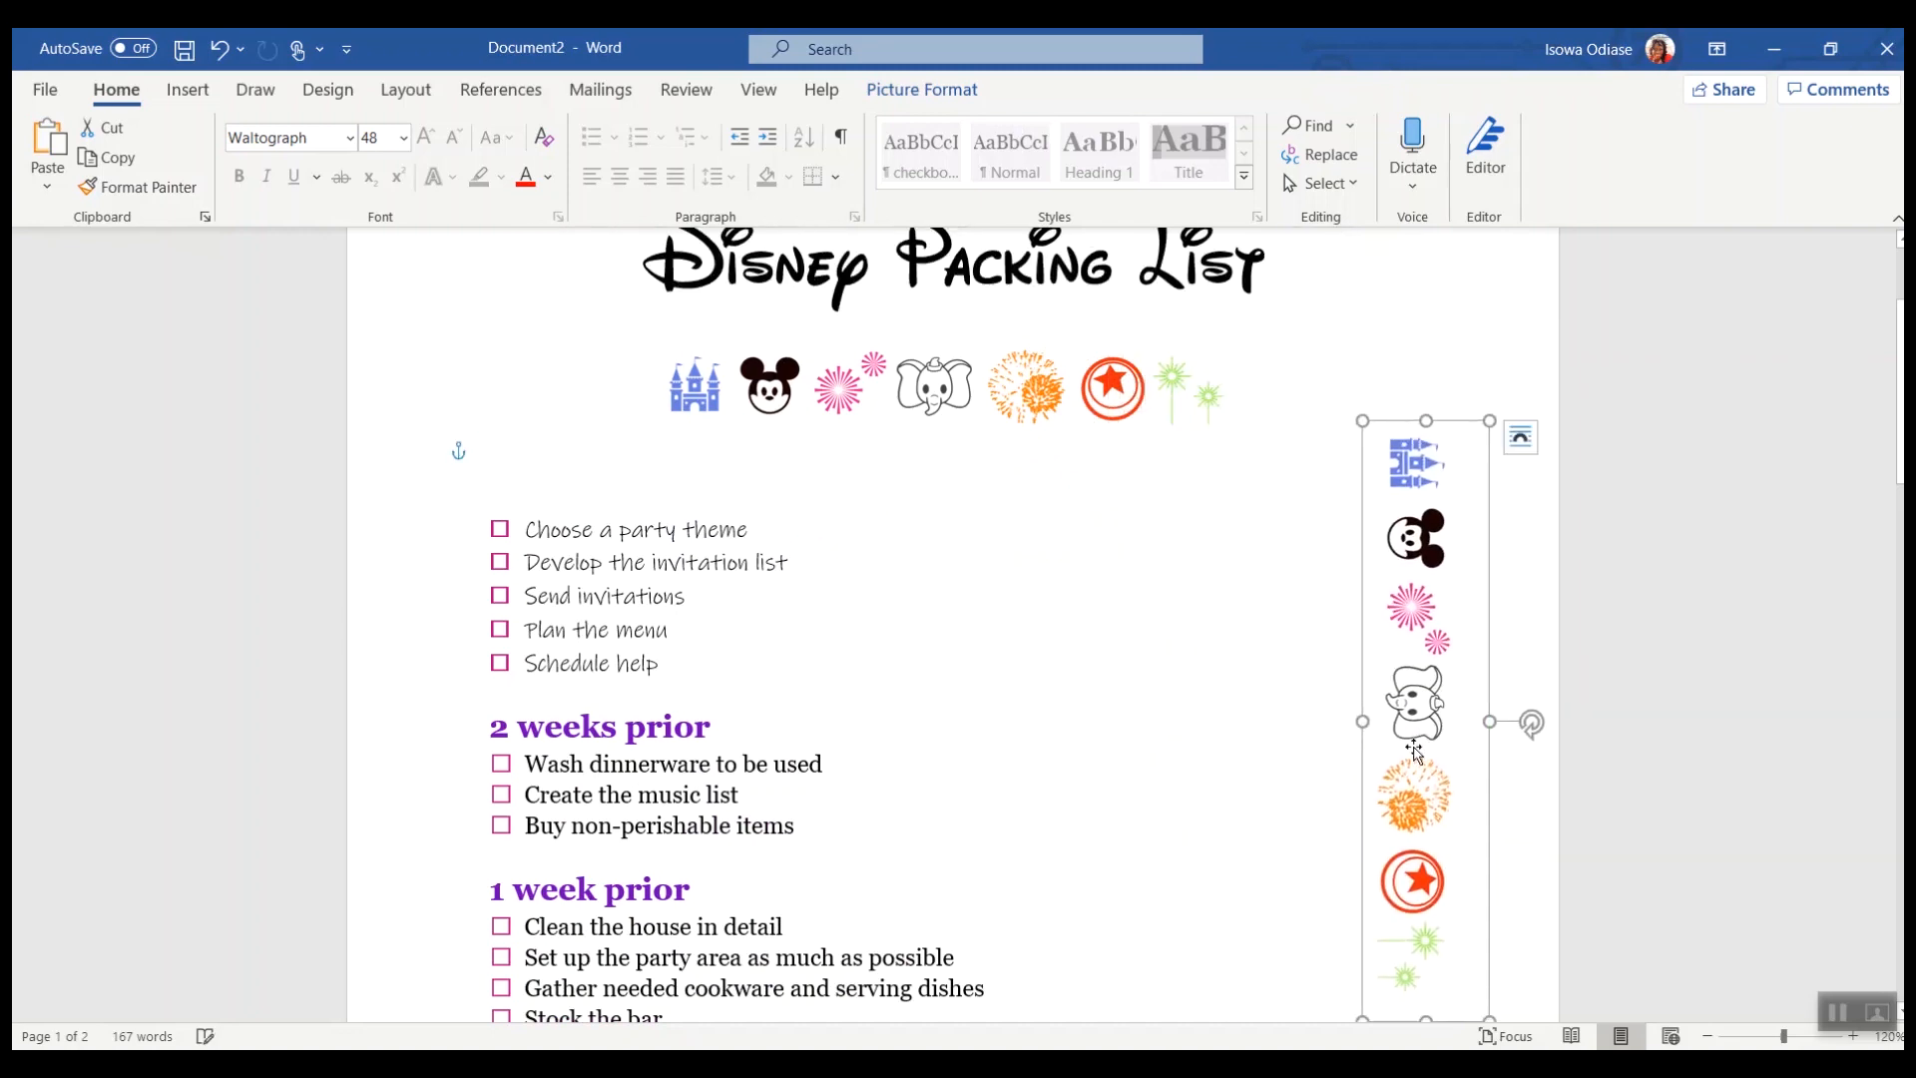
Step: Paste another vertical icon strip further down the right margin
scroll(1189, 668, down, 5)
key(ctrl+v)
scroll(1108, 625, down, 3)
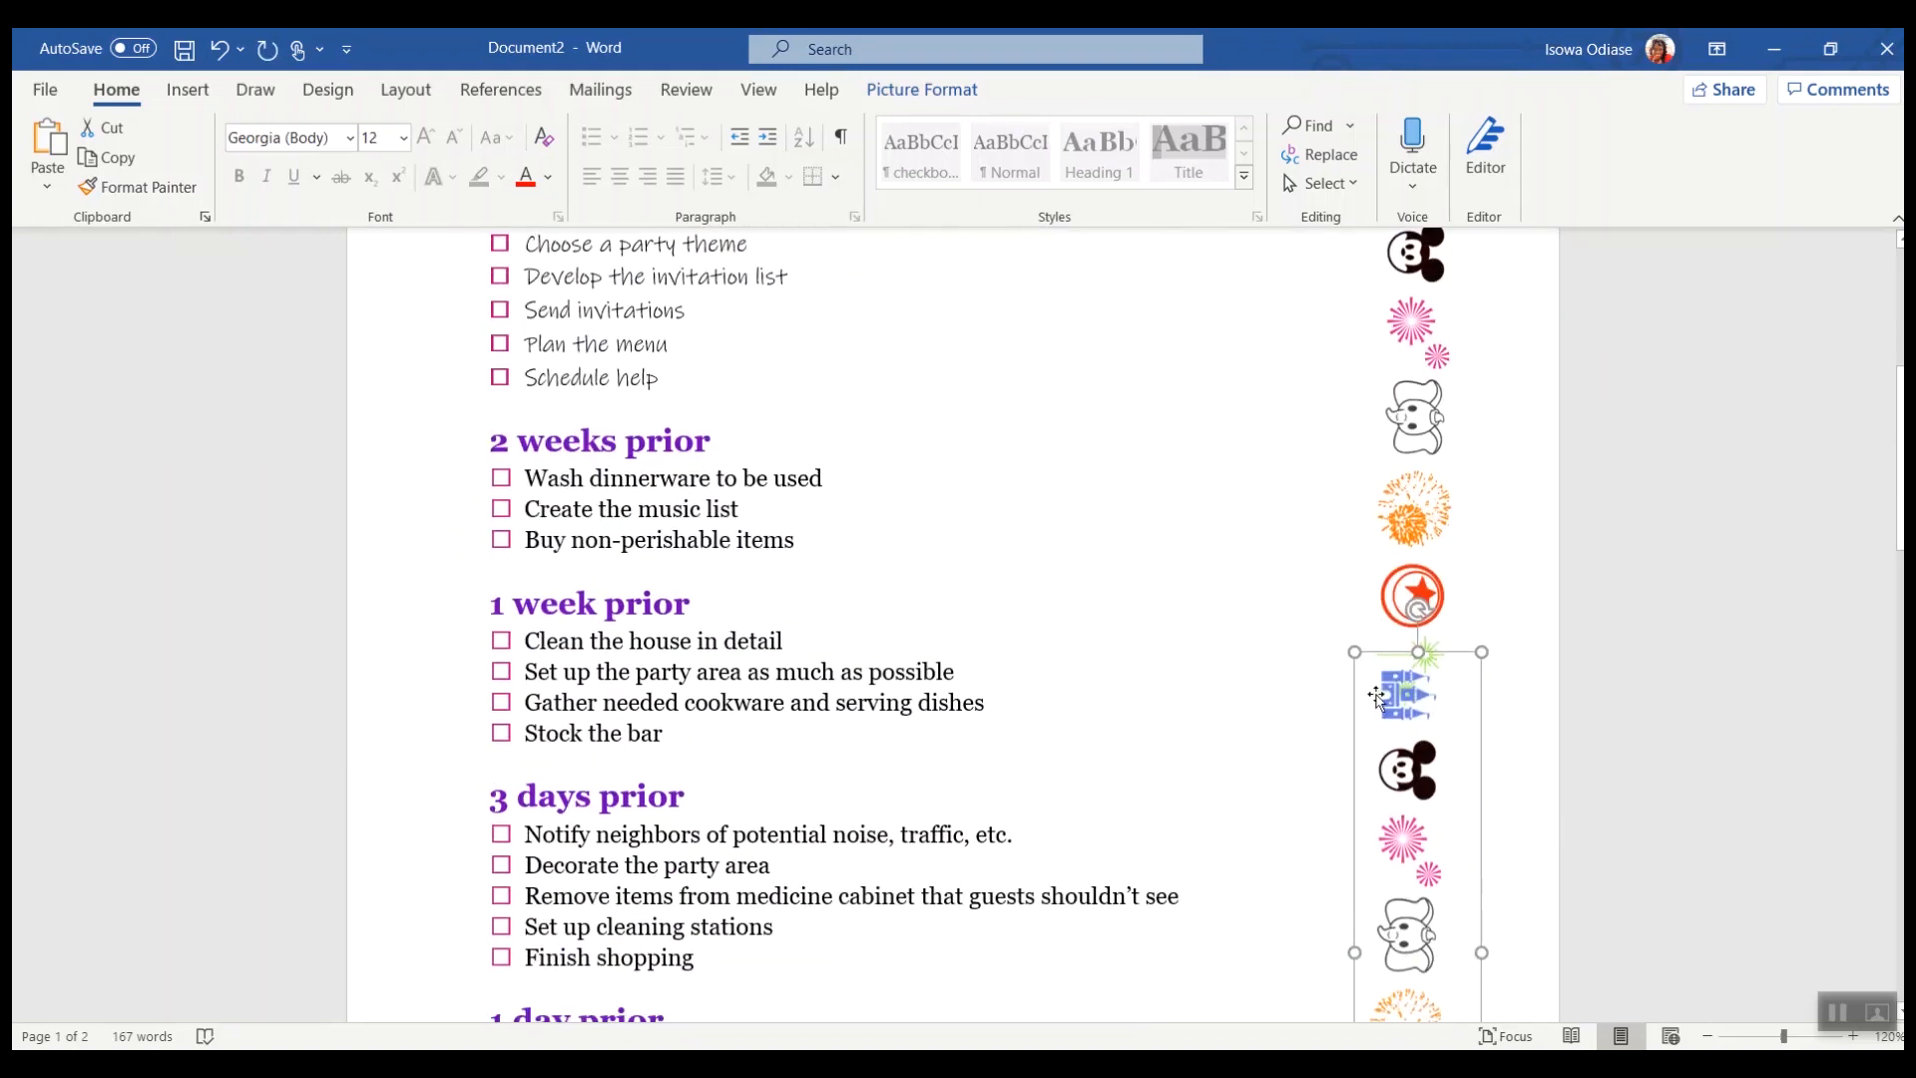
Step: Resize the lower vertical icon strip and move it down to line up under the upper strip in the right margin
drag(1434, 708, 1430, 709)
scroll(1210, 632, down, 9)
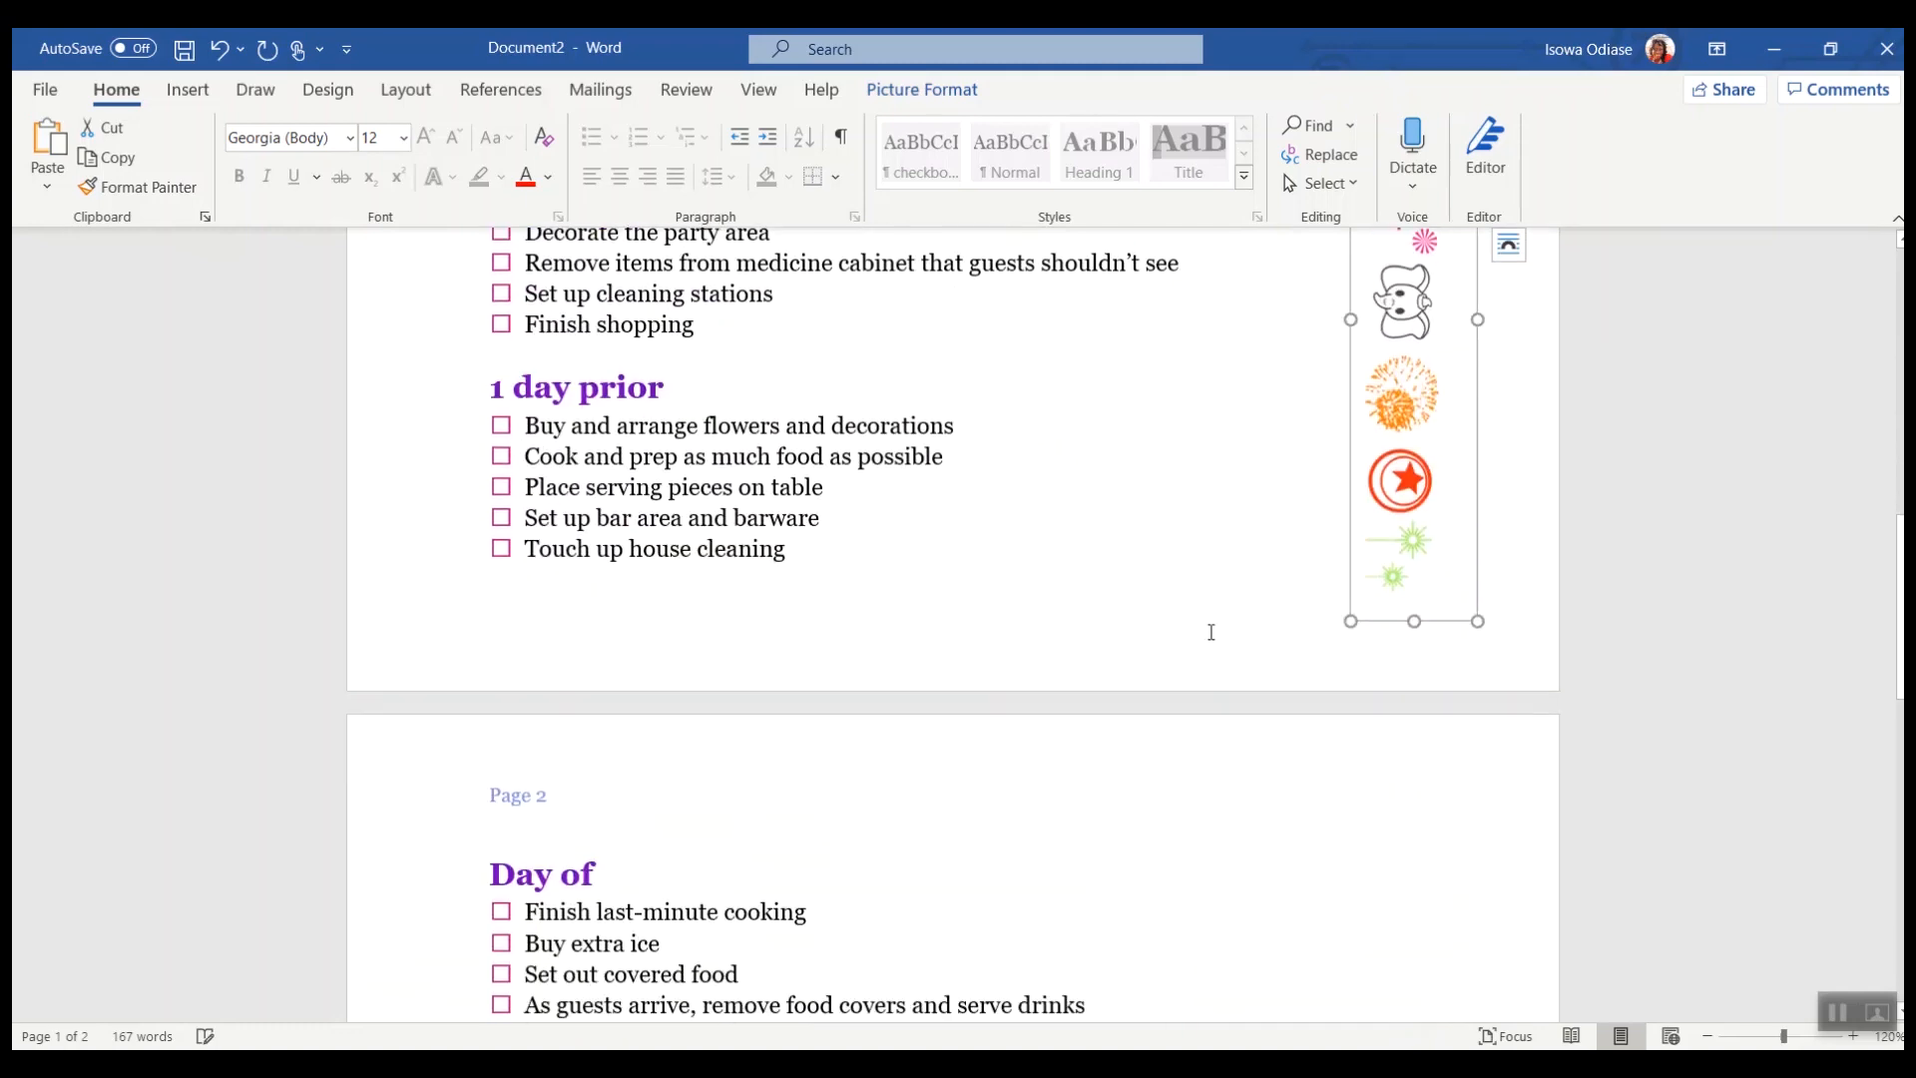
drag(1474, 618, 1462, 552)
scroll(1262, 406, up, 7)
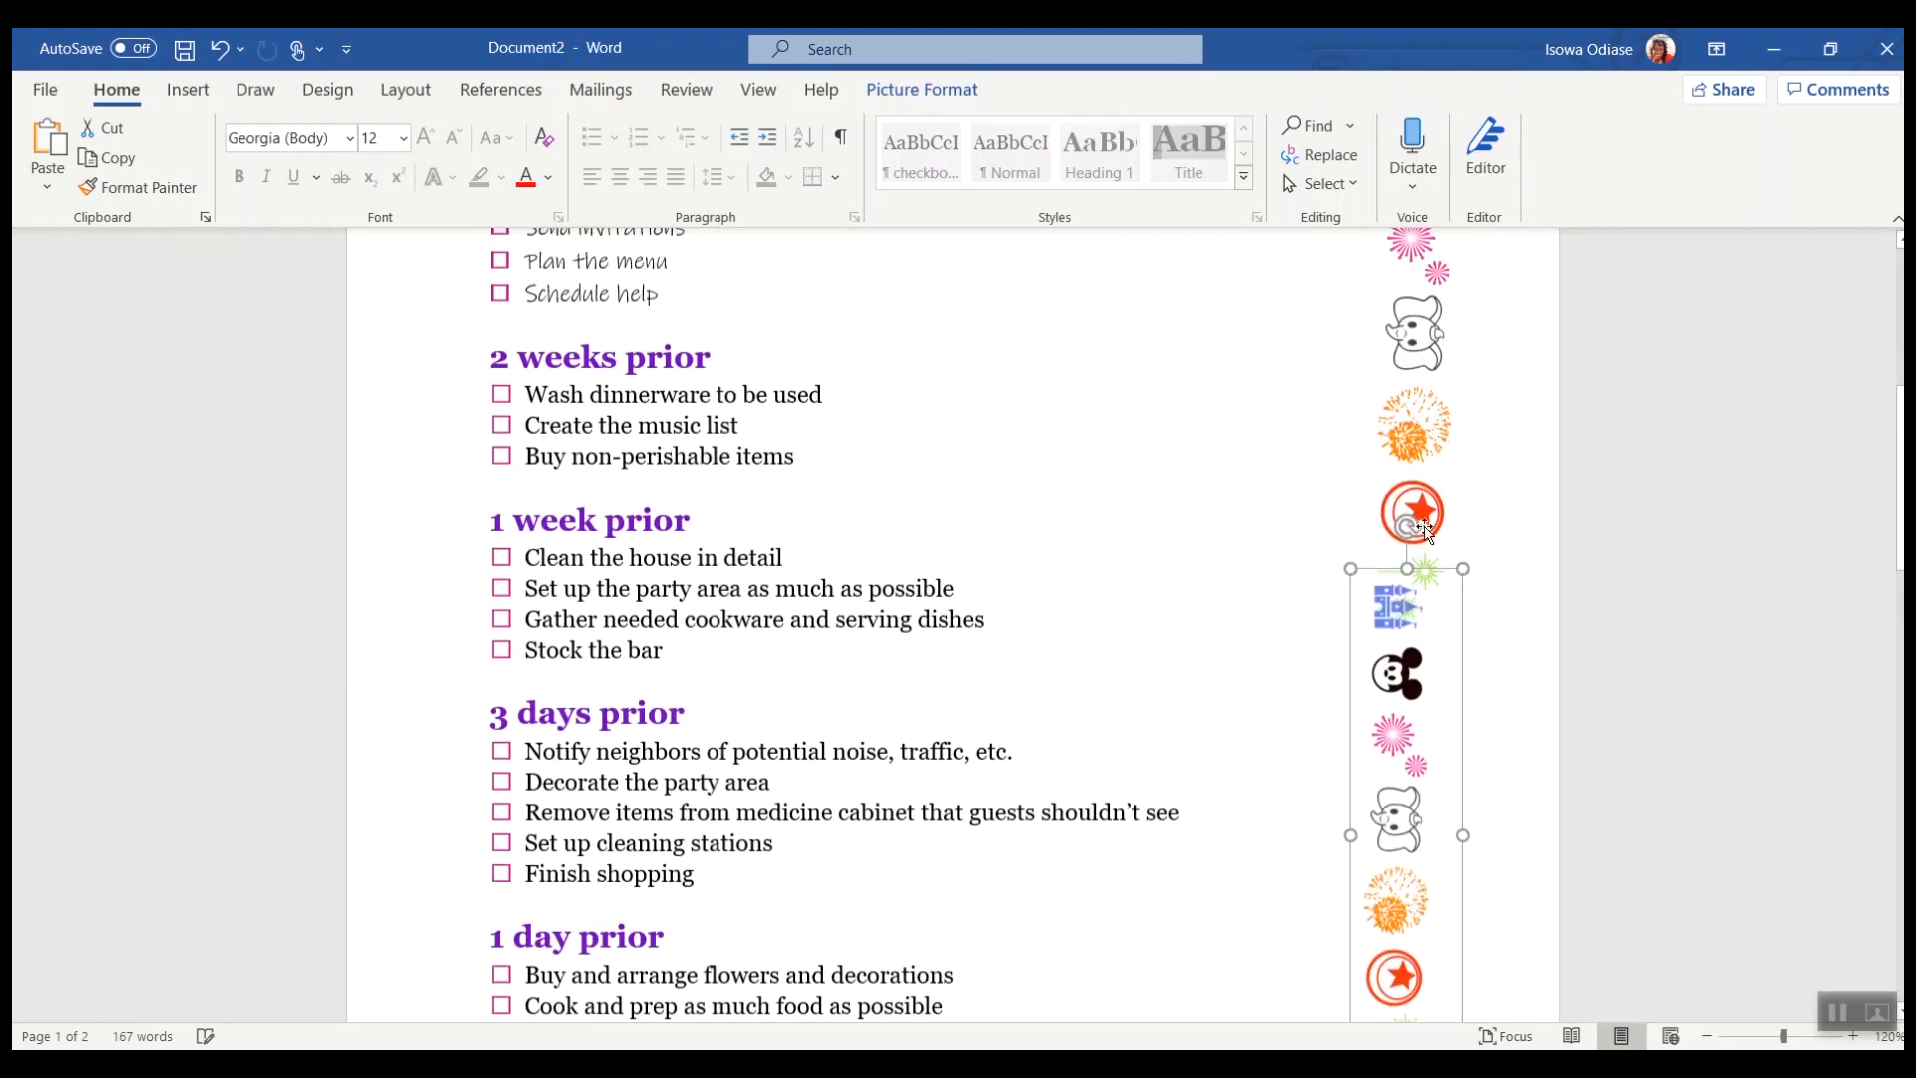
drag(1417, 736, 1440, 806)
scroll(1214, 650, down, 10)
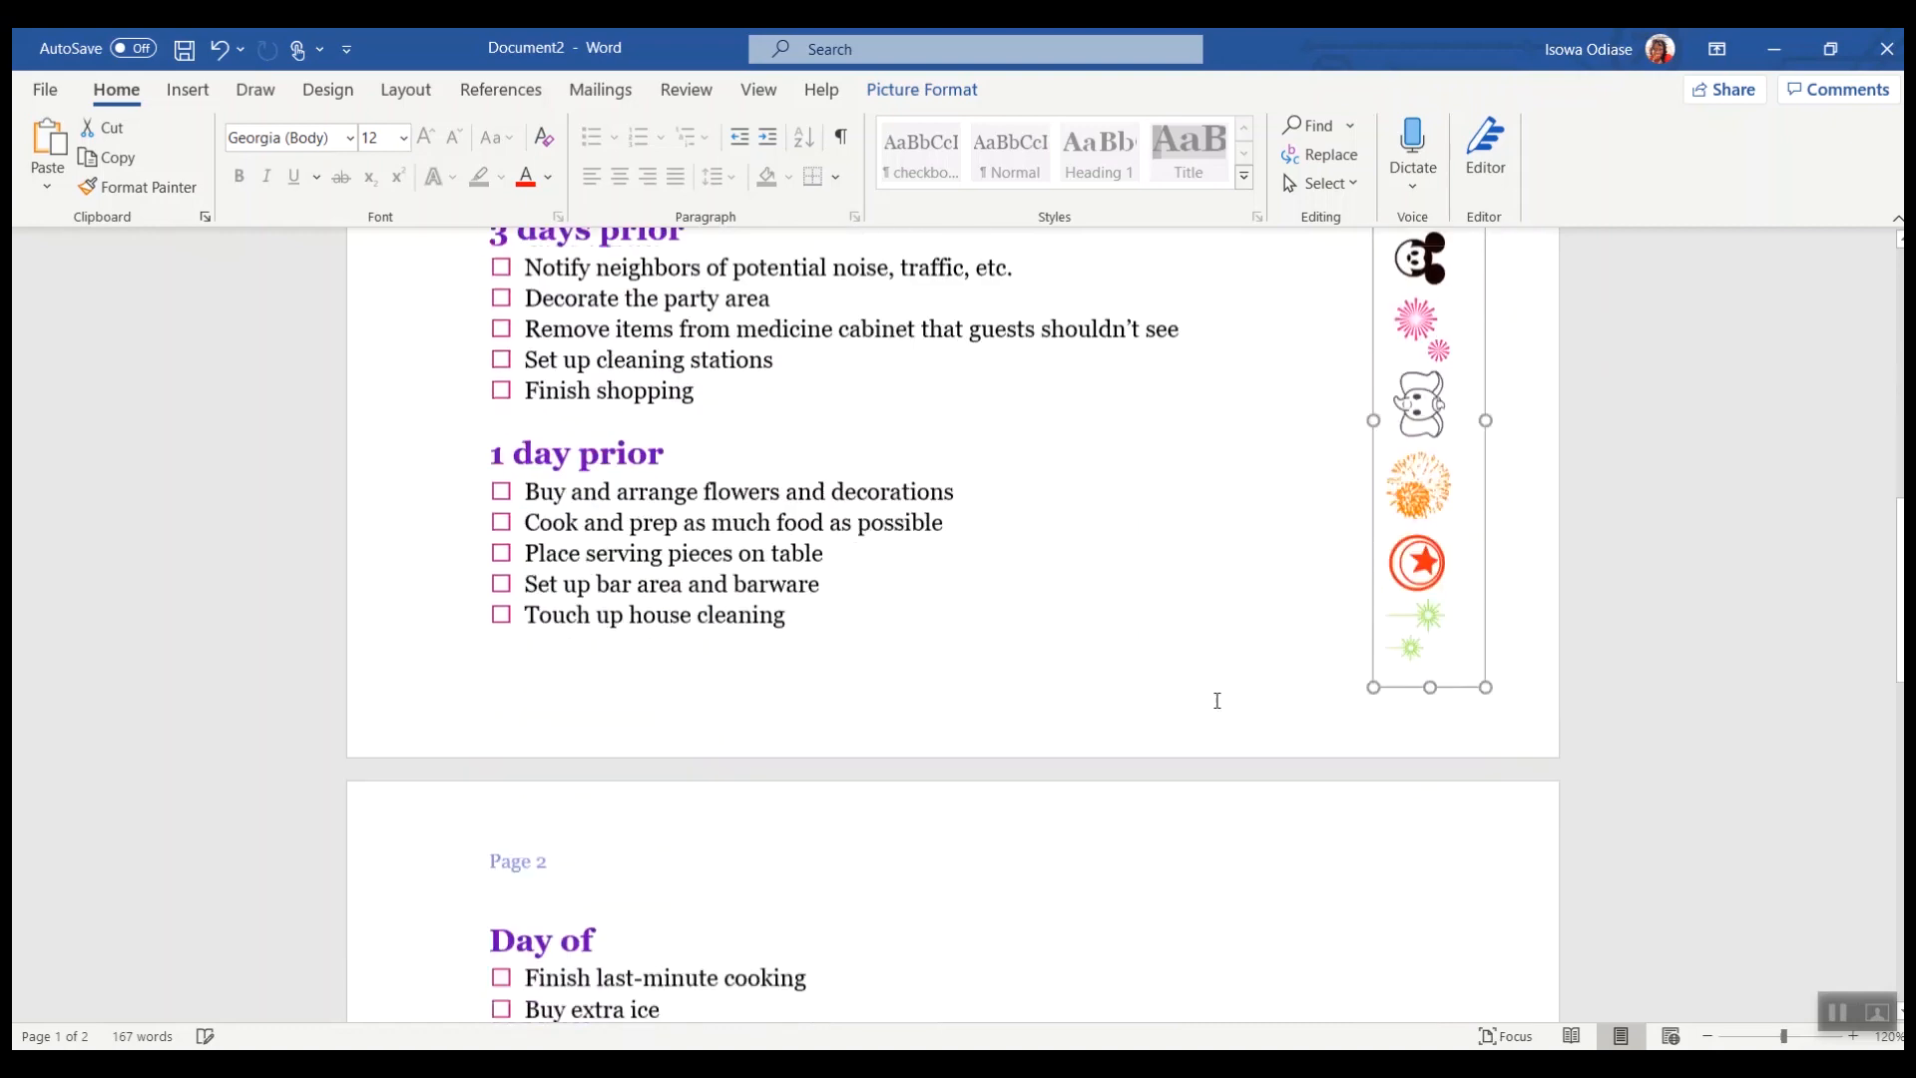
Step: Switch to the finished Disney Packing Checklist and examine its header logo and page layout
scroll(1297, 652, up, 12)
scroll(1297, 652, up, 1)
click(1297, 652)
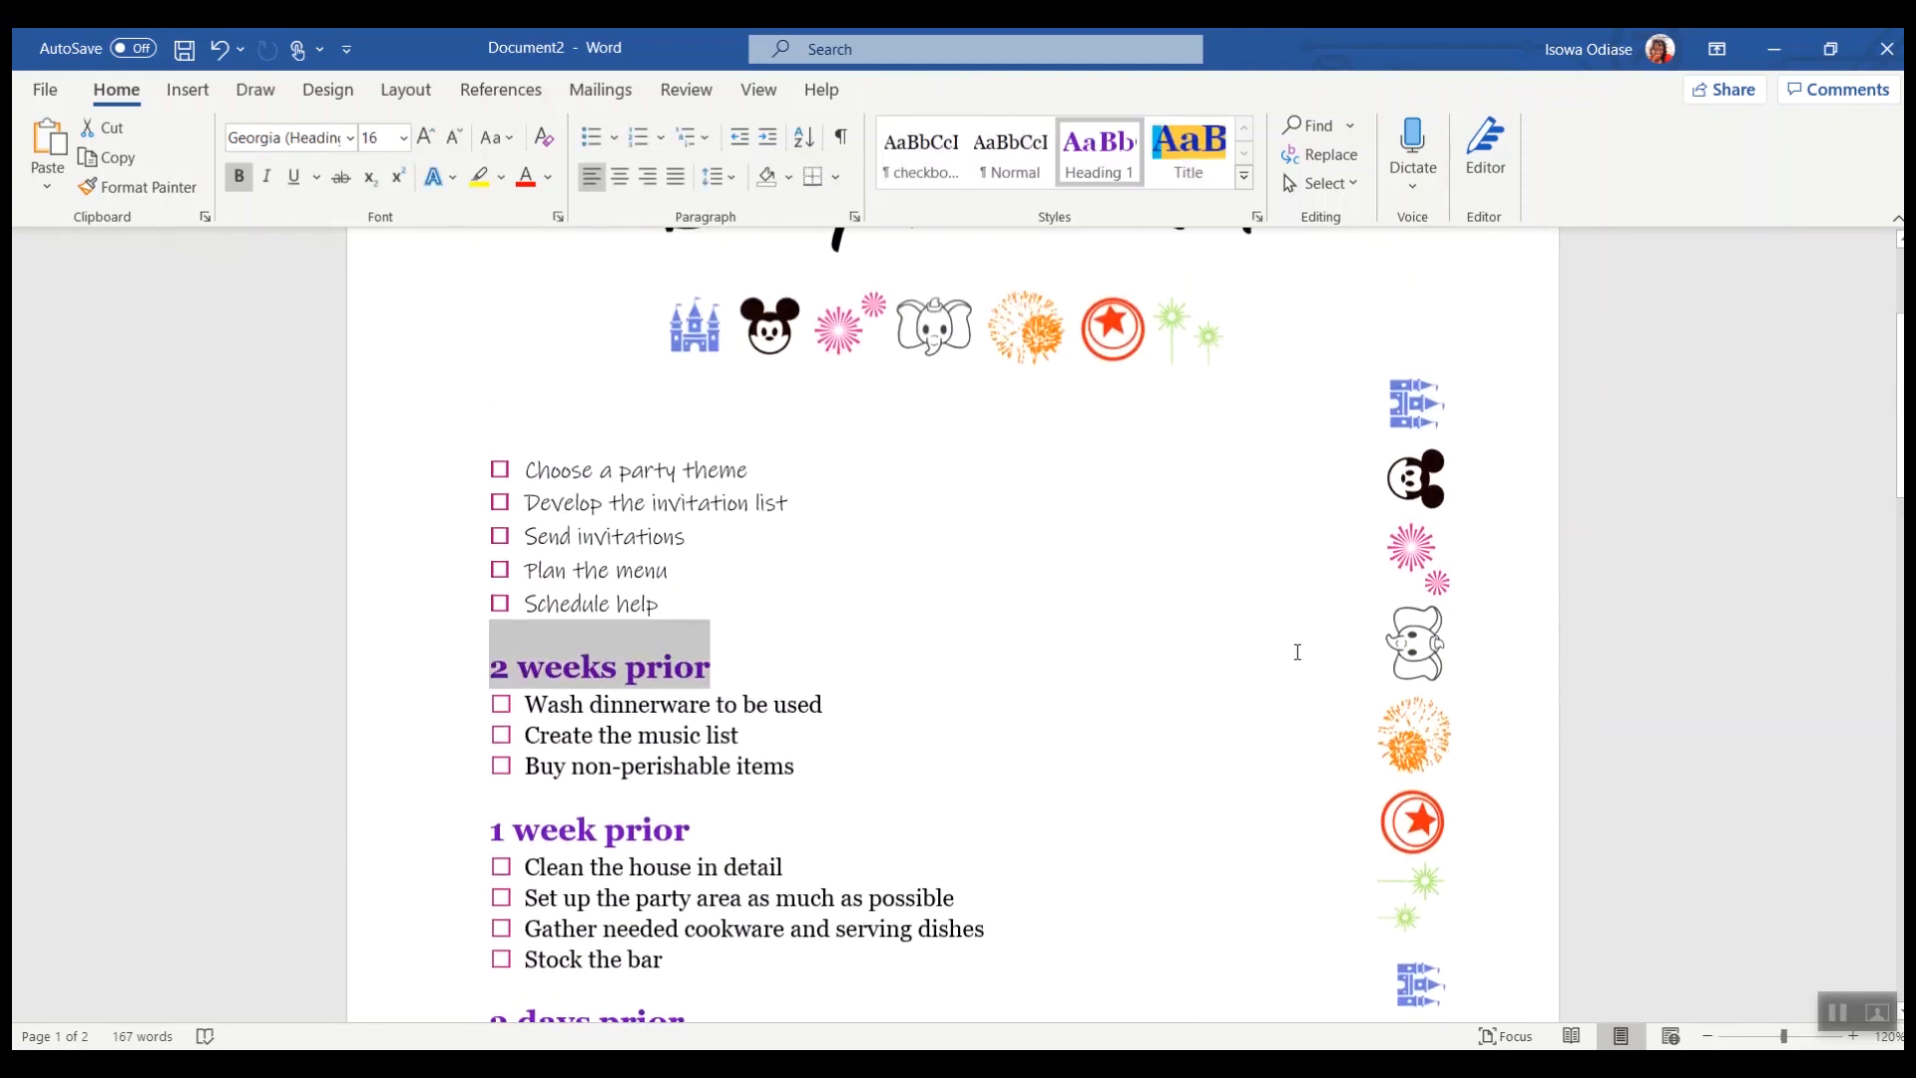
scroll(1297, 652, up, 4)
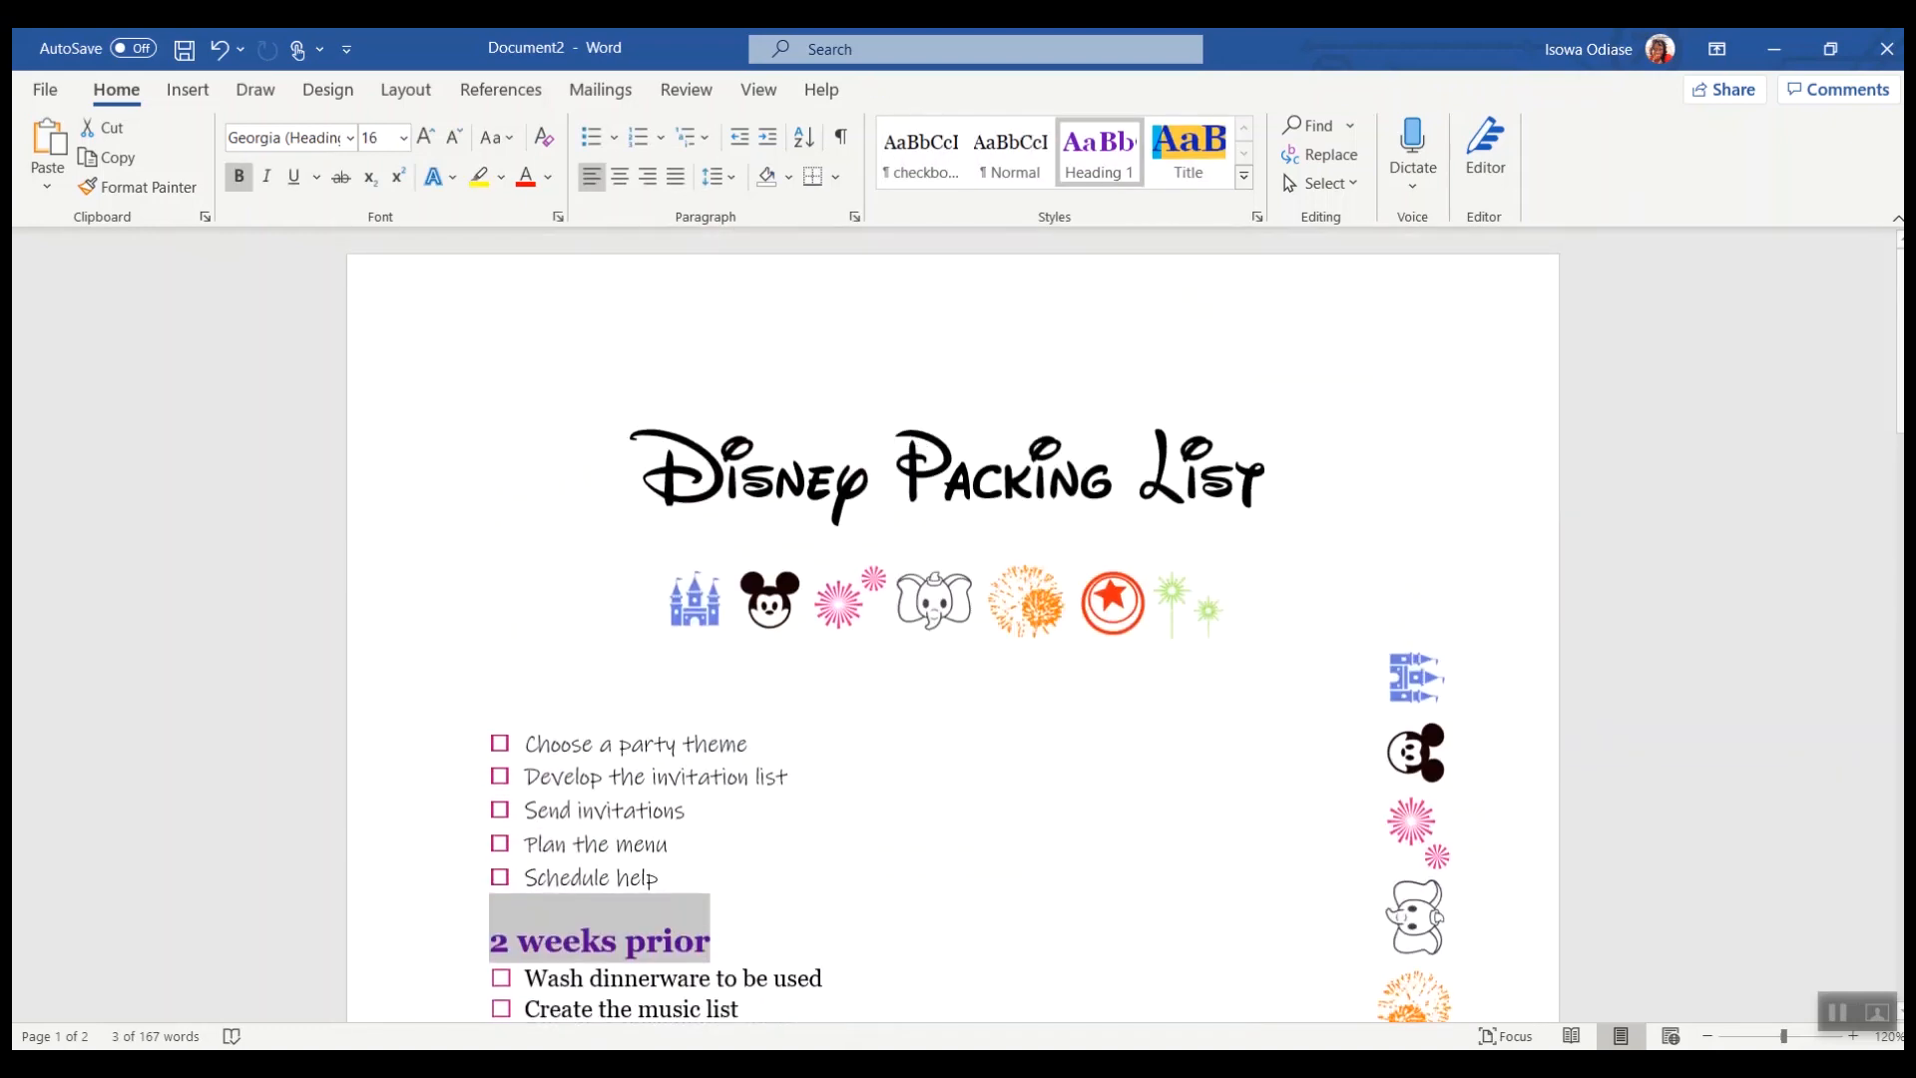
mouse_move(962, 1064)
click(826, 958)
scroll(882, 503, up, 3)
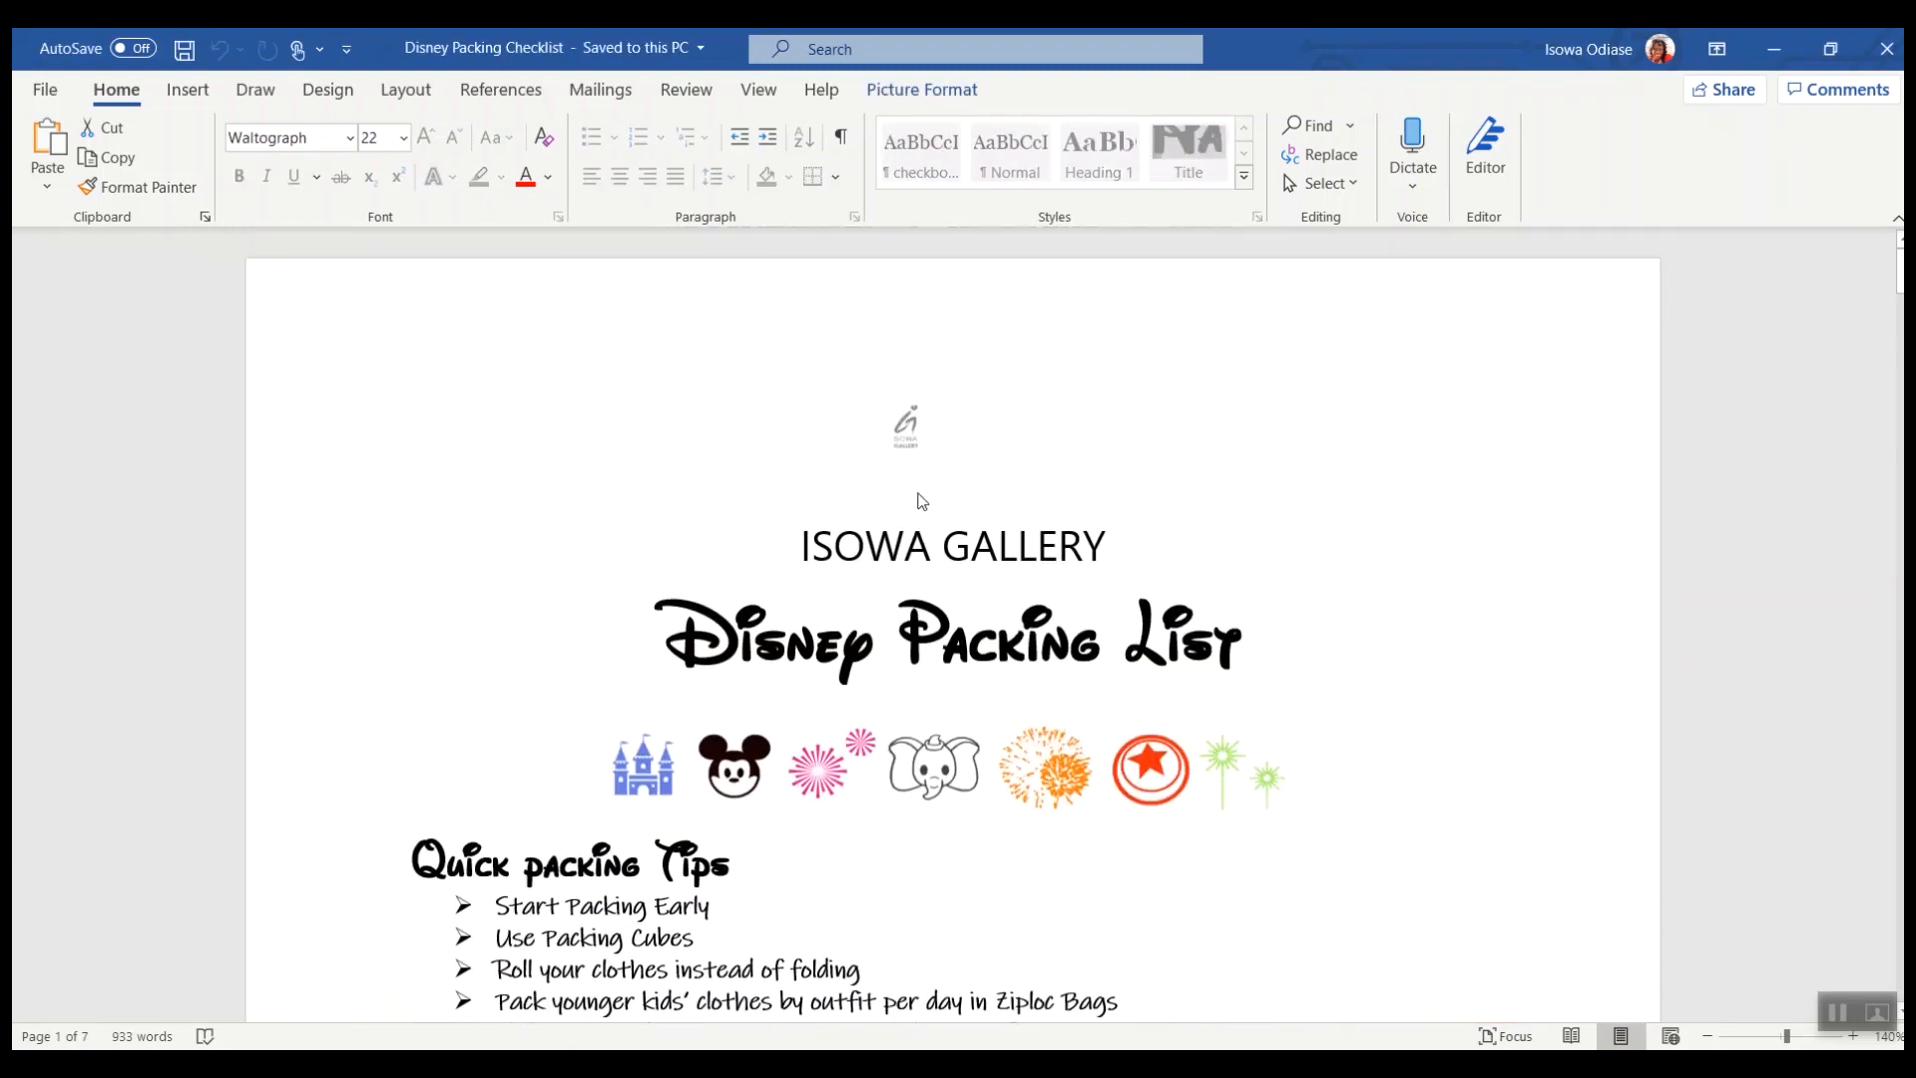
double_click(941, 436)
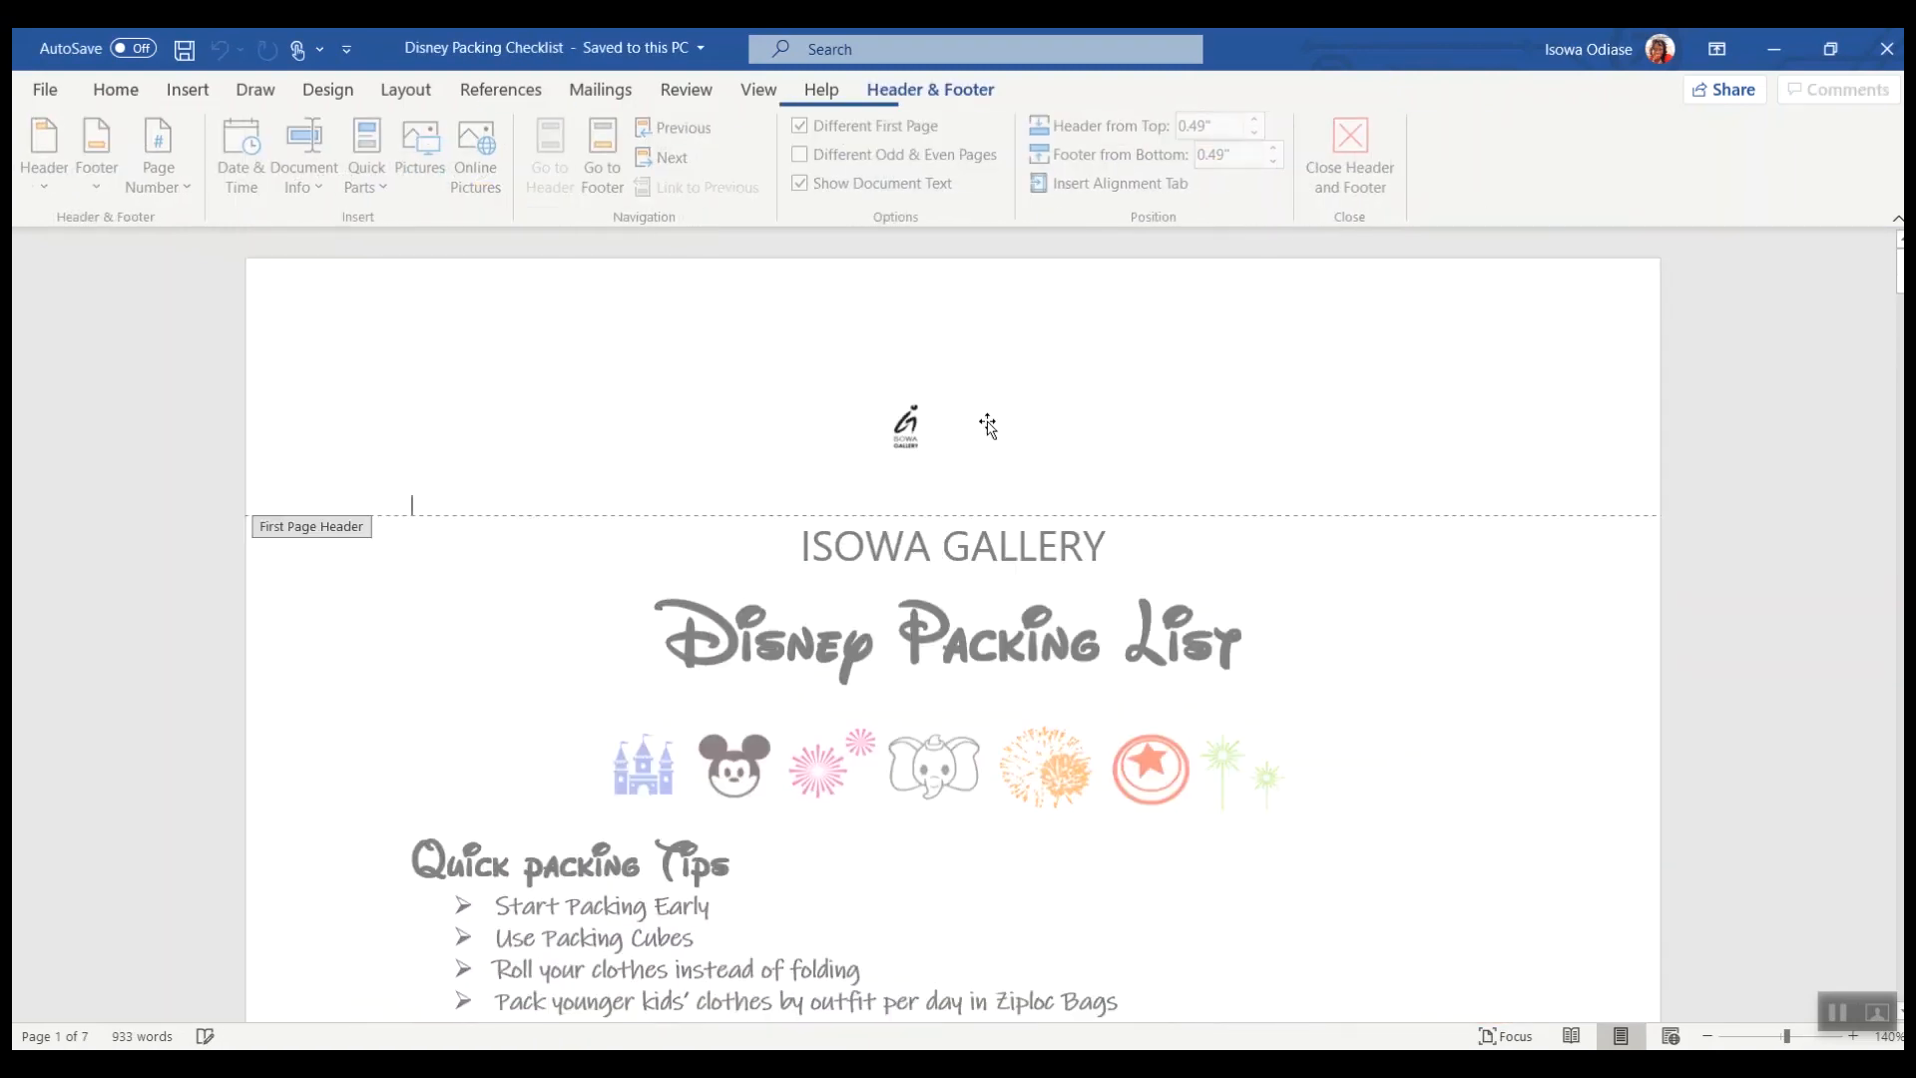
double_click(1310, 661)
scroll(1297, 663, down, 10)
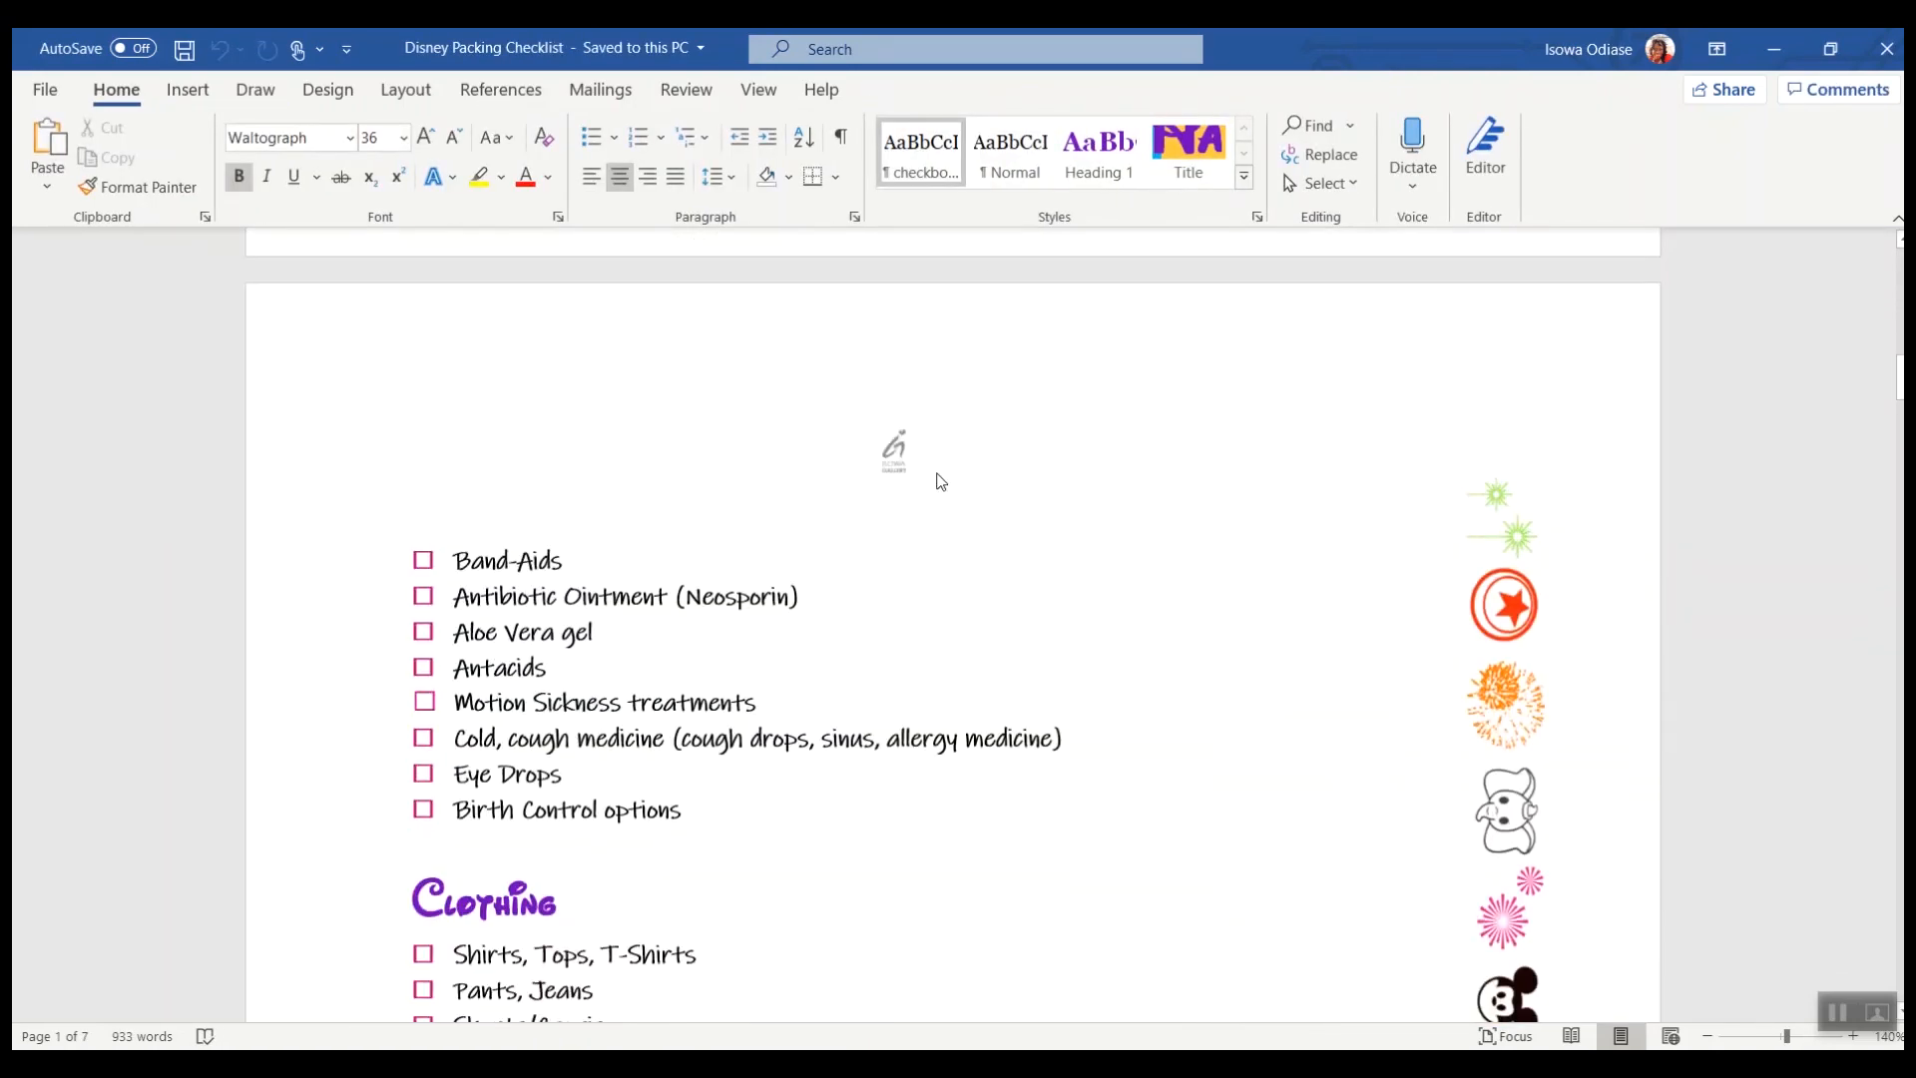
scroll(941, 482, up, 3)
scroll(1004, 637, down, 14)
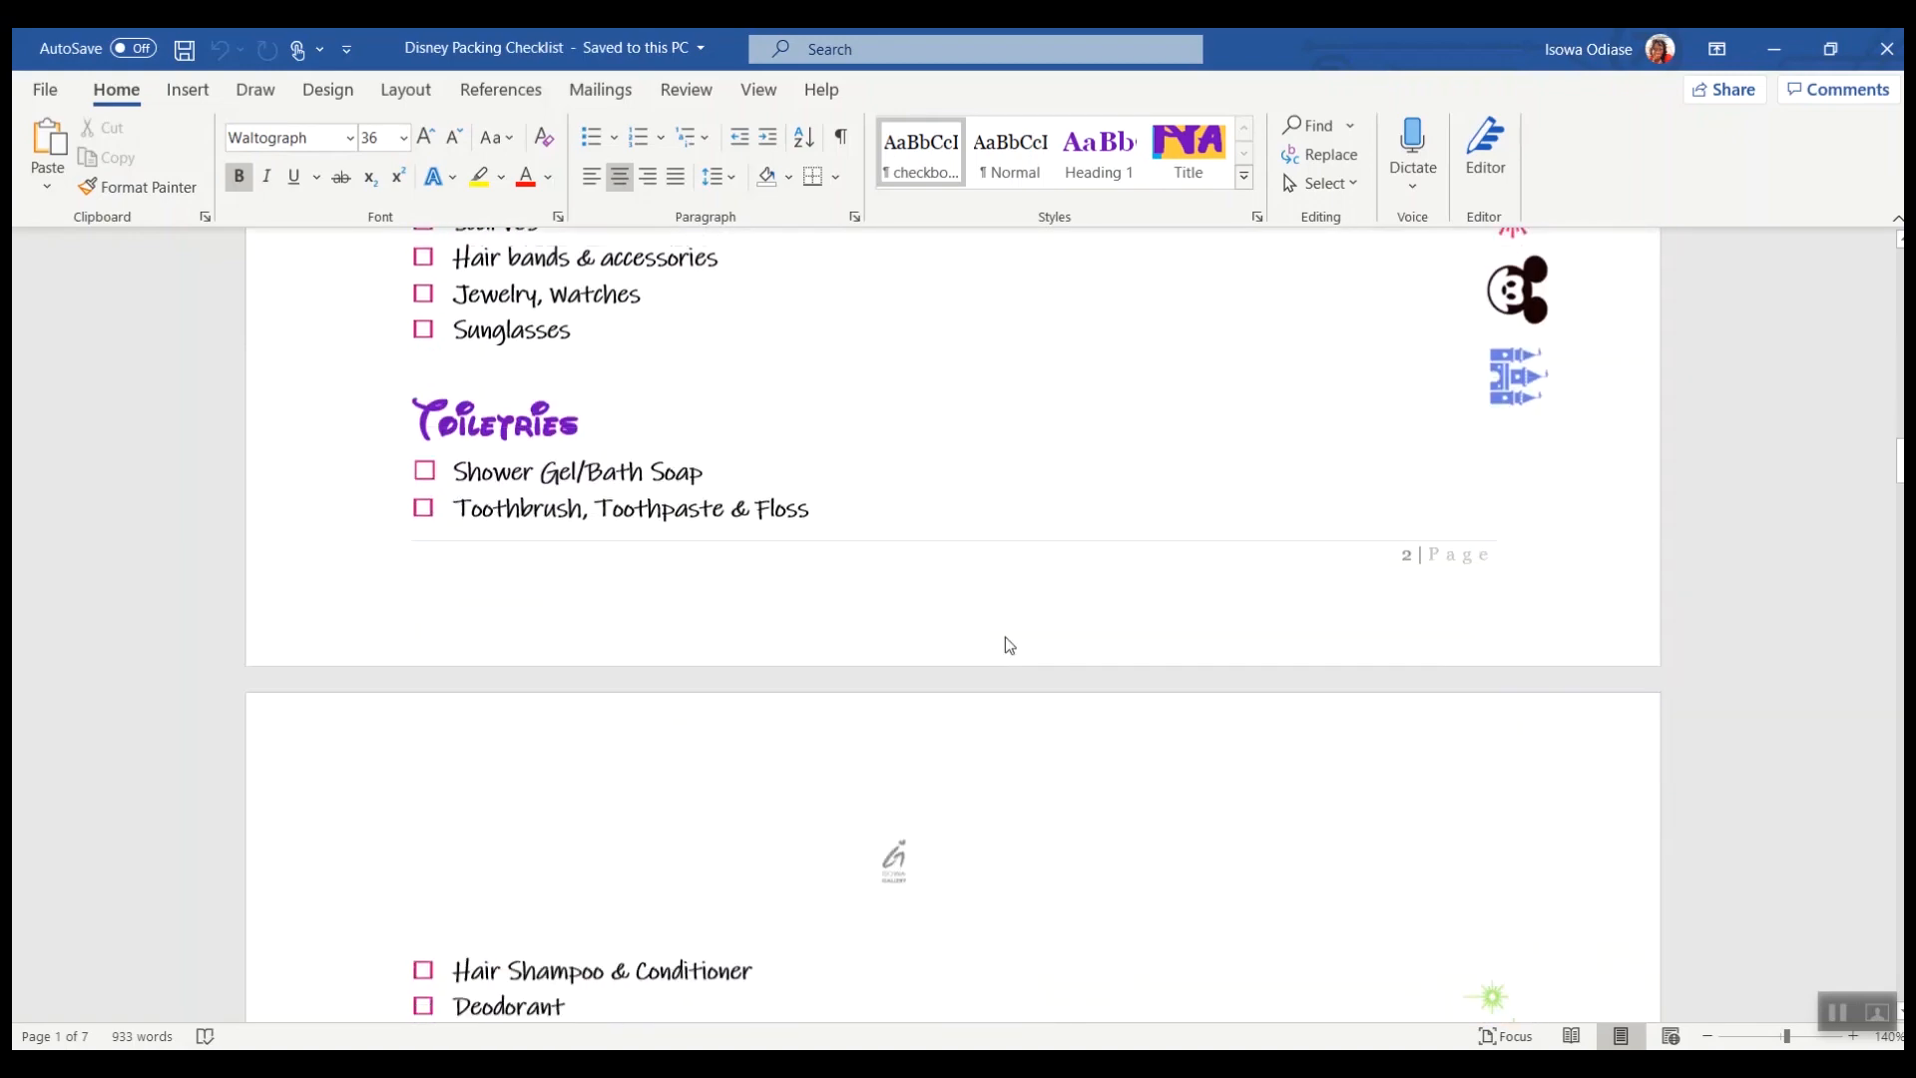
scroll(1008, 644, down, 3)
scroll(1373, 559, up, 20)
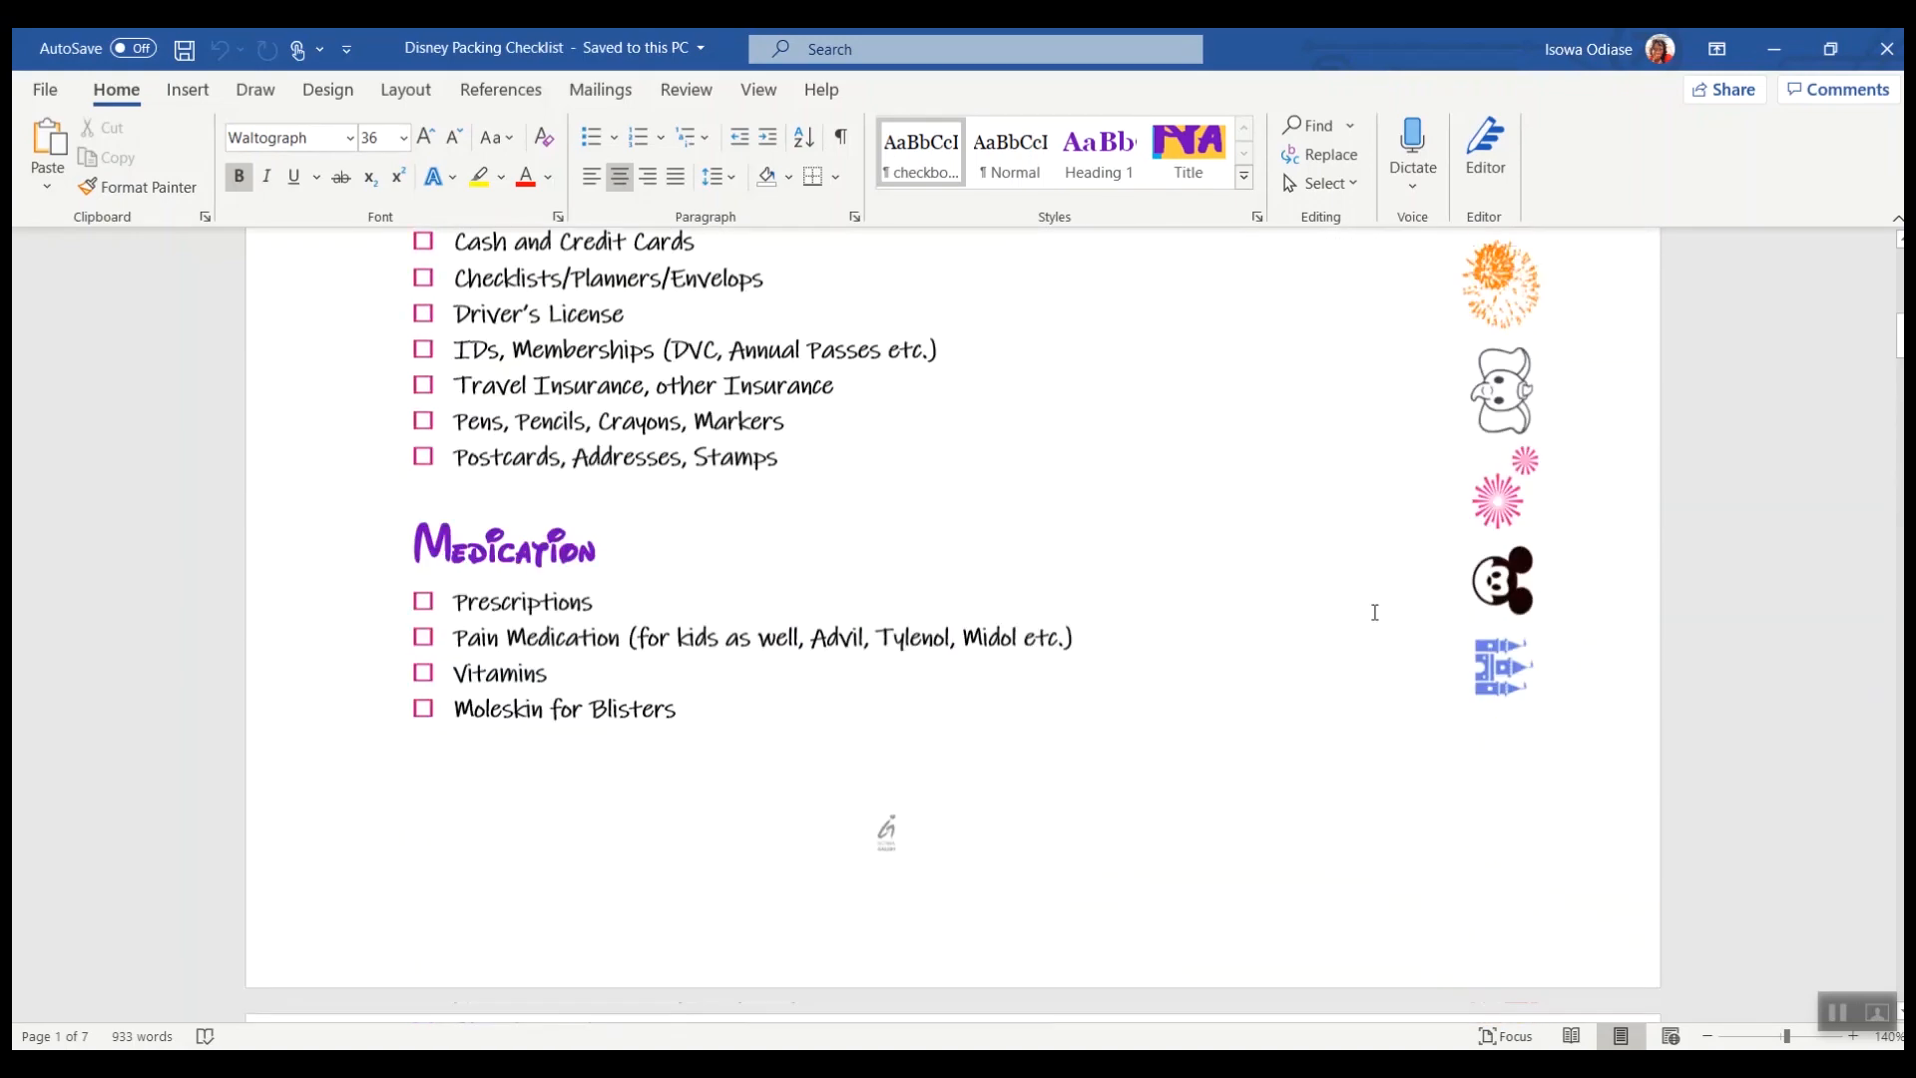
click(1074, 980)
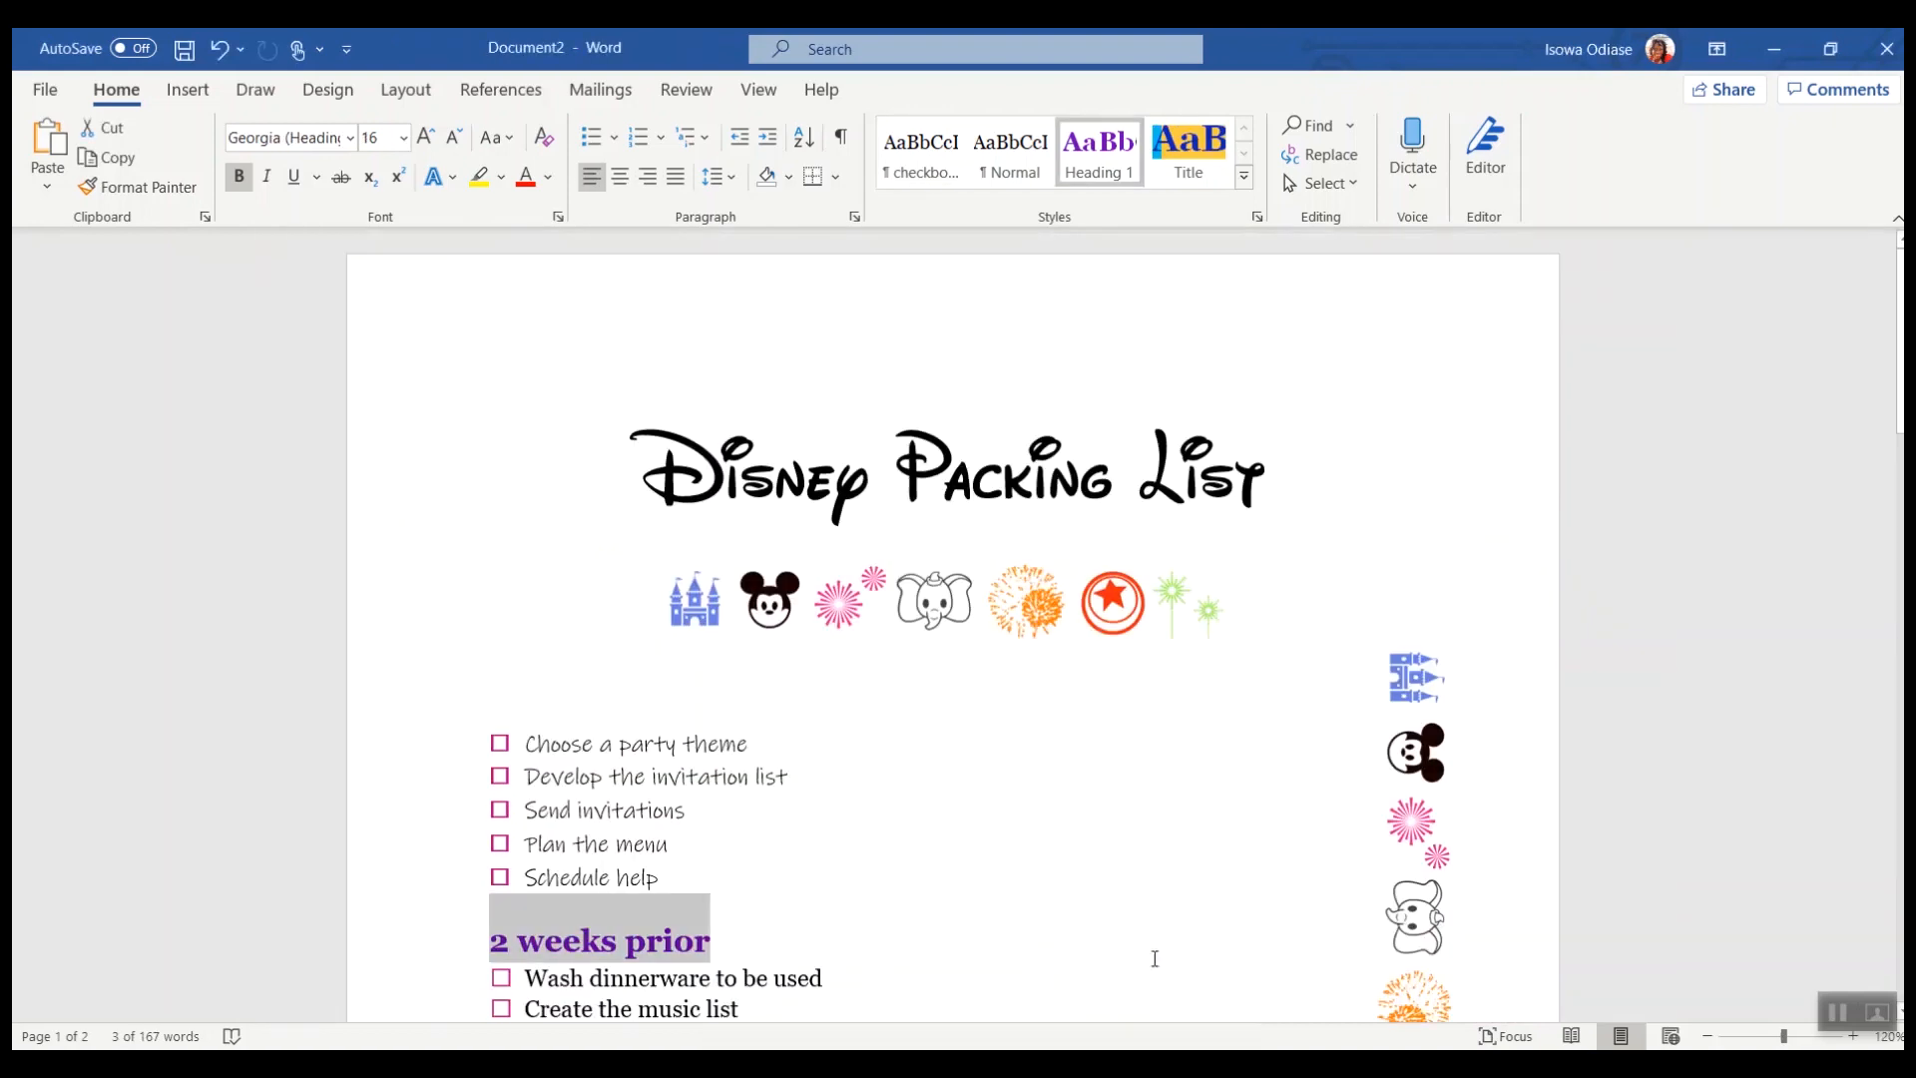
Step: Copy the logo from the header of the finished Disney Packing Checklist
double_click(1017, 325)
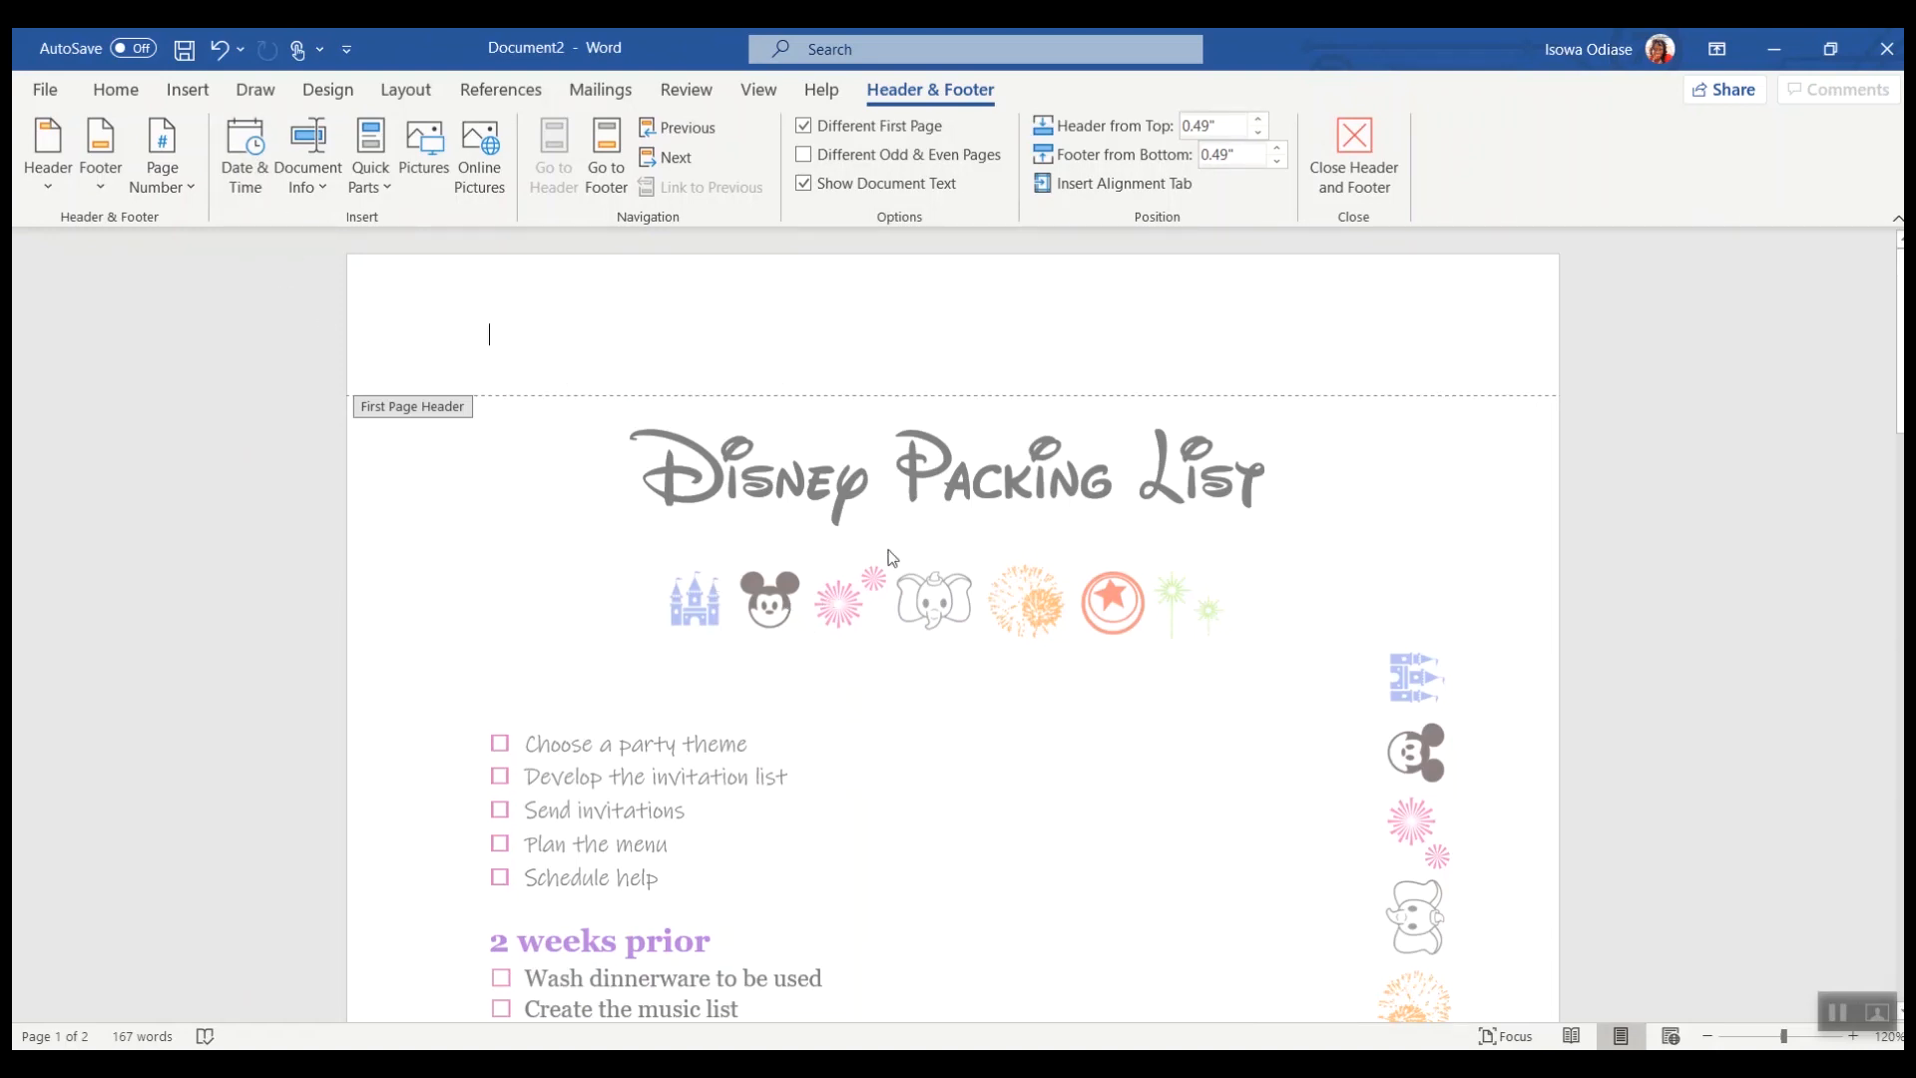
double_click(1050, 597)
click(969, 1065)
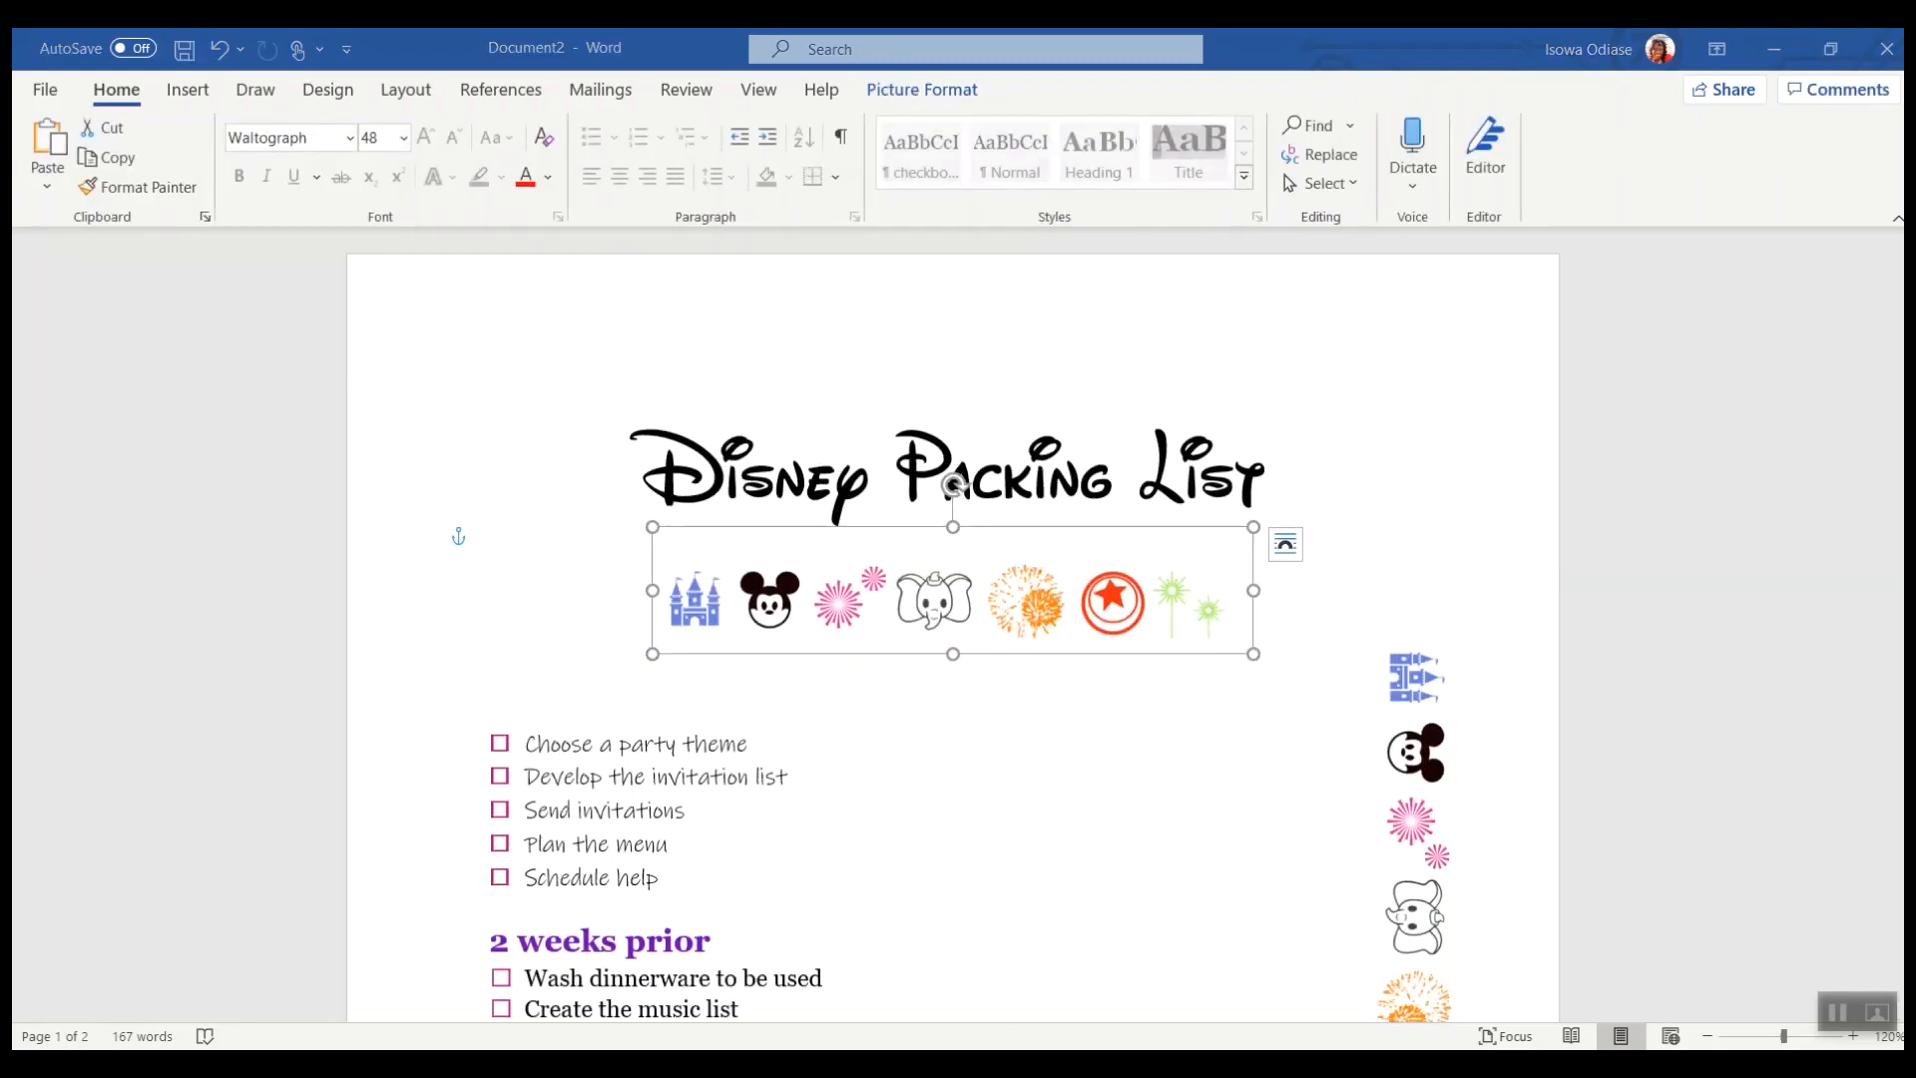
click(937, 992)
scroll(904, 377, up, 5)
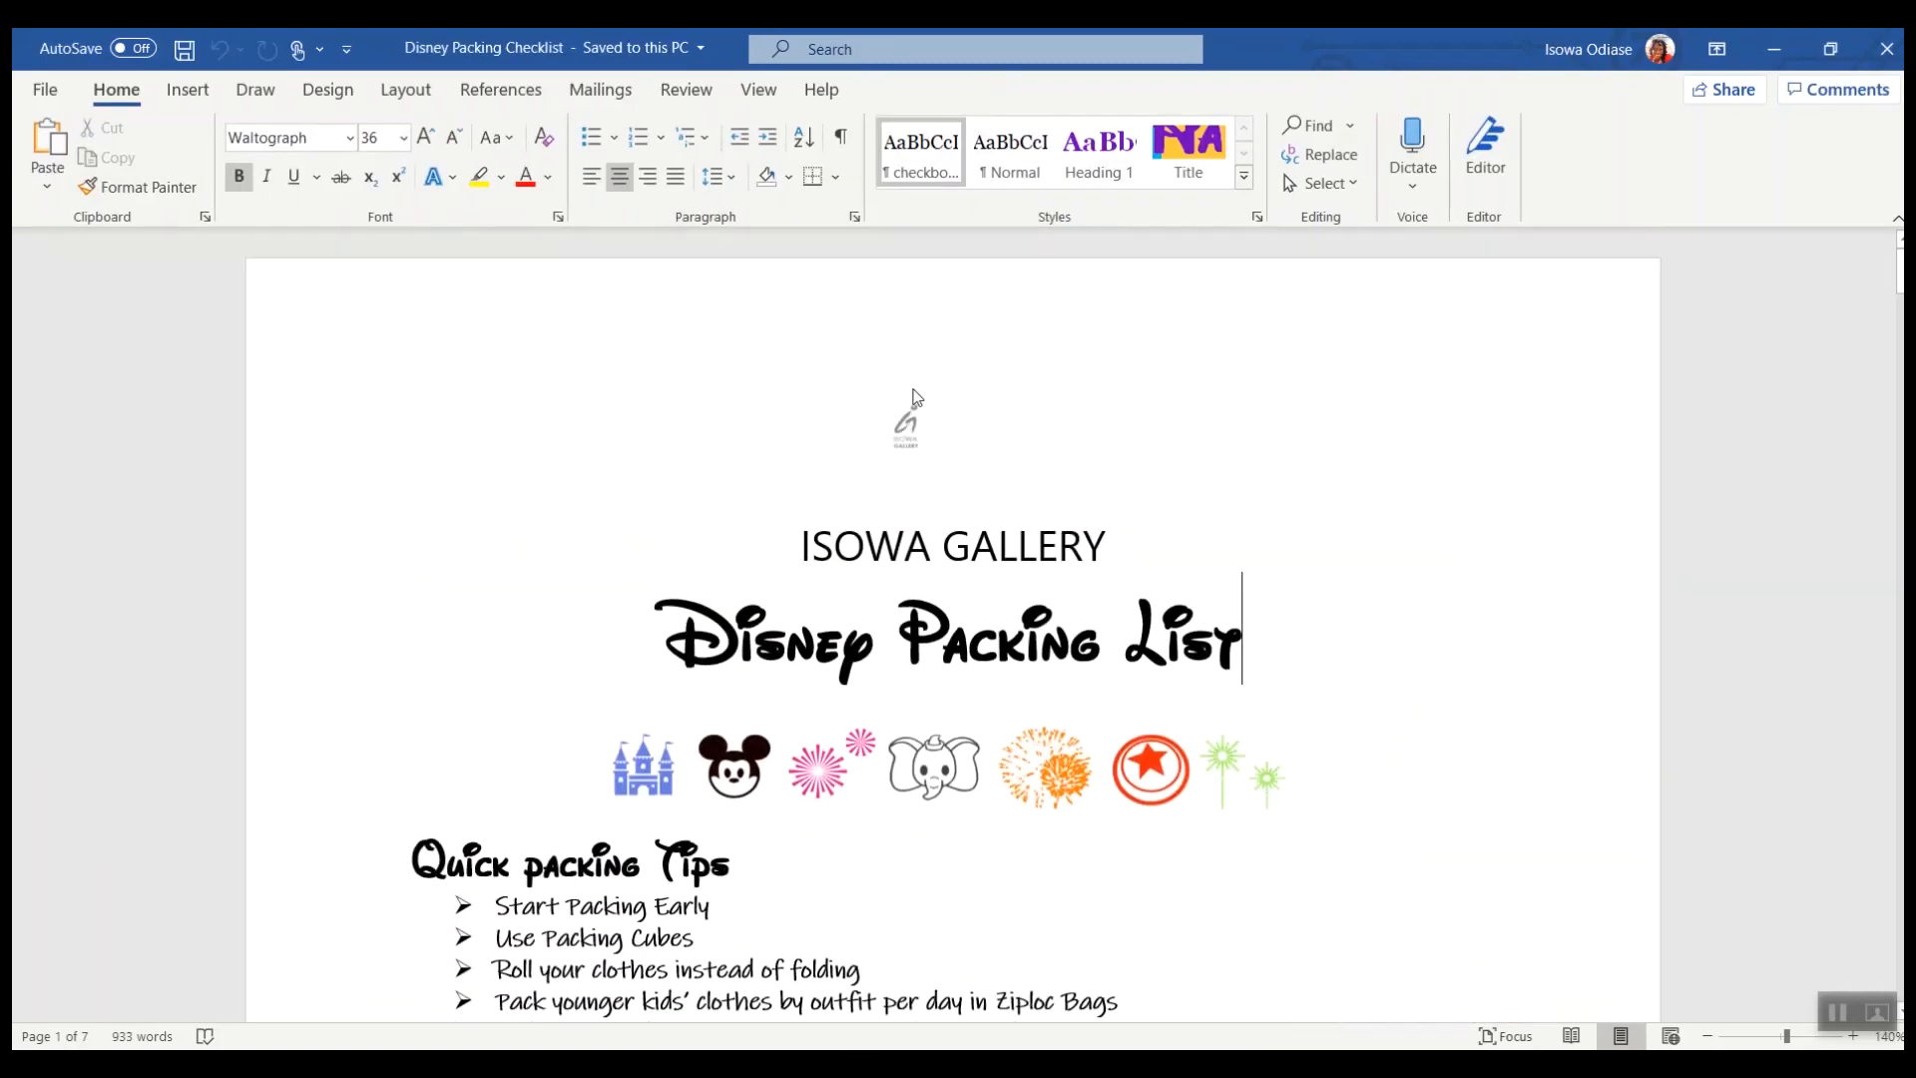
double_click(908, 417)
click(908, 419)
right_click(915, 423)
click(967, 478)
Step: Return to the new document and paste the logo as a picture into the first-page header
double_click(1291, 676)
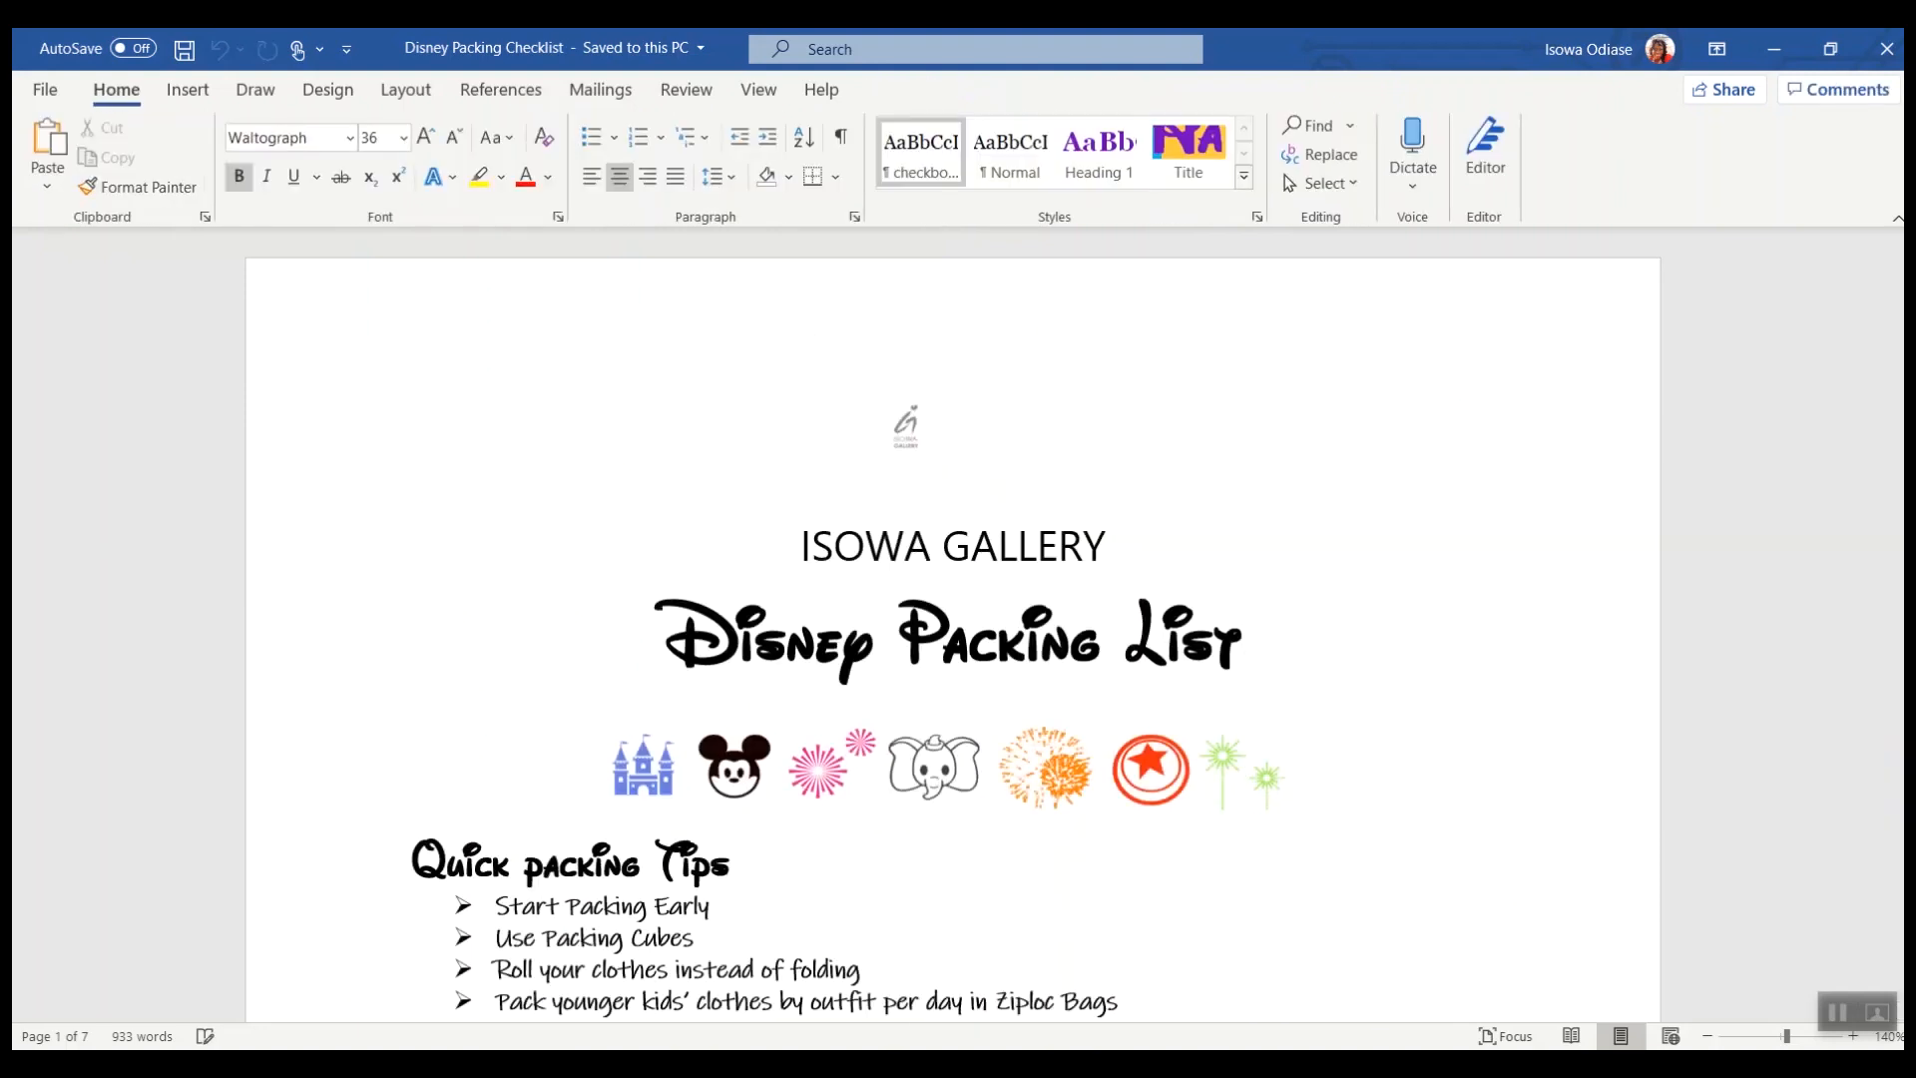
mouse_move(1074, 1024)
click(1057, 958)
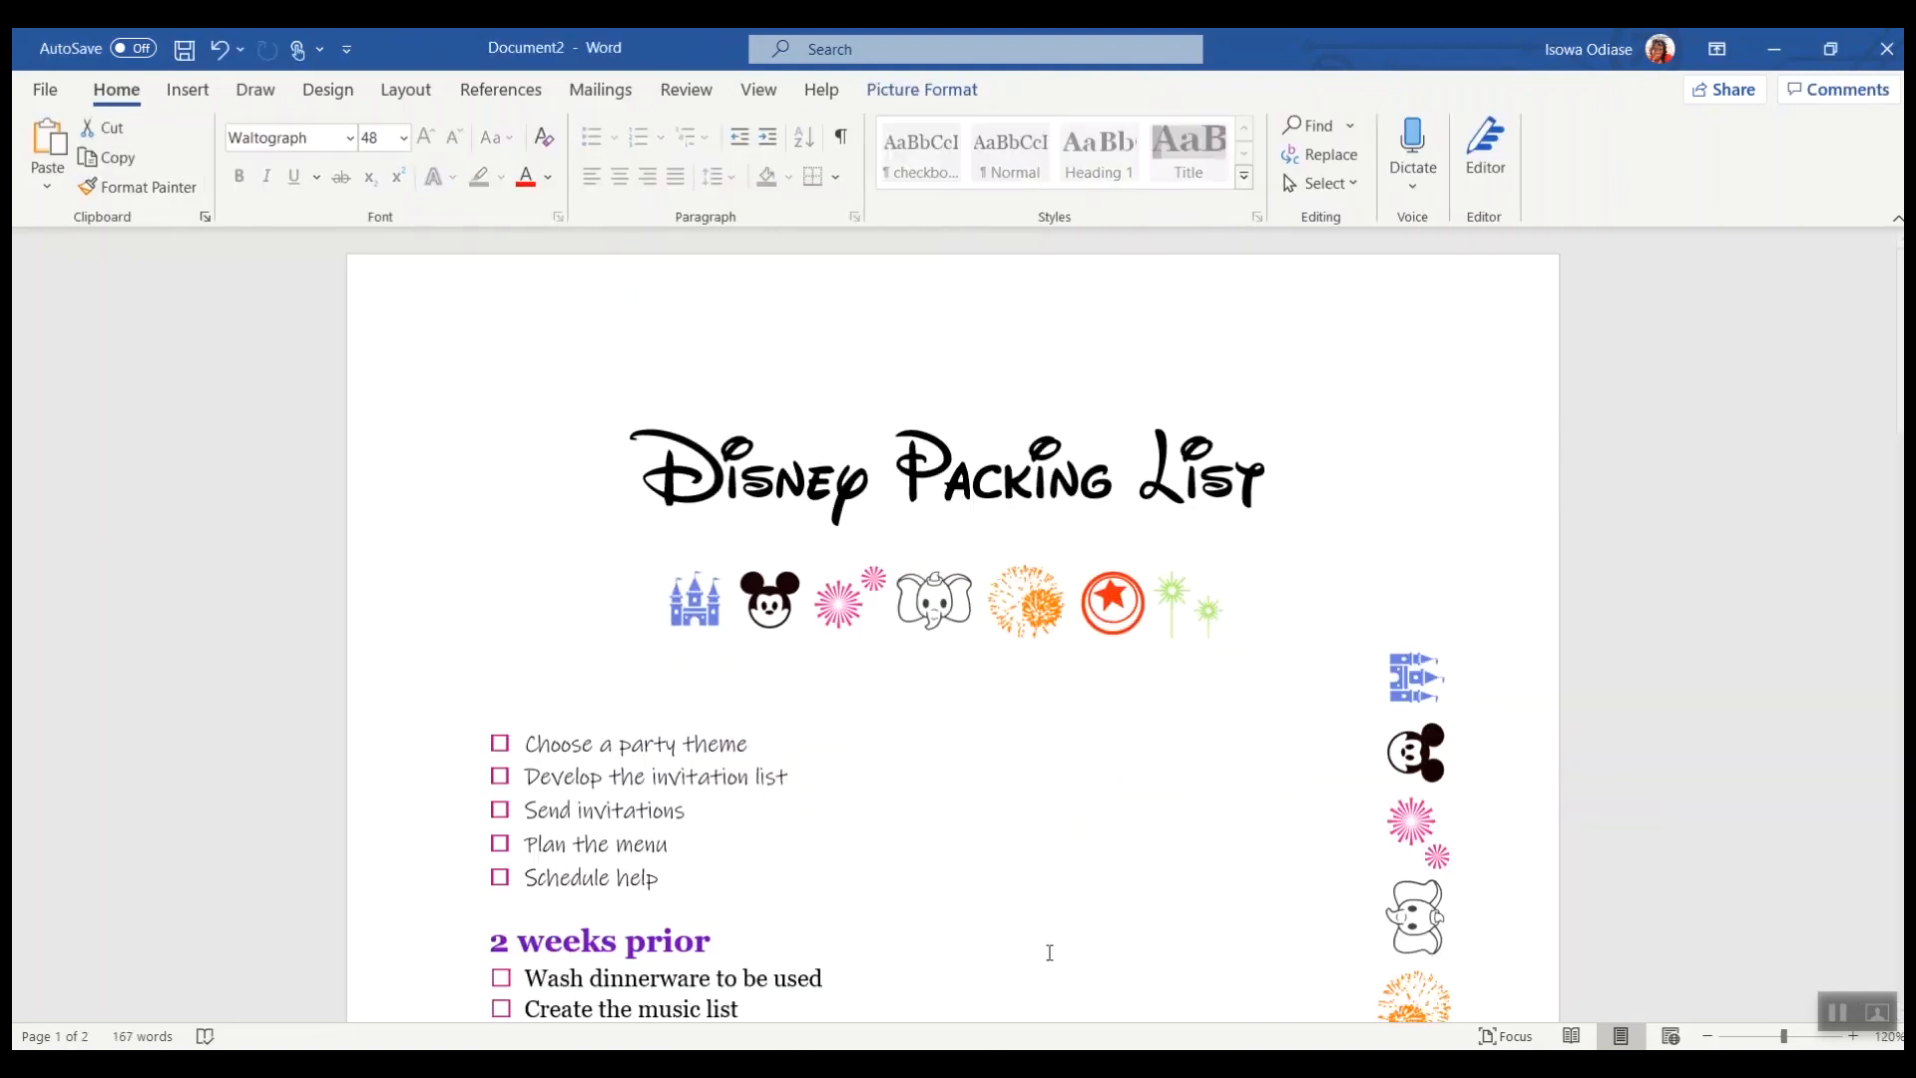
double_click(937, 310)
right_click(937, 313)
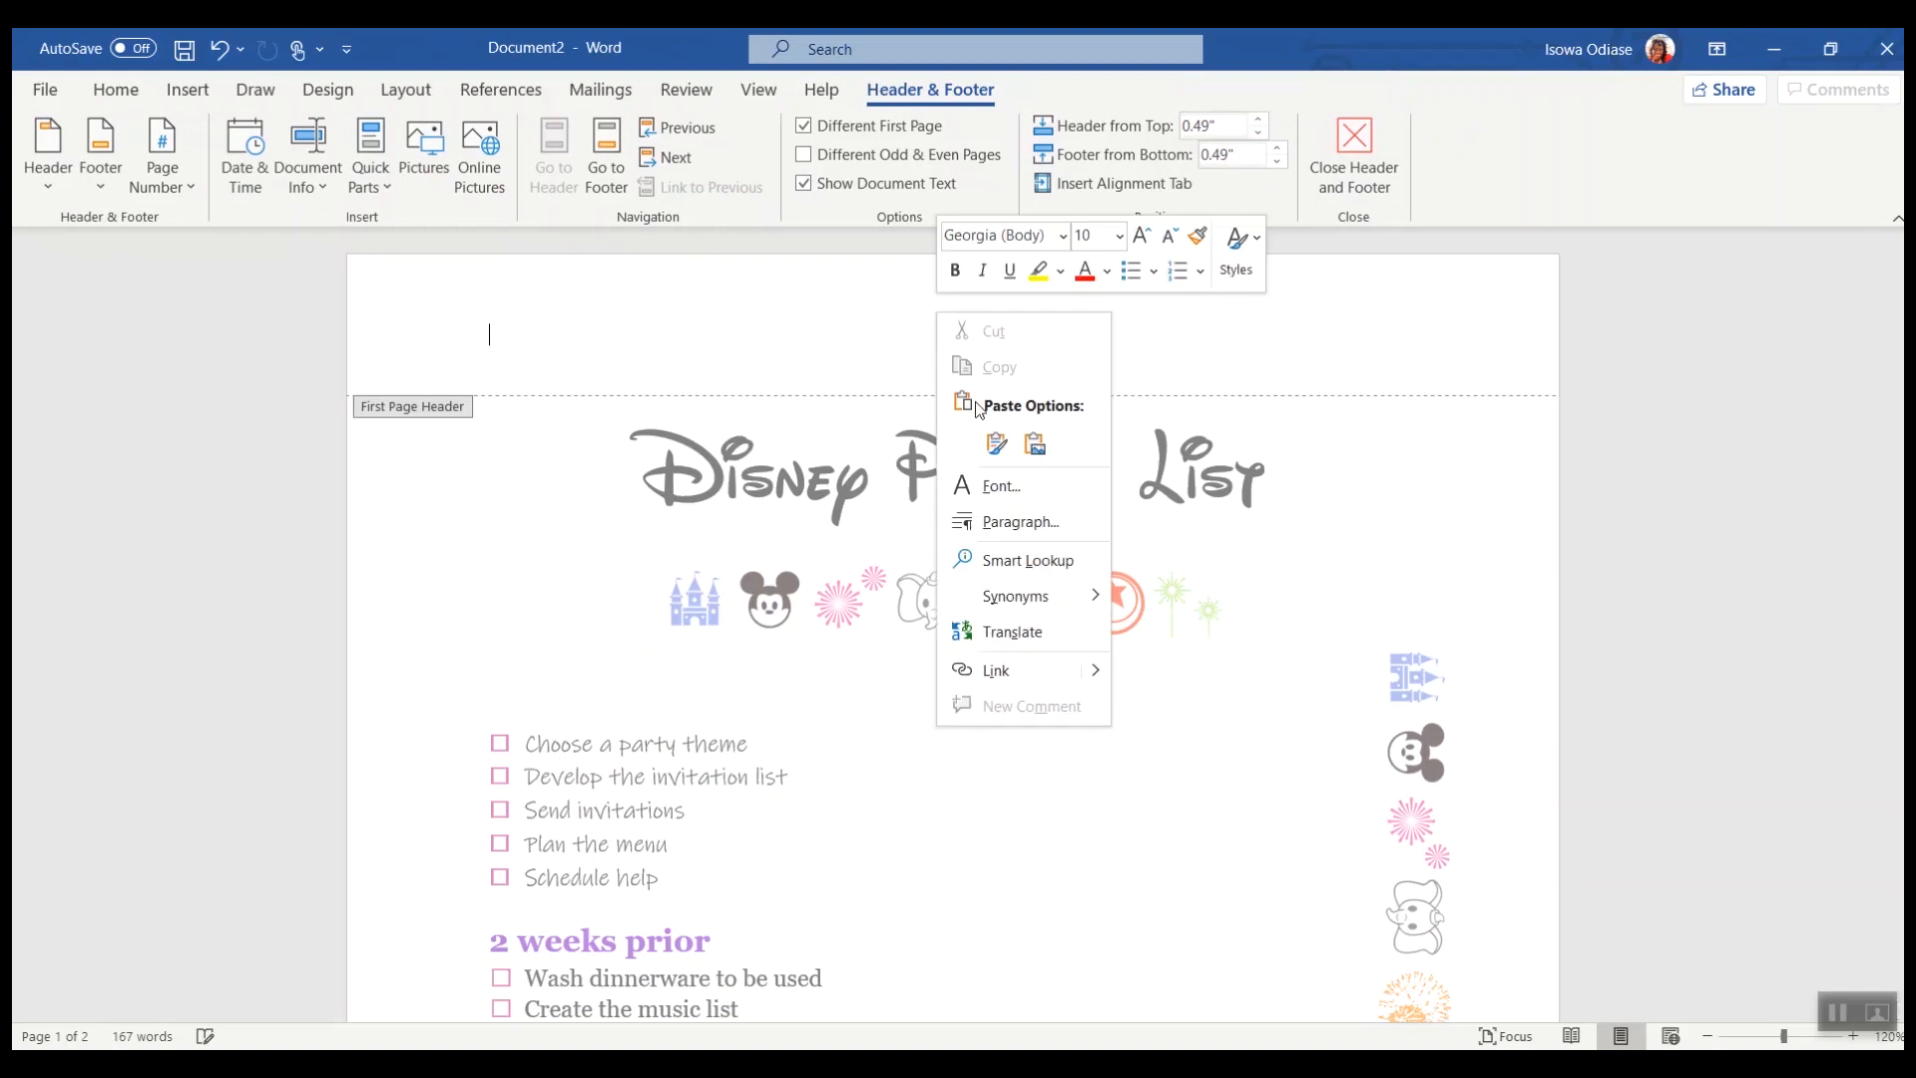
click(1033, 442)
Step: Center the pasted logo in the first-page header and leave header editing
click(570, 399)
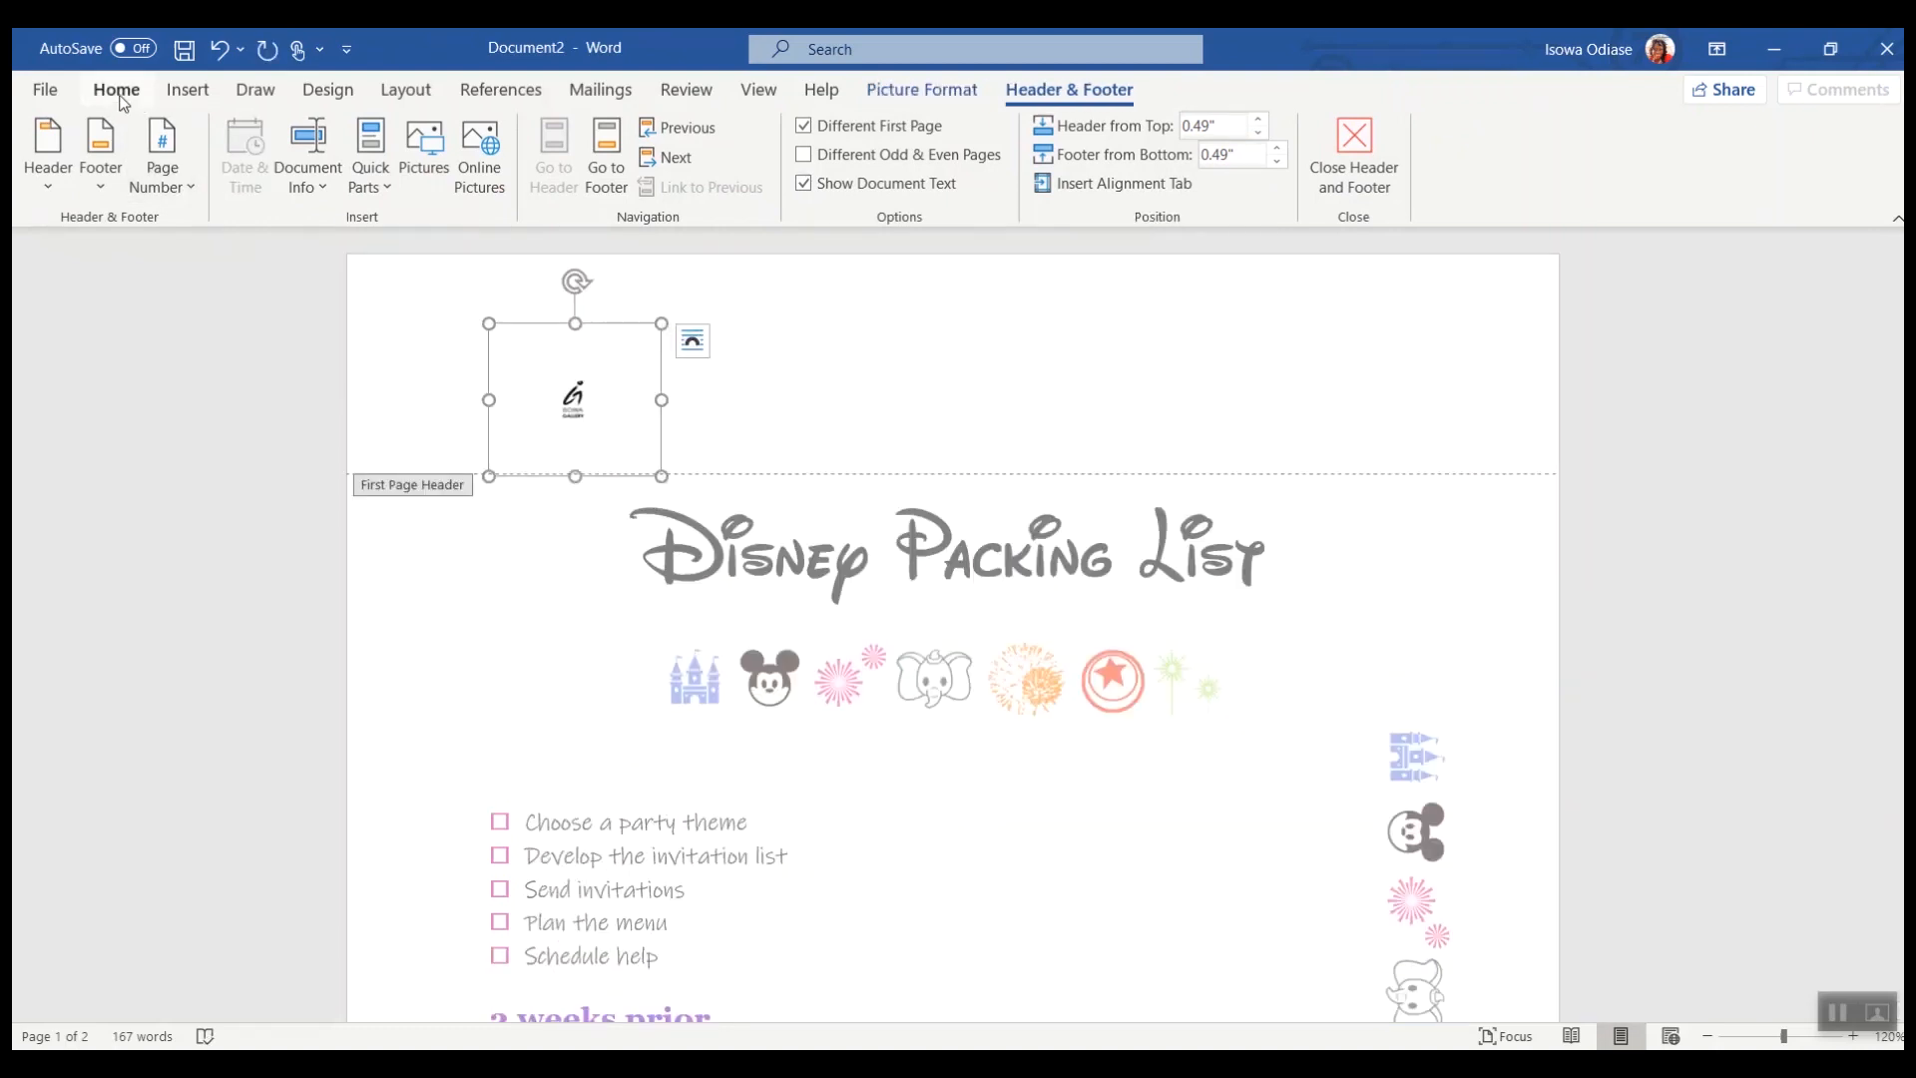
click(620, 180)
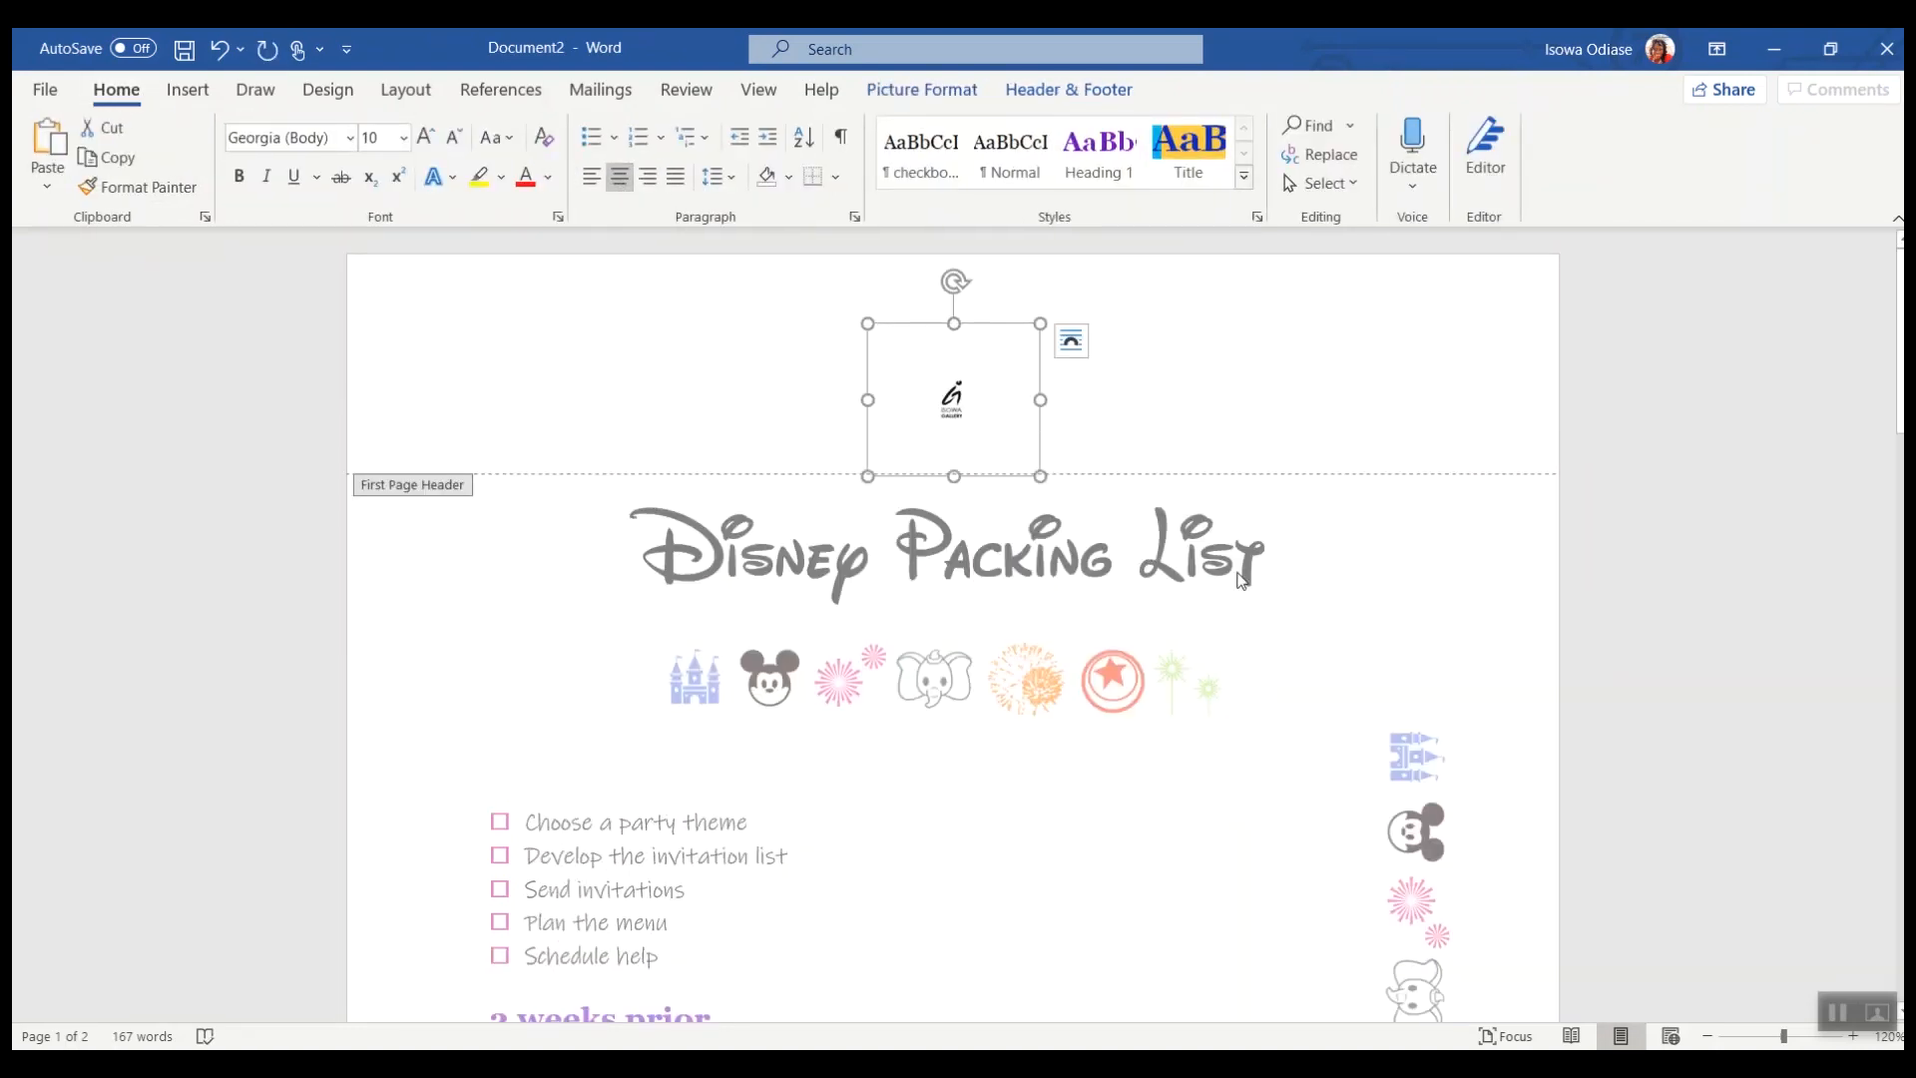
double_click(1364, 559)
scroll(1181, 595, down, 15)
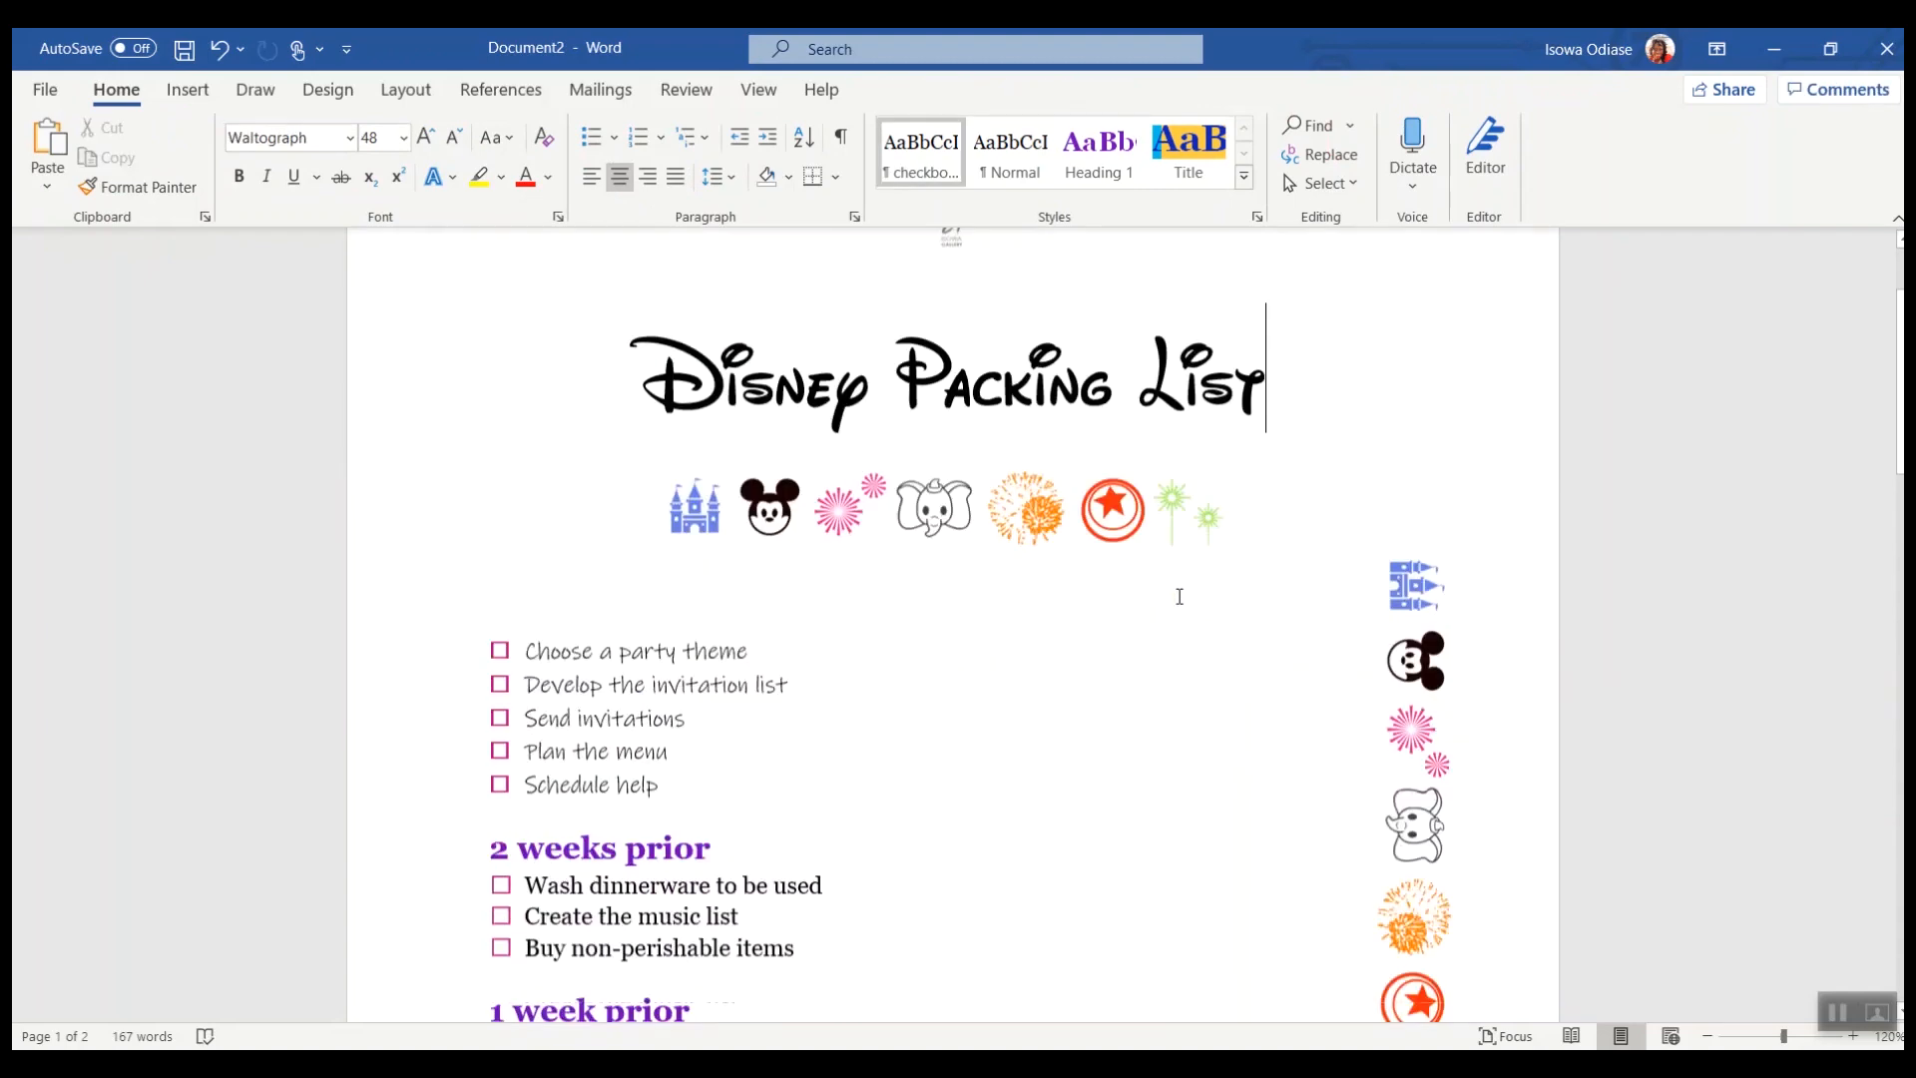
scroll(1138, 499, up, 1)
Step: Add a page number to the first-page footer, set to 12 pt and aligned right
double_click(1009, 513)
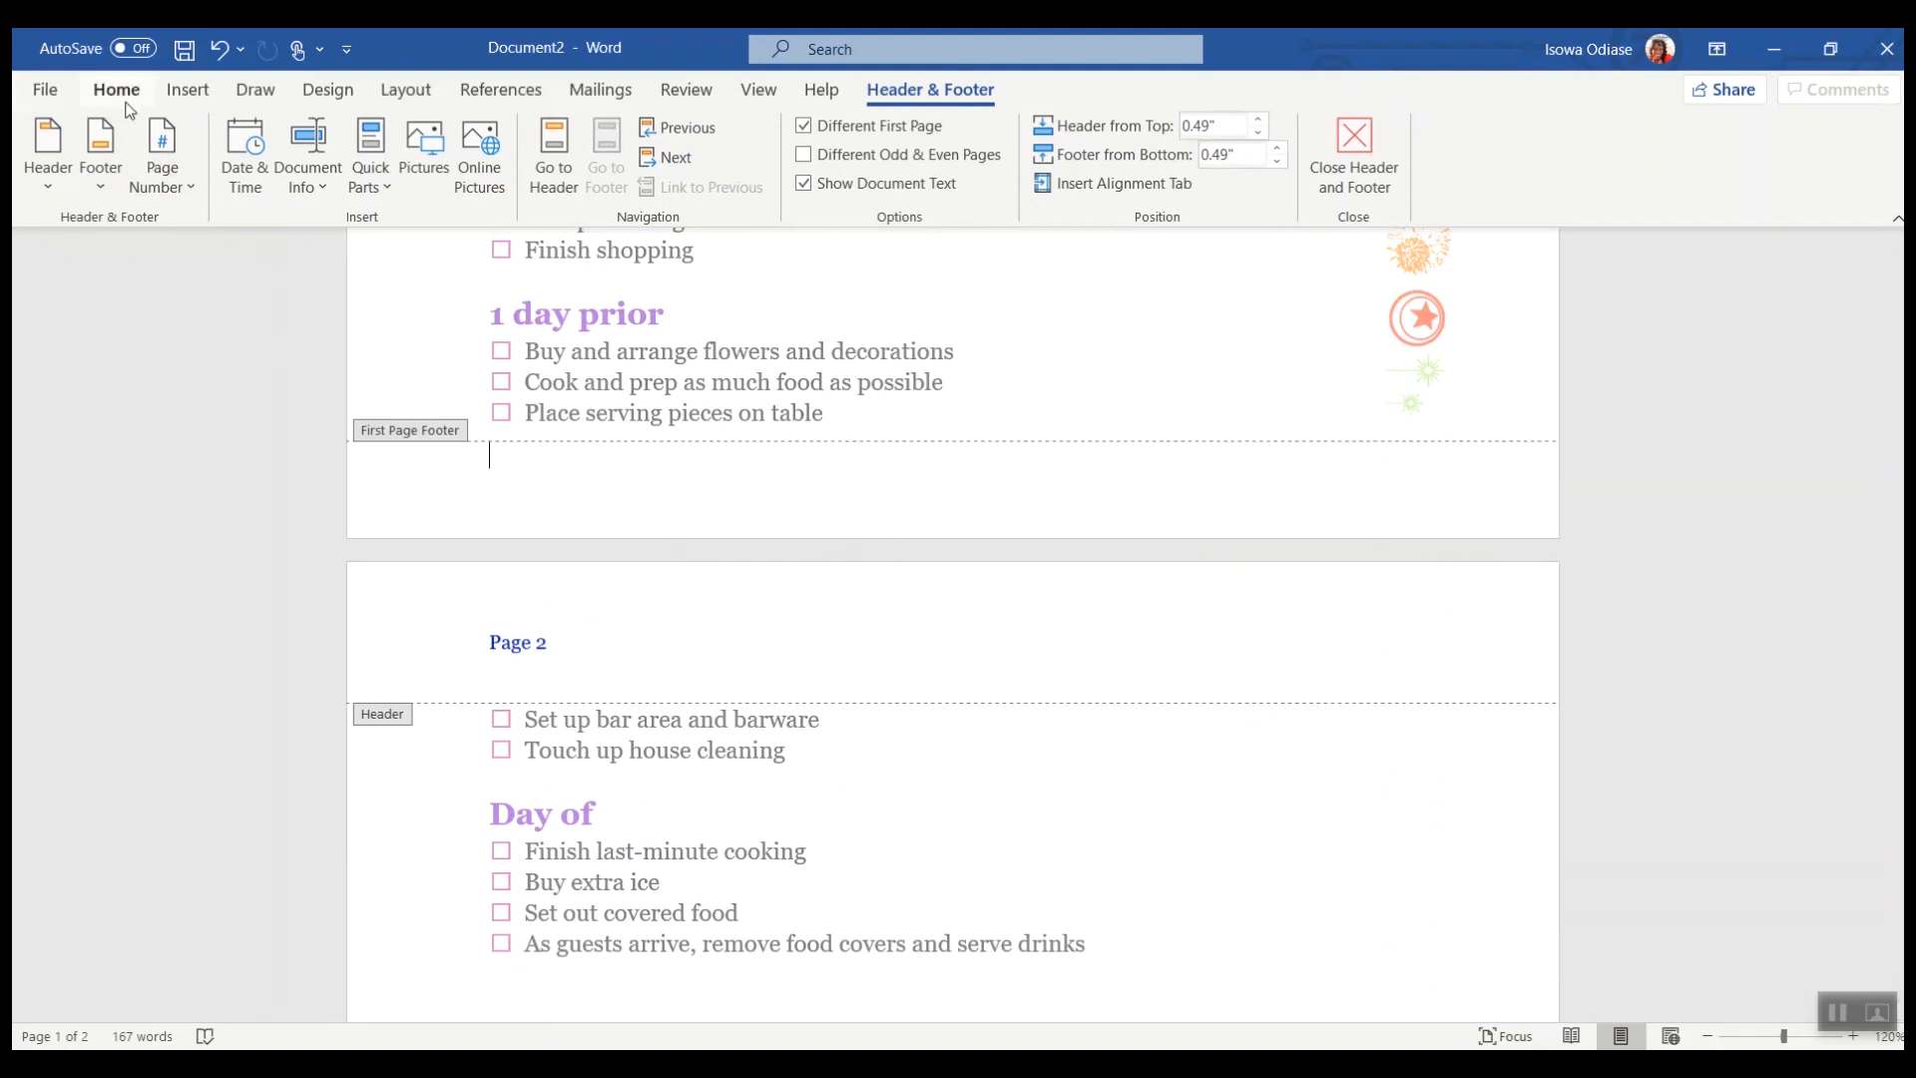
click(160, 157)
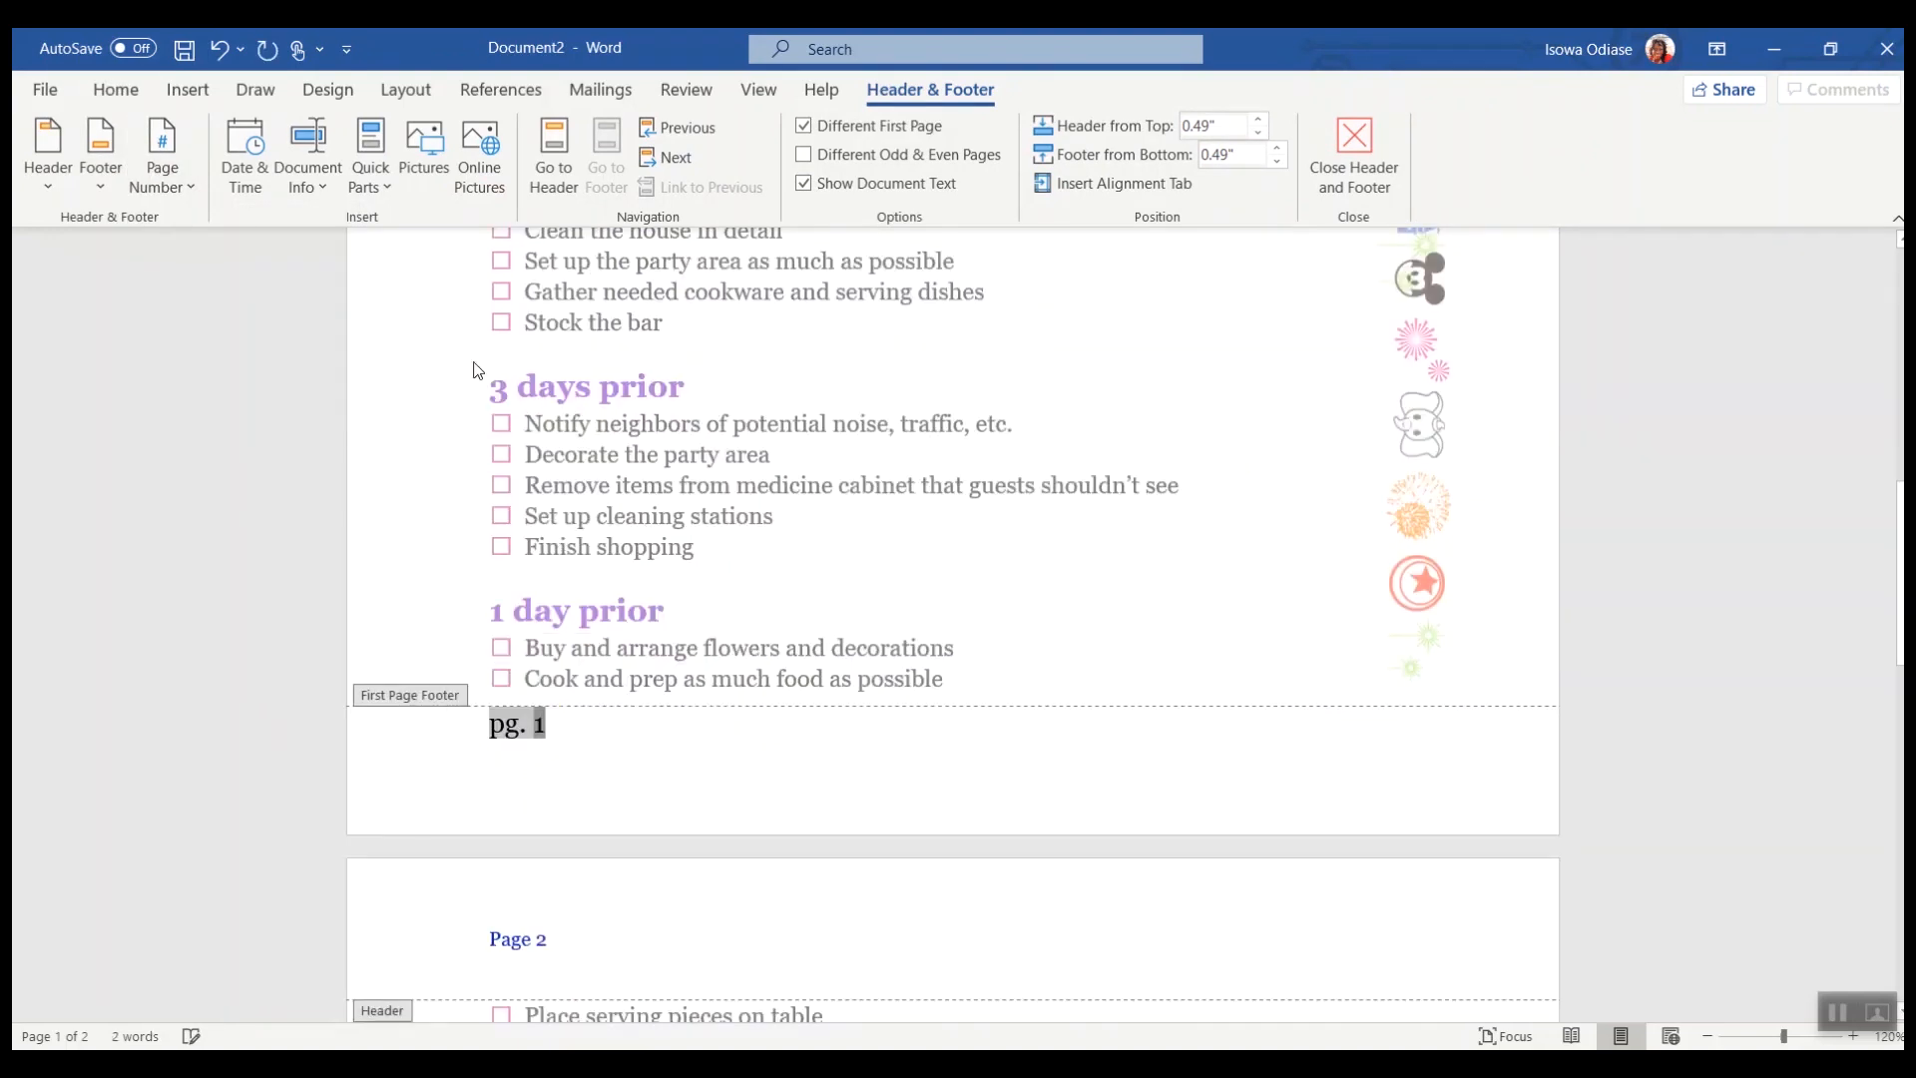
click(127, 98)
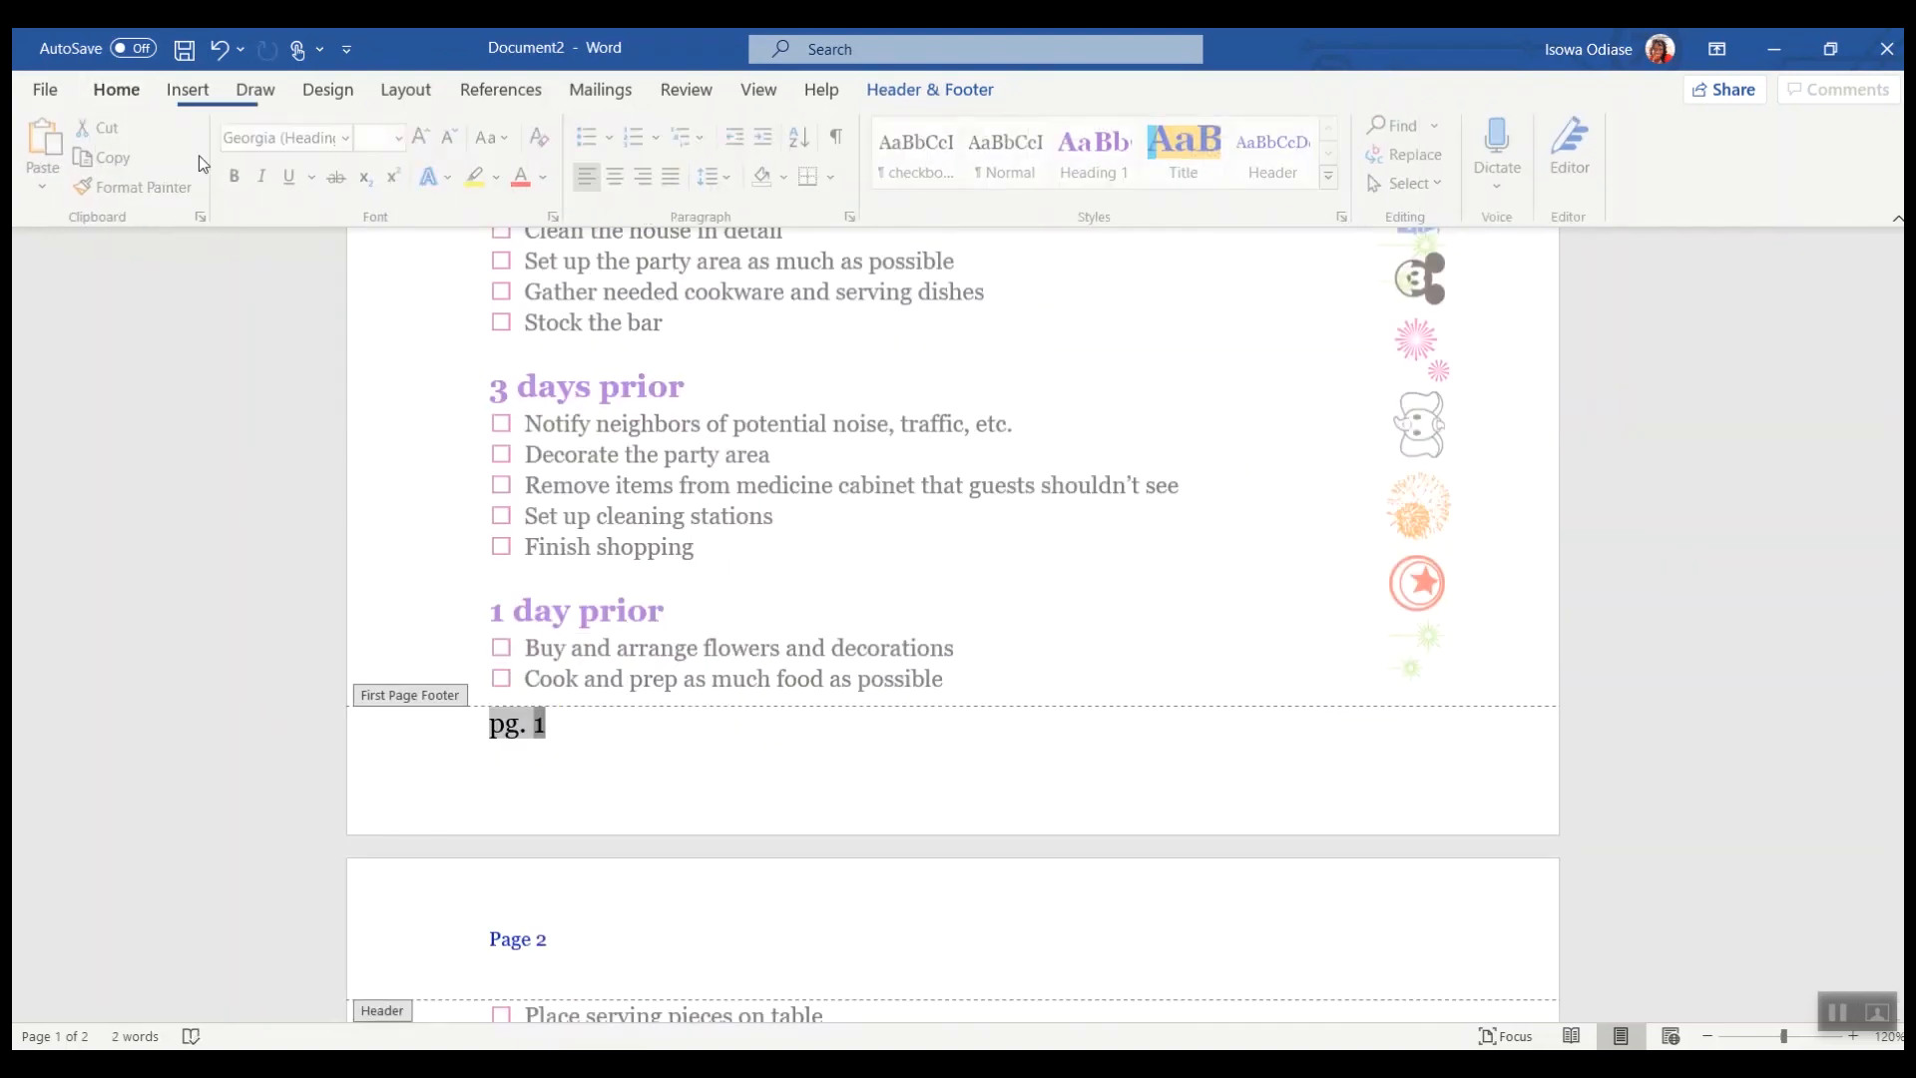
click(403, 138)
click(385, 299)
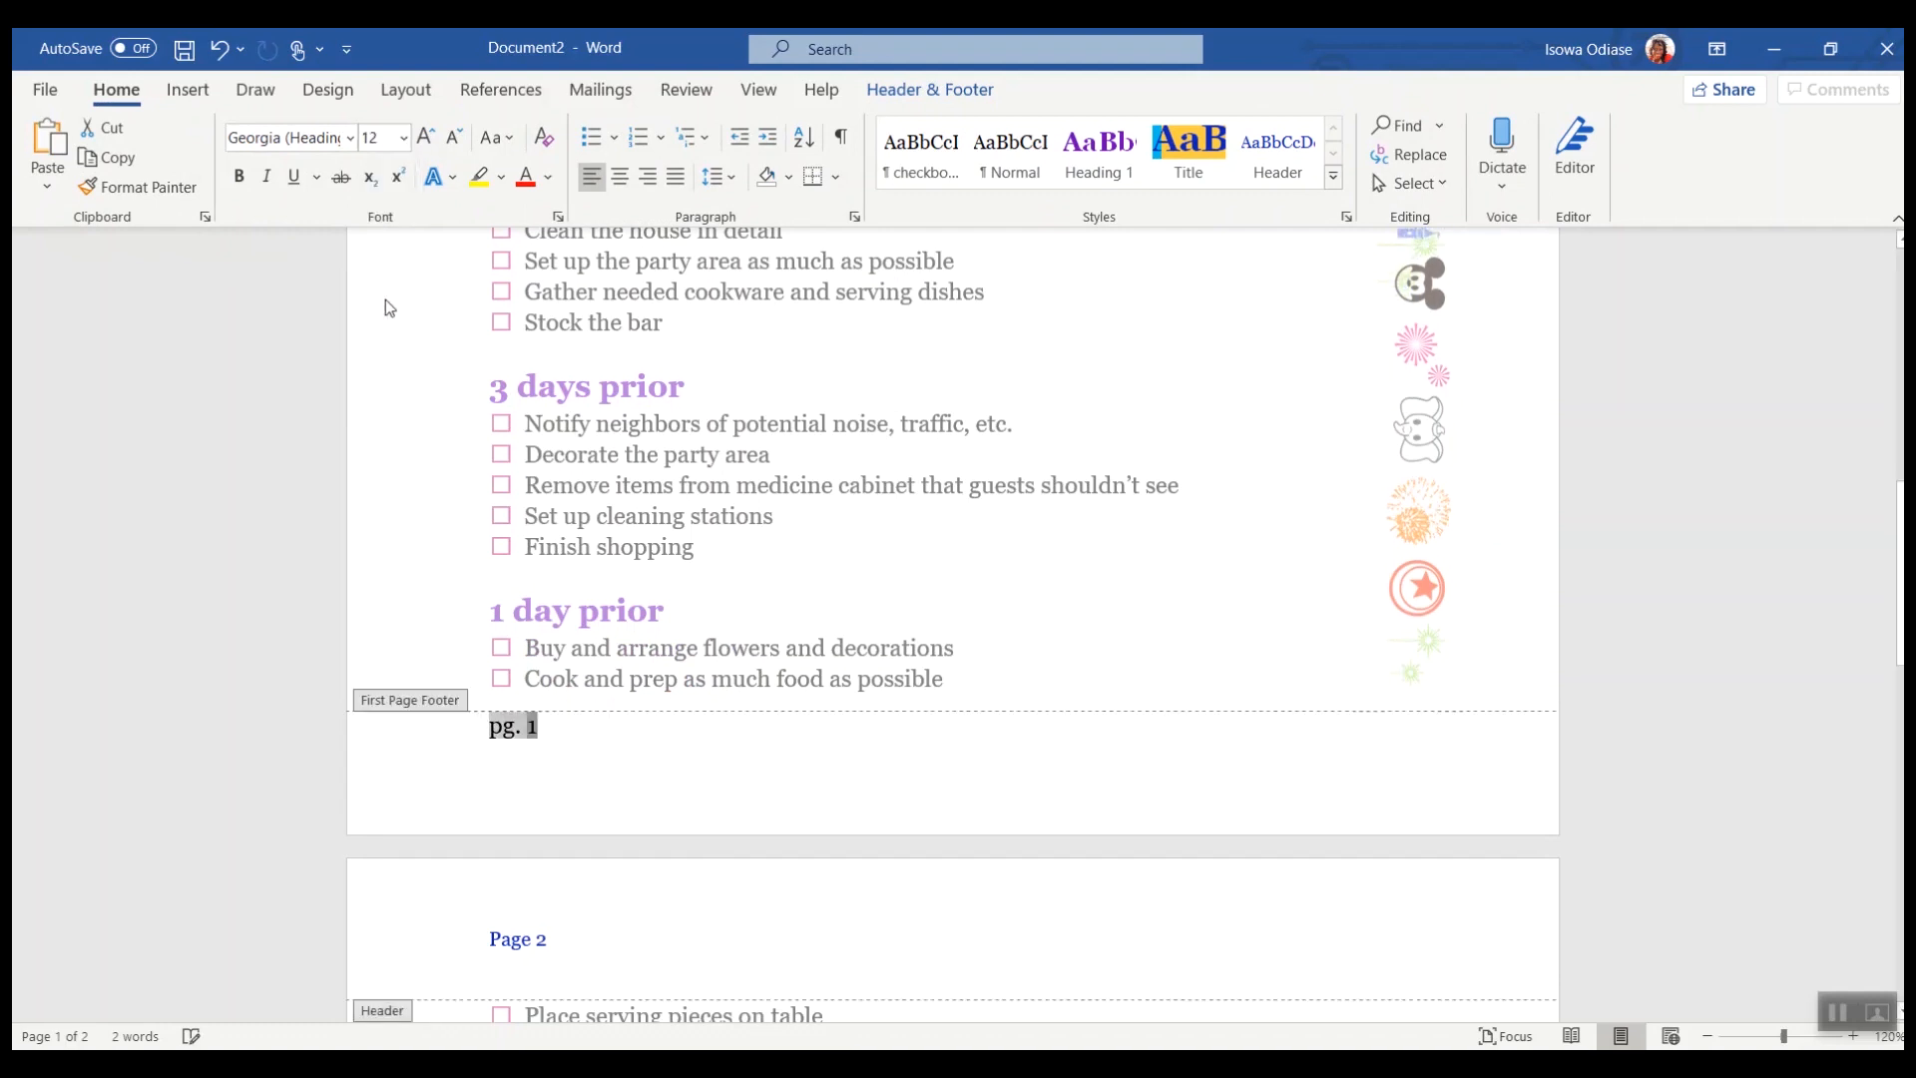
click(649, 180)
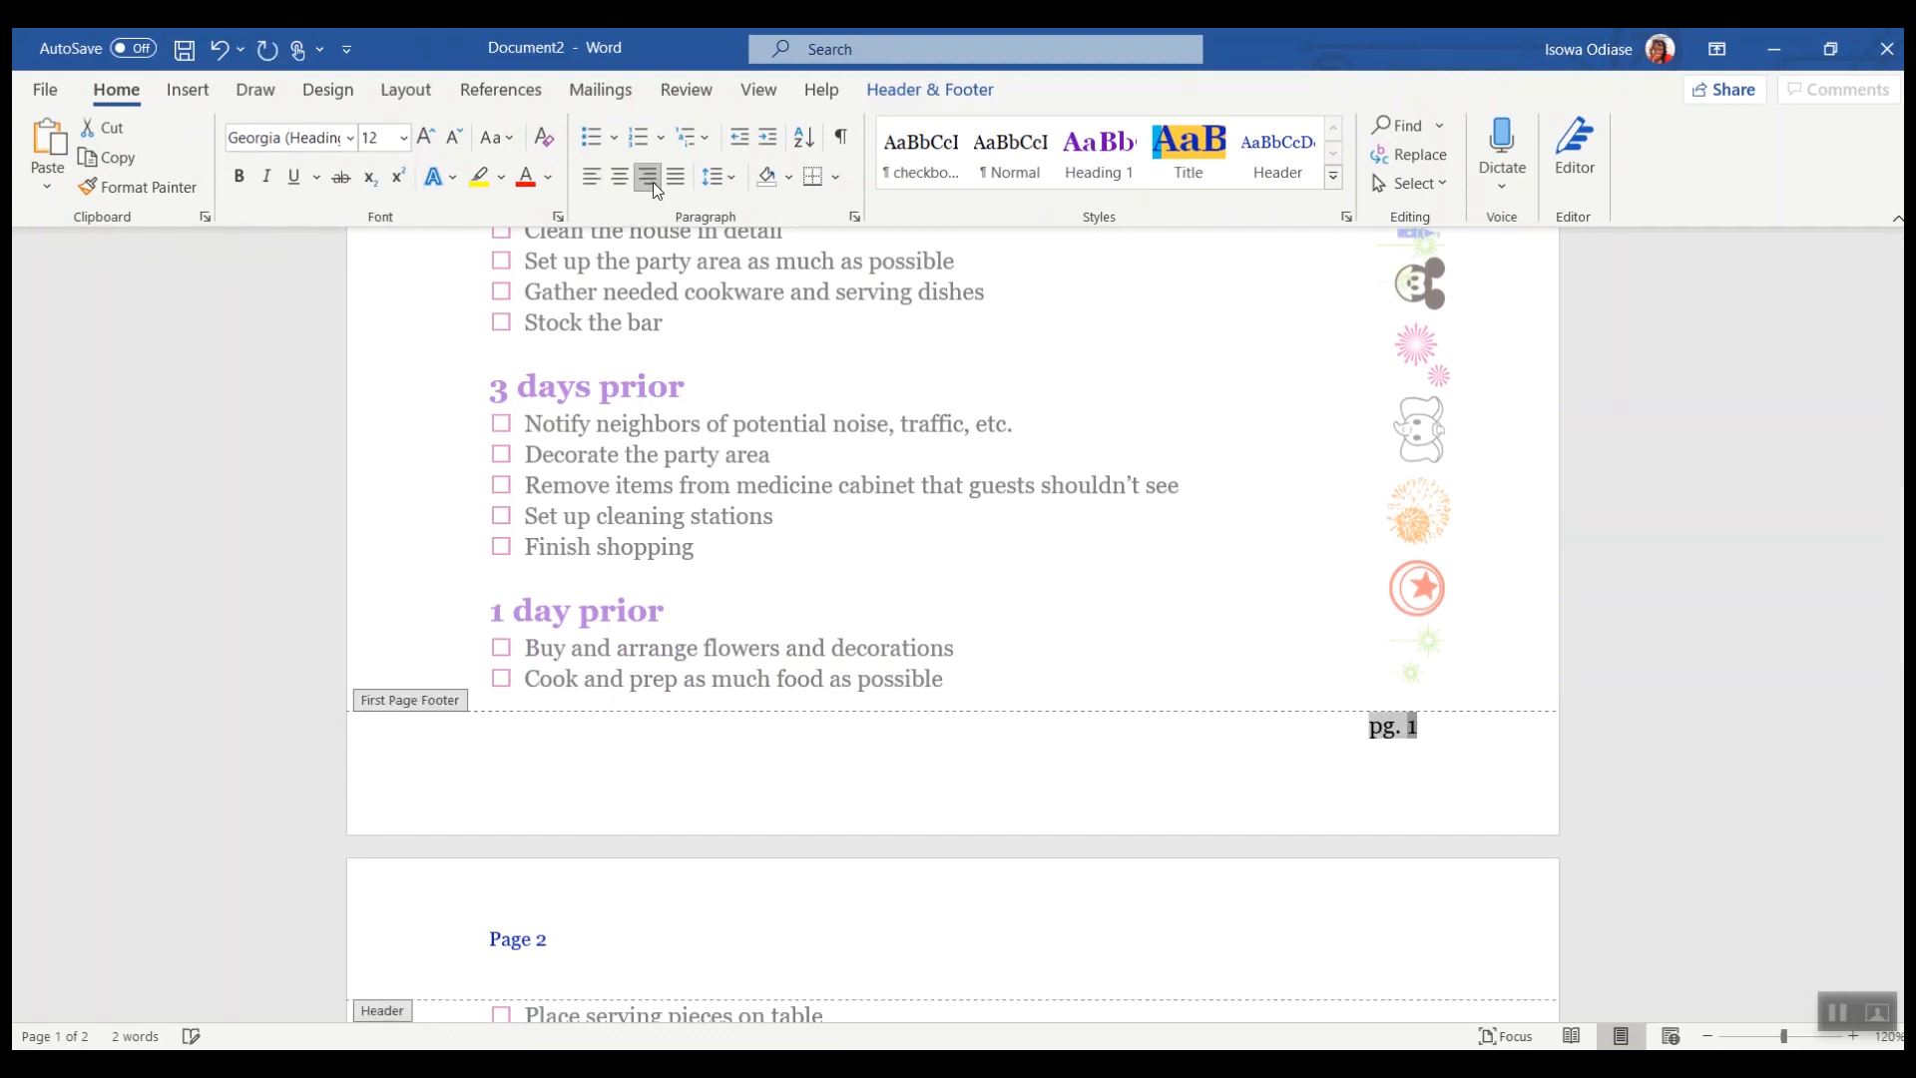
double_click(1172, 598)
scroll(1171, 599, down, 3)
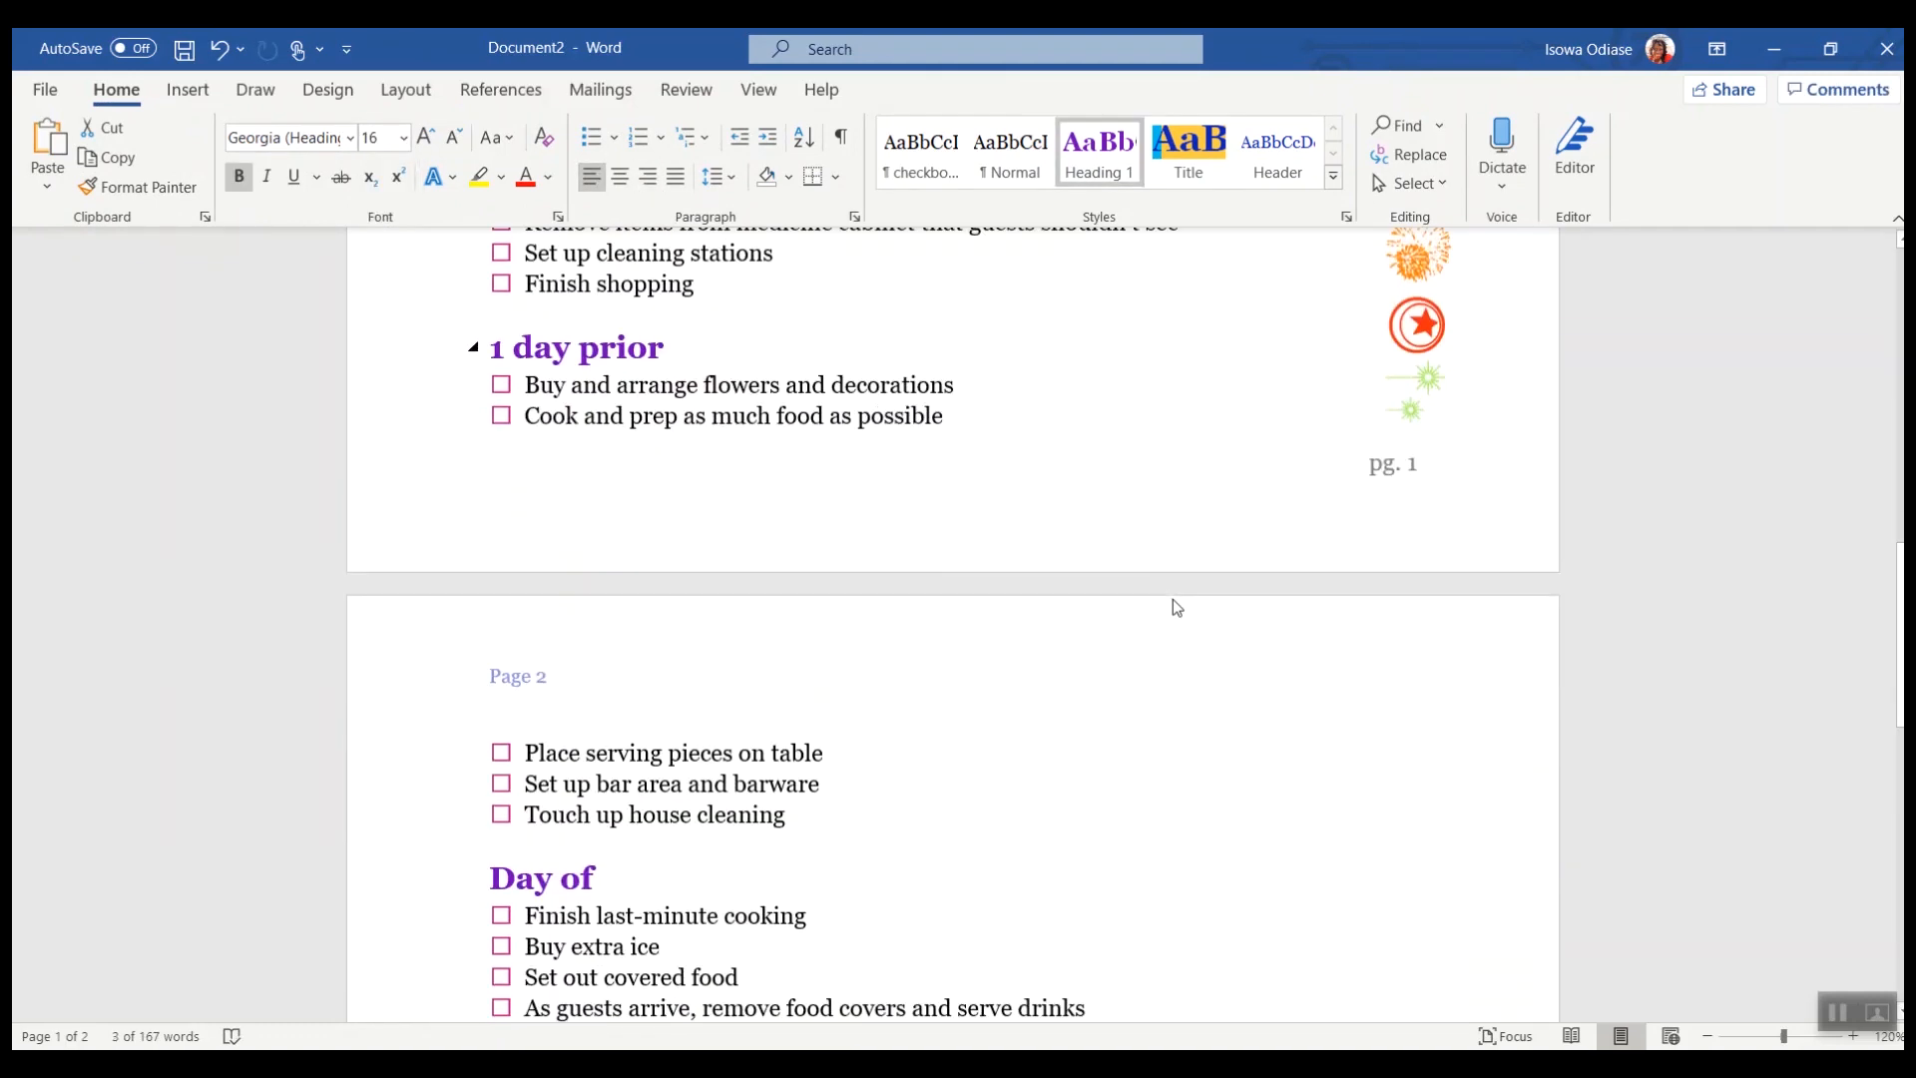
Step: Paste the copied logo into the first-page footer
double_click(1001, 484)
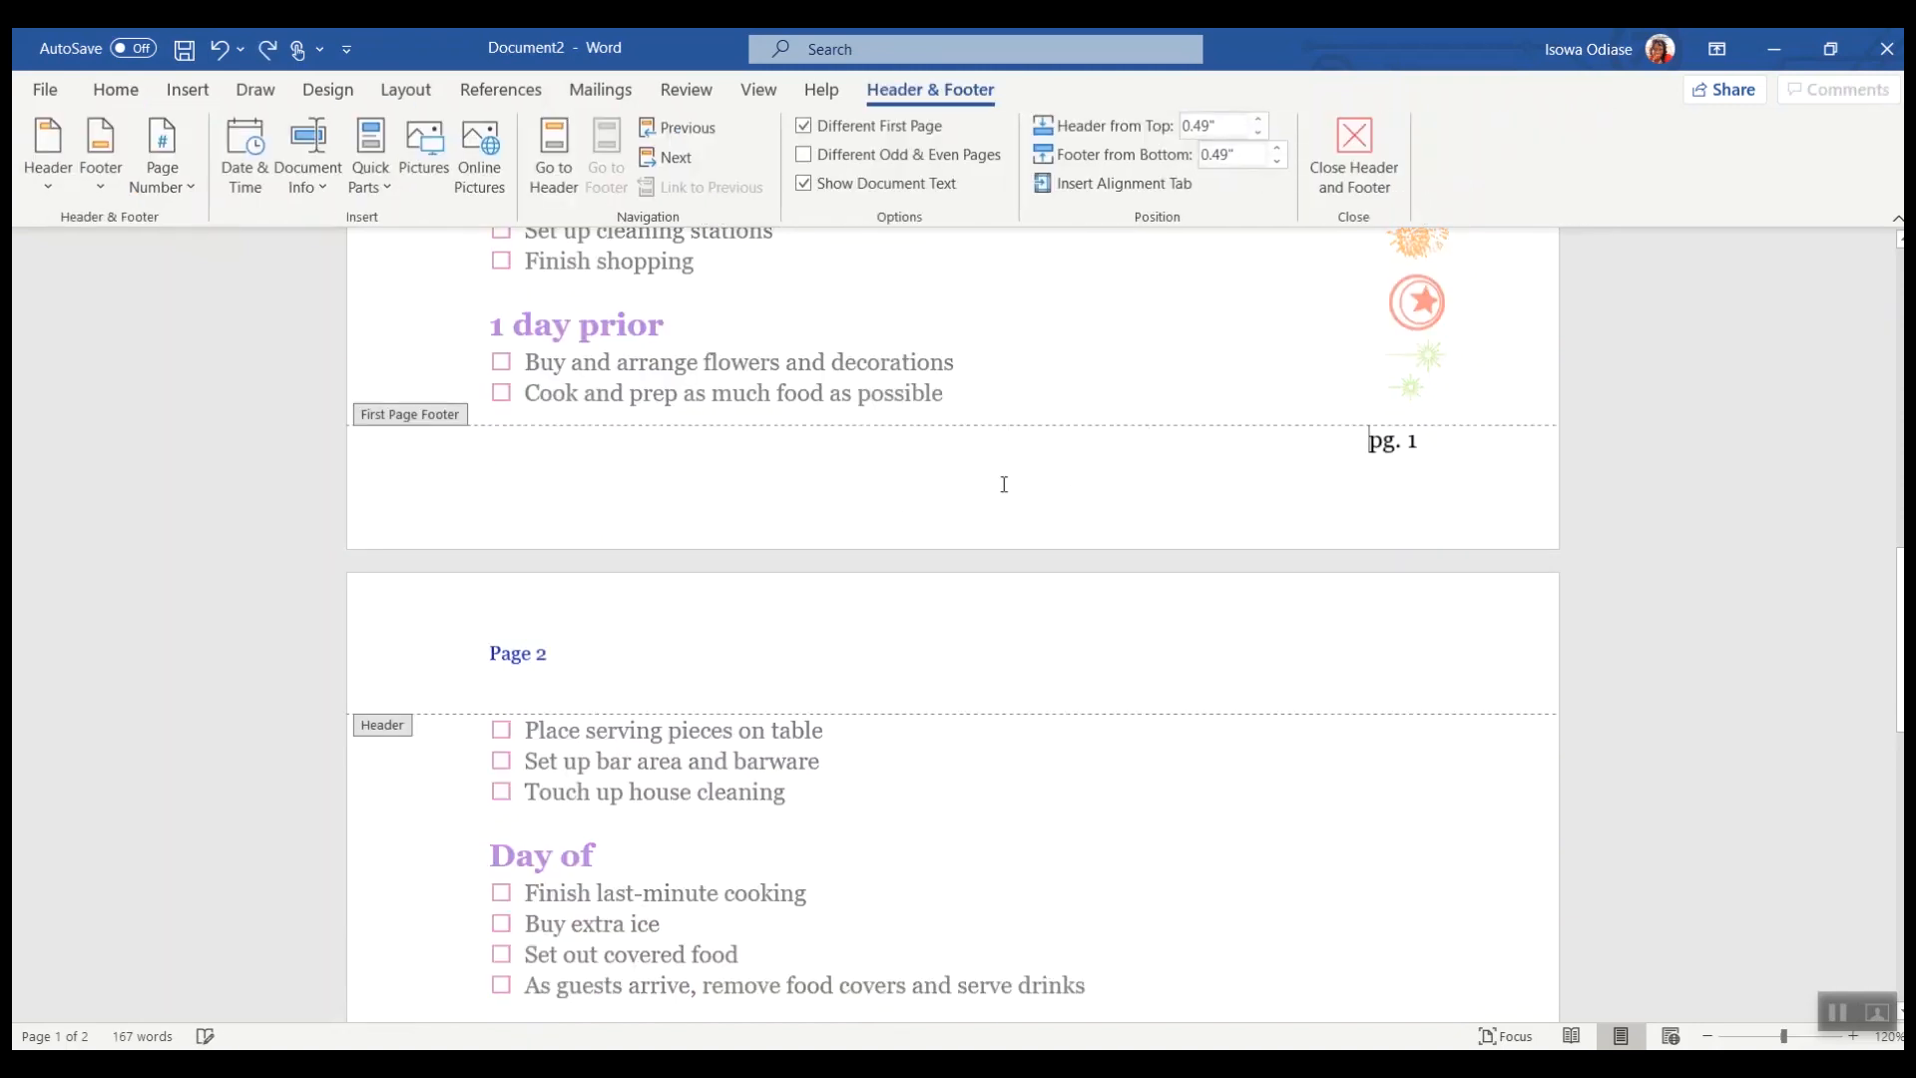
right_click(855, 481)
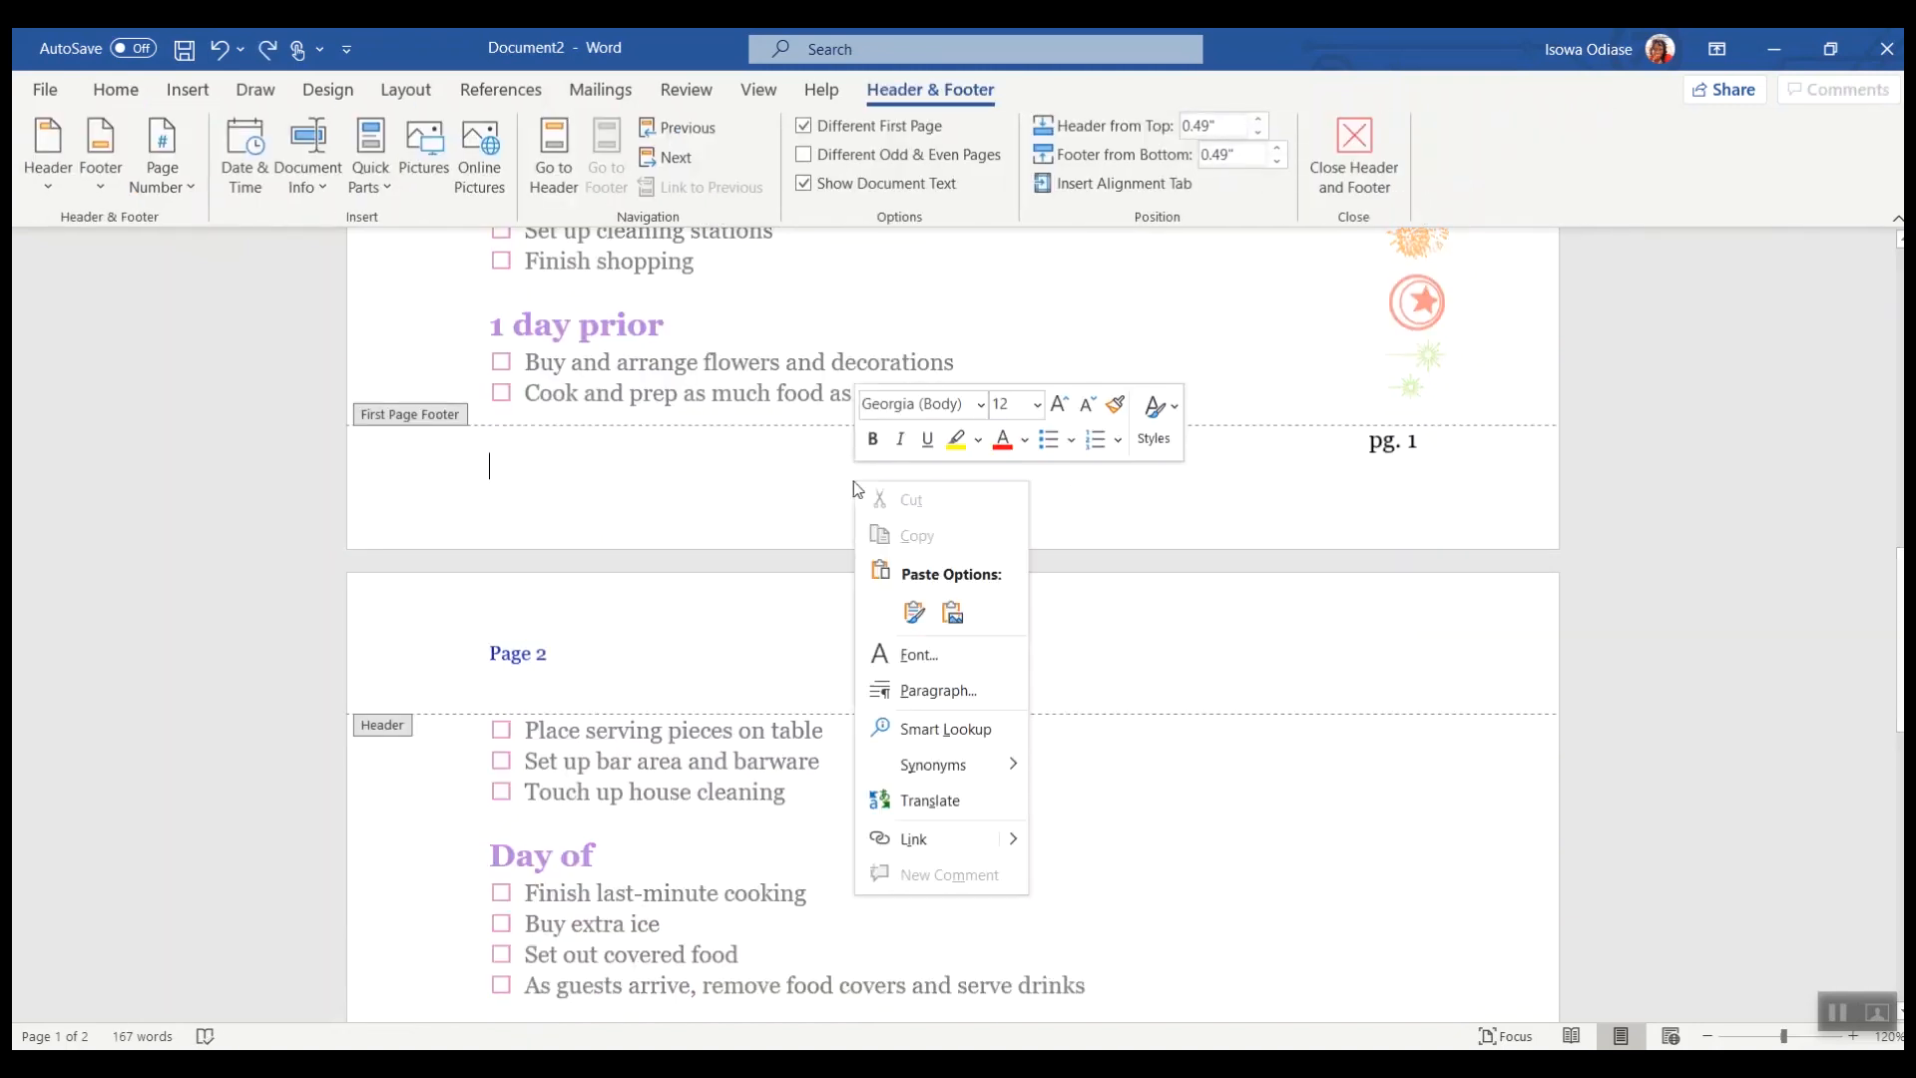
click(911, 613)
Step: Compare the finished checklist's pages with the new document's first page
click(577, 405)
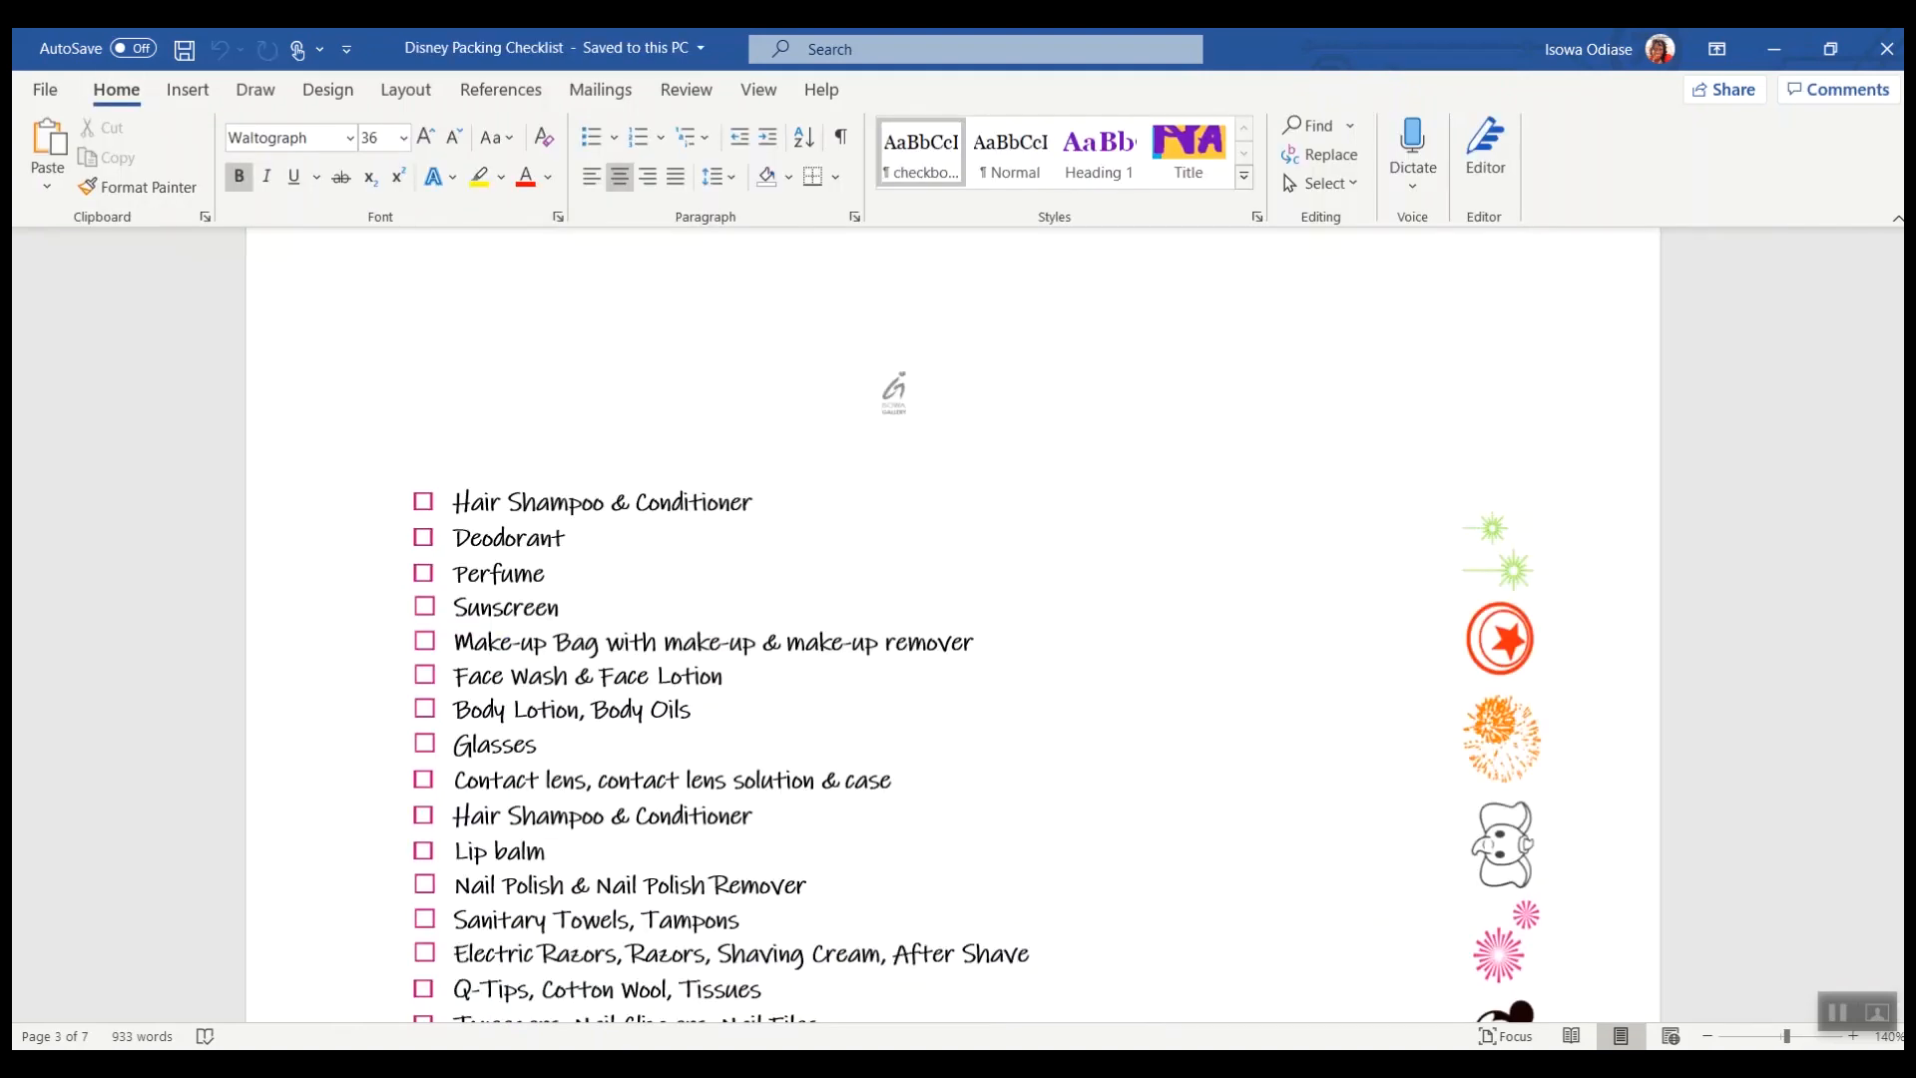
click(958, 1064)
click(1099, 995)
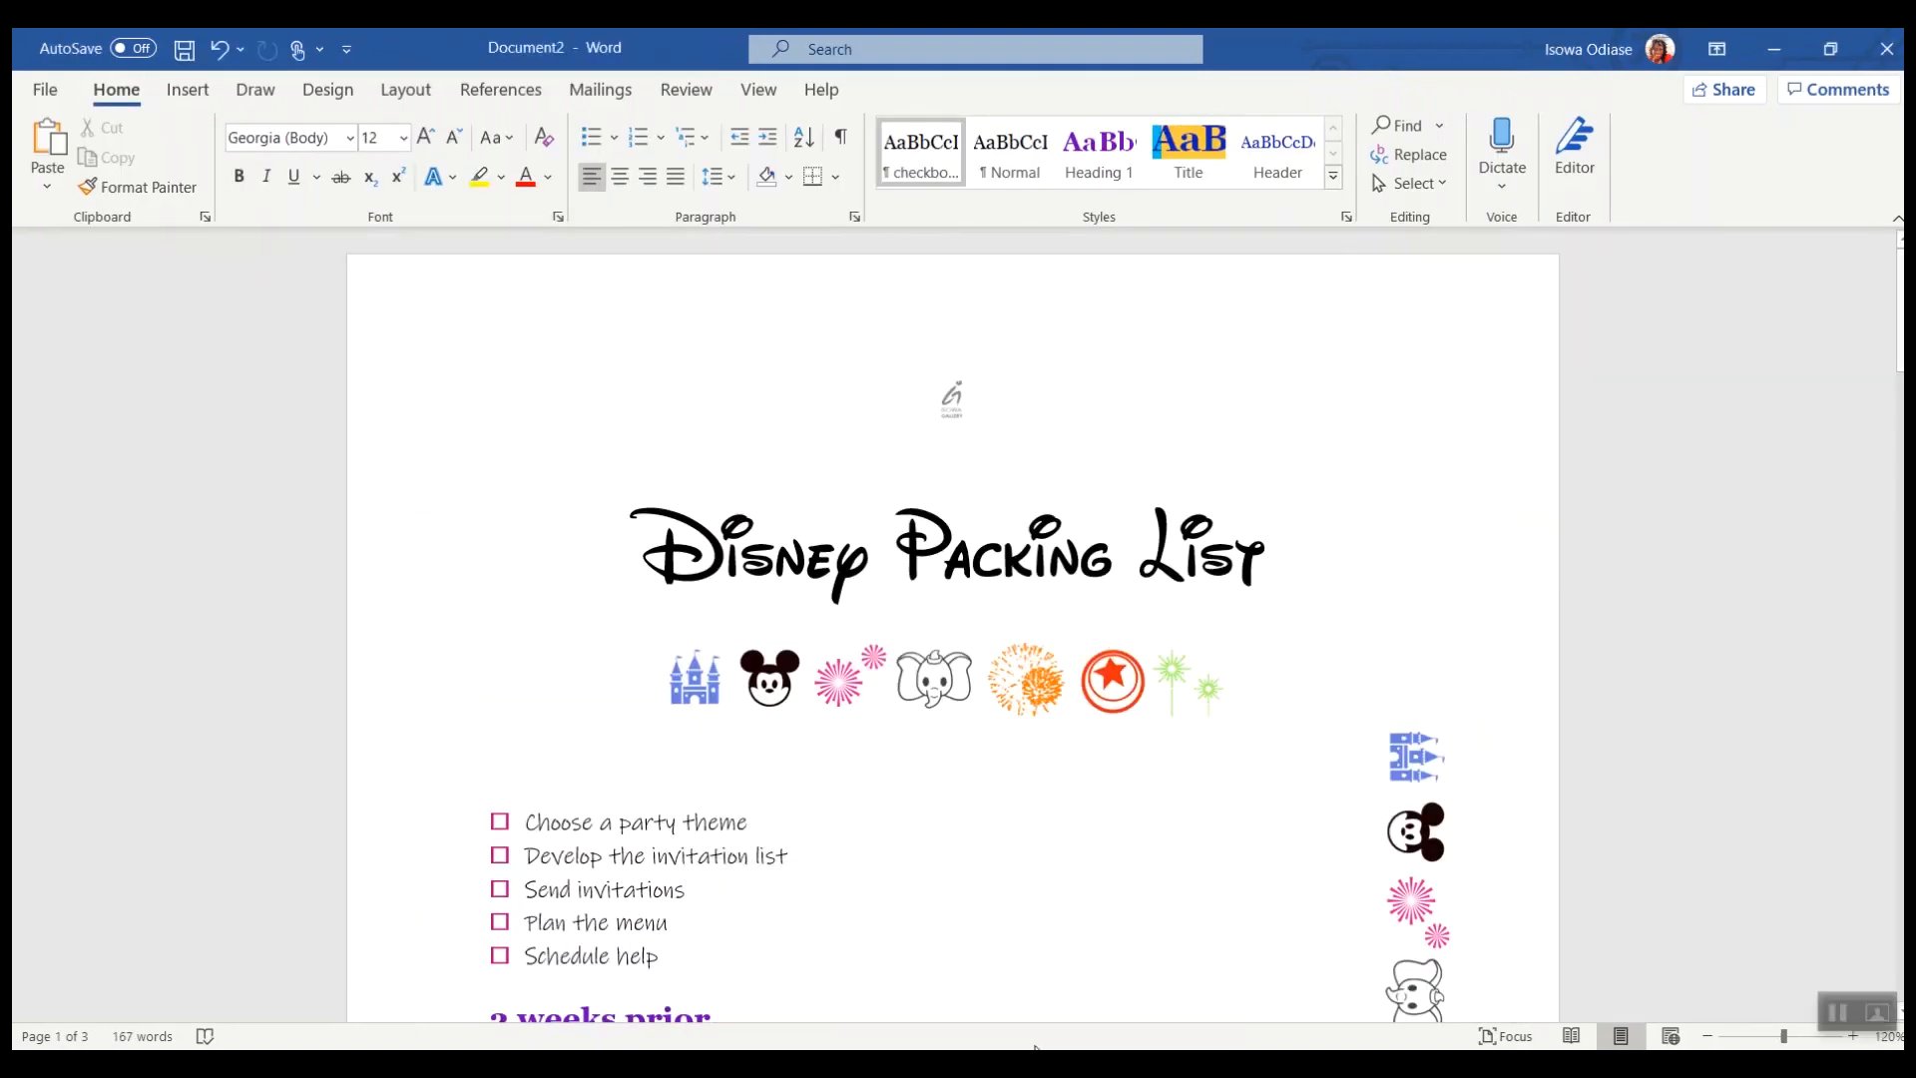
scroll(834, 637, down, 4)
scroll(833, 641, up, 4)
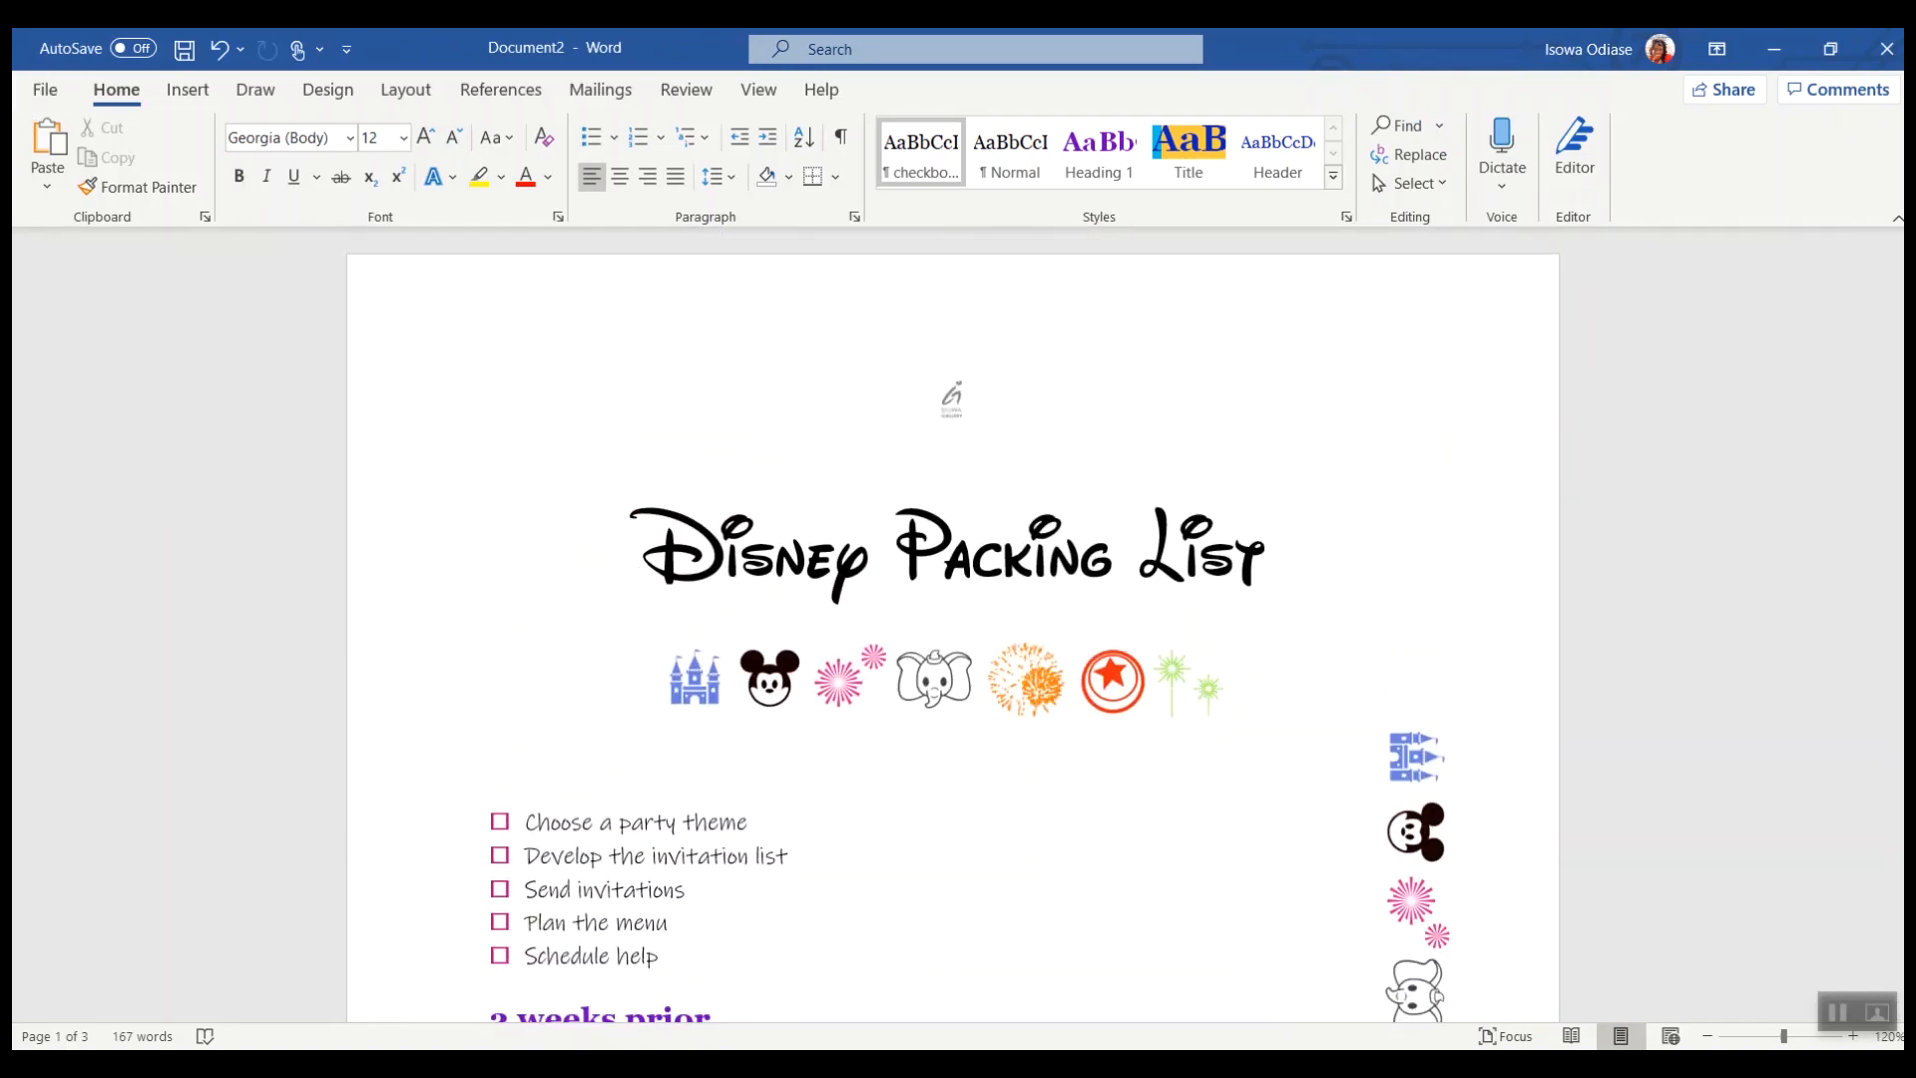
Step: Save the document to the Desktop as a PDF named Disney Packing List
click(47, 91)
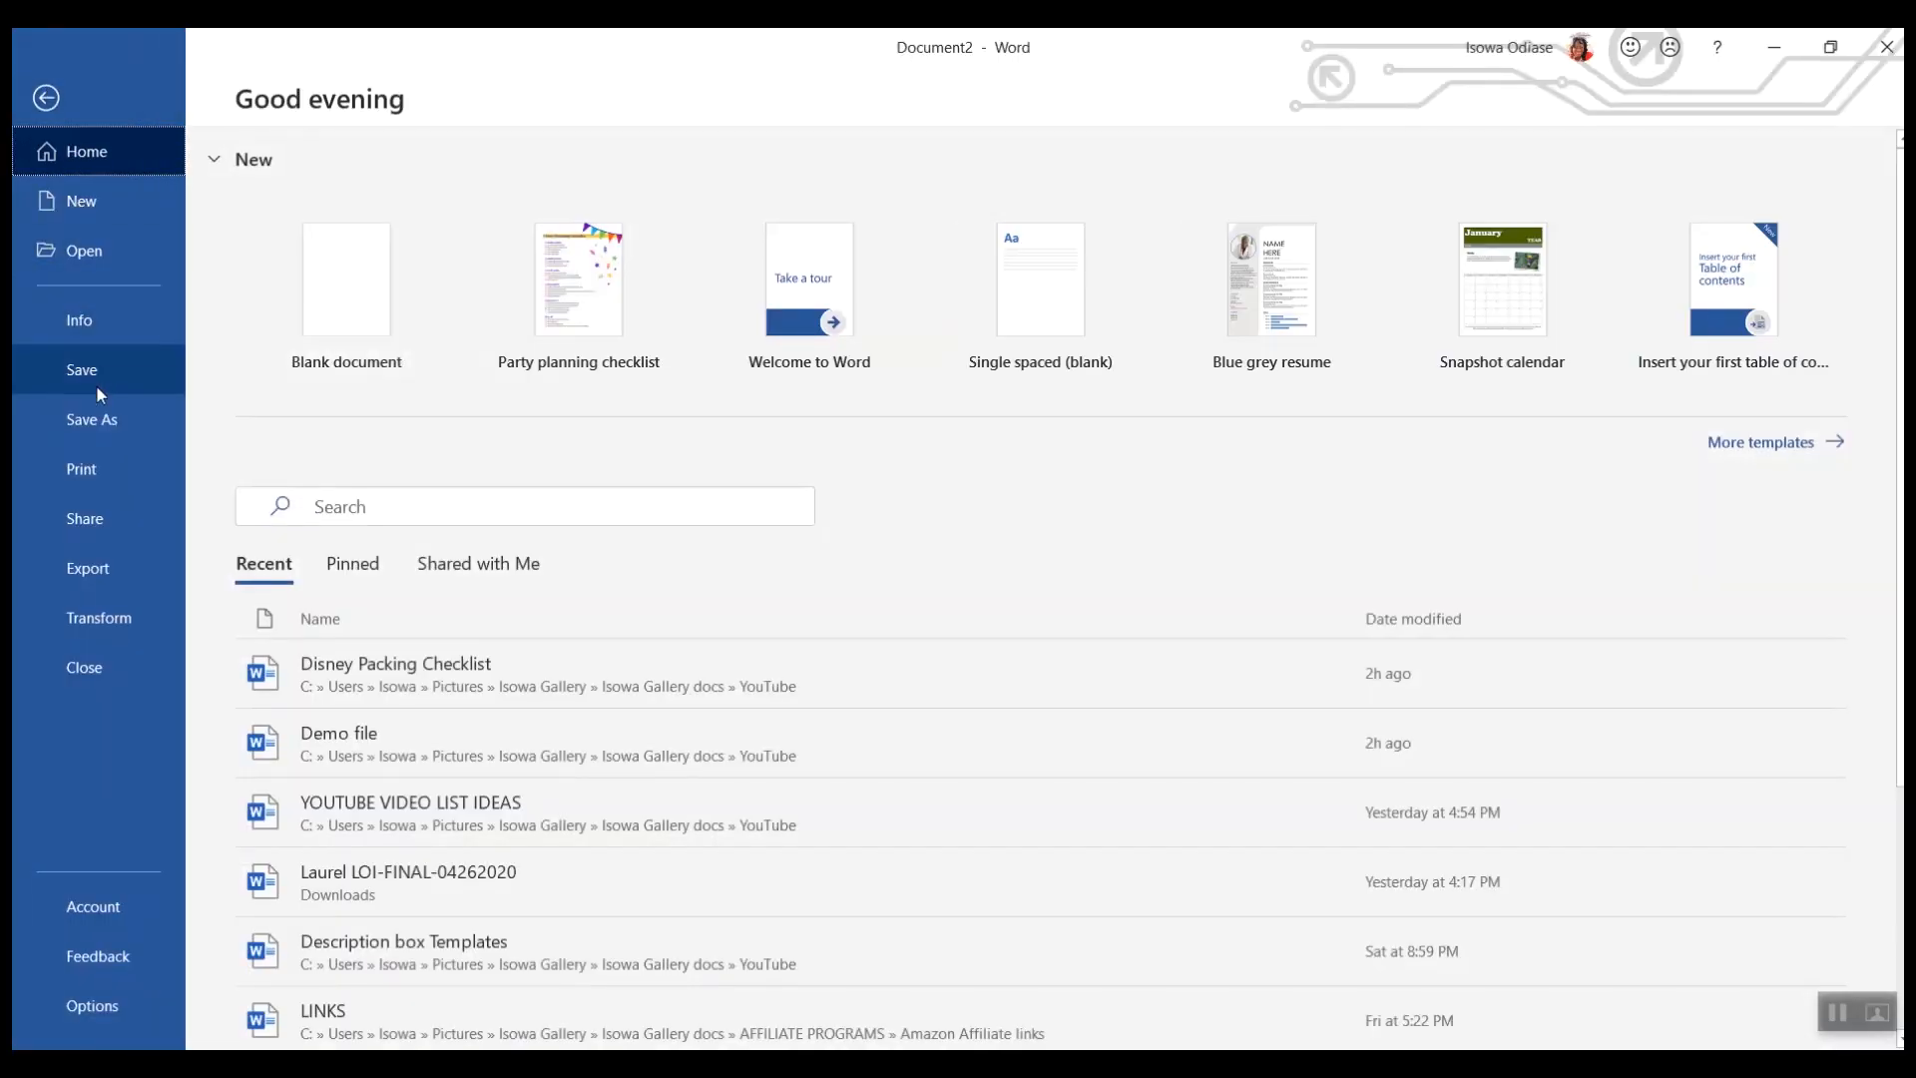
click(92, 420)
click(330, 519)
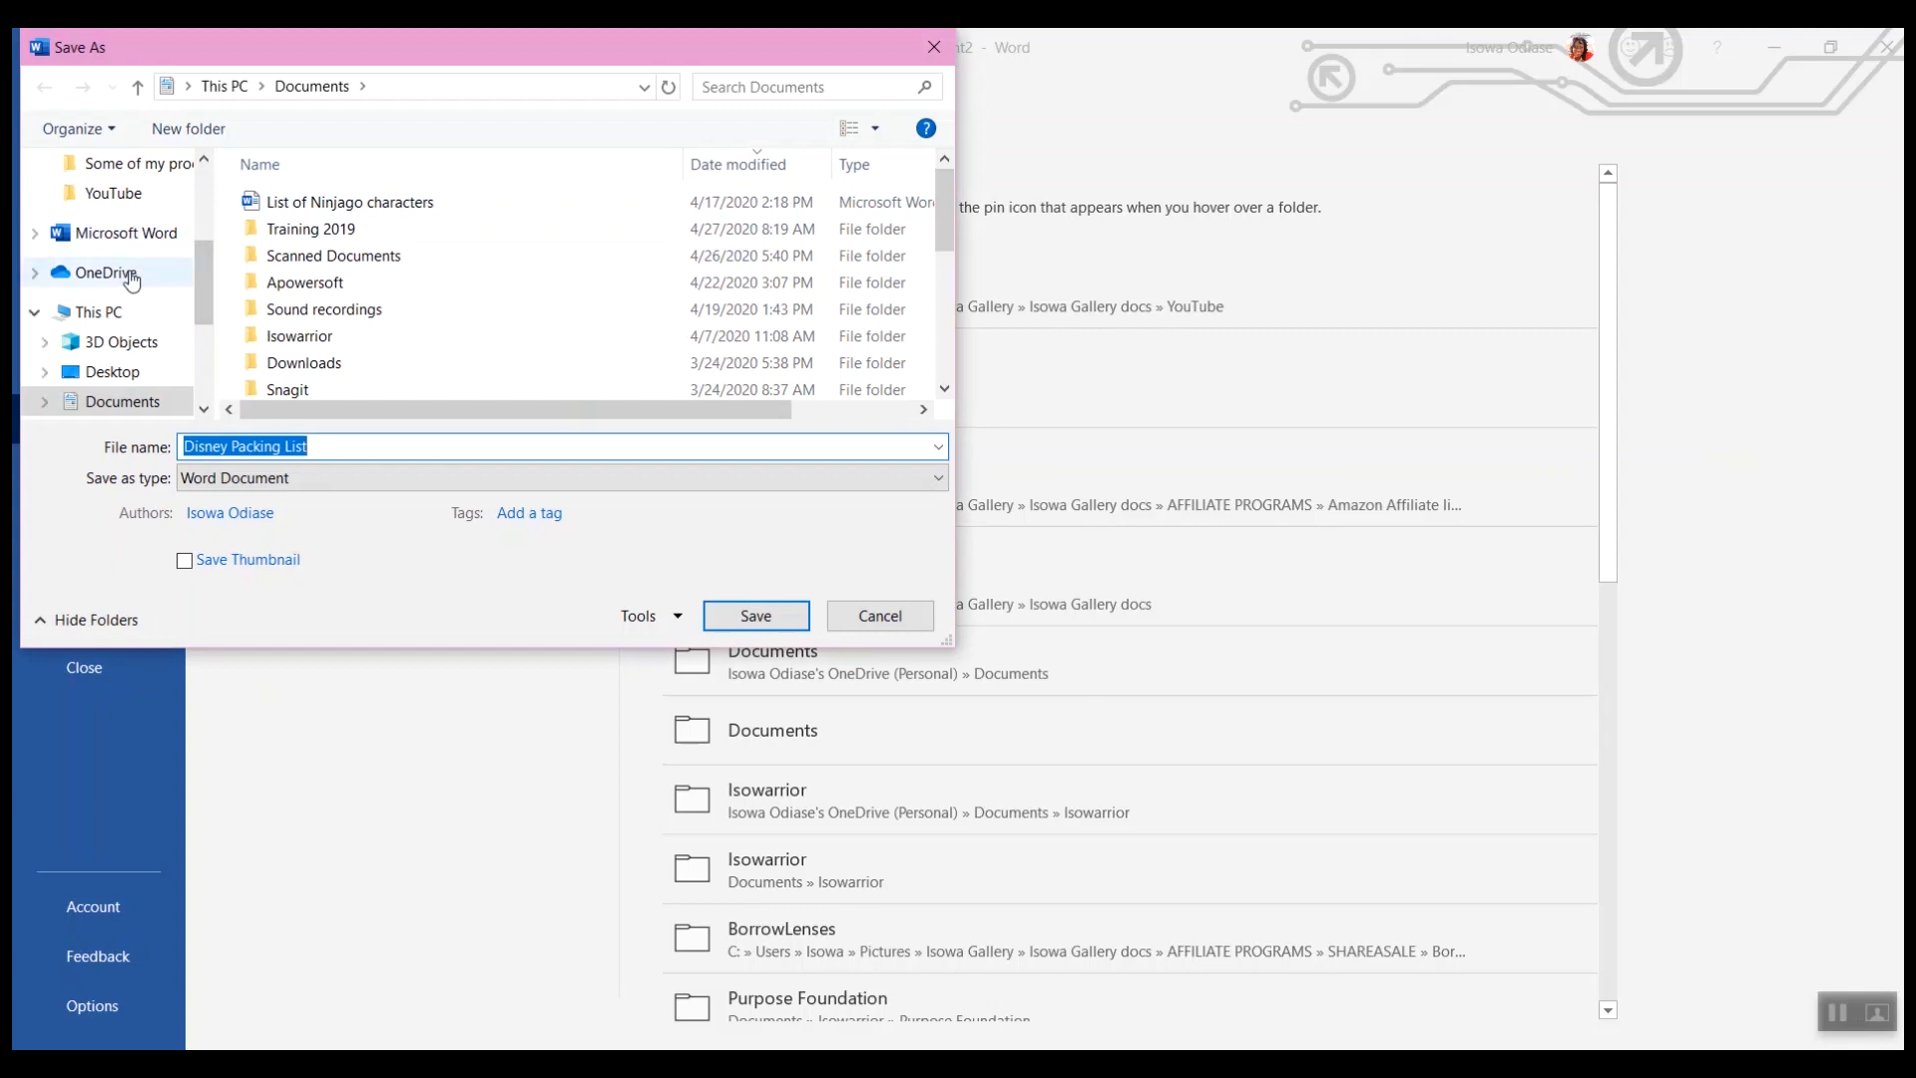
scroll(128, 264, up, 3)
click(120, 217)
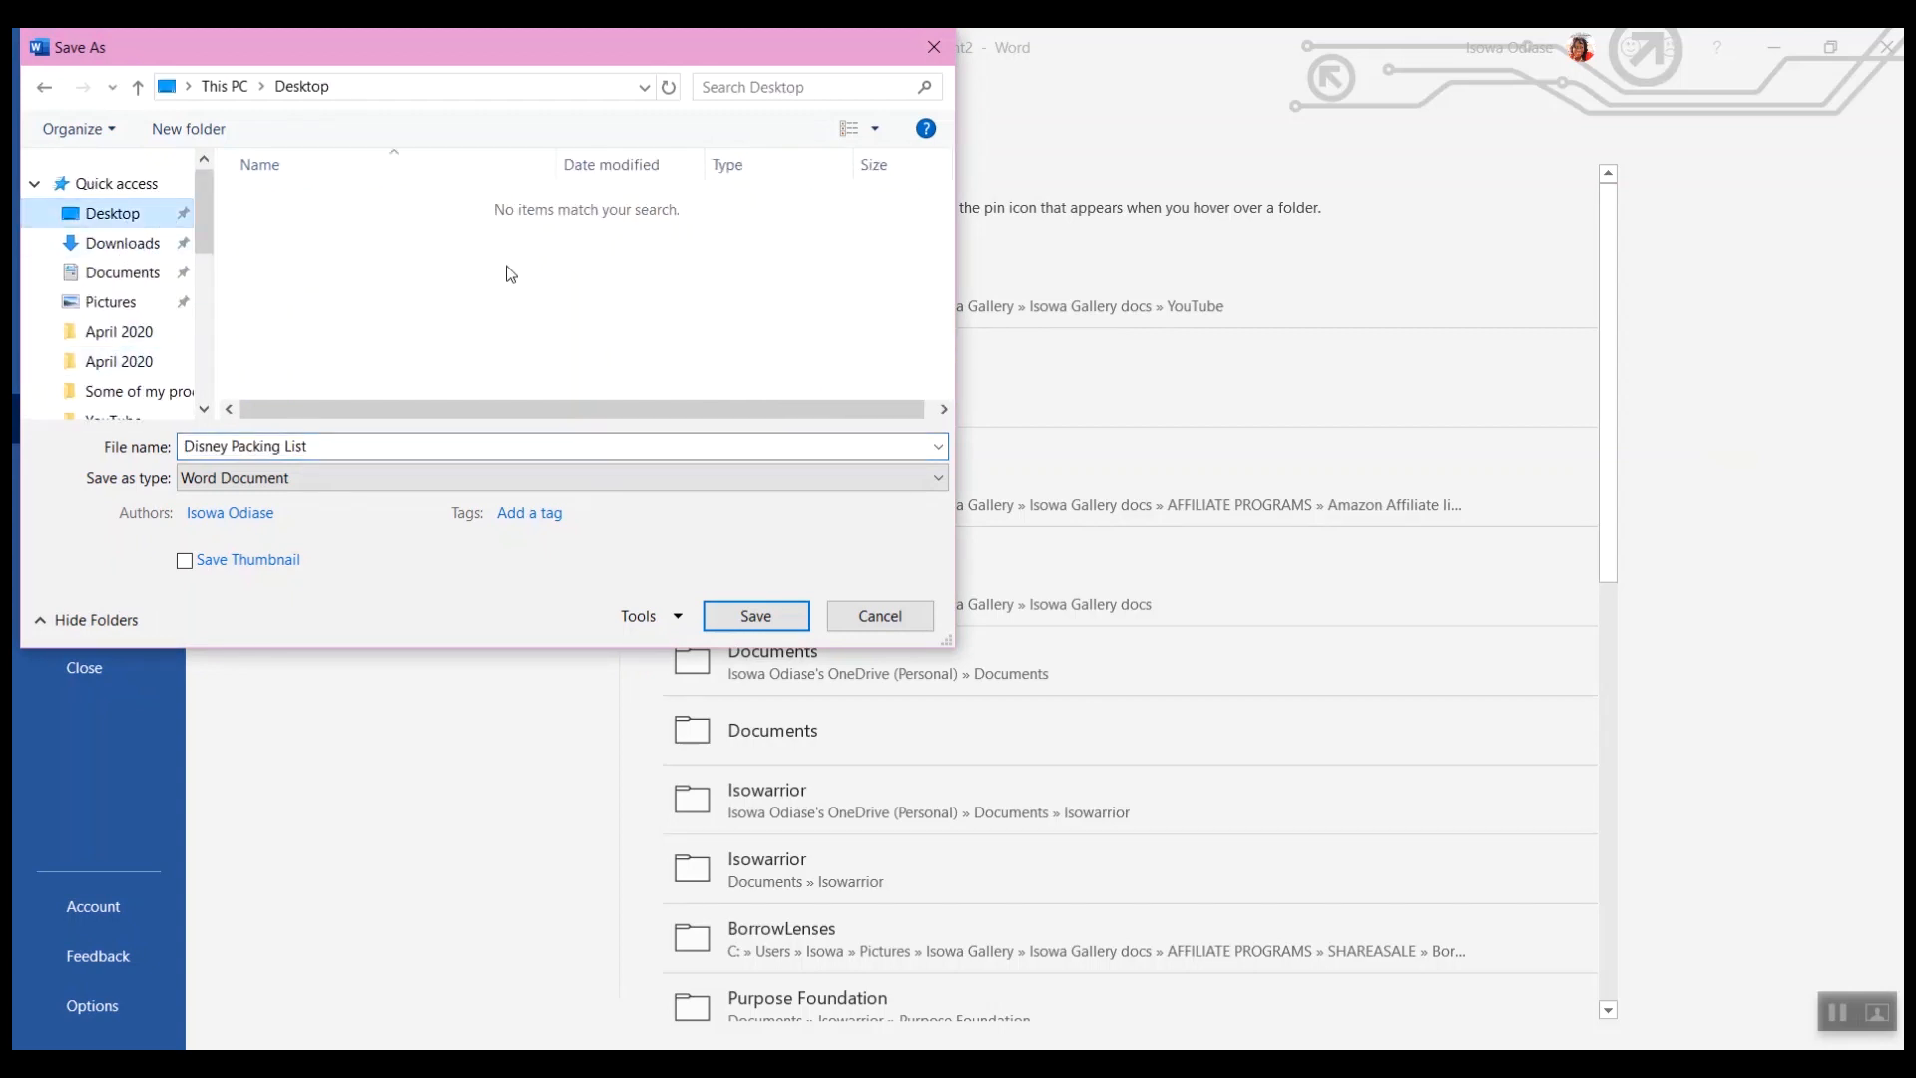
click(589, 479)
click(324, 621)
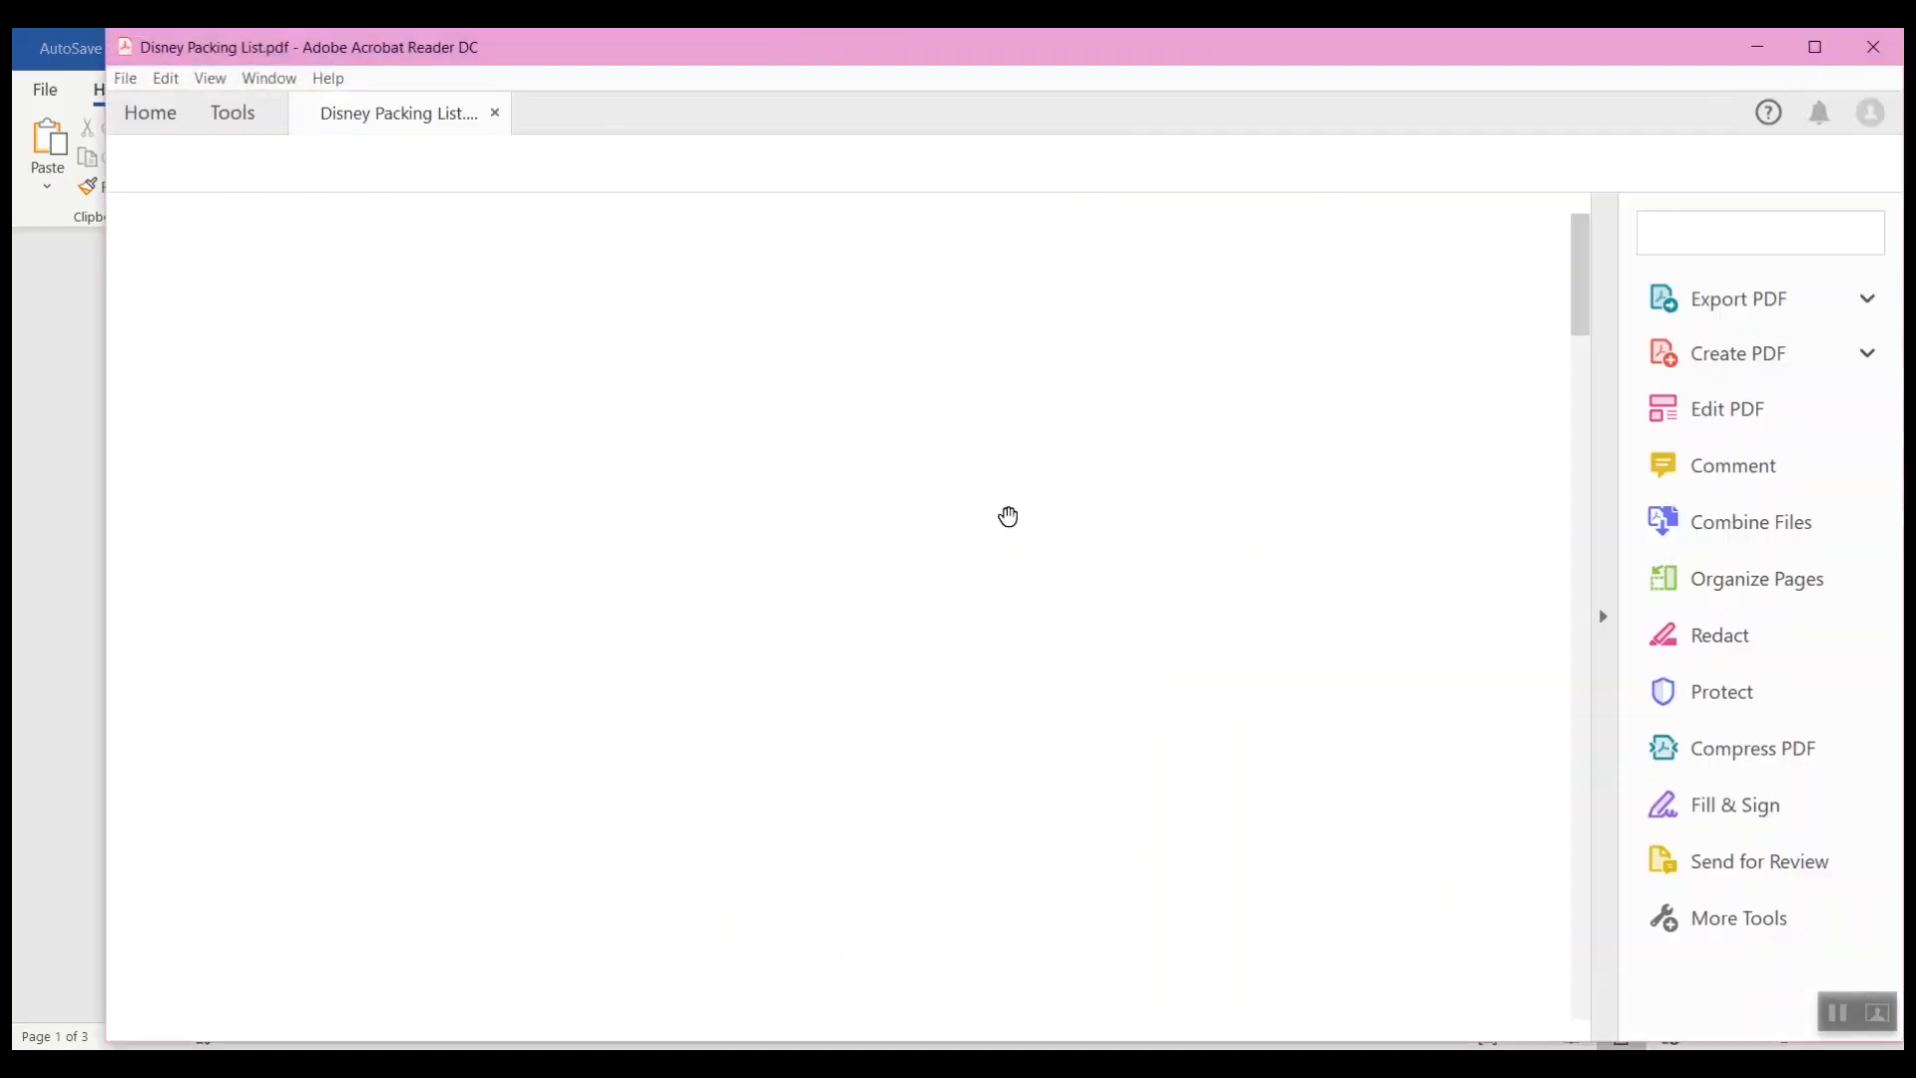
Step: Scroll through the exported Disney Packing List PDF to review its pages
scroll(1005, 443, down, 7)
scroll(1006, 443, down, 14)
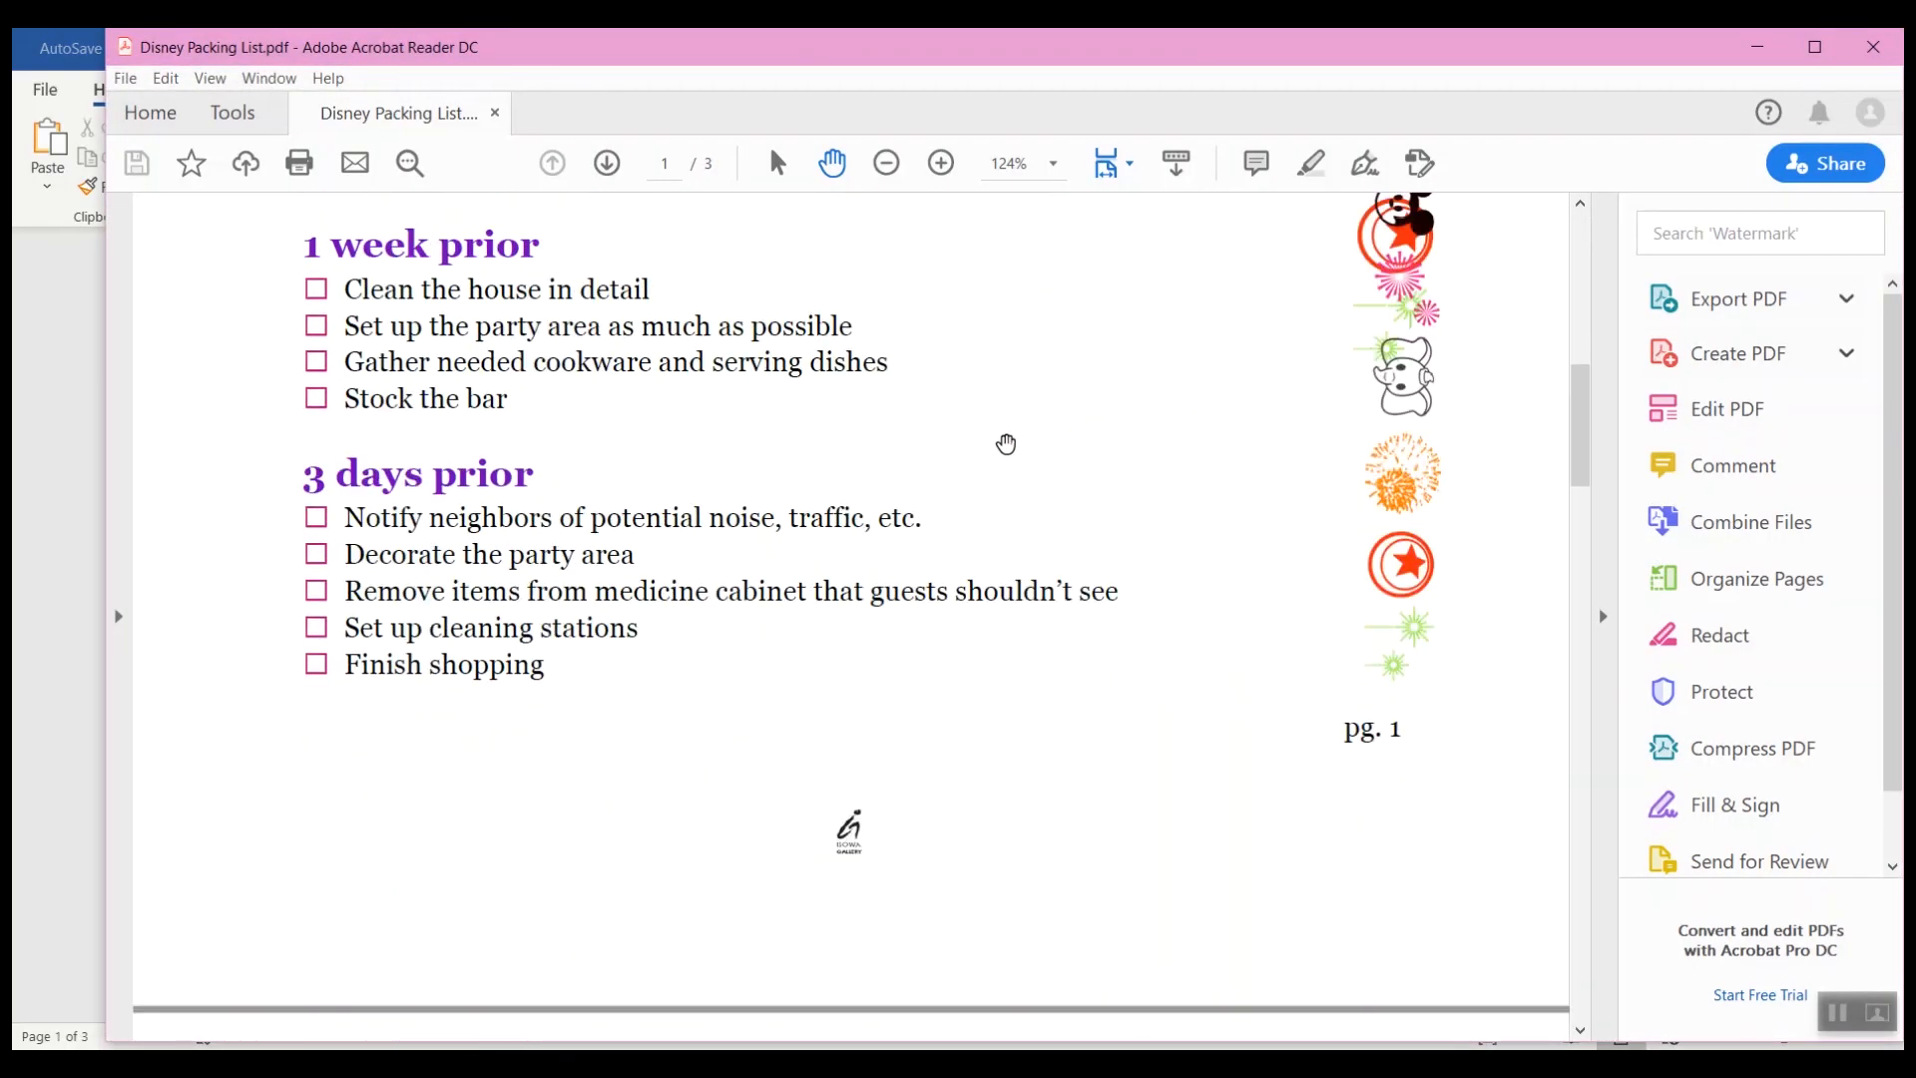
scroll(1006, 443, up, 3)
scroll(1006, 443, up, 20)
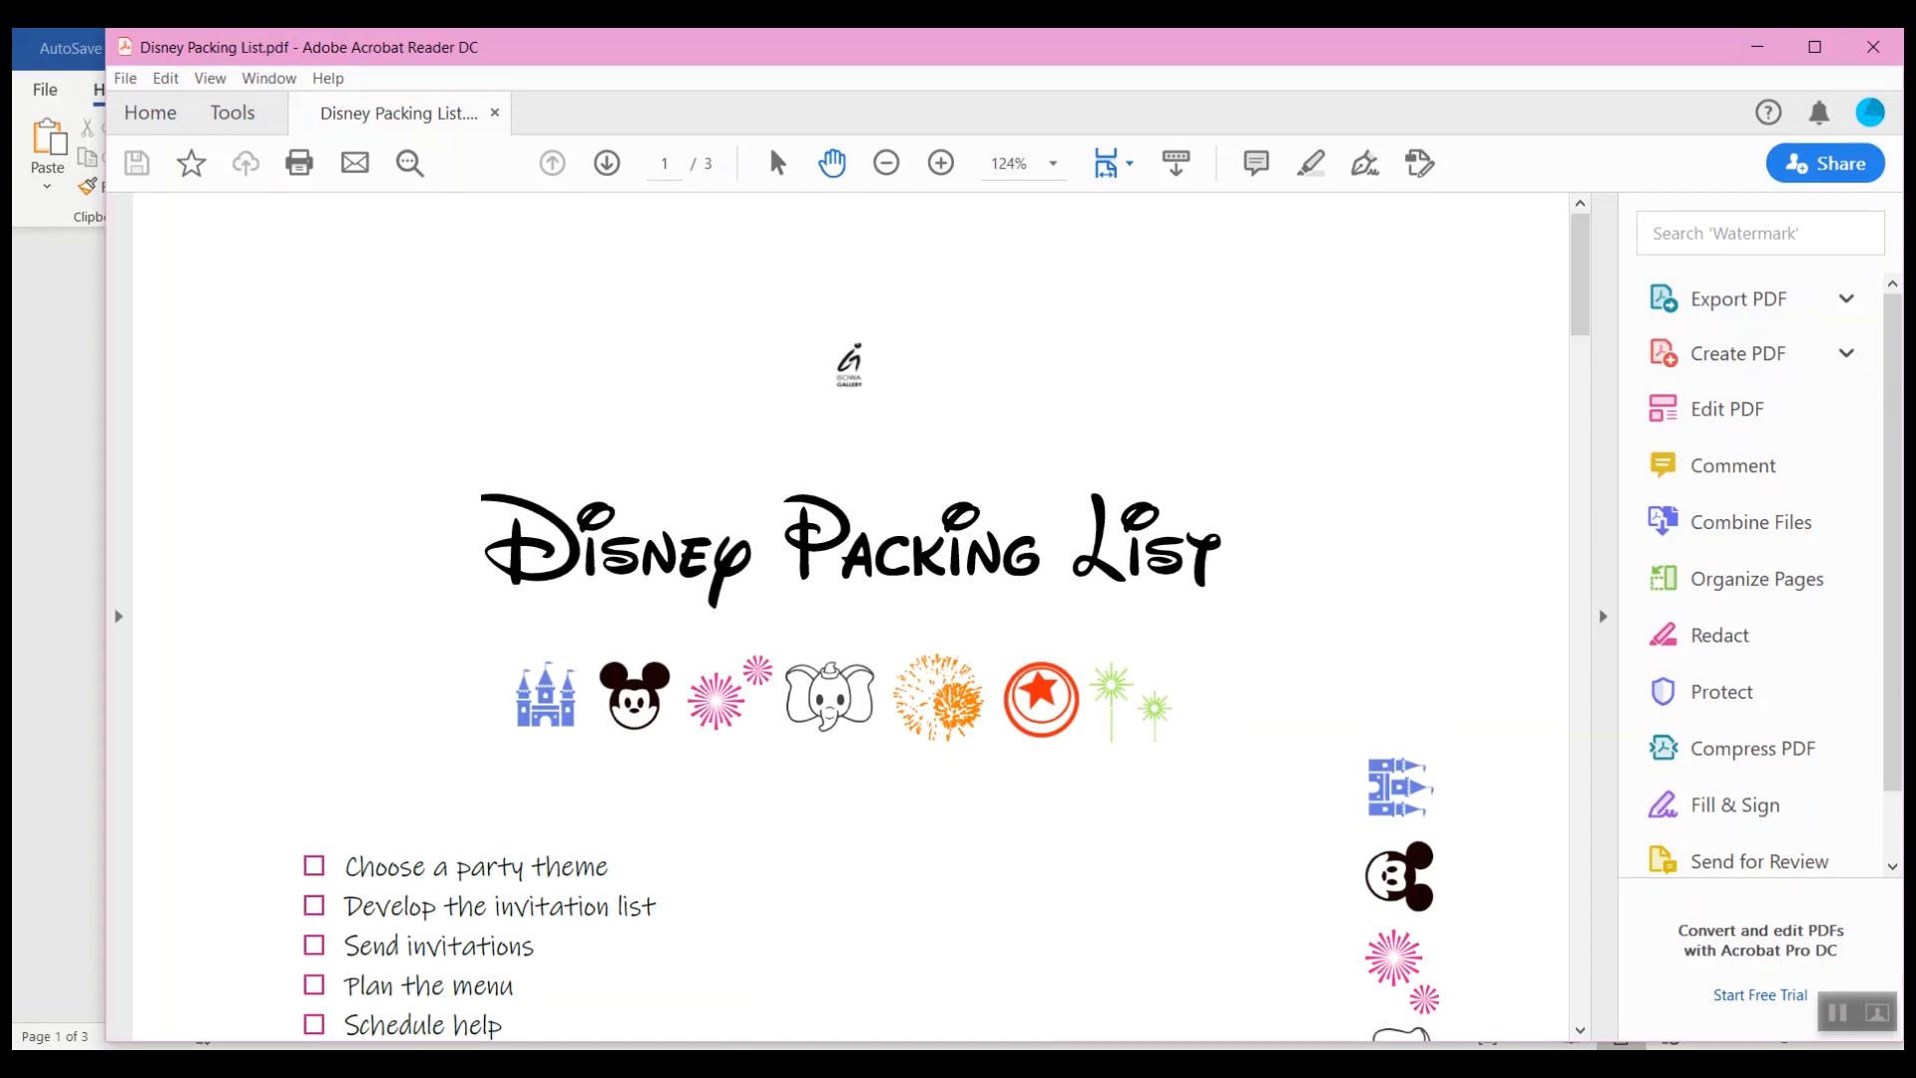
Step: Switch to the browser's Disney font tab and browse the fontspace Disney font list, including New Waltograph
mouse_move(773, 1046)
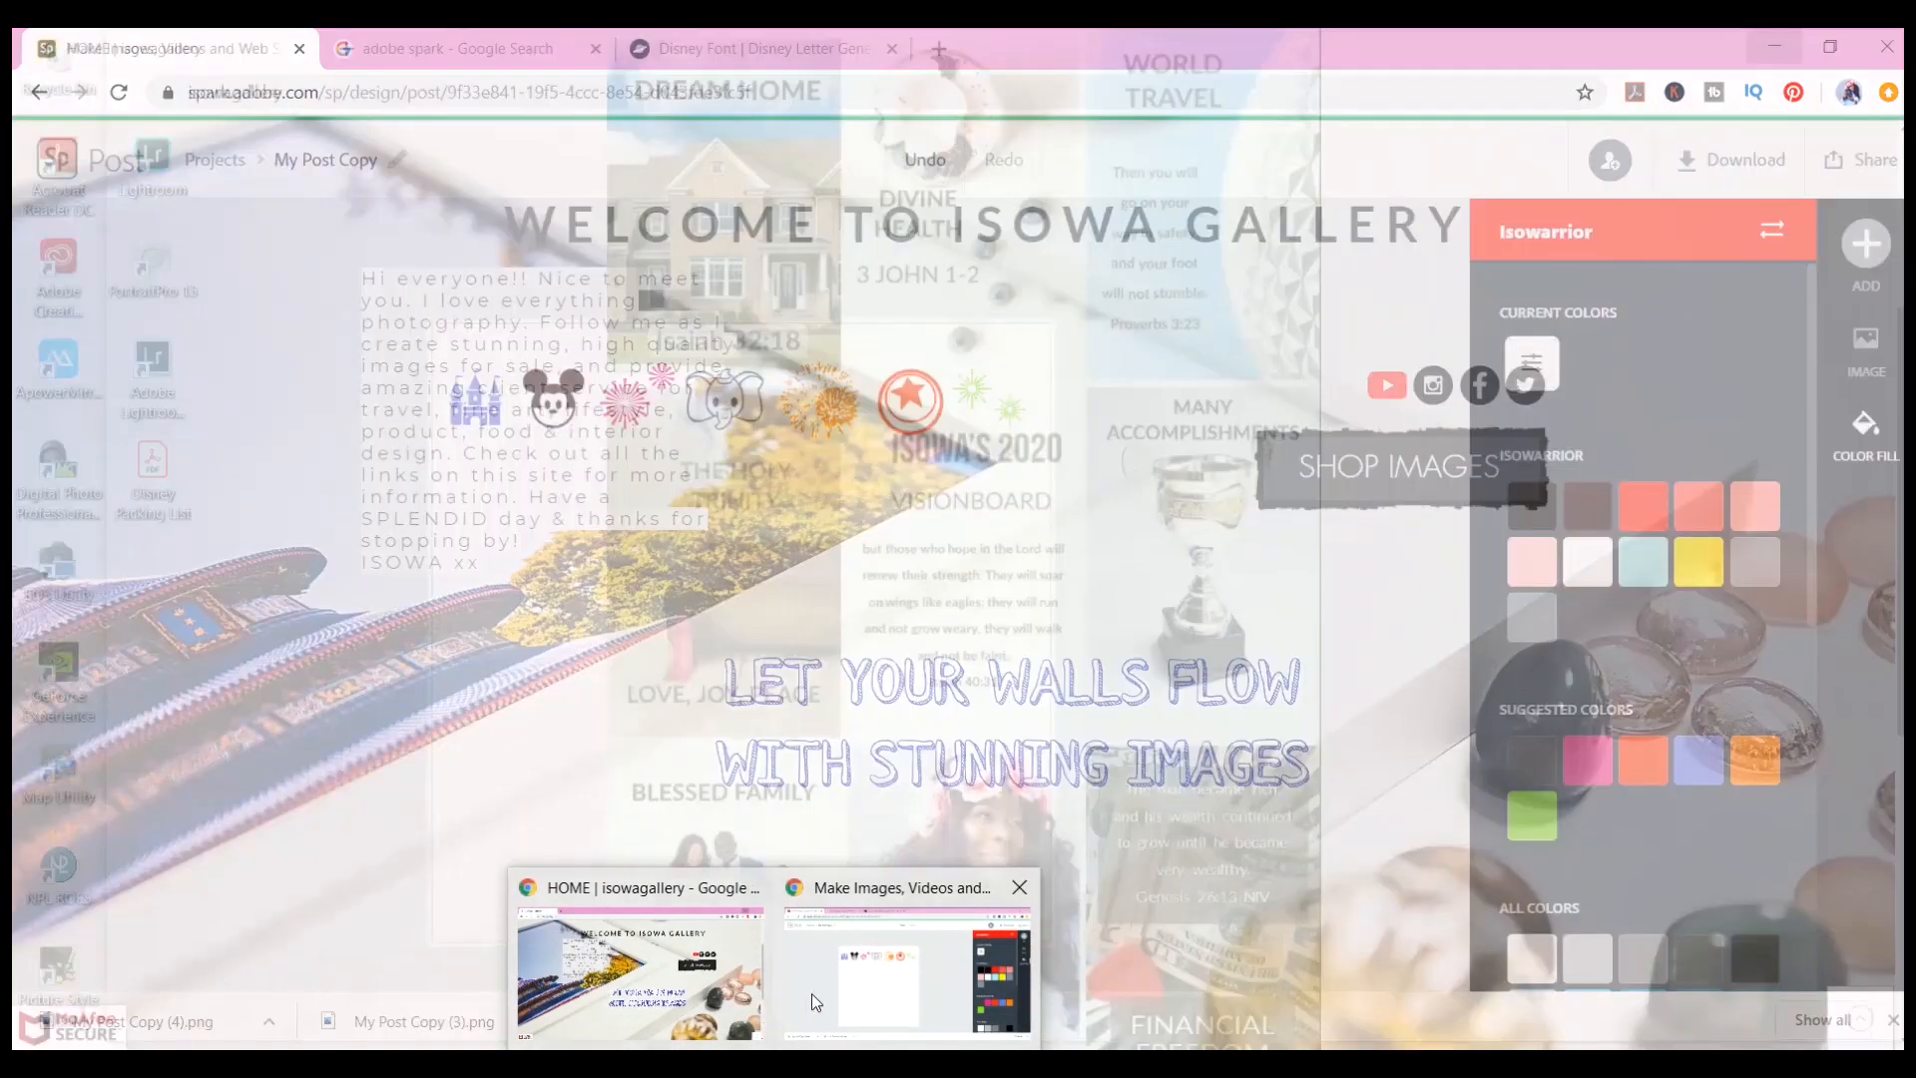
click(811, 992)
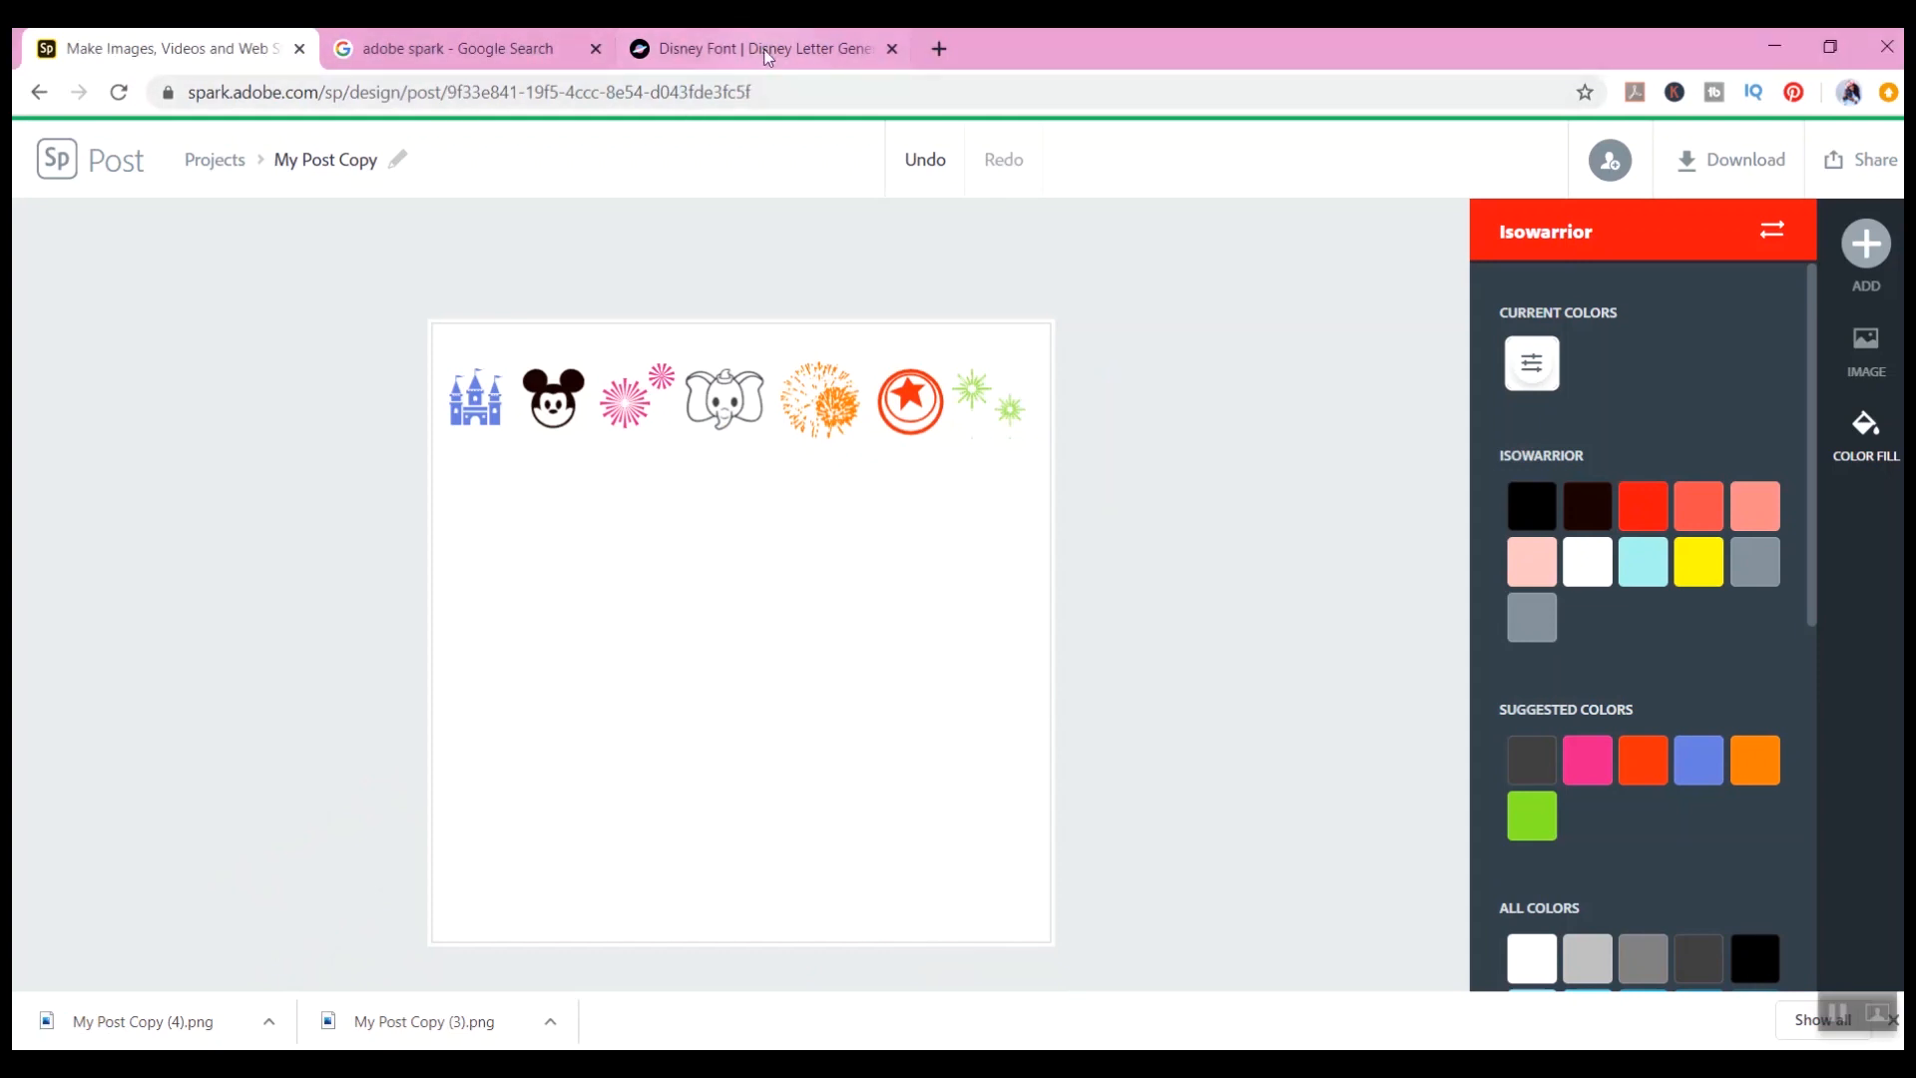
click(768, 55)
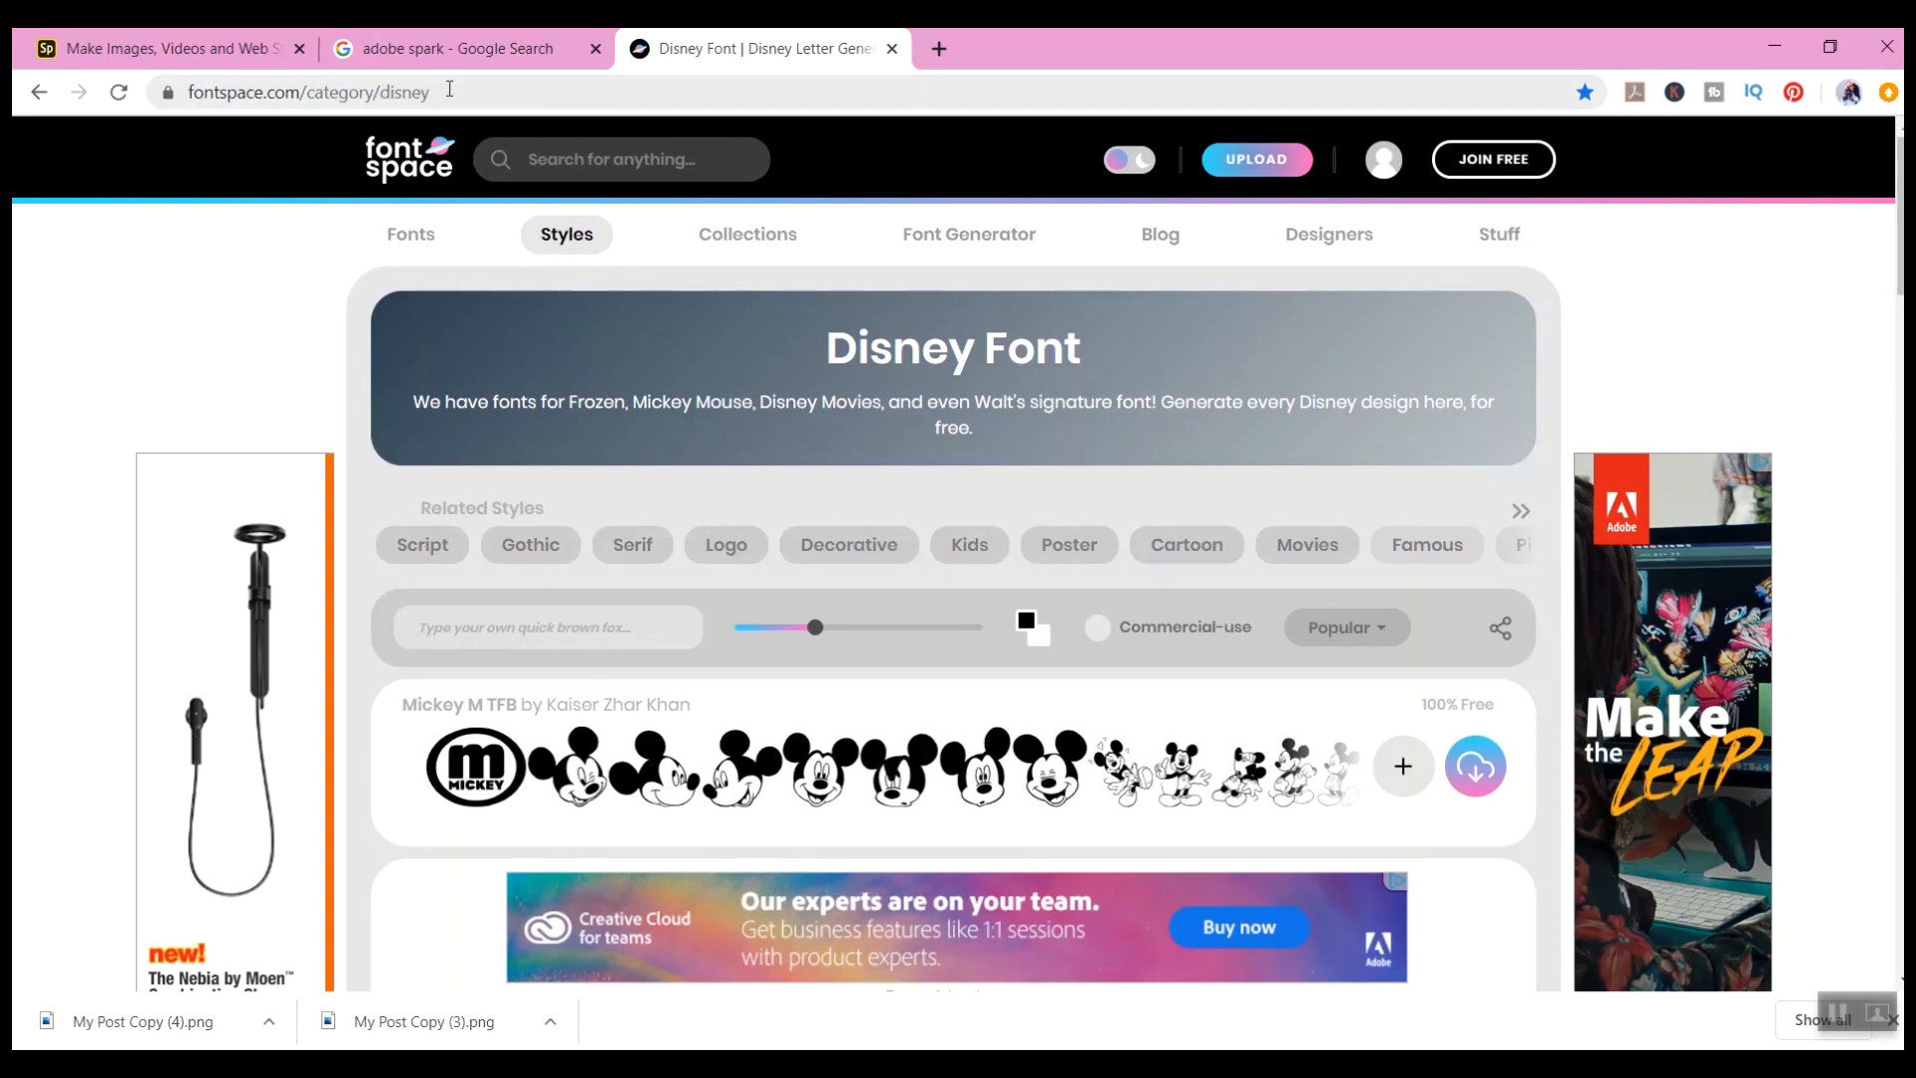
scroll(888, 590, down, 7)
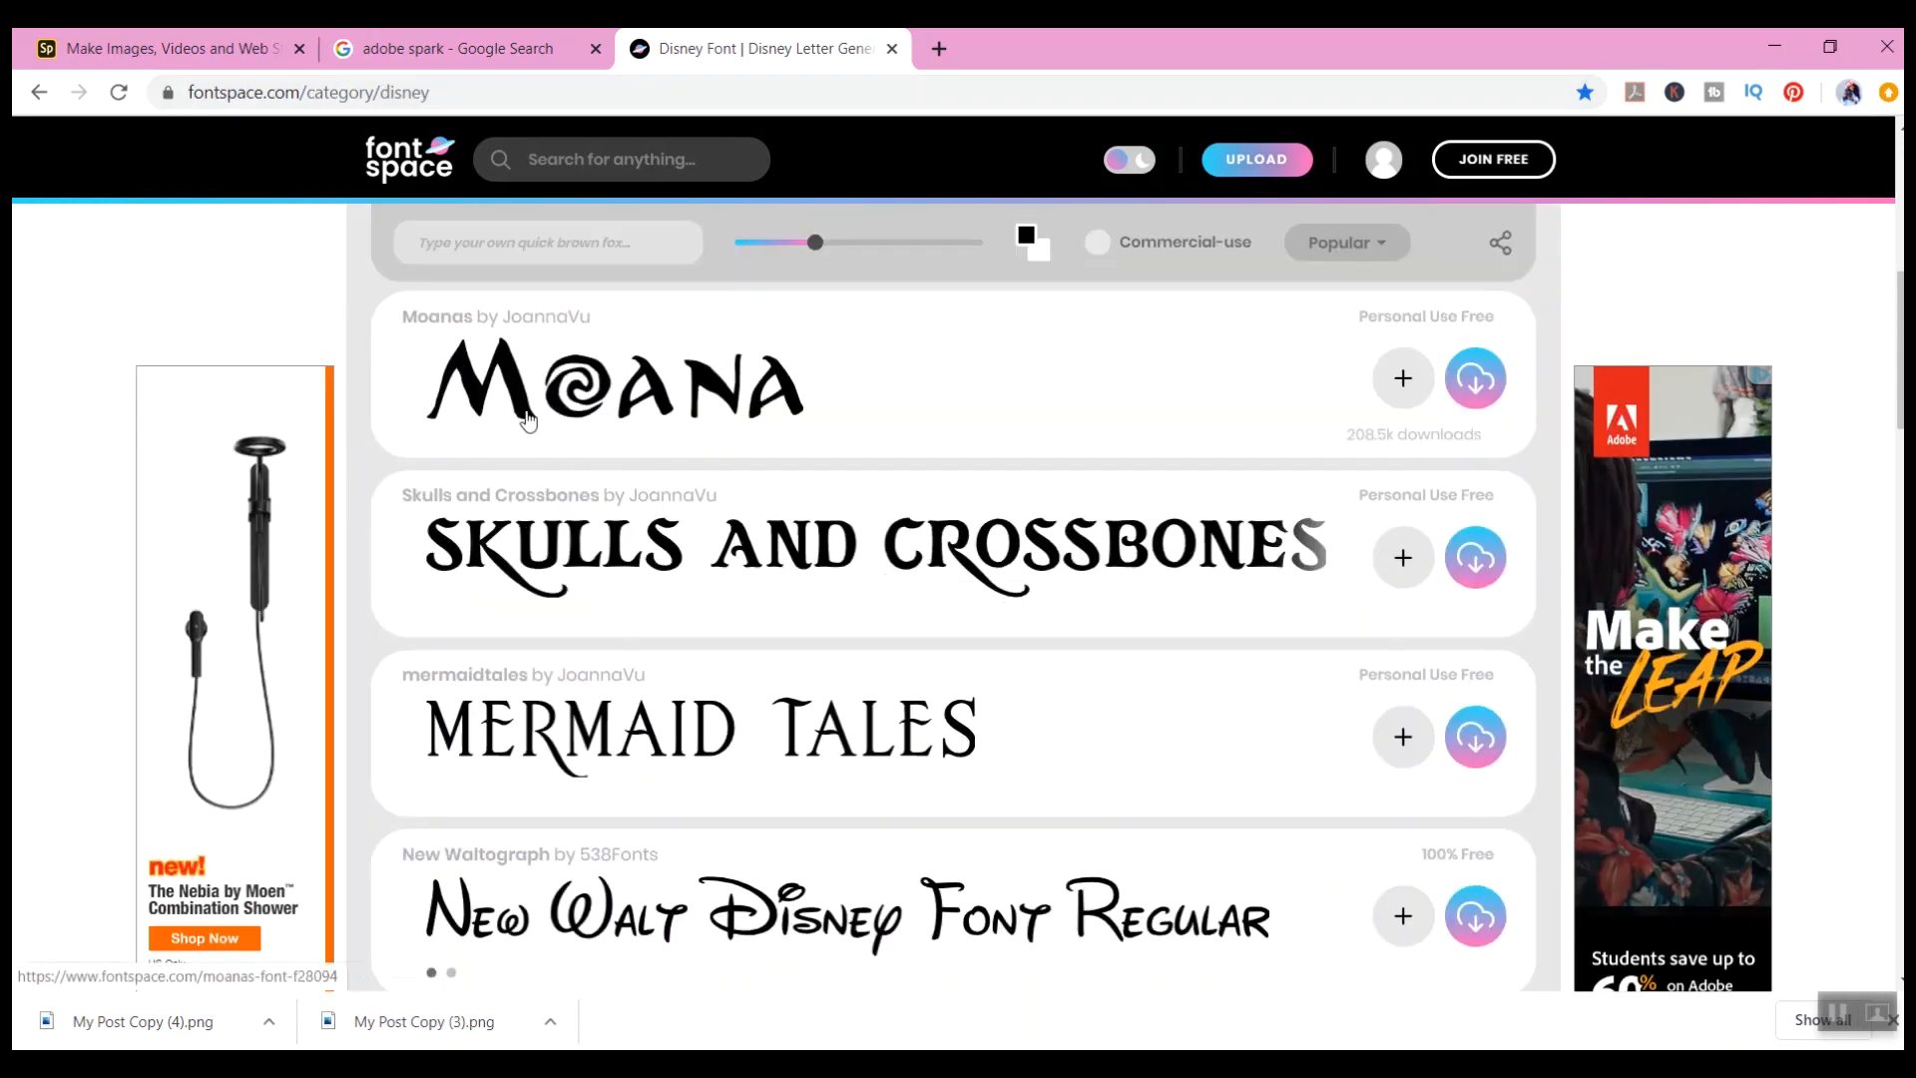
scroll(774, 685, down, 8)
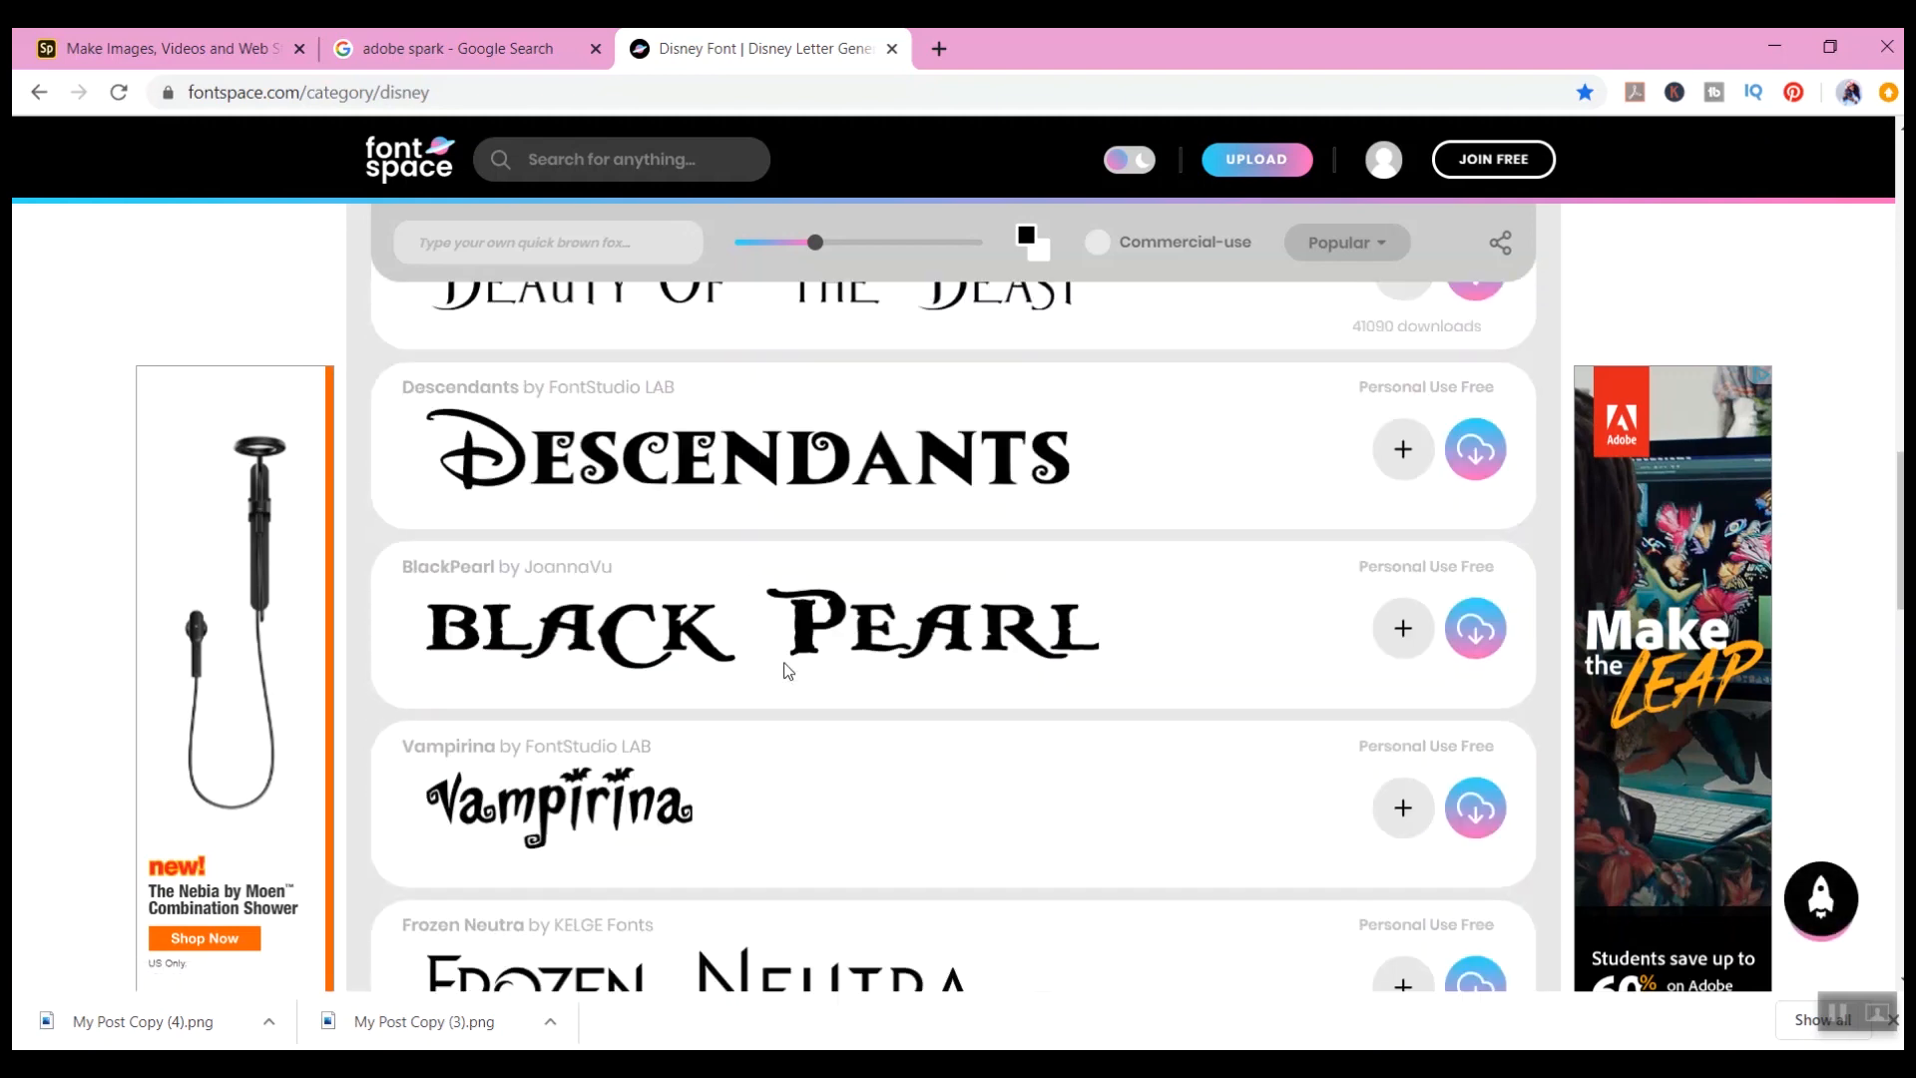
scroll(786, 668, up, 4)
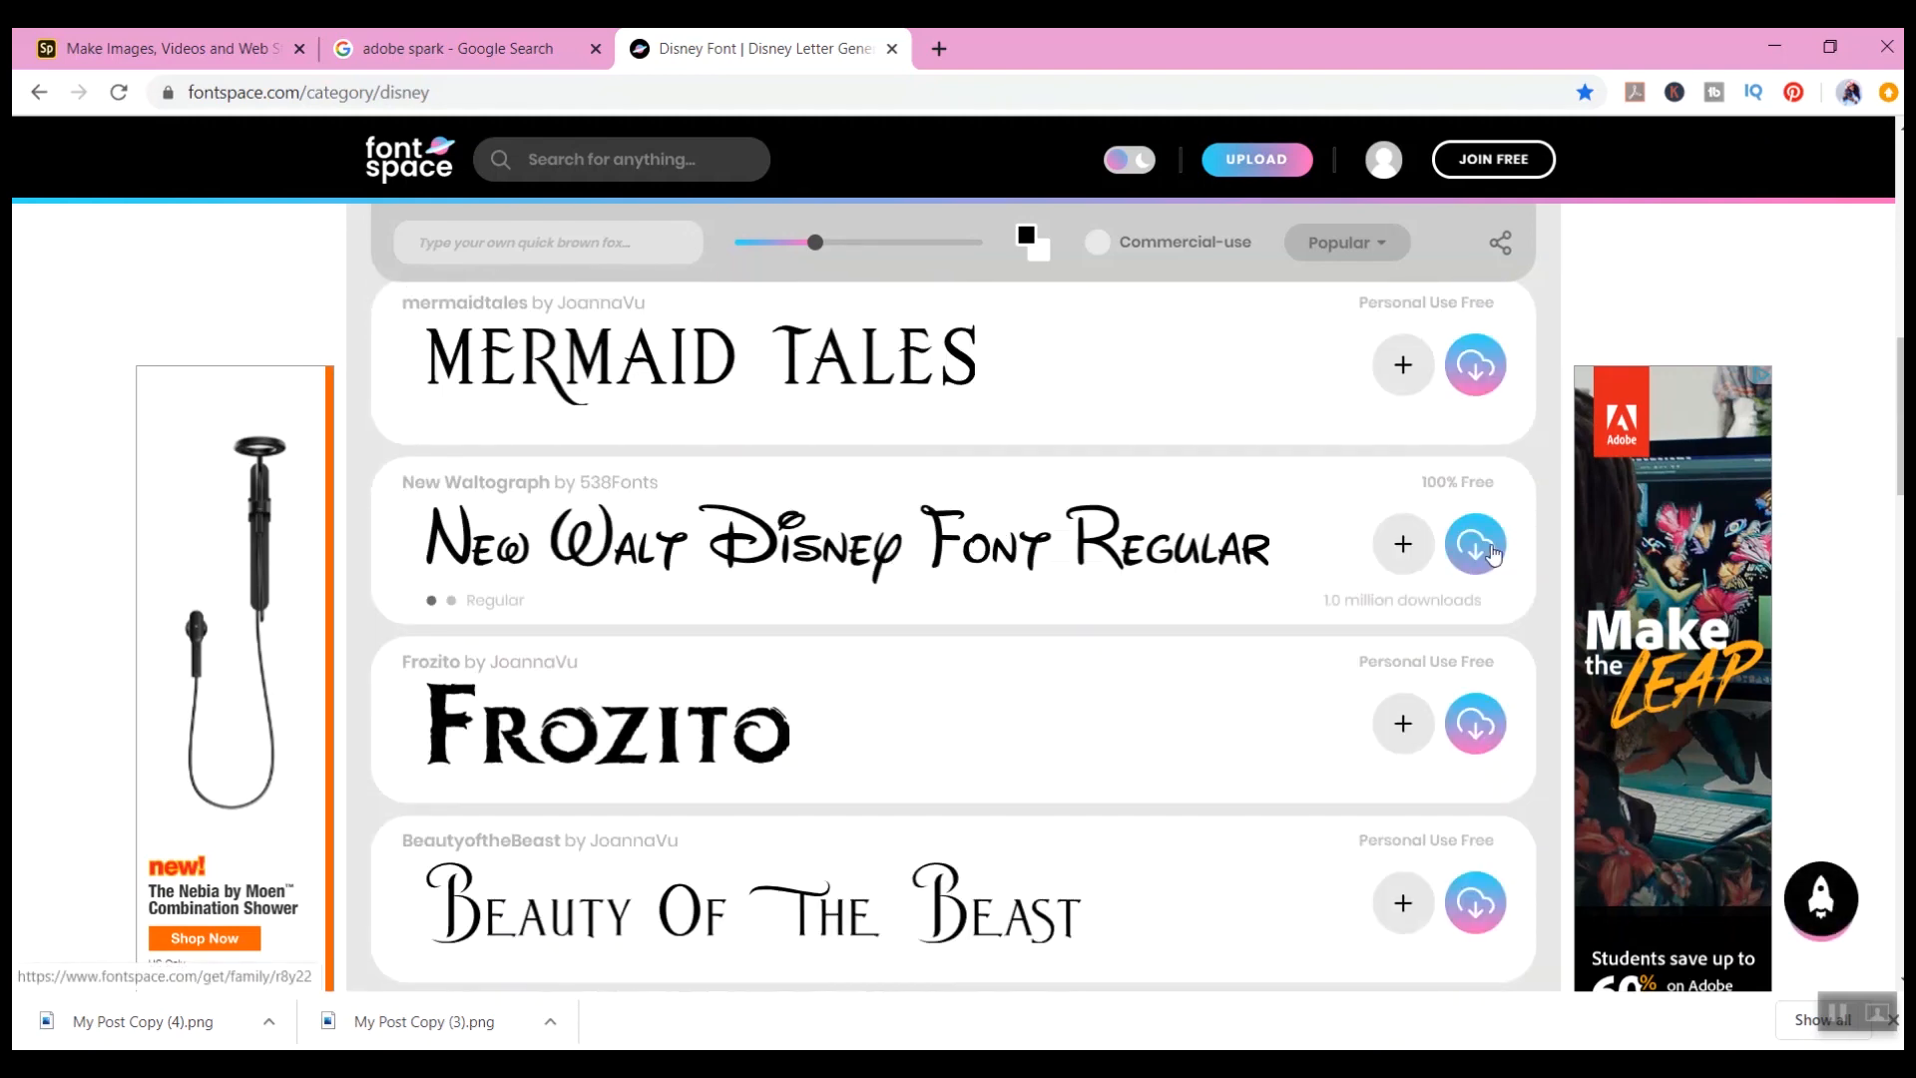
scroll(953, 691, down, 9)
scroll(955, 691, down, 5)
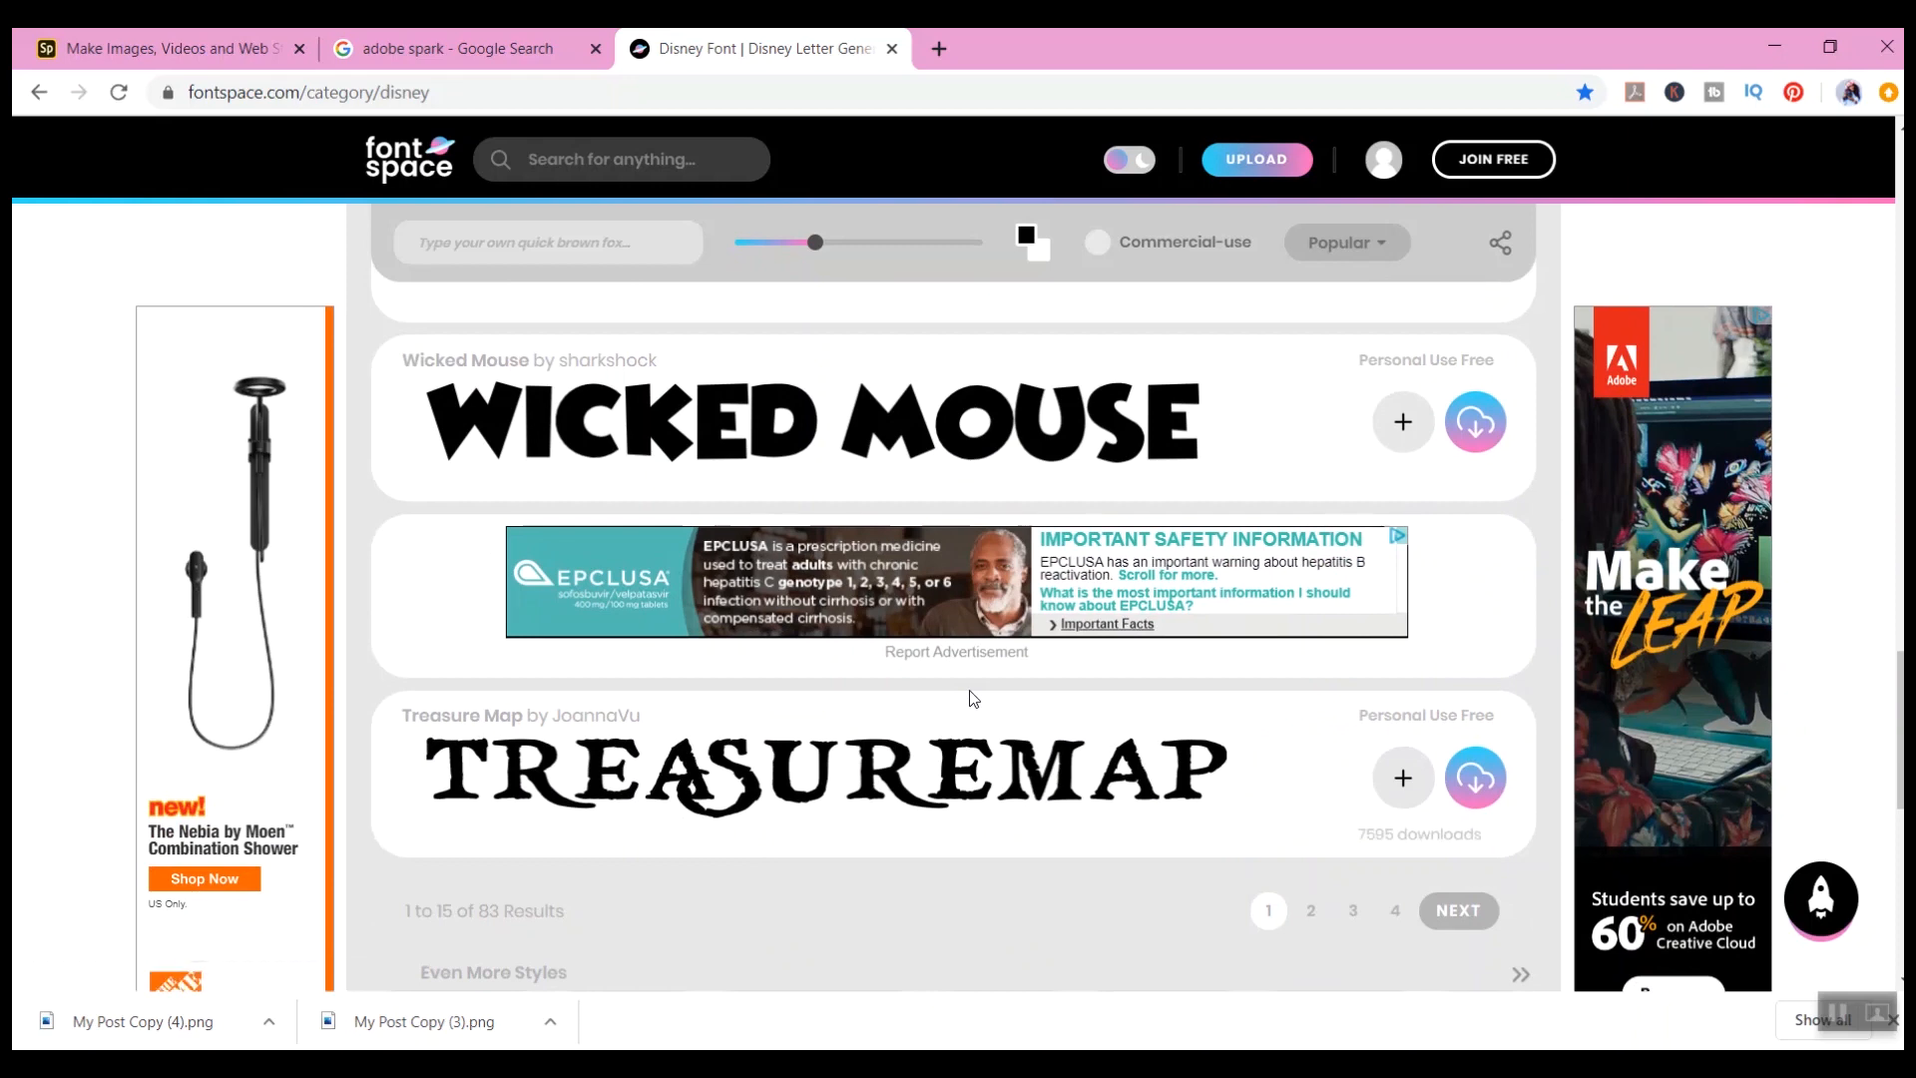
scroll(968, 699, up, 20)
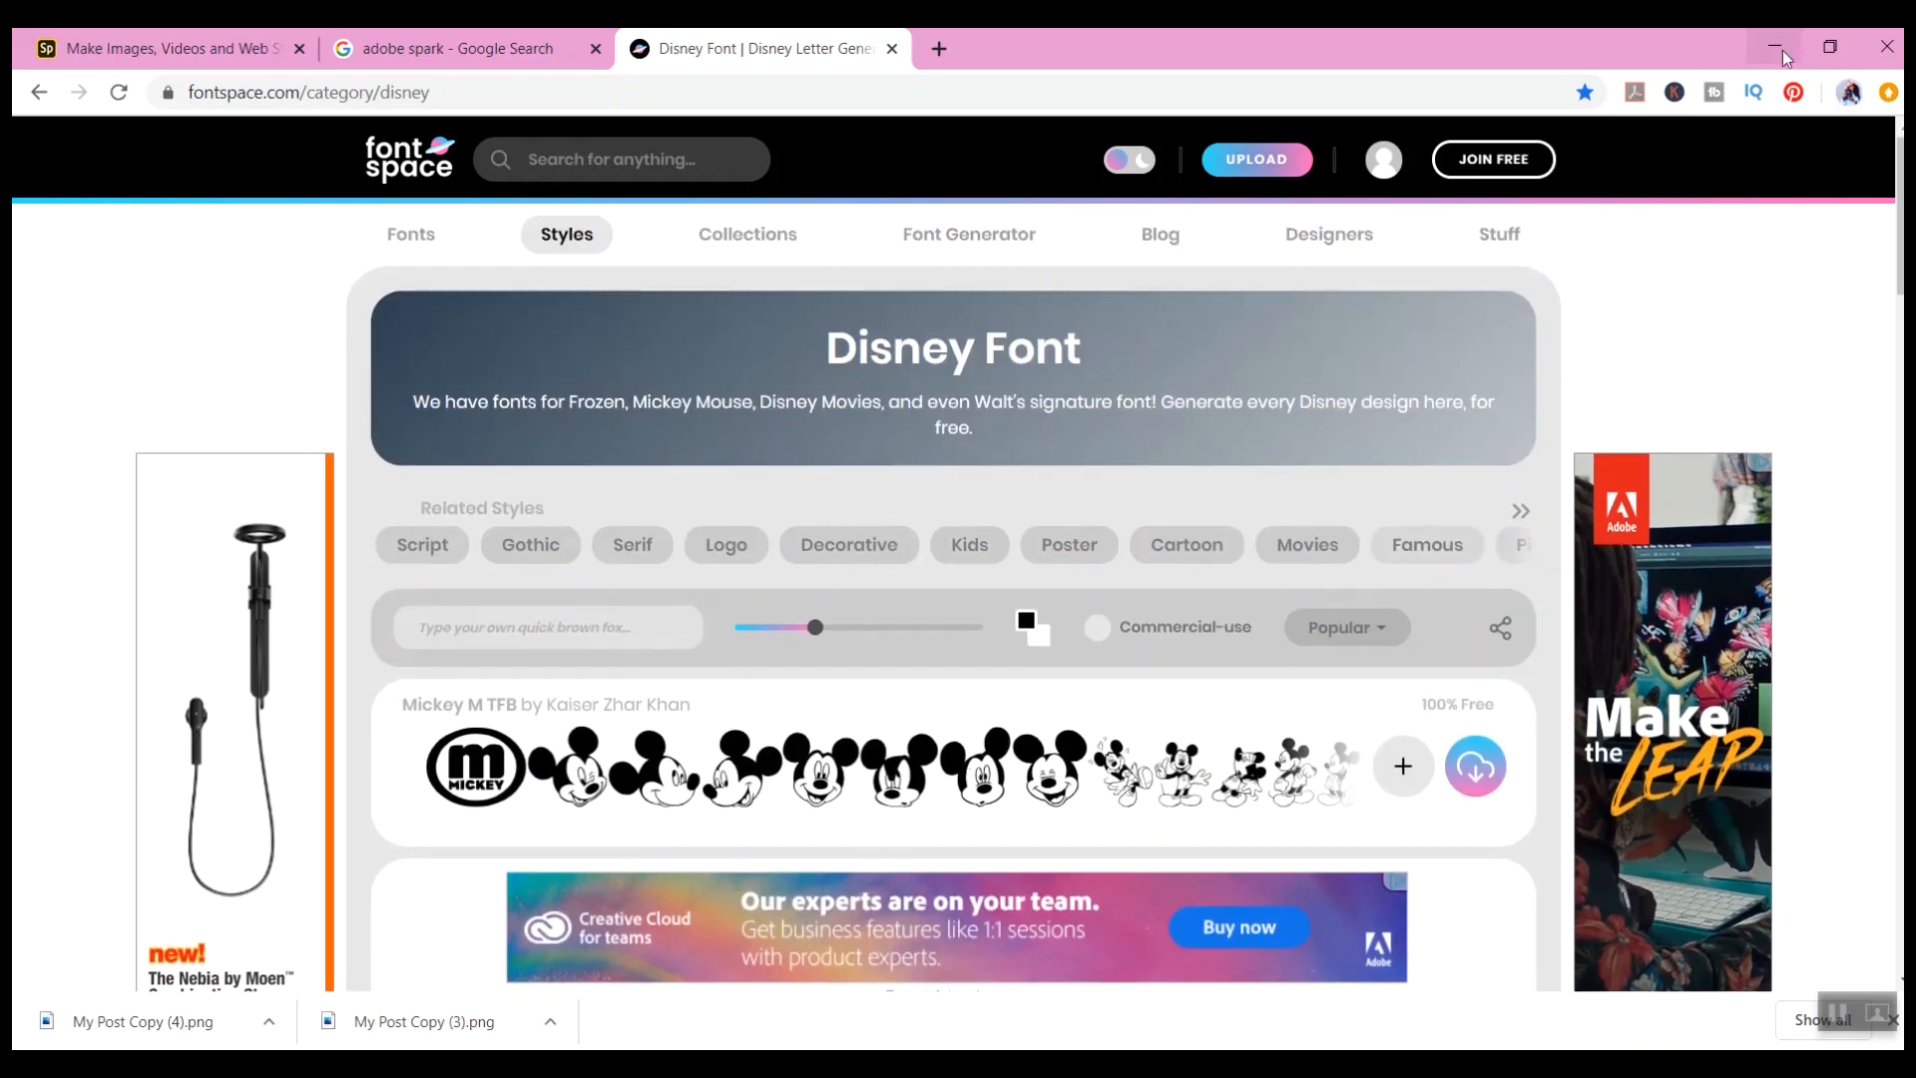